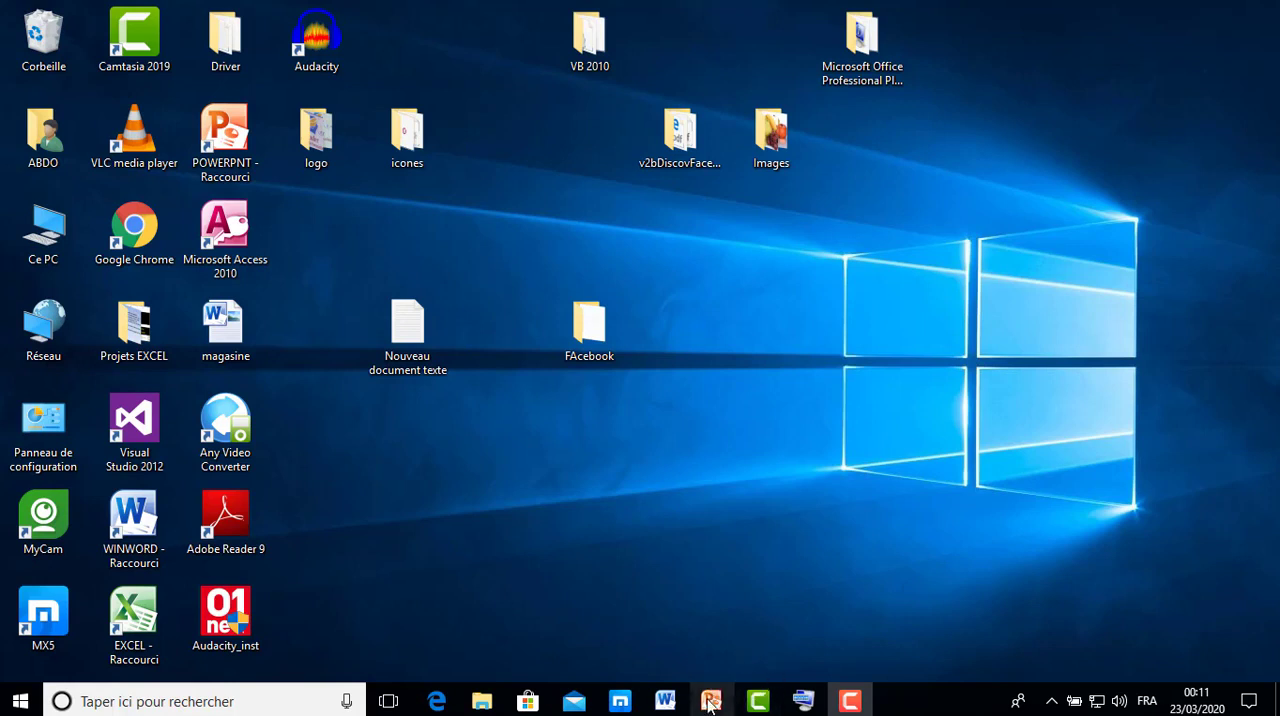
Switch to PowerPoint and view the slide listing the stages of the Word exercise as a slide show.
mouse_move(709, 705)
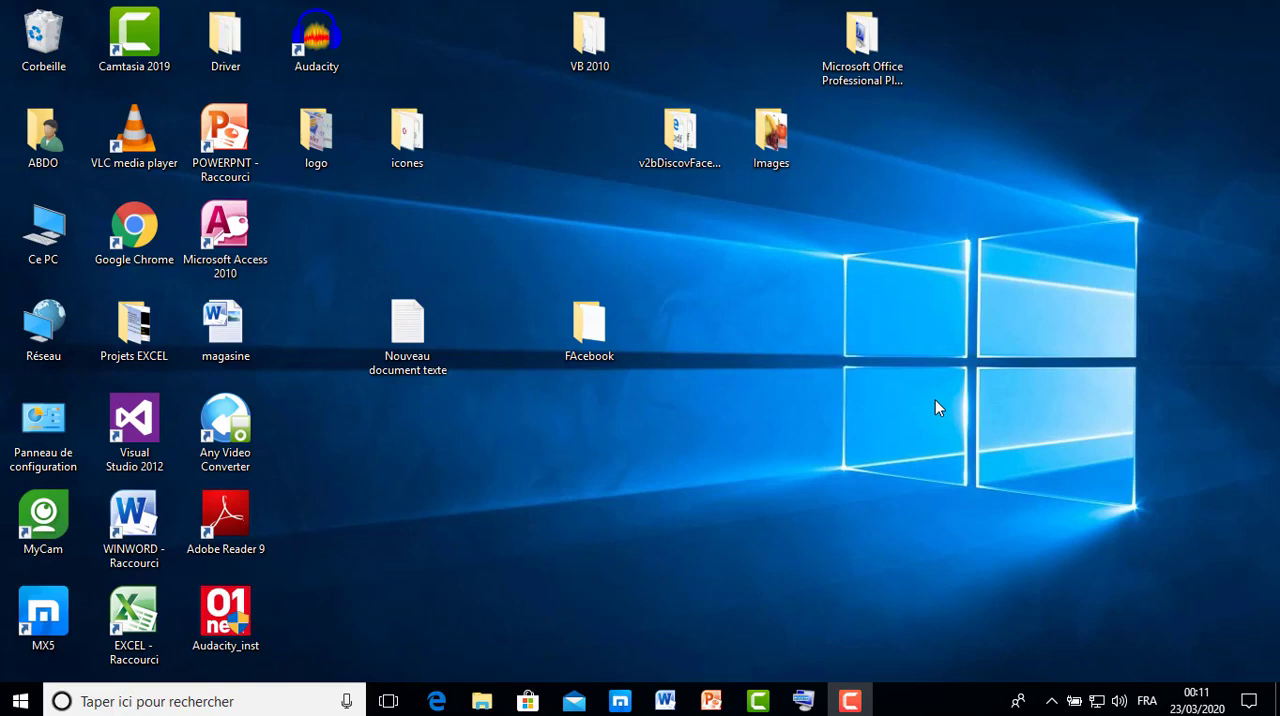
click(713, 703)
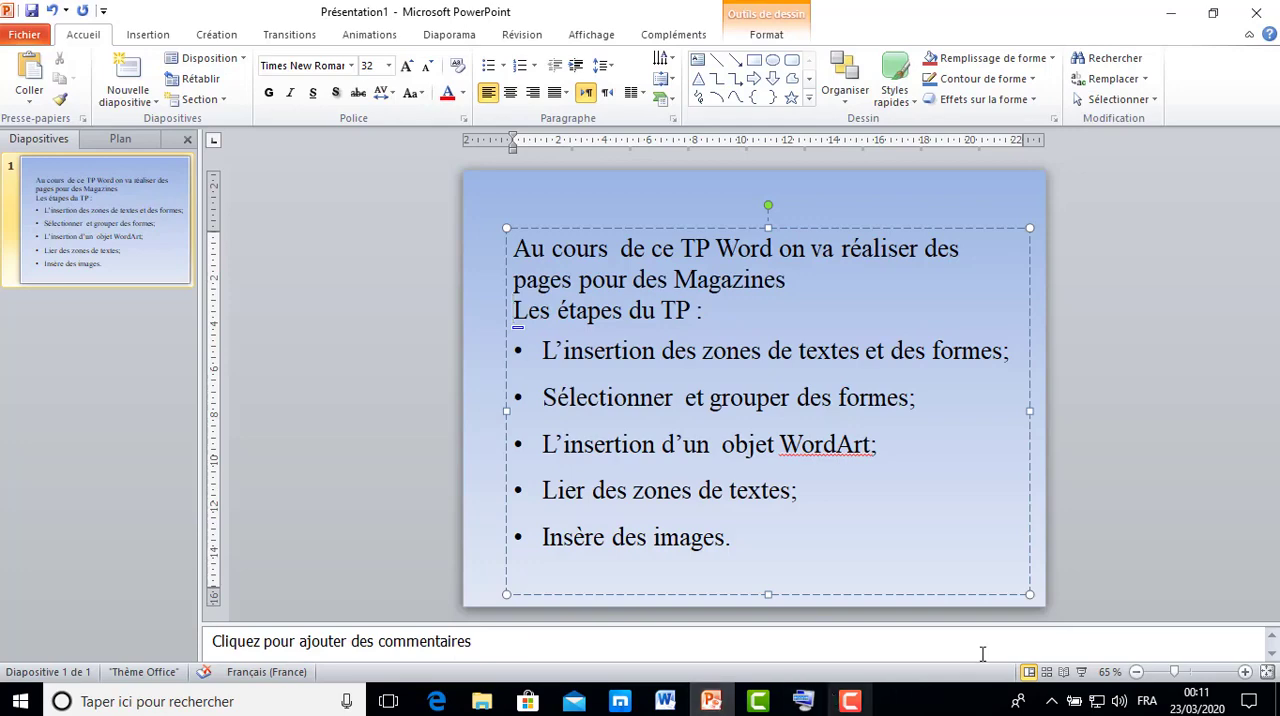
click(1083, 673)
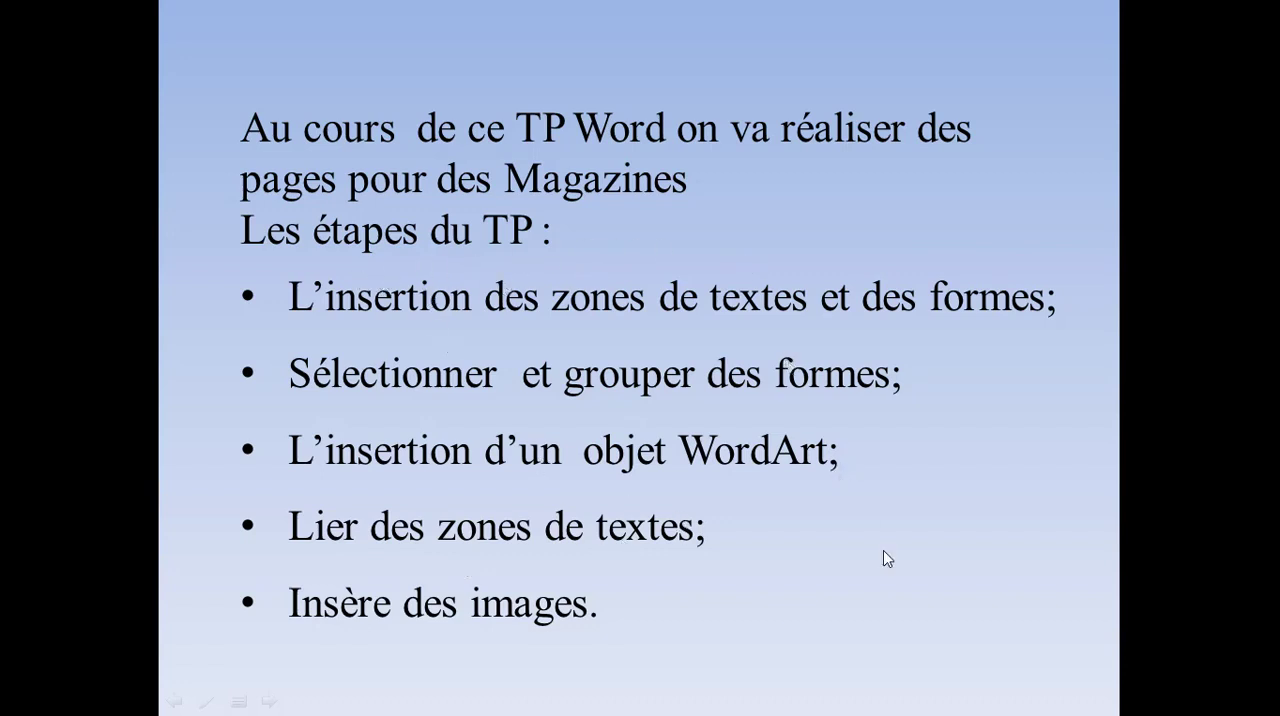
key(Escape)
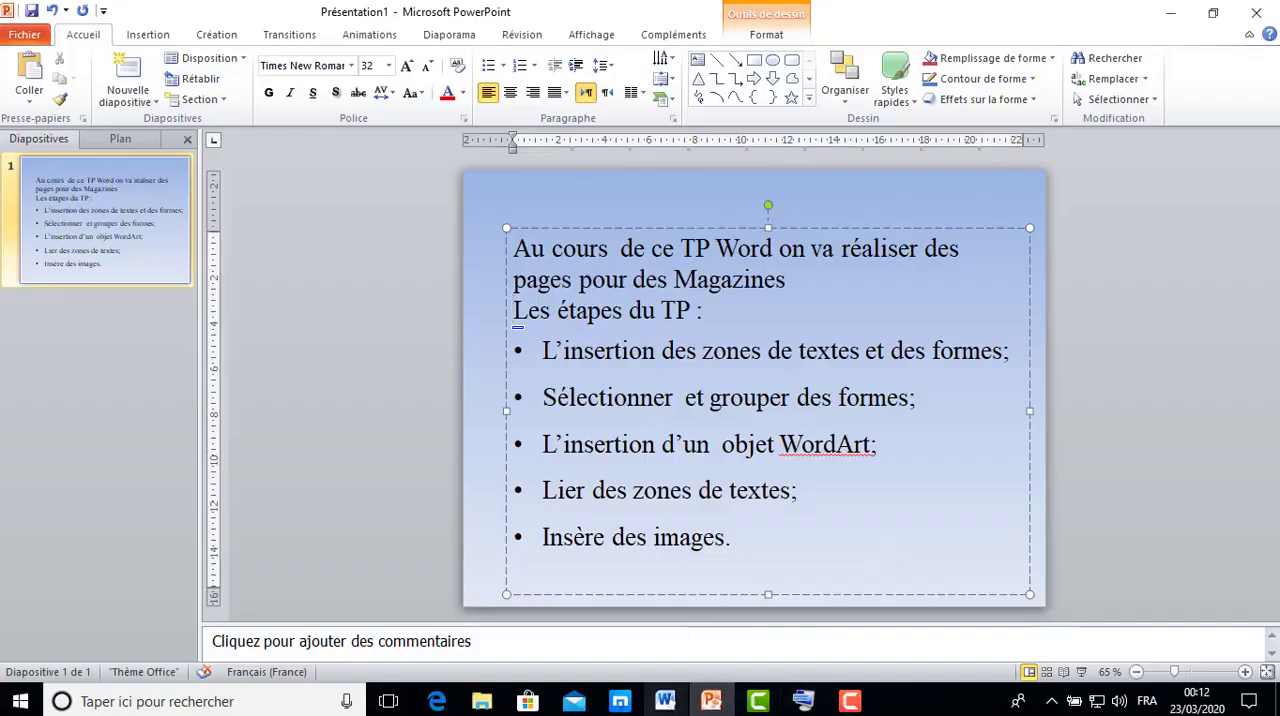
Switch to Word, examine the finished magazine page in the magasine document, and return to the blank Document3.
mouse_move(665, 705)
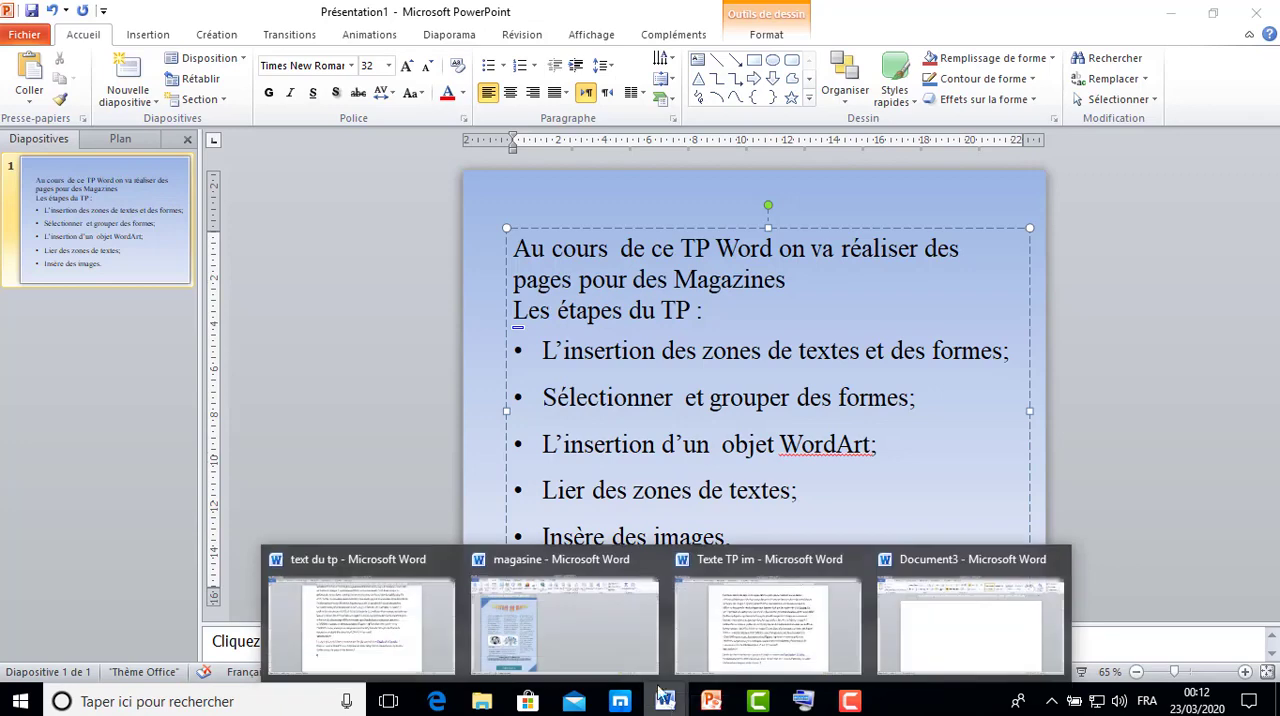
click(628, 628)
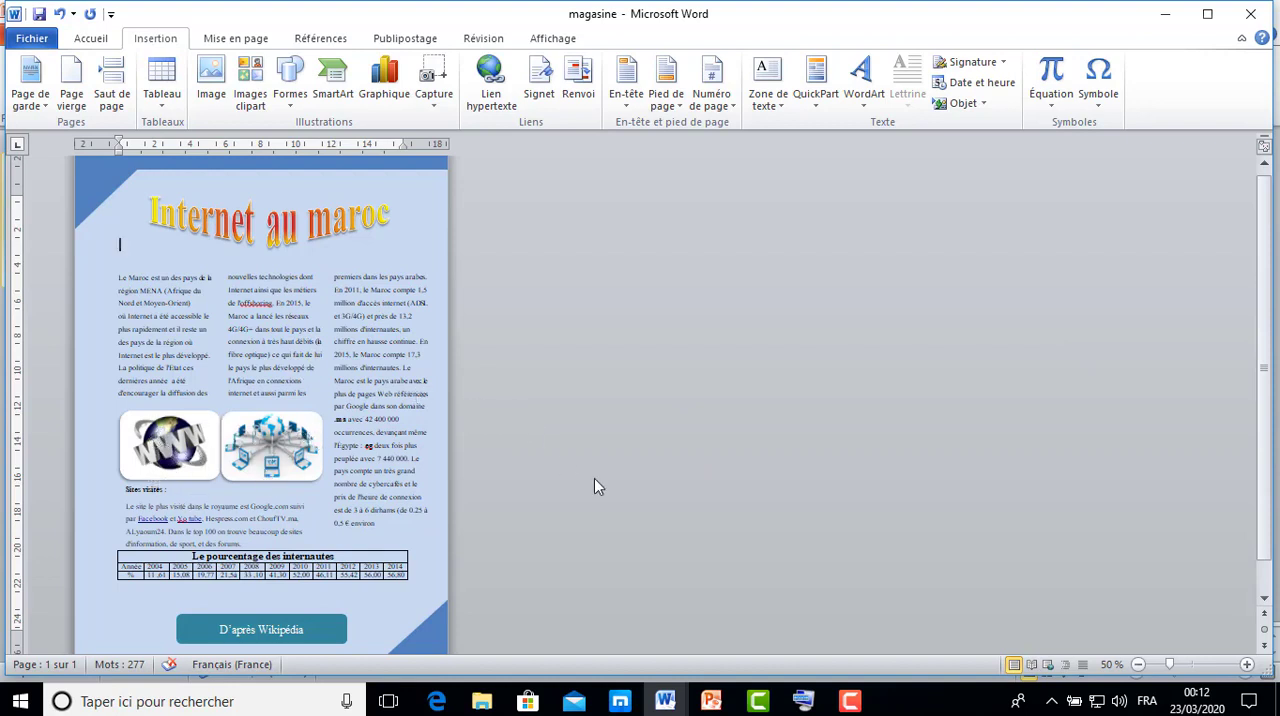
click(676, 700)
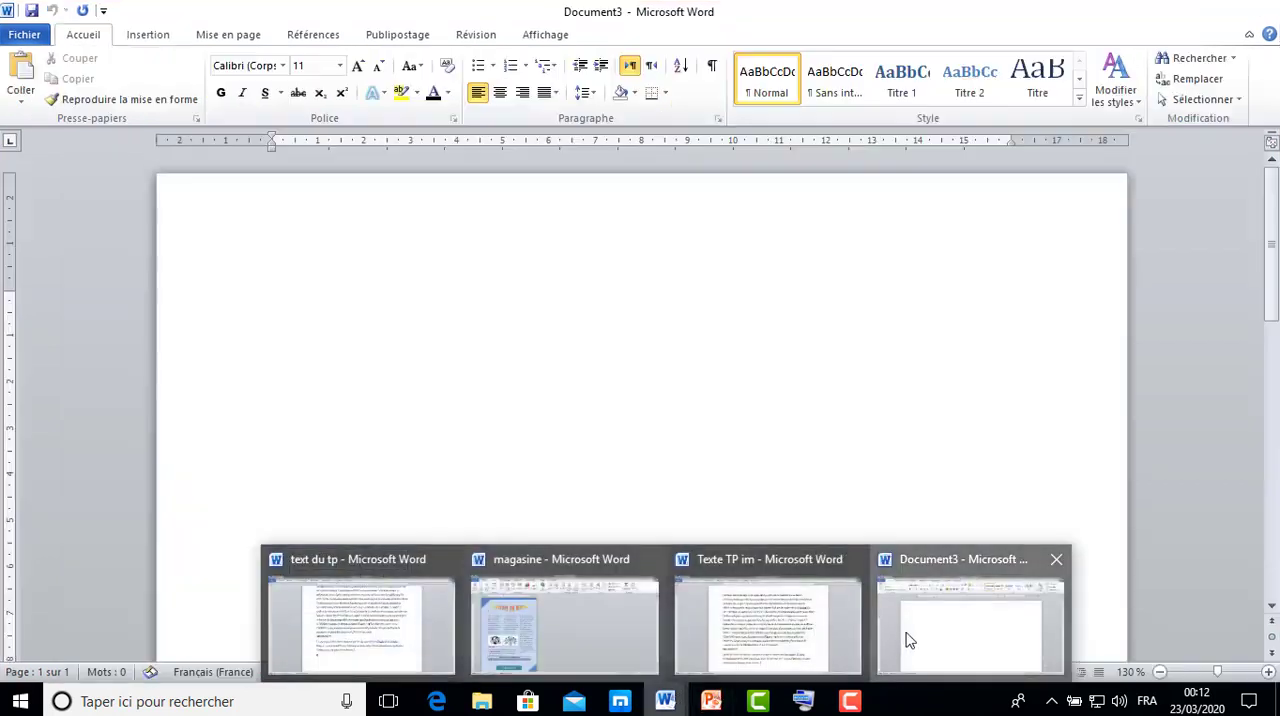
click(906, 640)
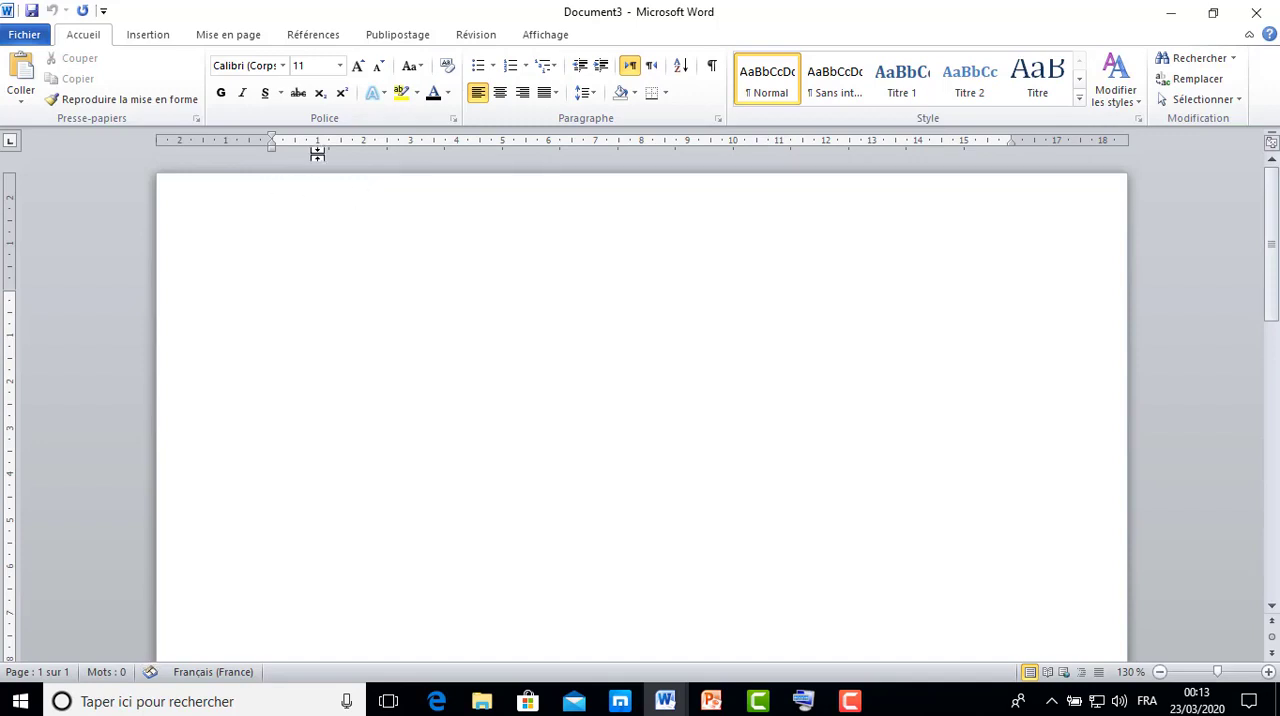
Set the page color of Document3 to "Bleu, Accentuation1, plus clair 80 %".
click(243, 43)
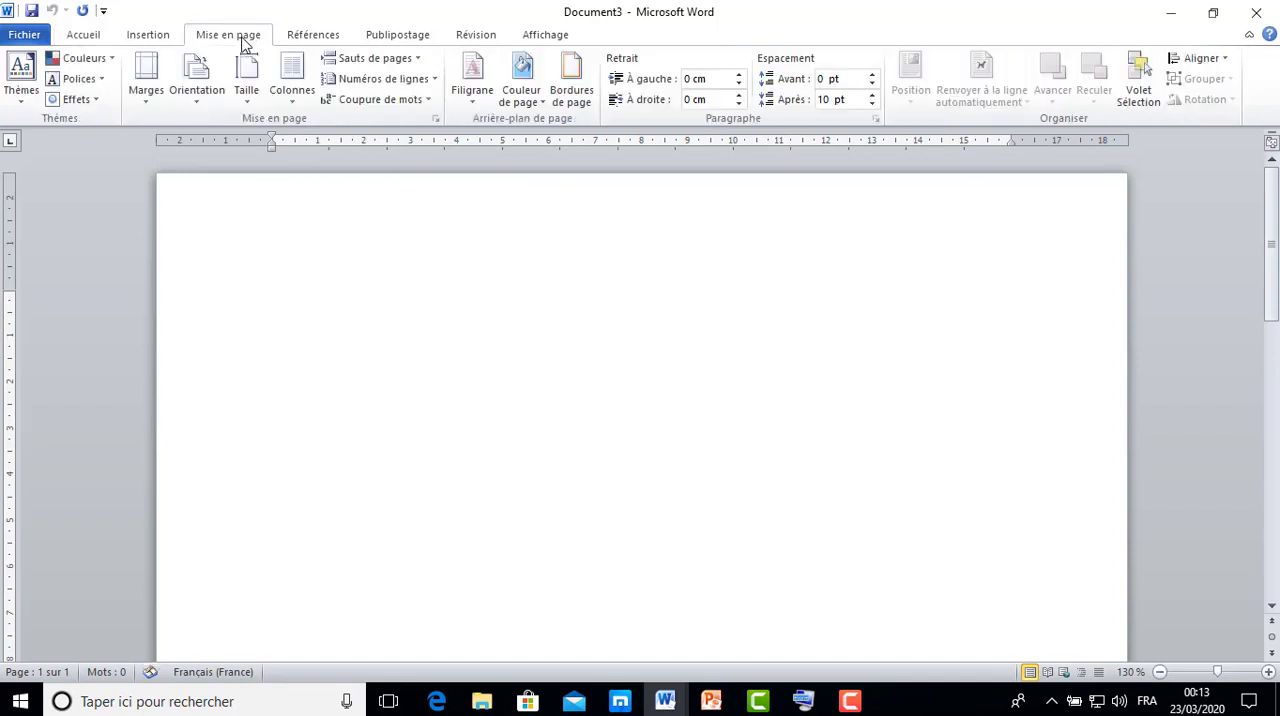
click(542, 104)
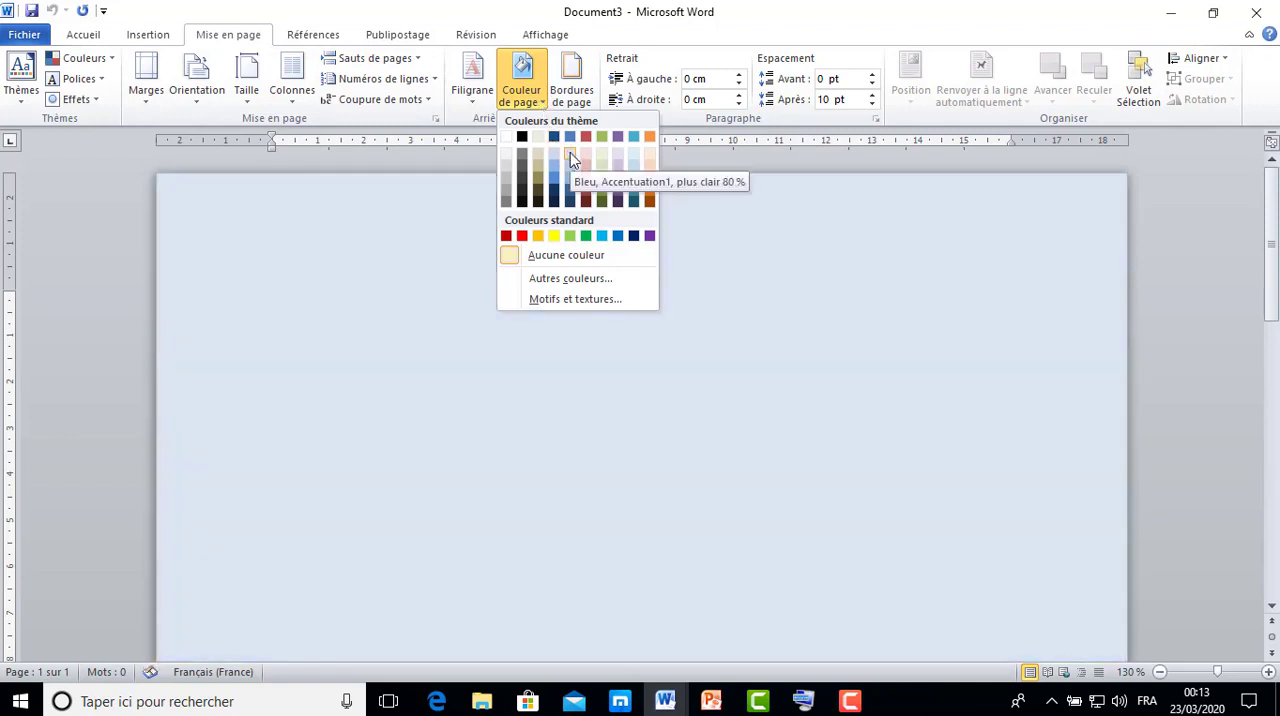
click(570, 155)
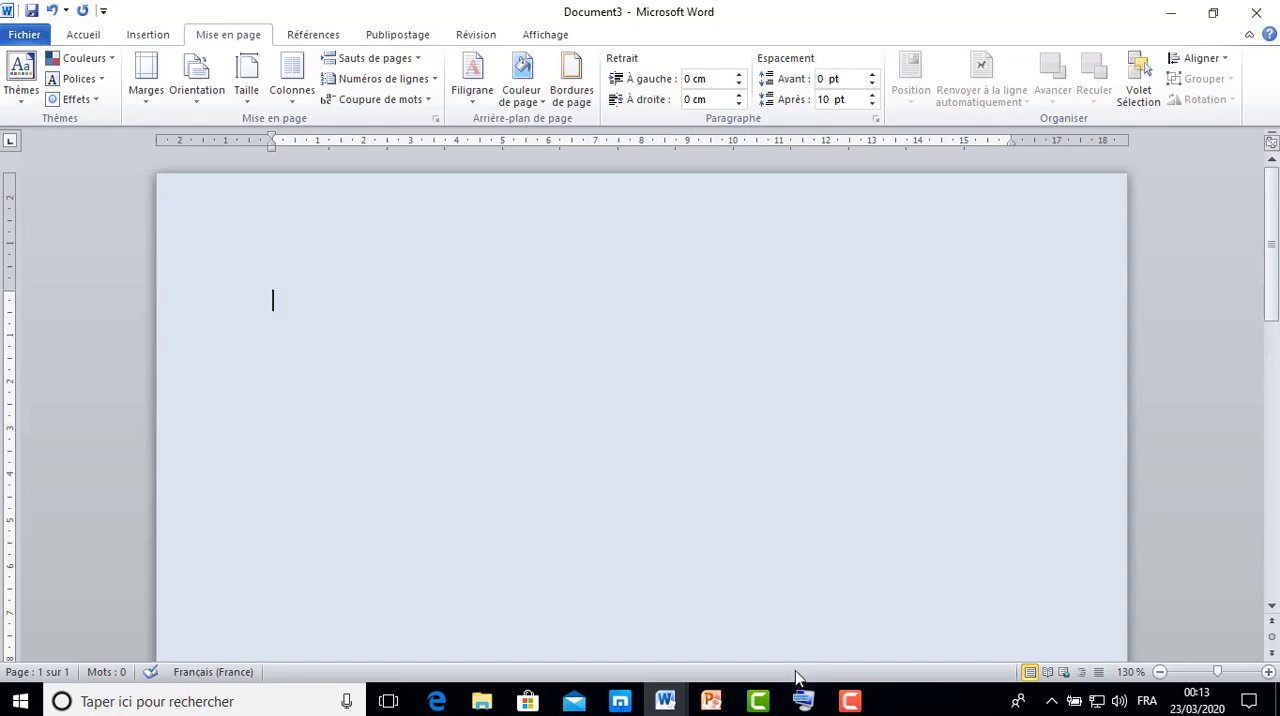
Check the corner and header shapes on the magasine model page, and go back to Document3.
click(675, 707)
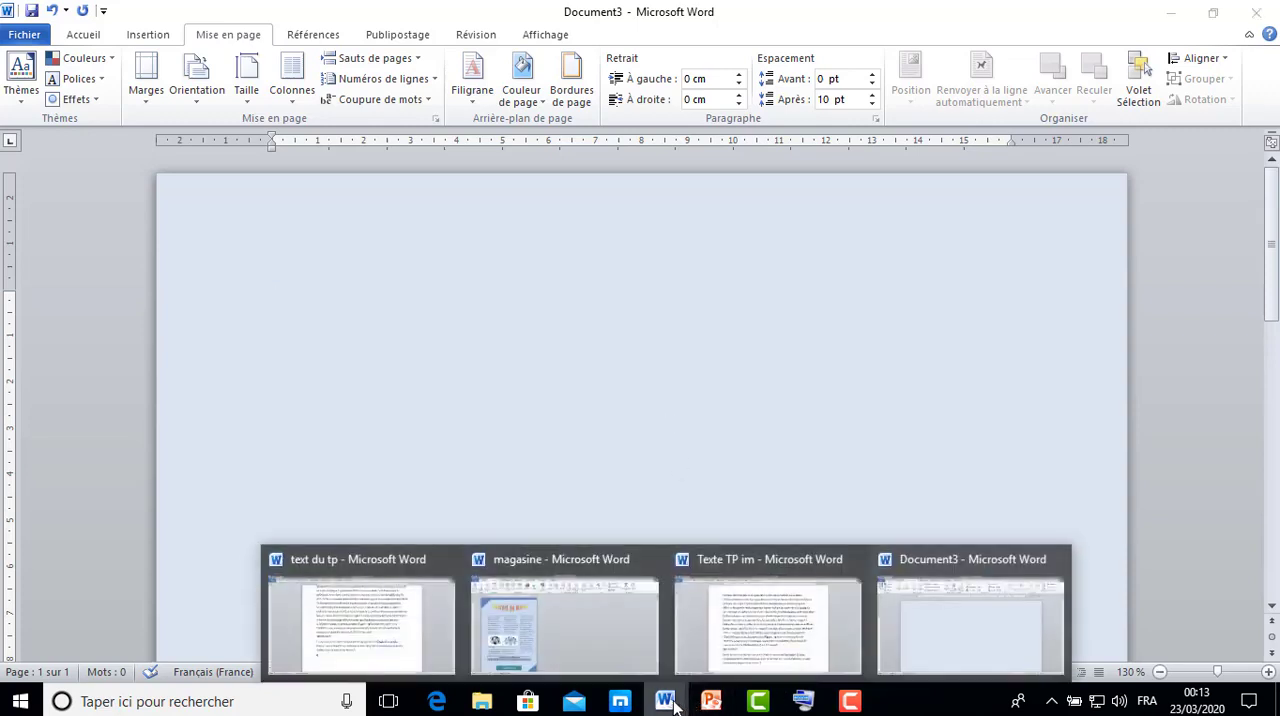
click(613, 640)
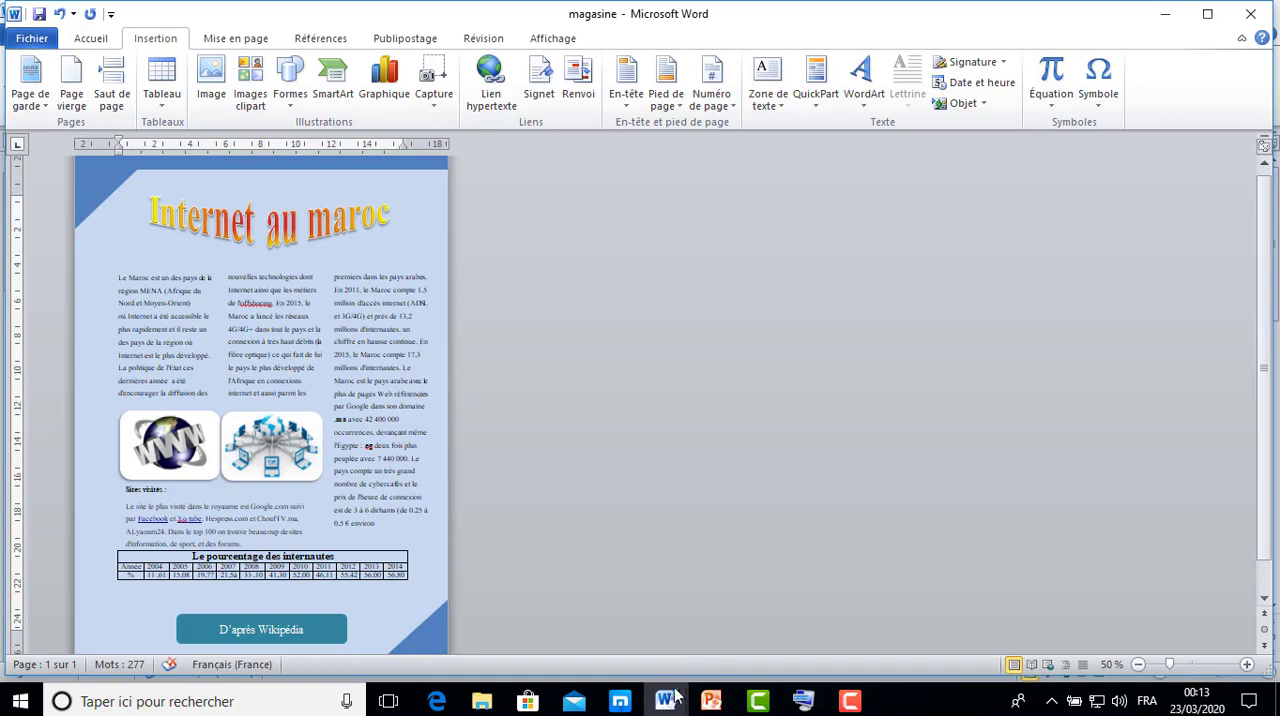
mouse_move(665, 700)
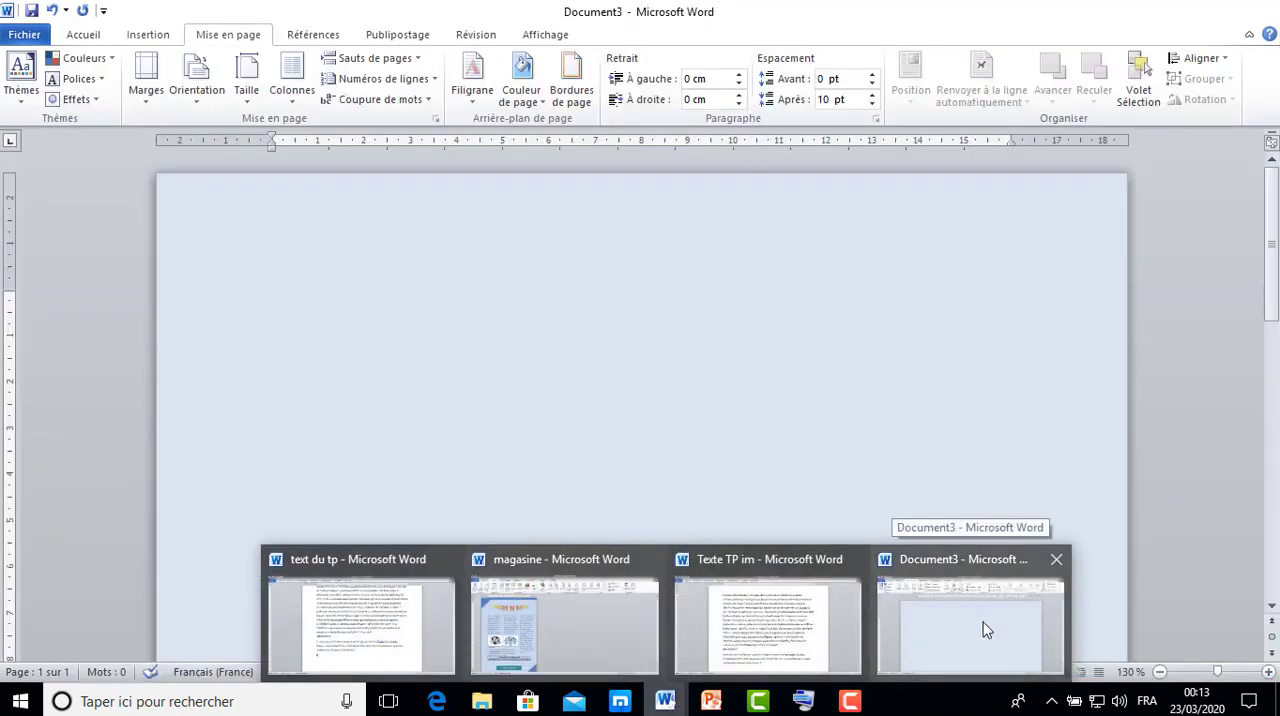
click(977, 625)
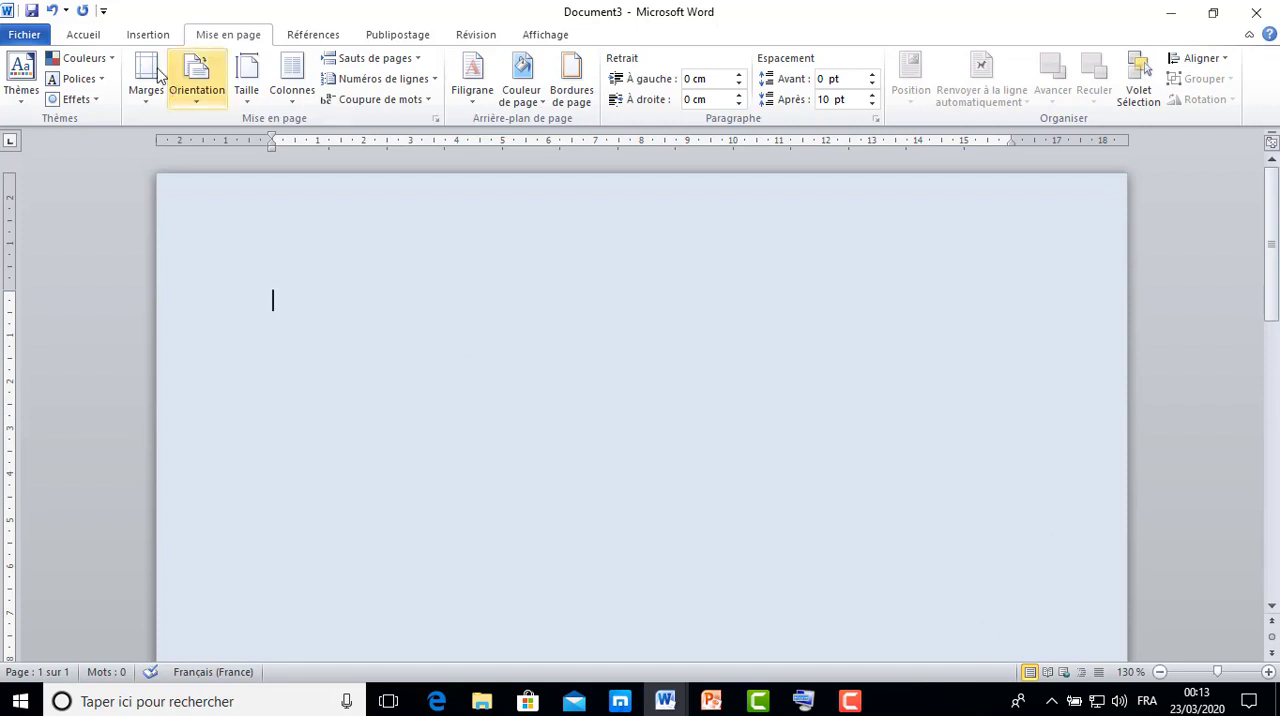
Draw a right triangle about 2.7 cm high and 2.9 cm wide near the upper-left part of the page.
click(148, 35)
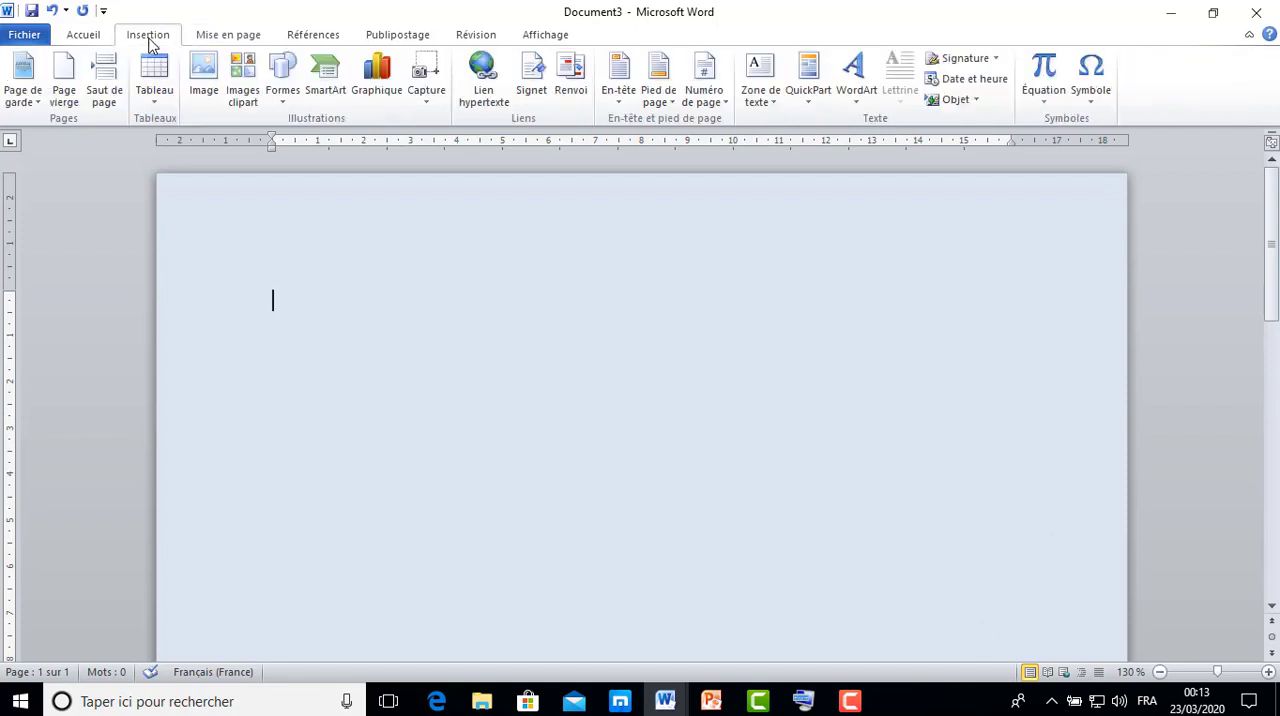
click(287, 100)
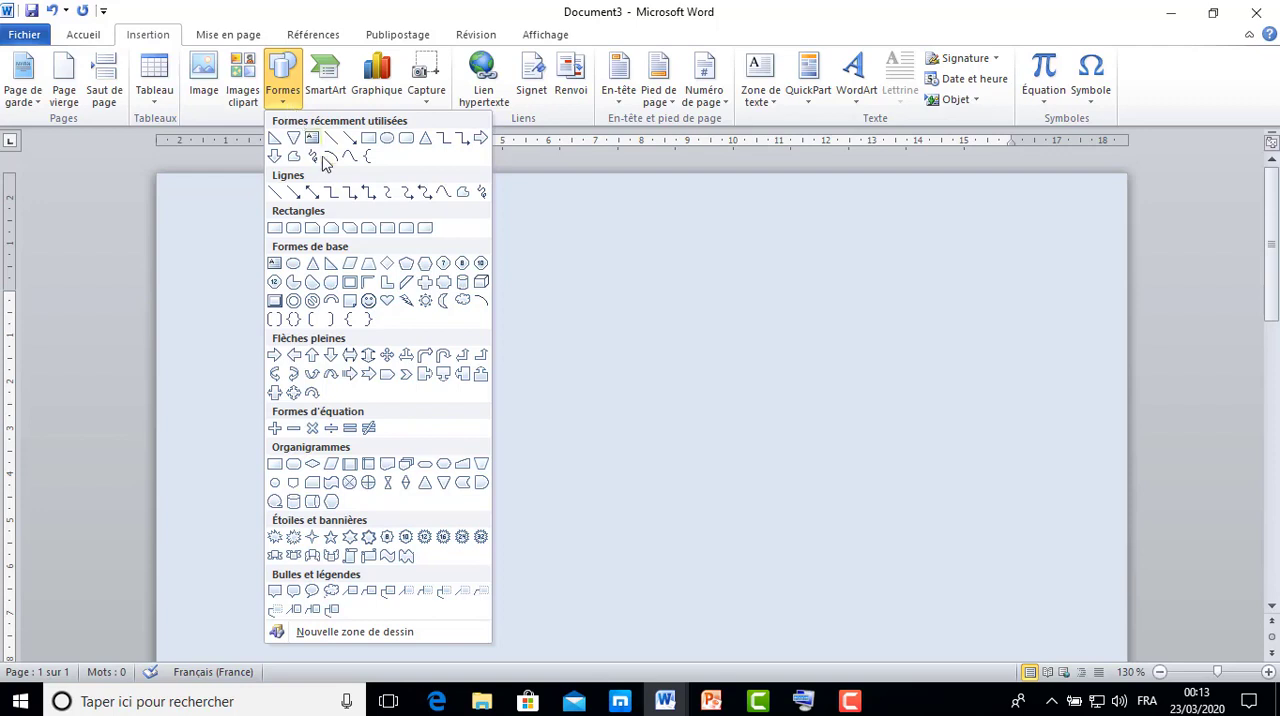
click(334, 265)
drag(300, 245, 434, 369)
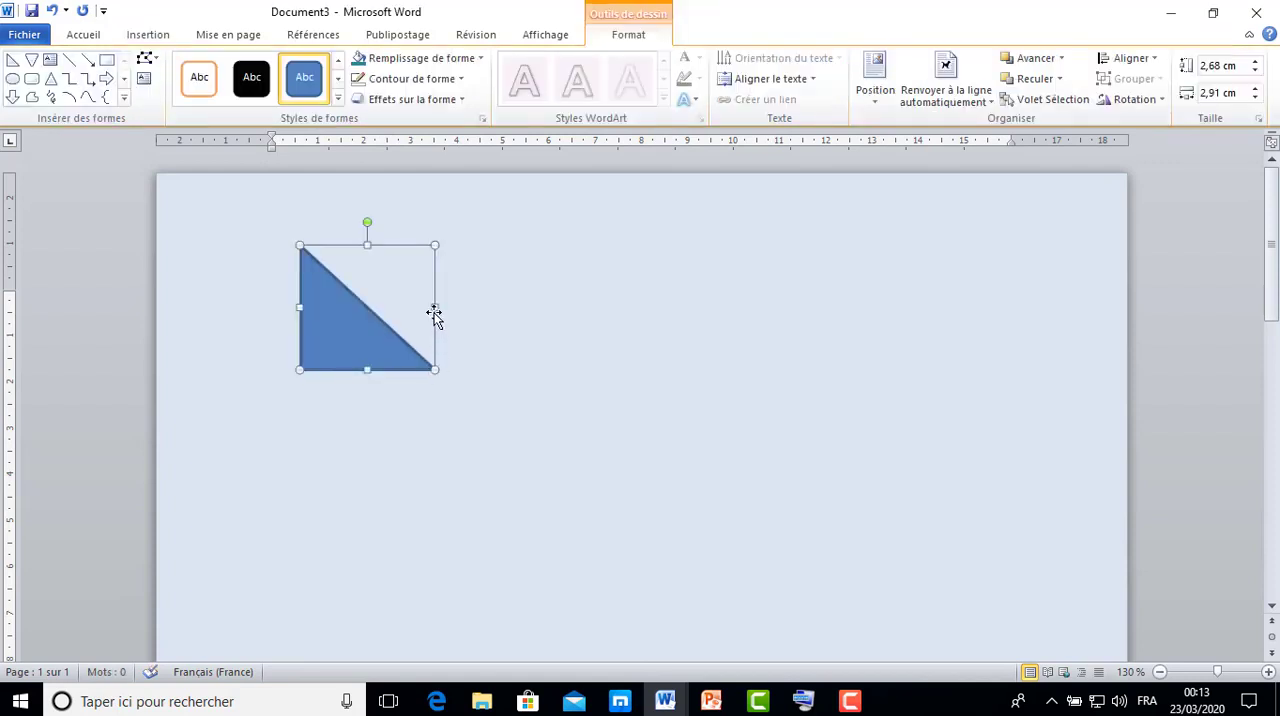
Flip the triangle so its right angle sits at its upper left, resizing it to about 2 cm high and 3.3 cm wide.
drag(434, 309, 167, 315)
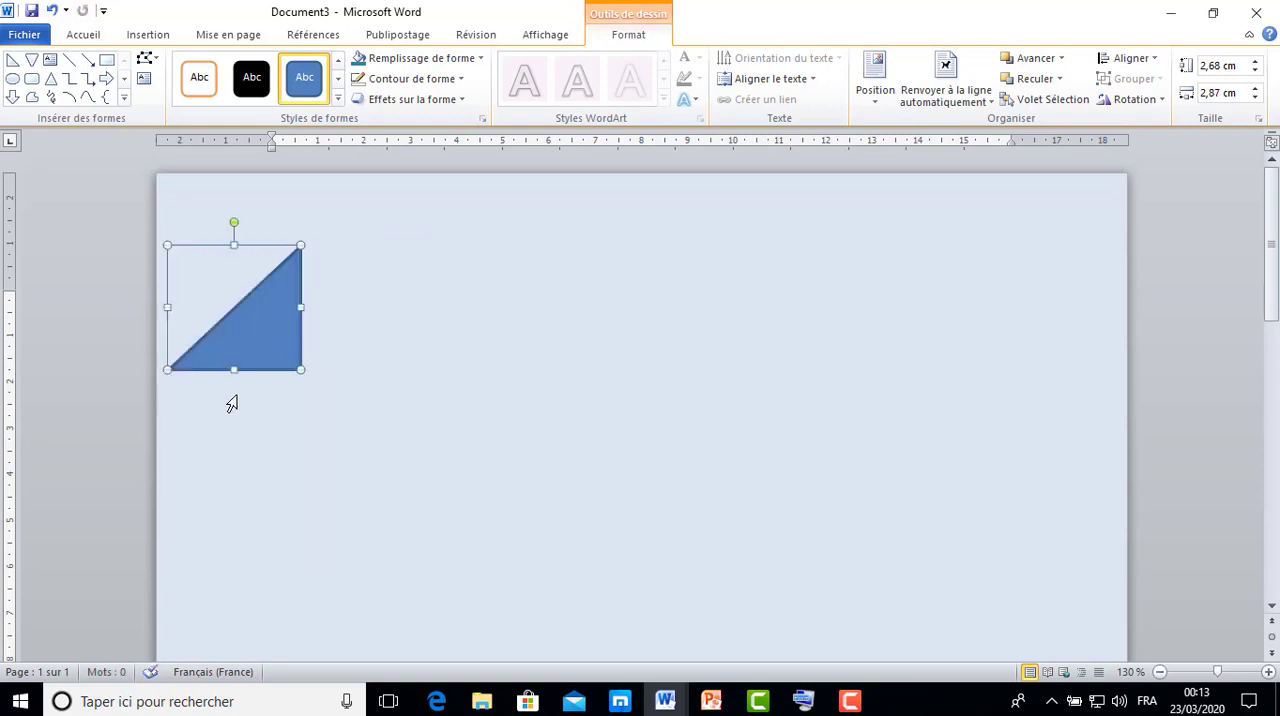
drag(235, 370, 284, 341)
drag(300, 289, 386, 316)
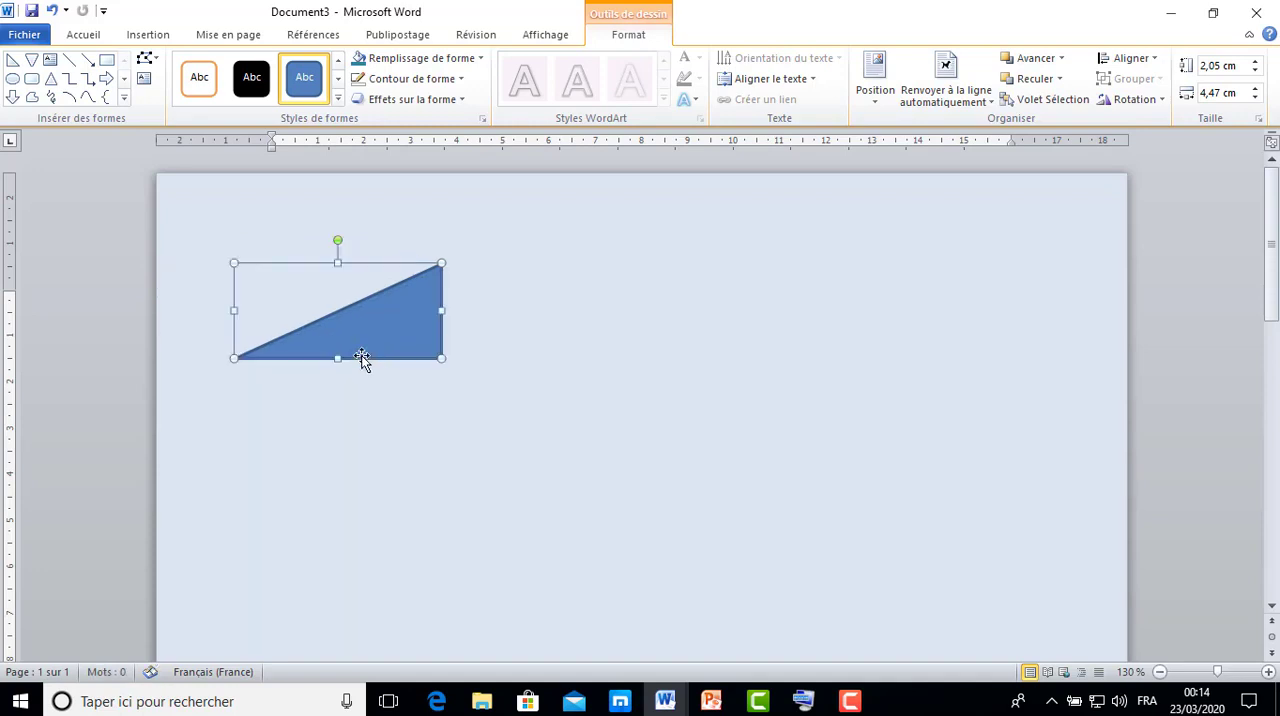
drag(323, 238, 338, 202)
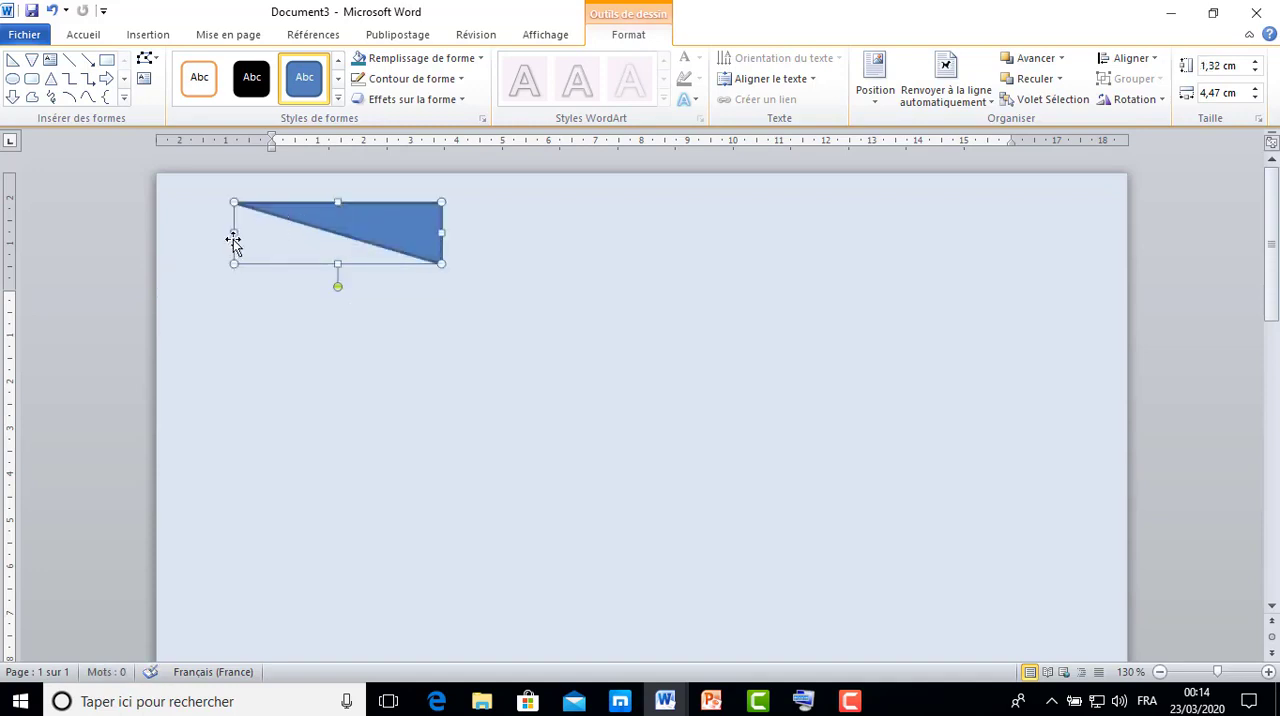
drag(233, 233, 518, 296)
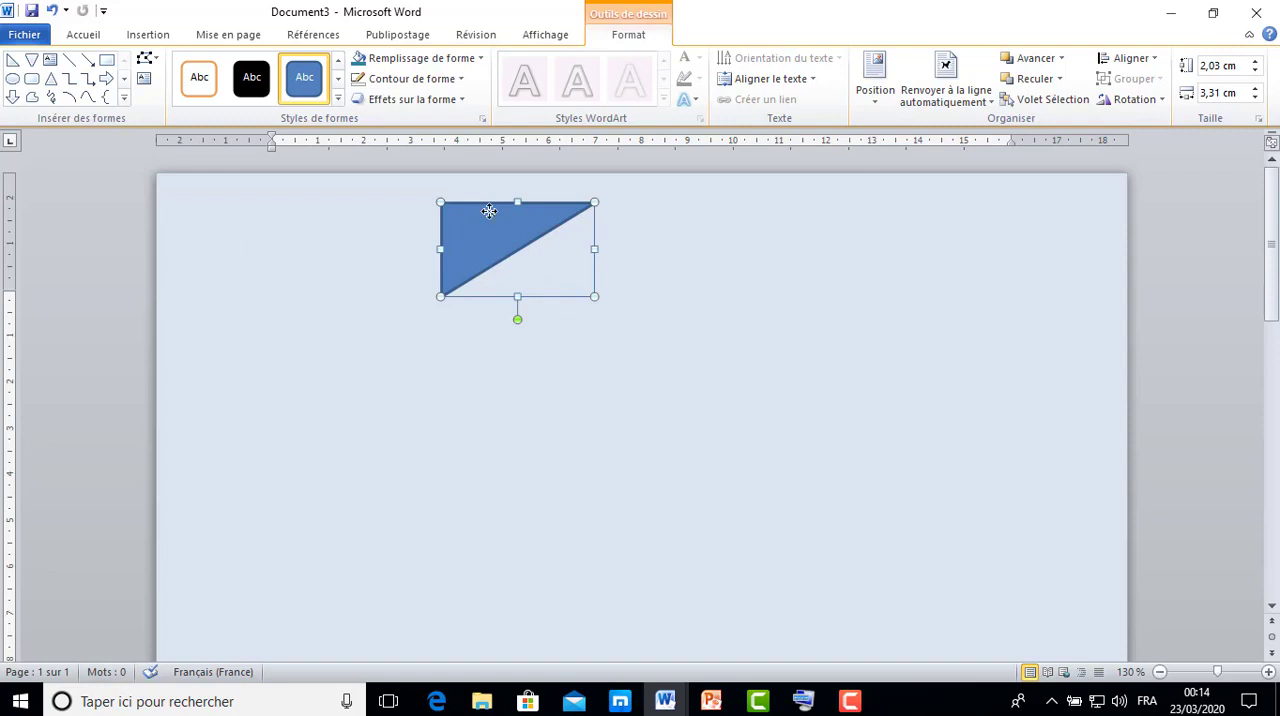
Move the triangle into the page's upper-left corner and enlarge it to about 2.3 cm high and 3.9 cm wide.
drag(489, 211, 206, 186)
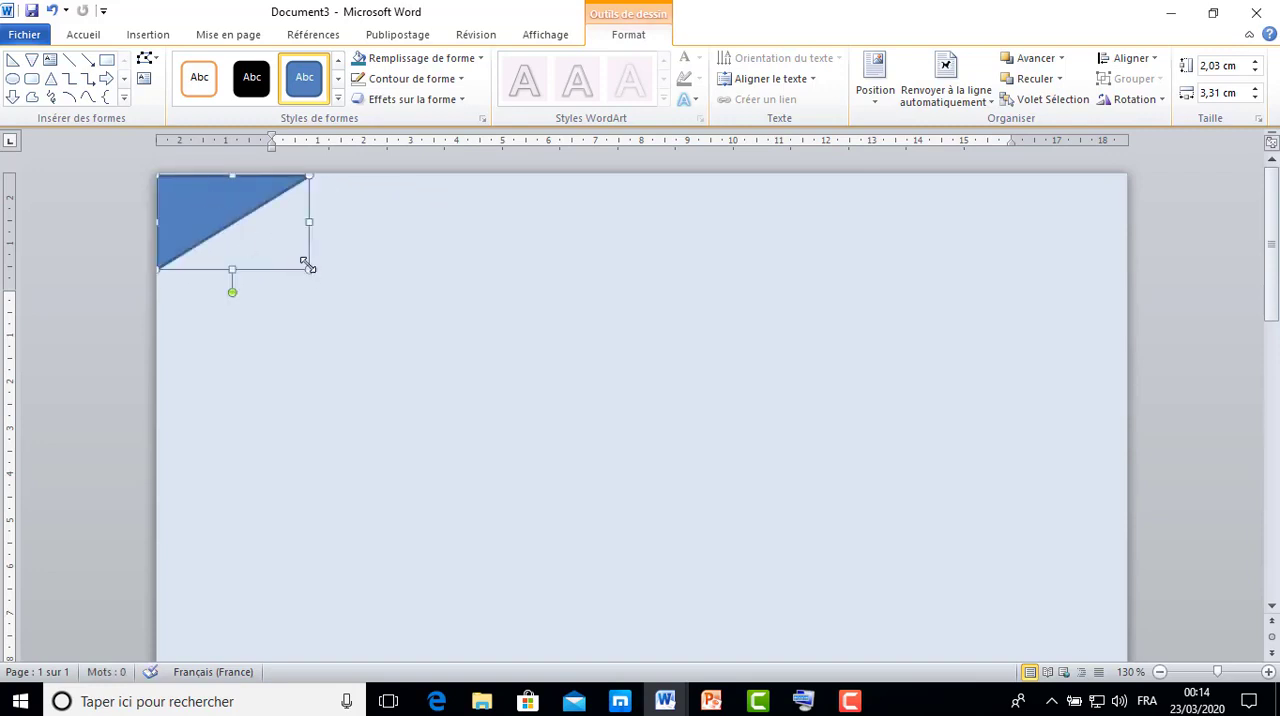
drag(308, 267, 337, 280)
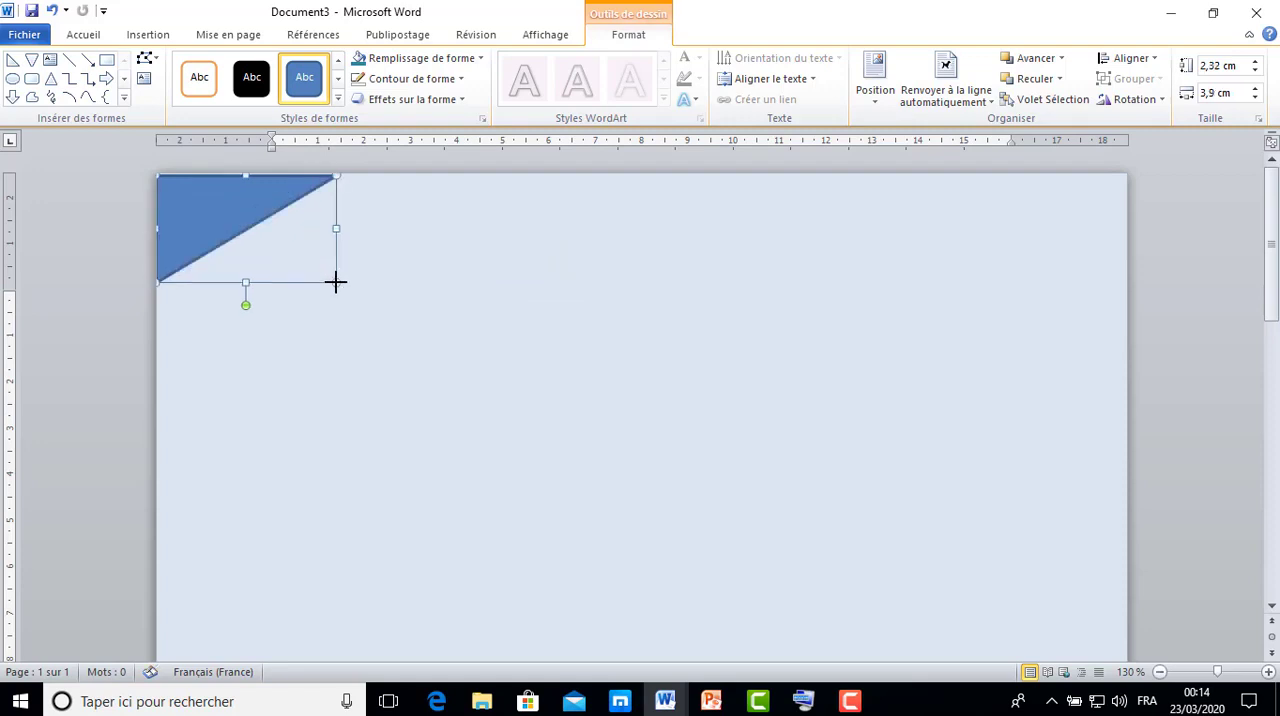
click(343, 235)
click(264, 198)
key(Right)
key(Right)
key(Up)
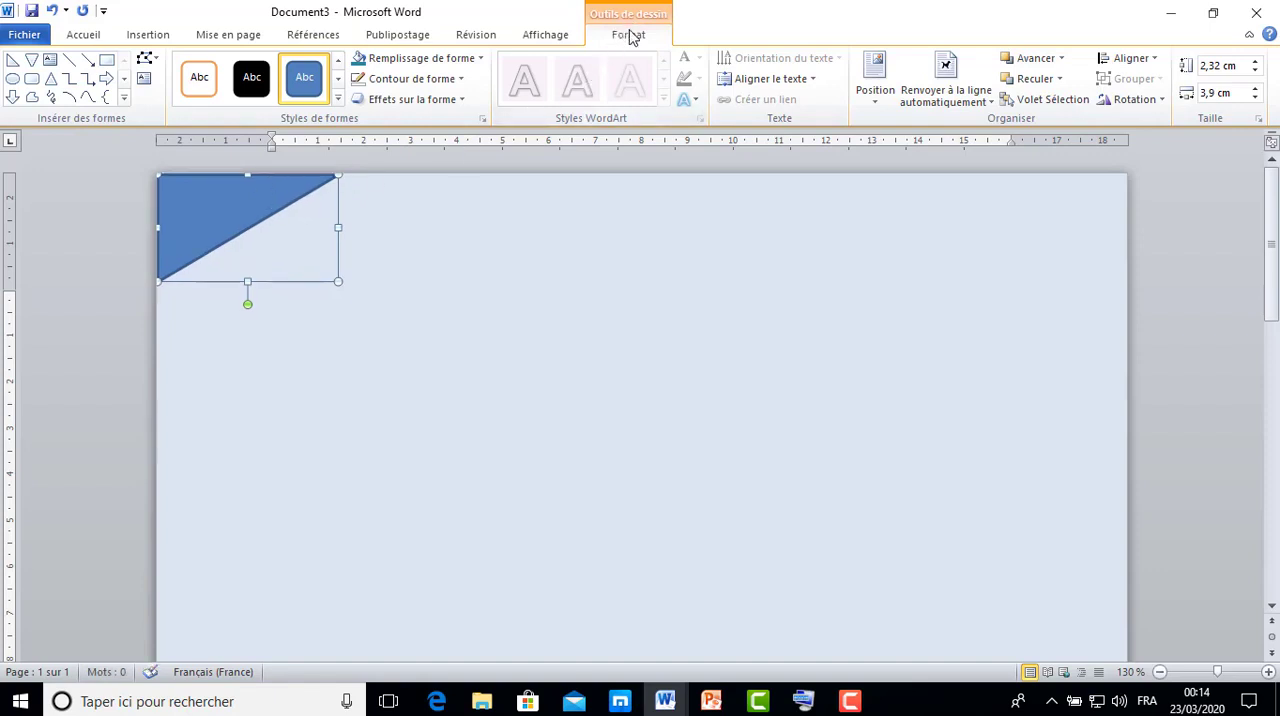
Remove the outline of the corner triangle.
click(462, 79)
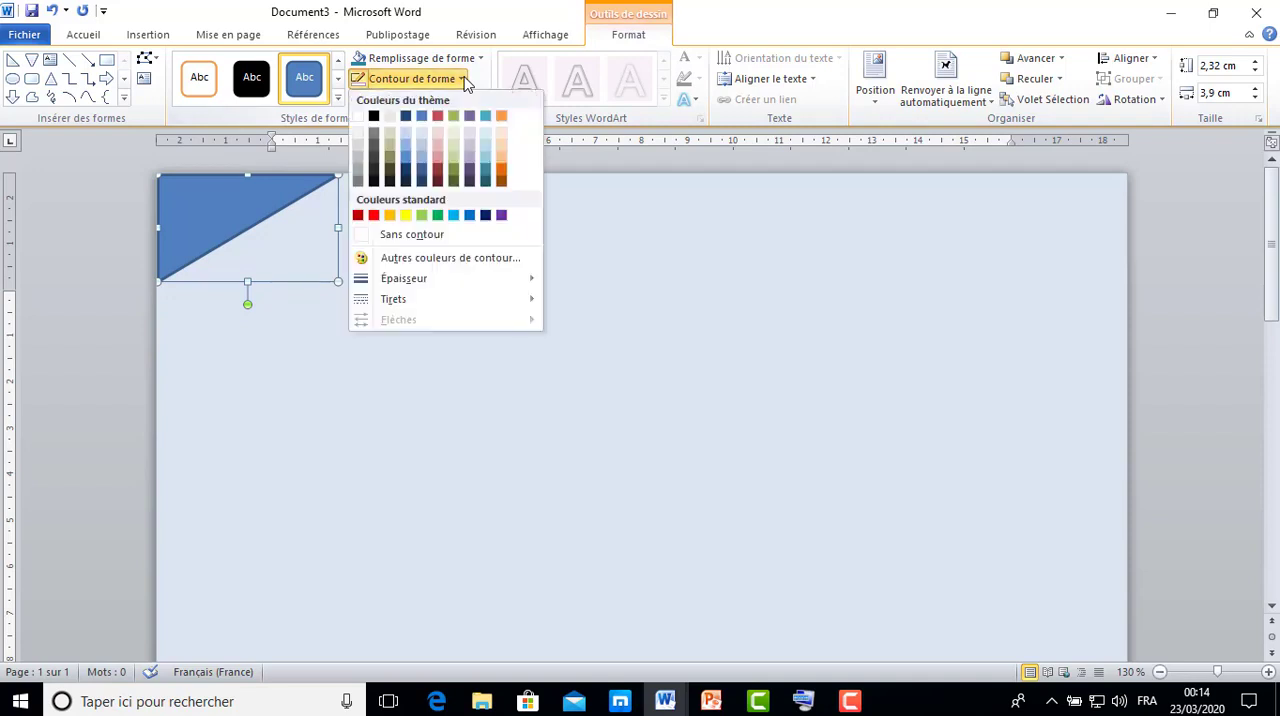
click(433, 237)
click(453, 271)
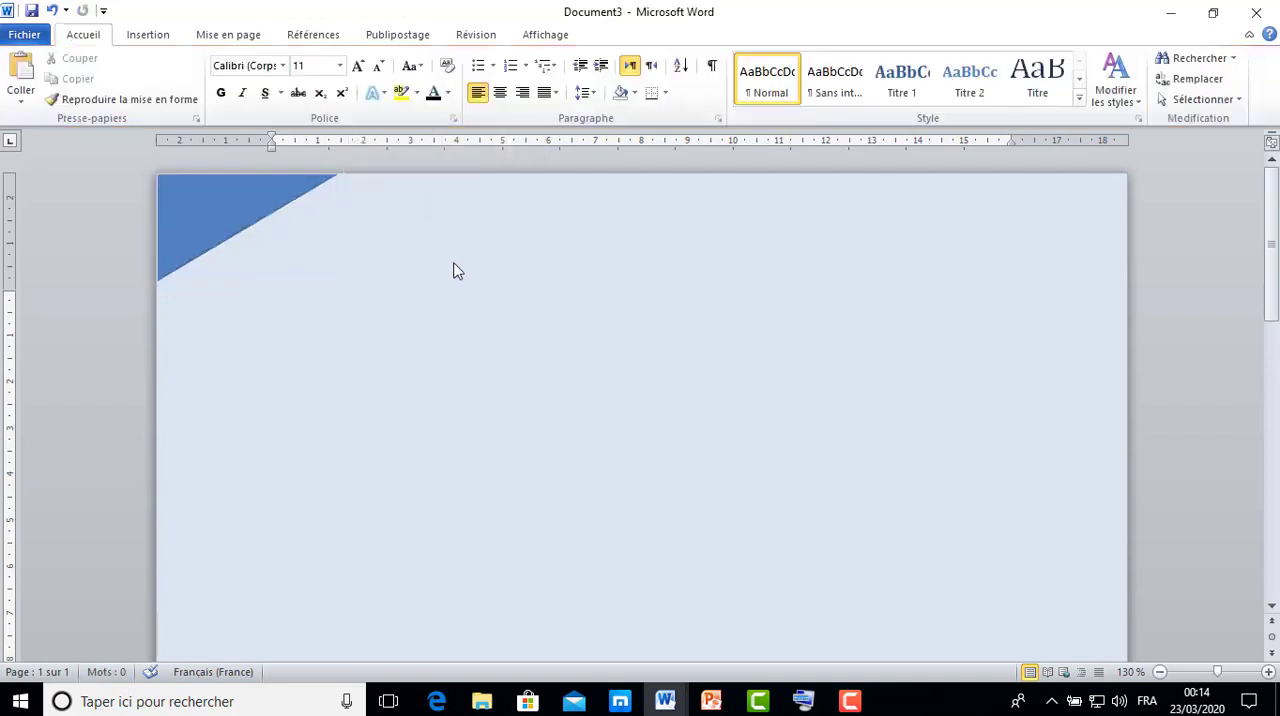
Nudge the triangle up and left so it sits flush with the page's upper-left corner.
click(241, 203)
key(Up)
key(Left)
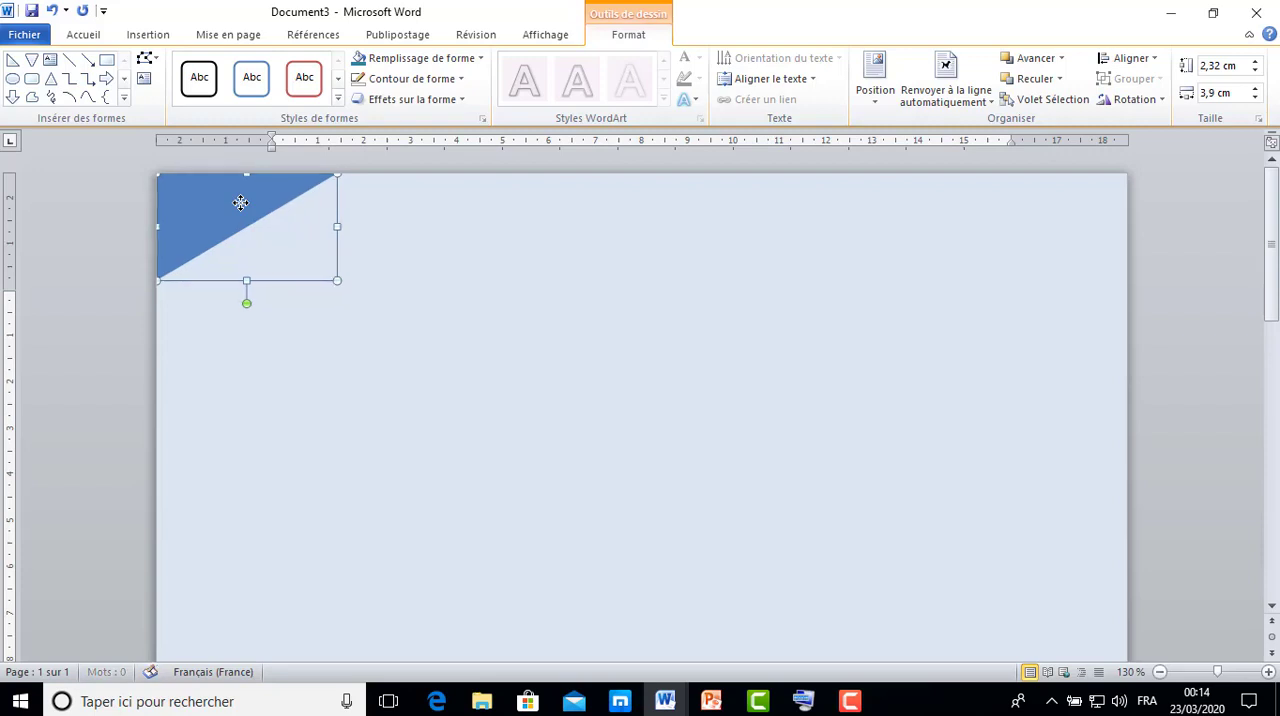
click(437, 286)
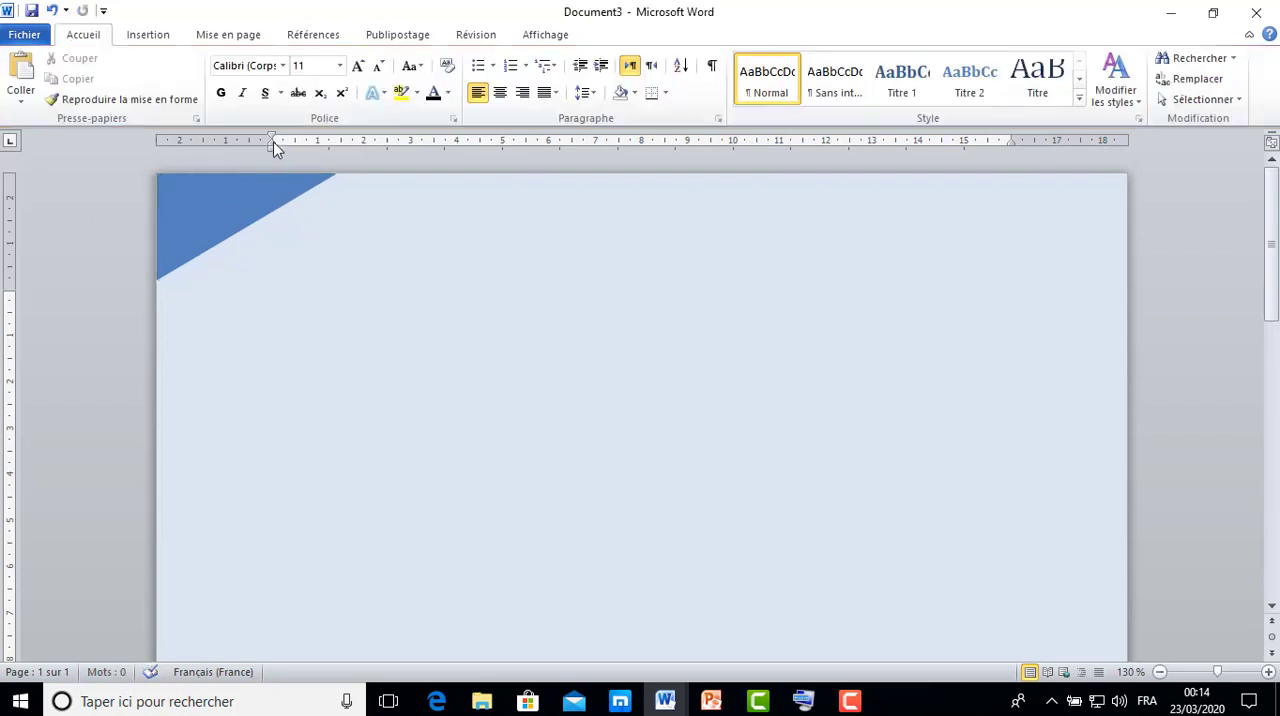
Draw a rectangle about 0.9 cm high and 18.4 cm wide from the triangle to the page's right edge.
click(150, 35)
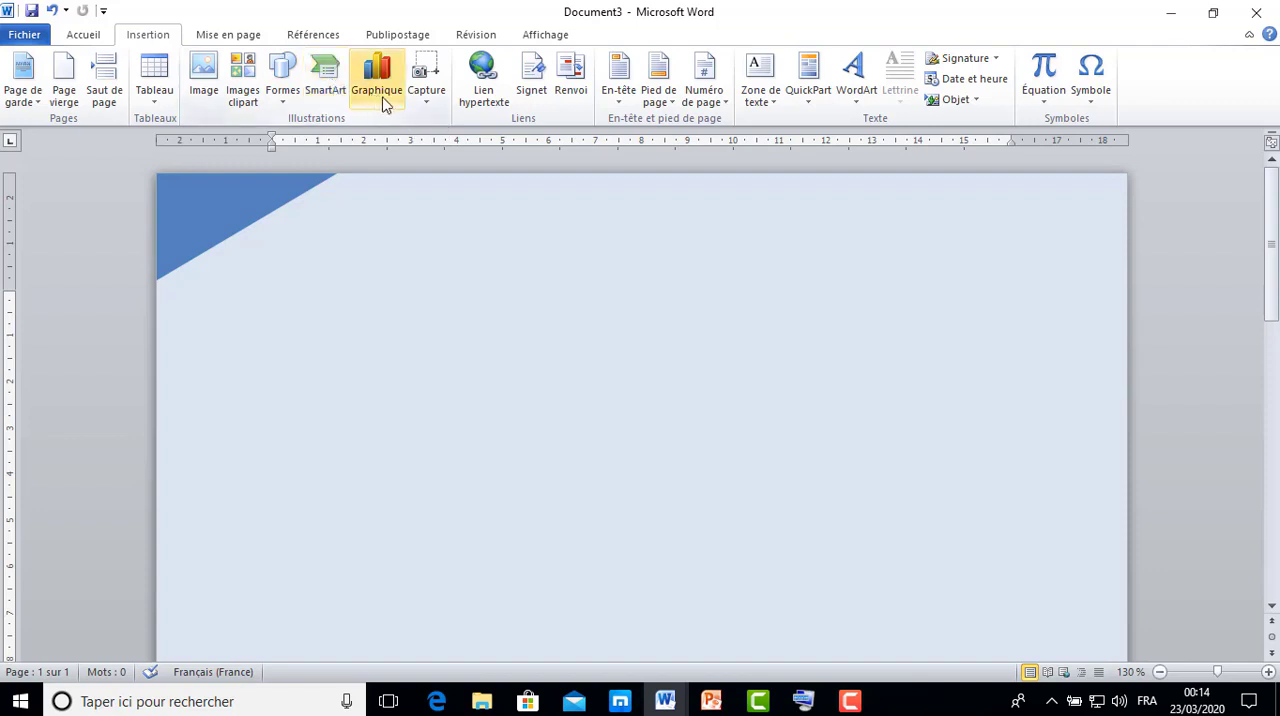
click(284, 100)
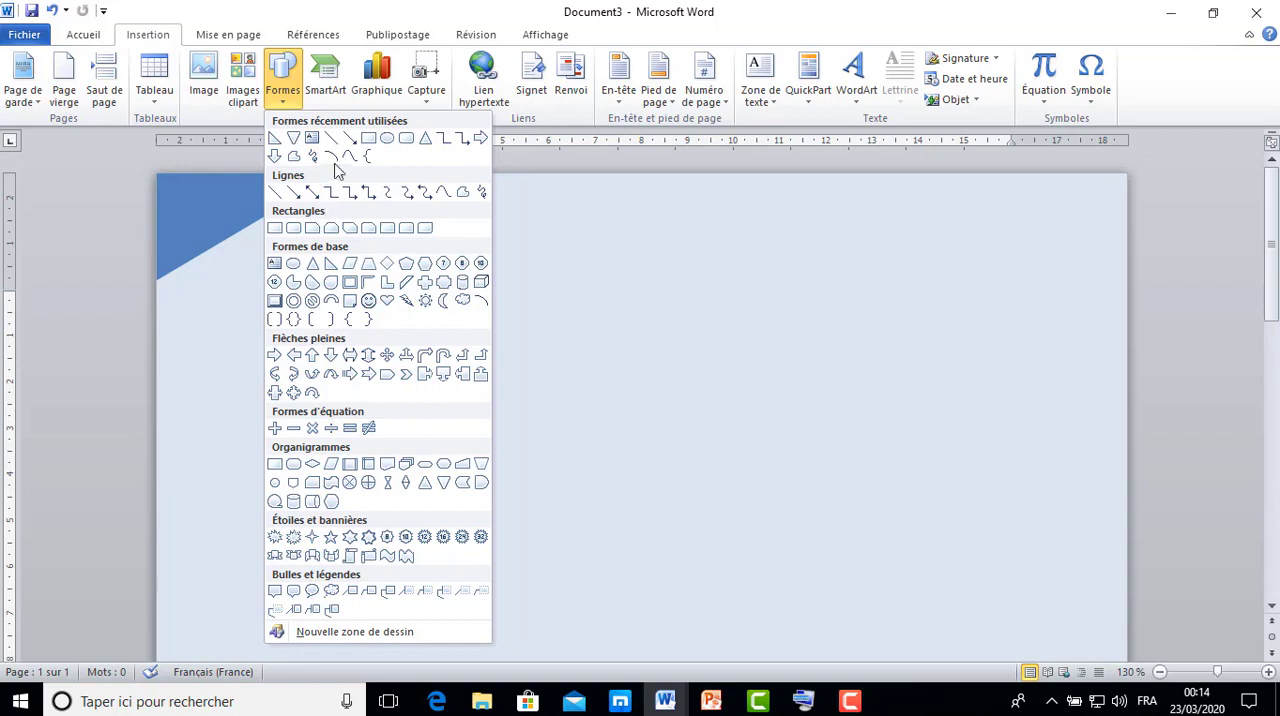
click(369, 138)
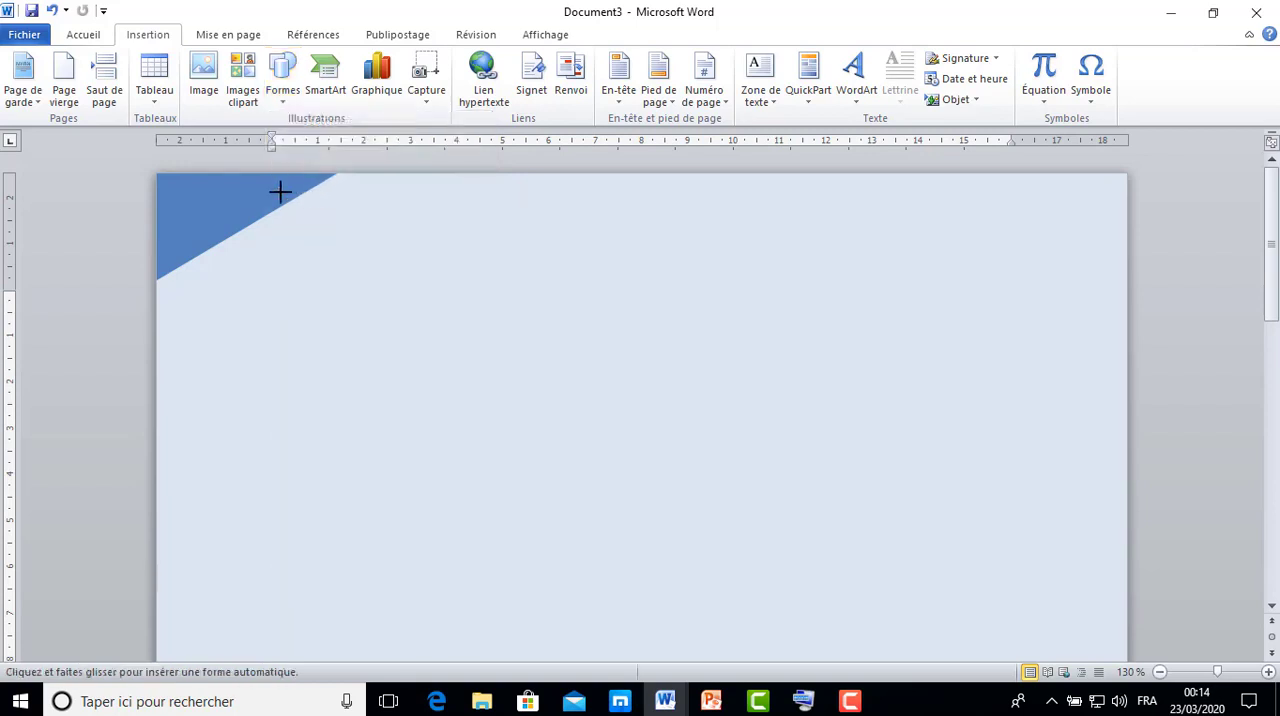
drag(278, 193, 1126, 233)
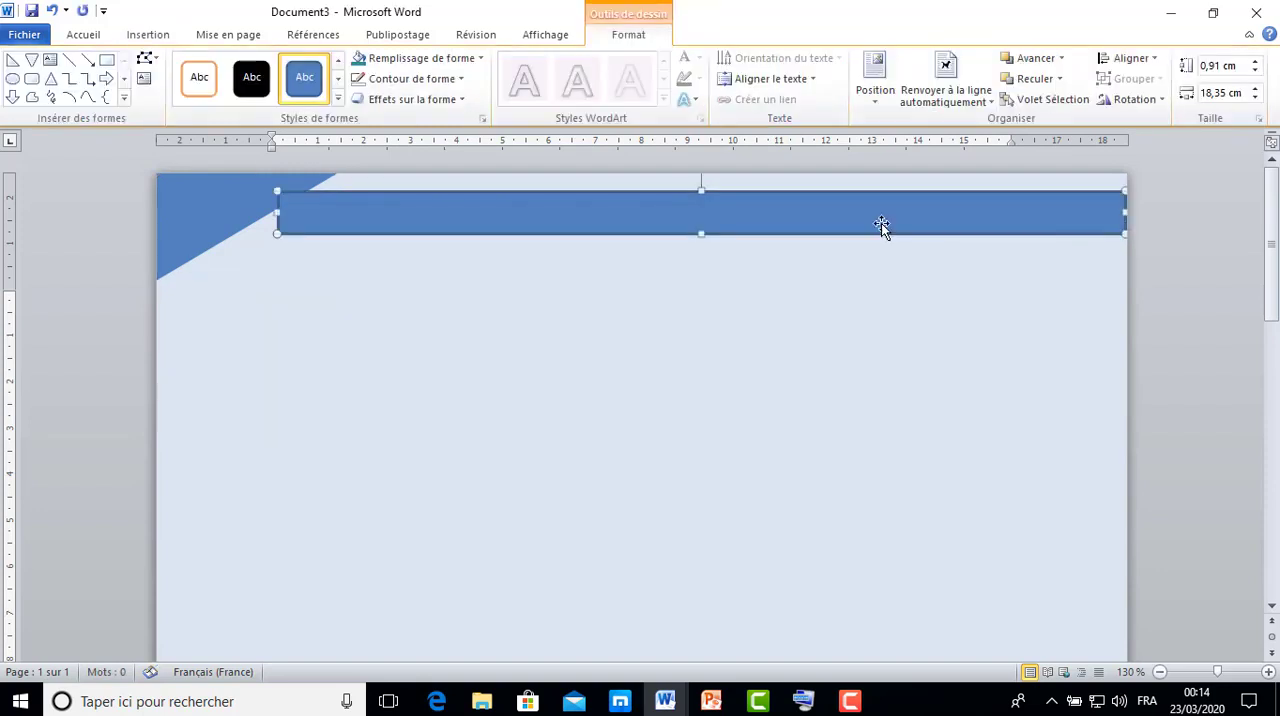
Move the rectangle up against the page's top edge and reduce its height to about 0.7 cm to meet the triangle.
key(Up)
key(Up)
key(Up)
key(Up)
key(Up)
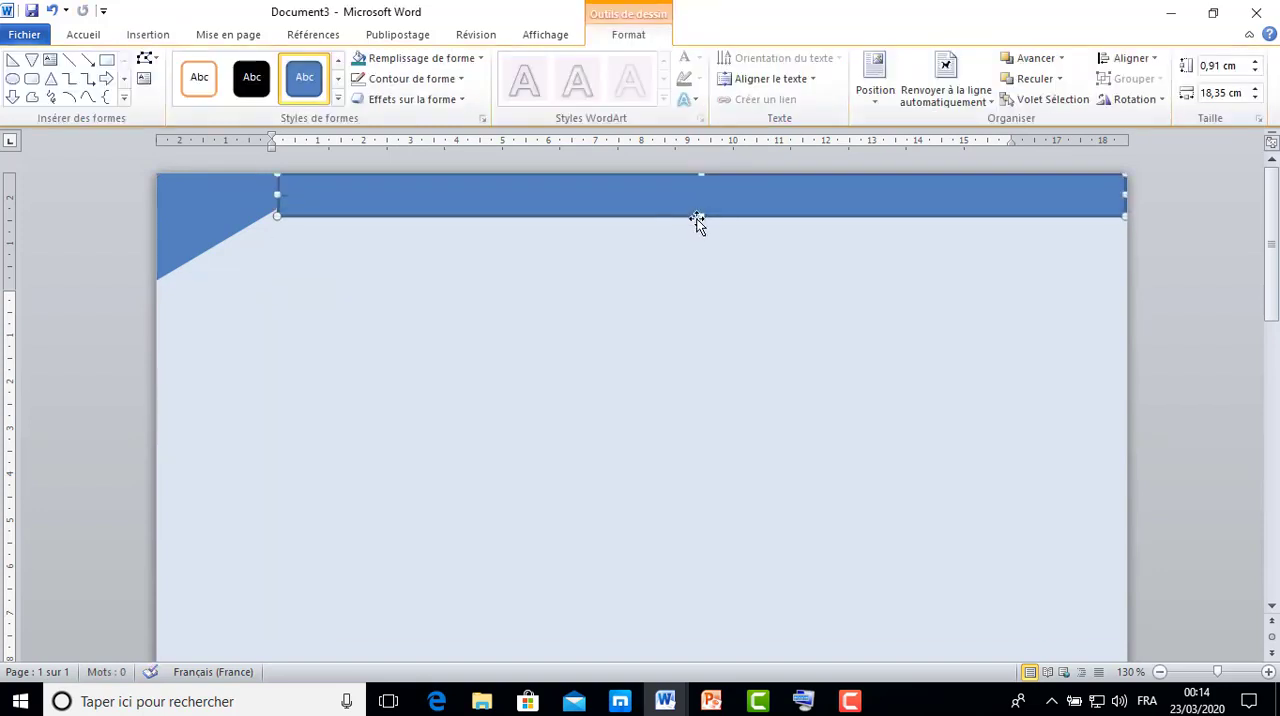
drag(700, 217, 700, 208)
click(702, 290)
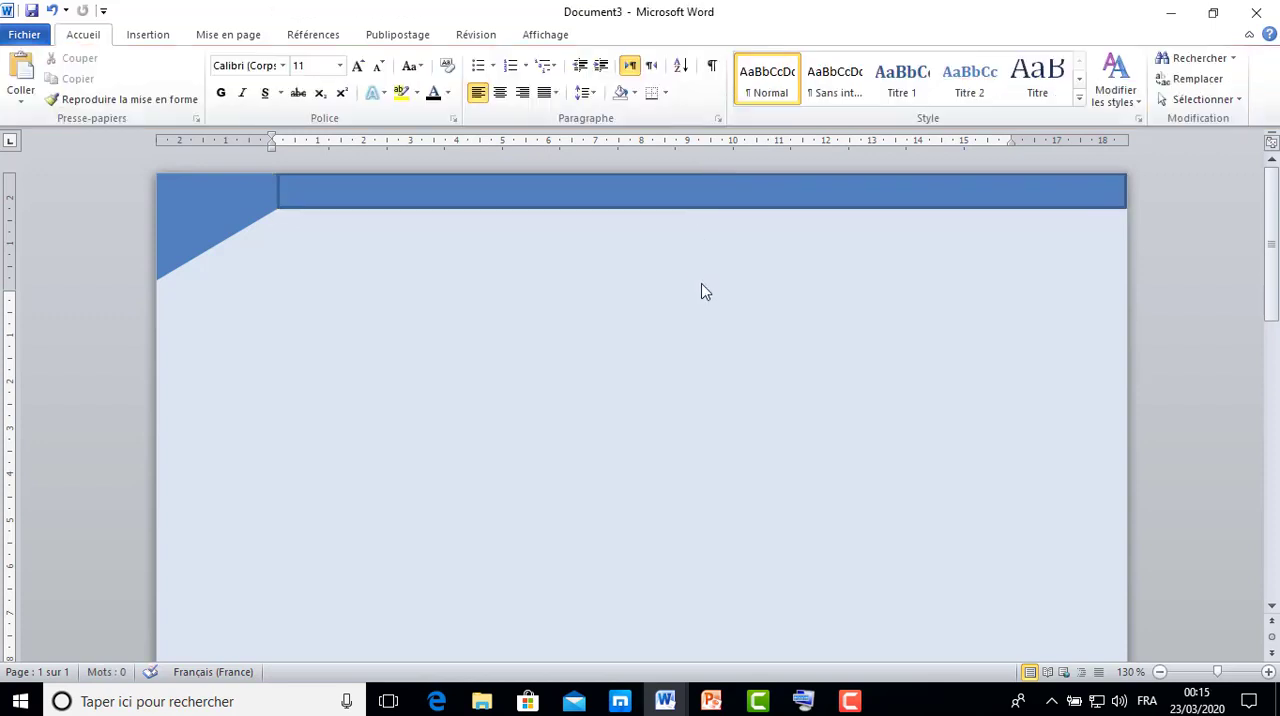
Remove the outline of the header rectangle along the page's top edge.
click(603, 205)
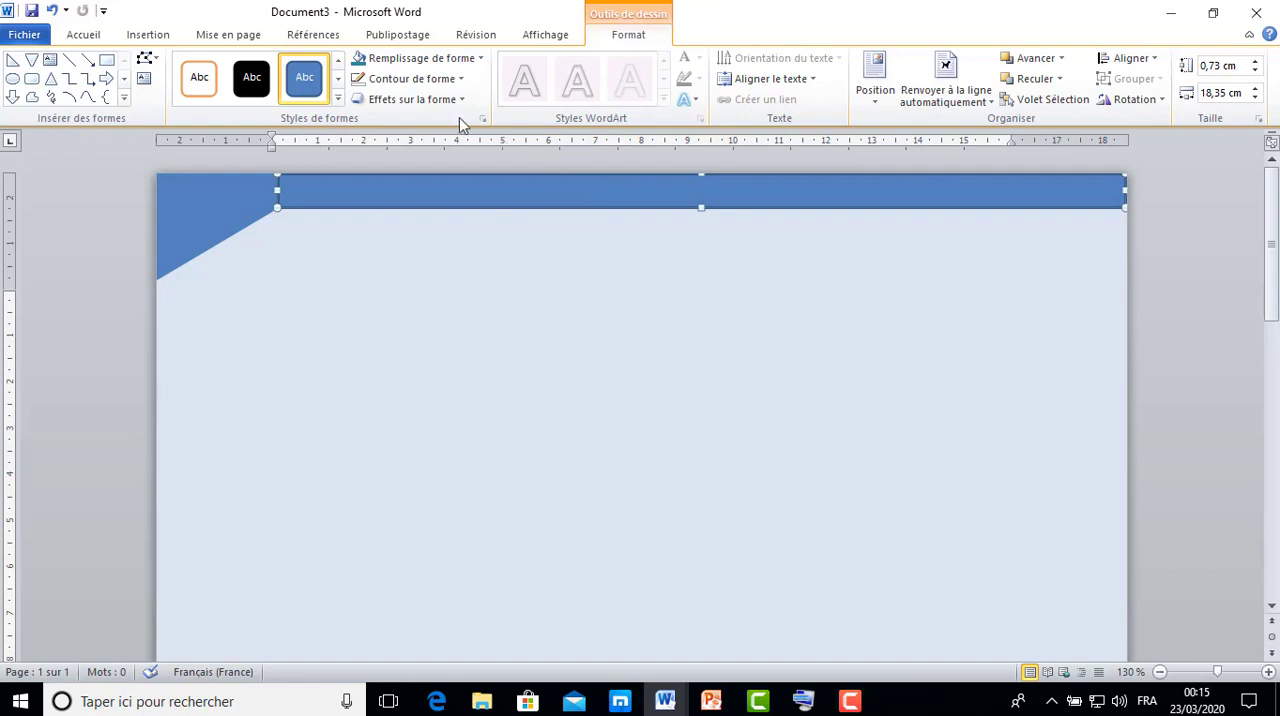
click(461, 80)
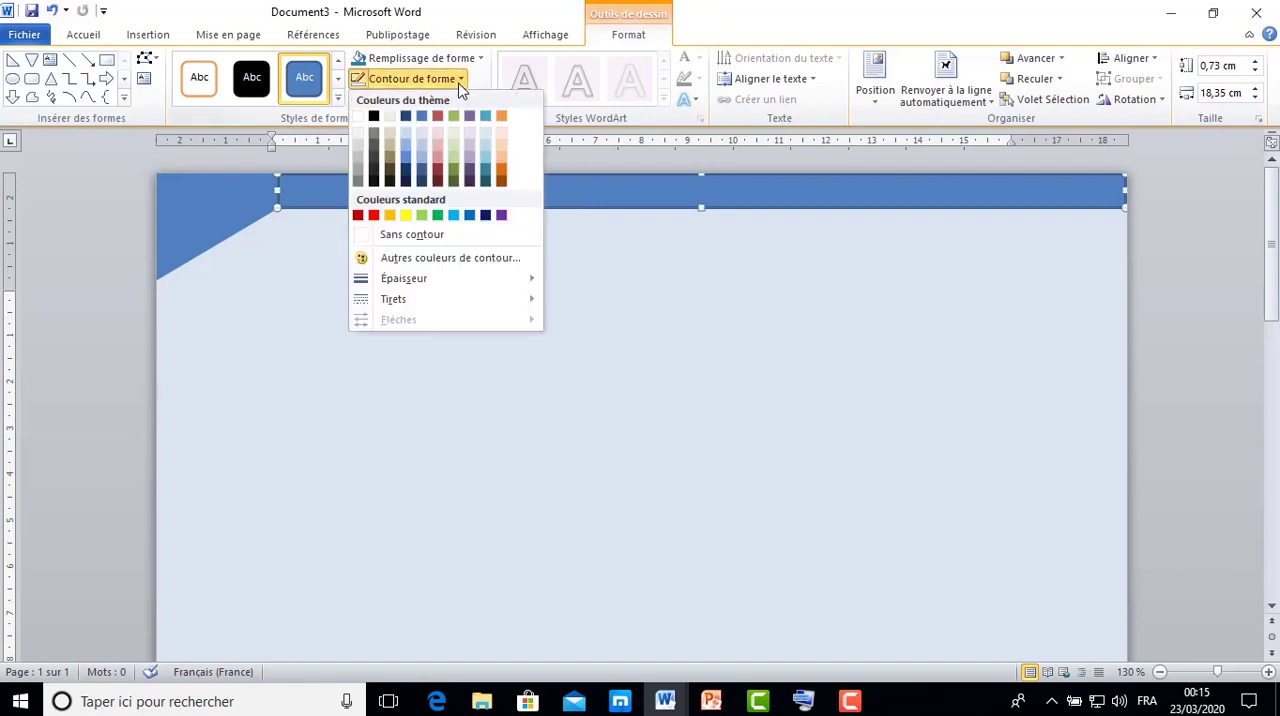
click(427, 236)
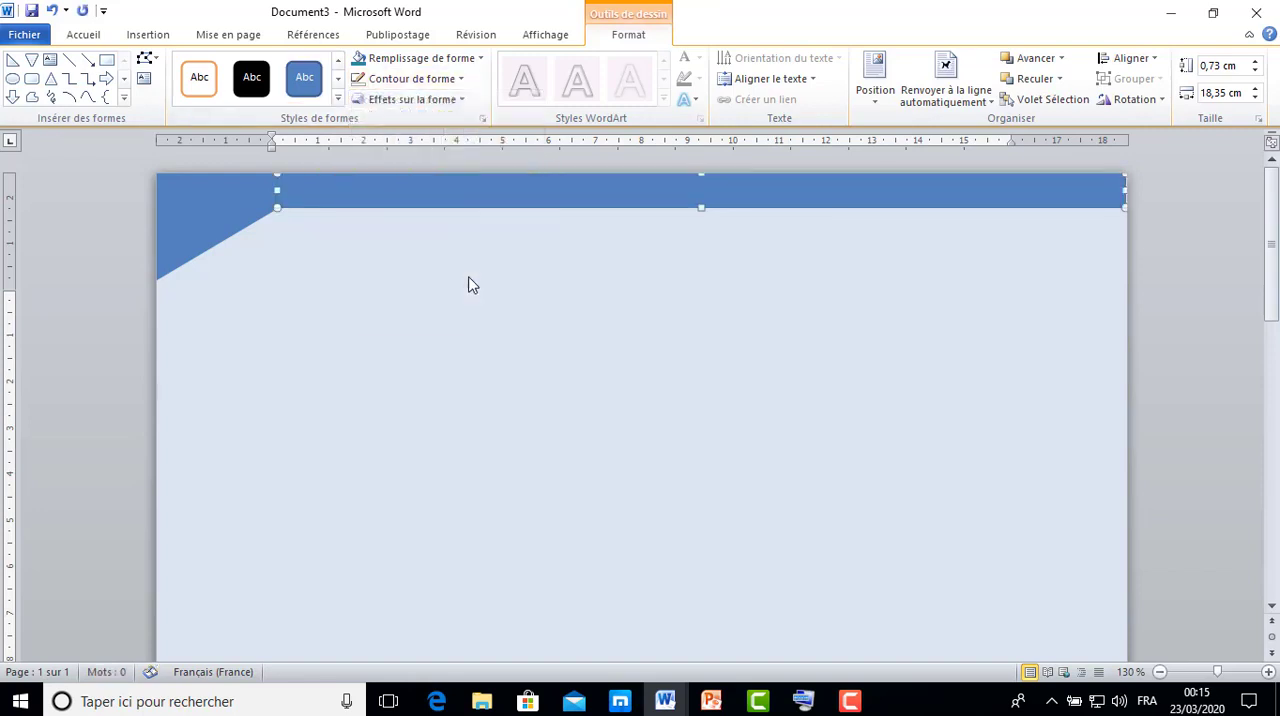
click(471, 279)
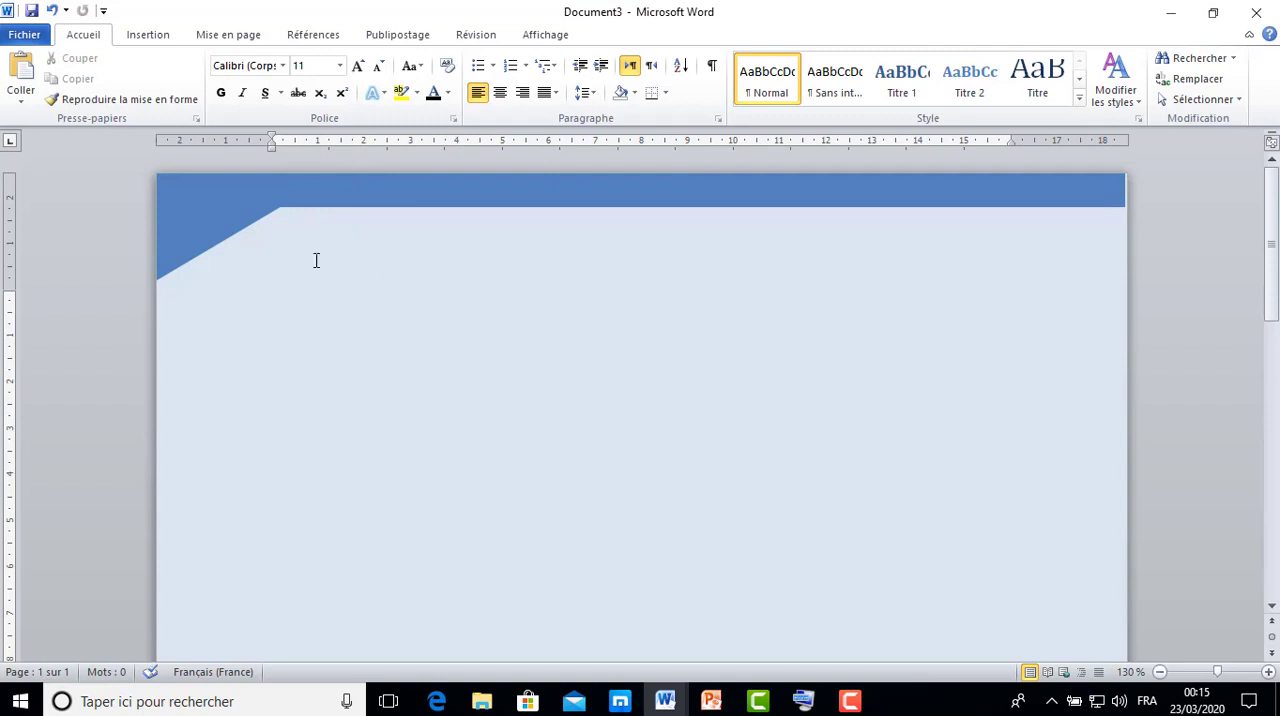
click(228, 222)
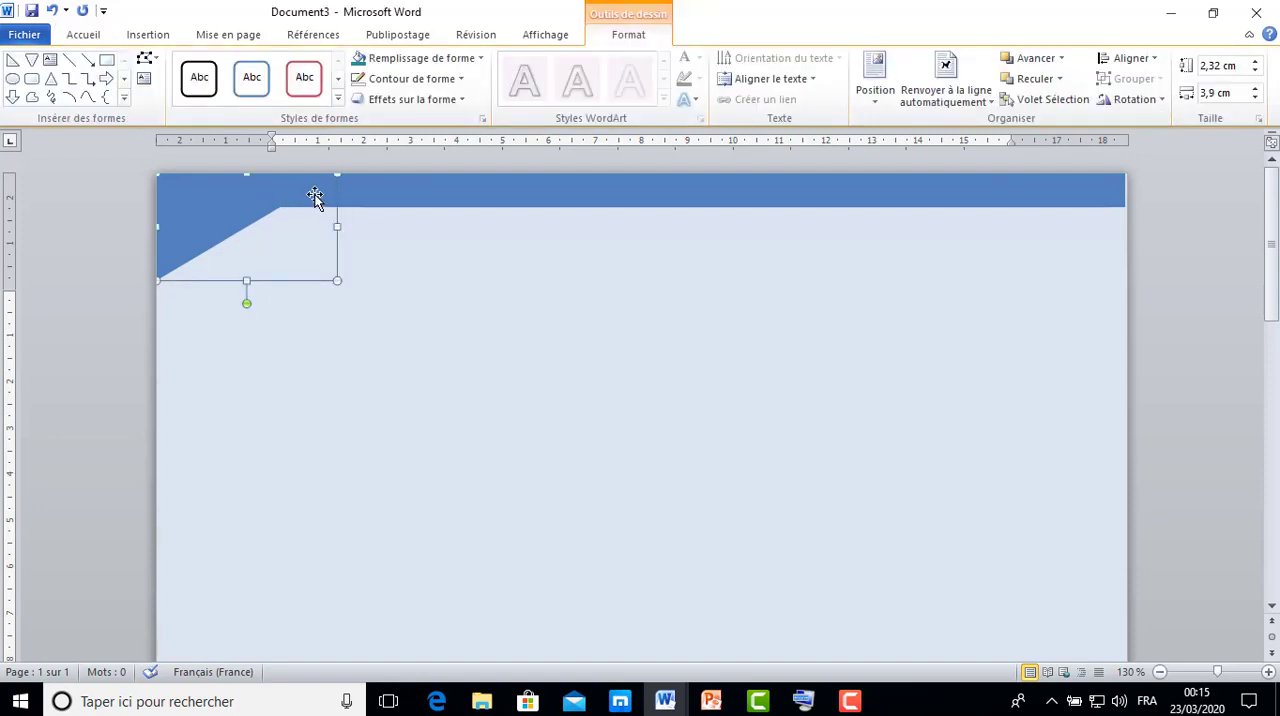
shift+click(362, 190)
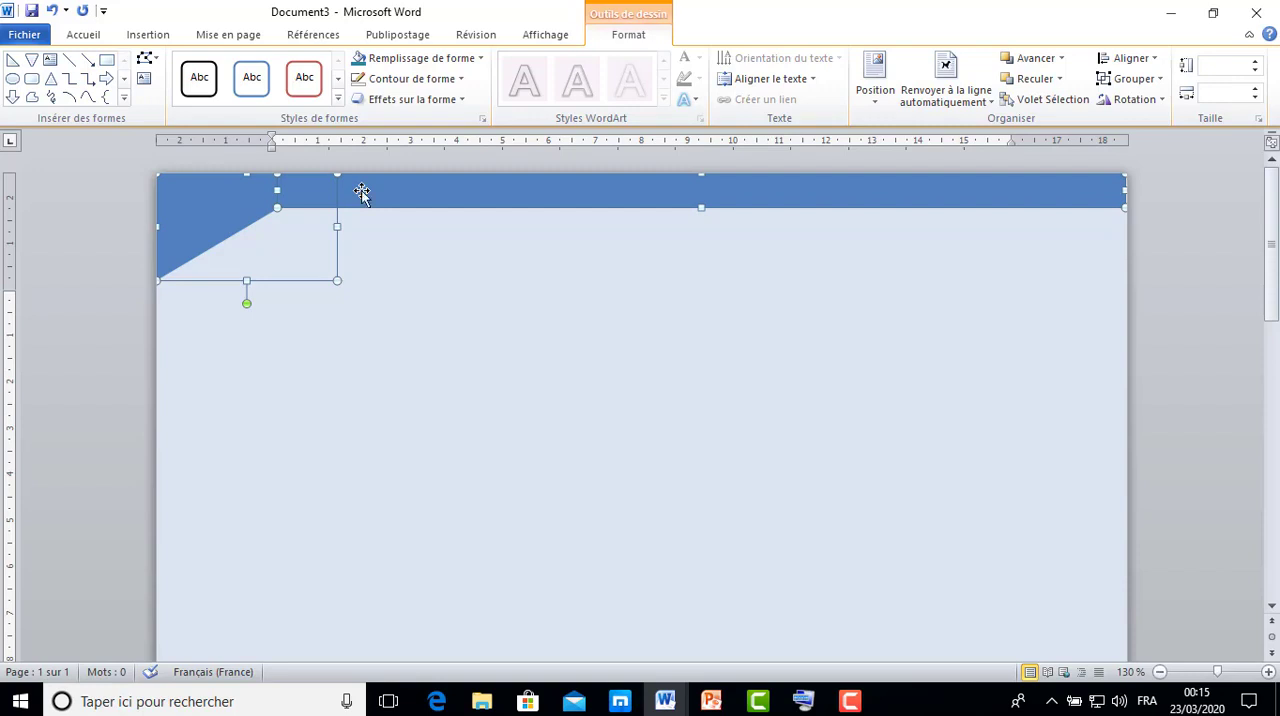
right_click(362, 192)
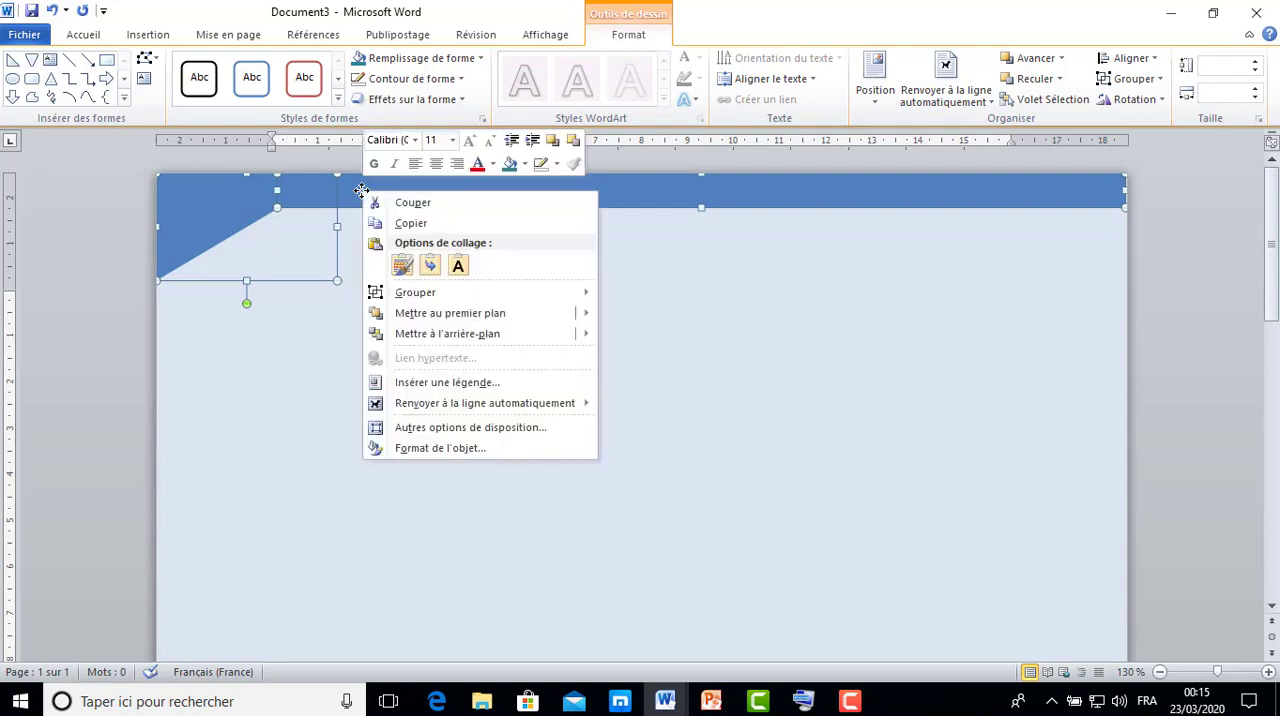
click(418, 224)
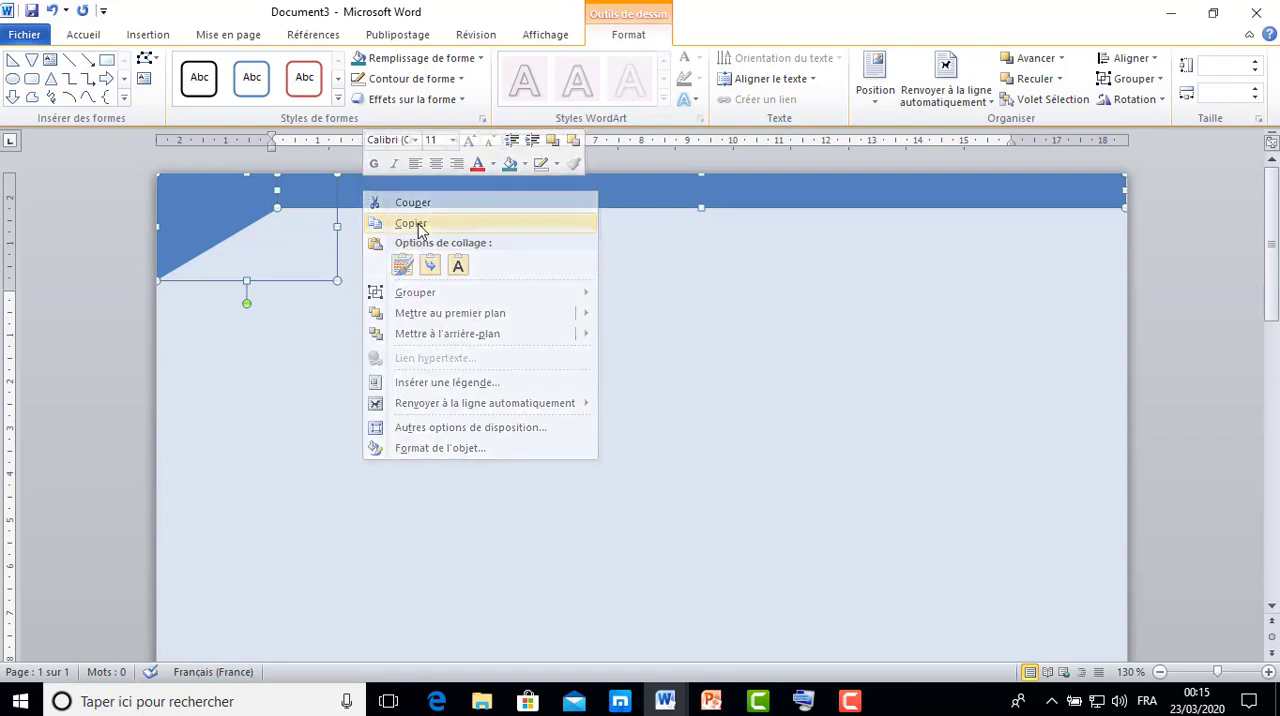
click(463, 295)
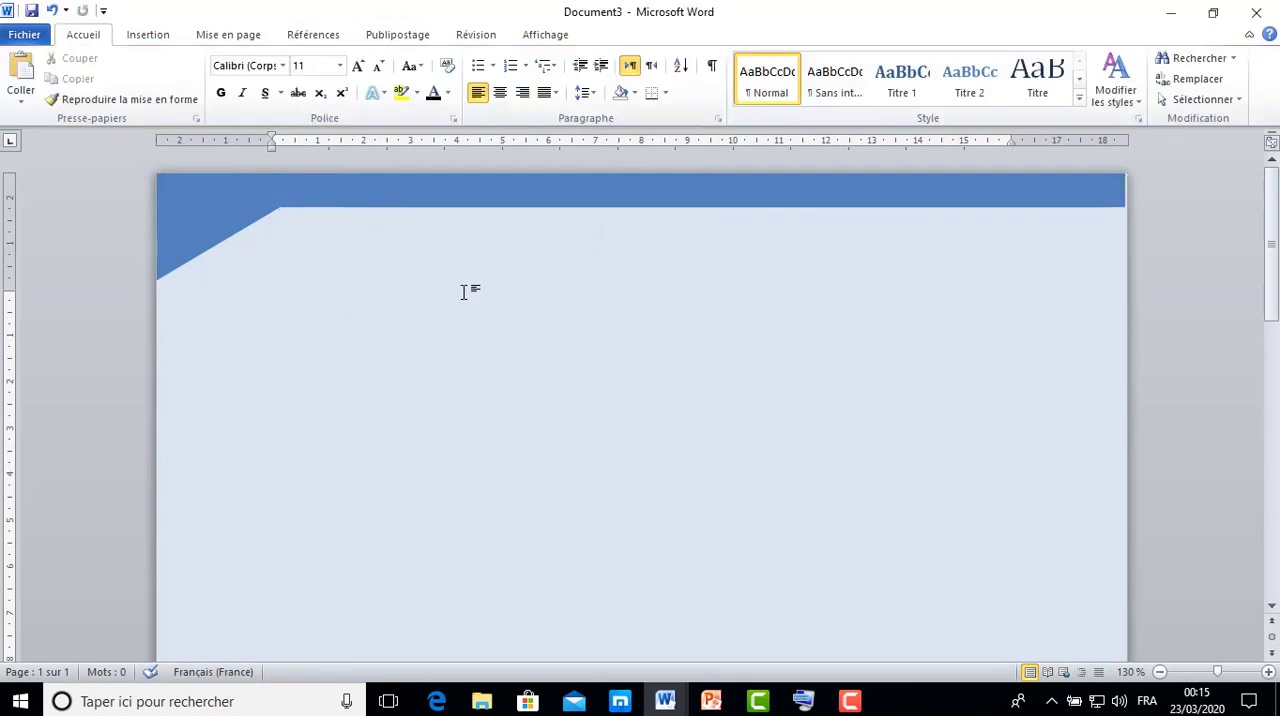
click(460, 205)
click(322, 233)
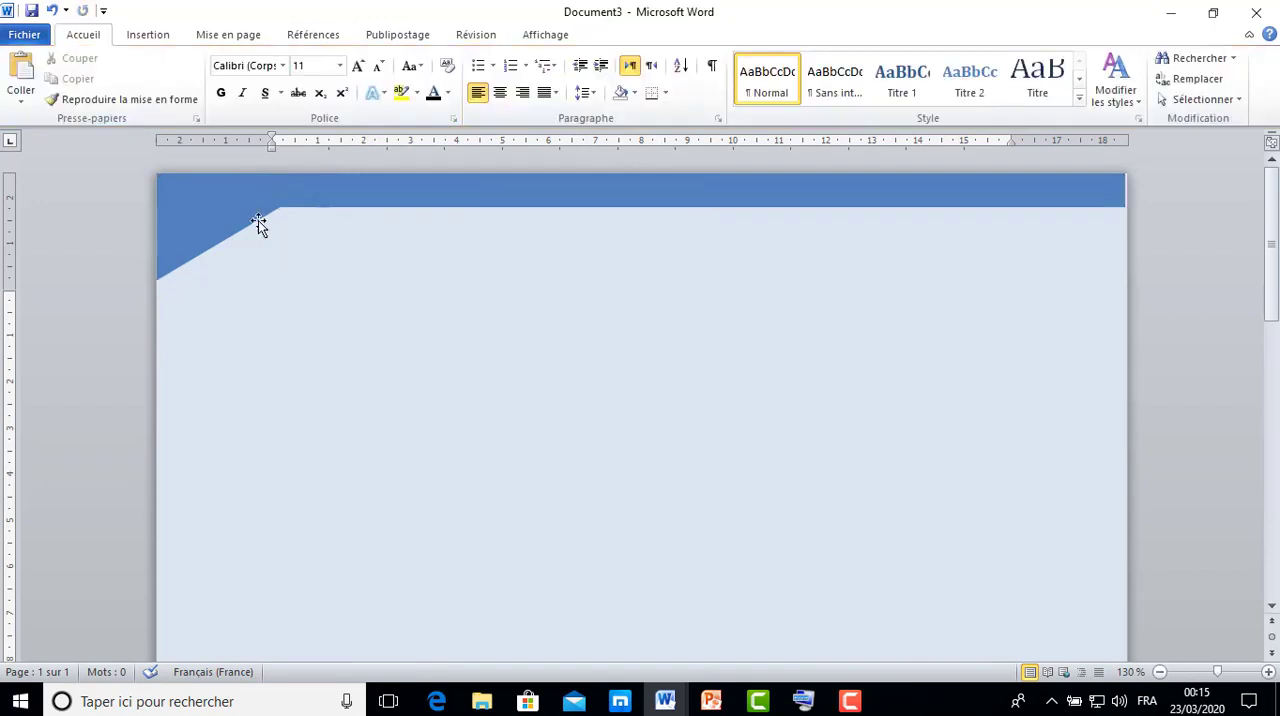
Group the corner triangle and the header rectangle into a single object.
click(247, 218)
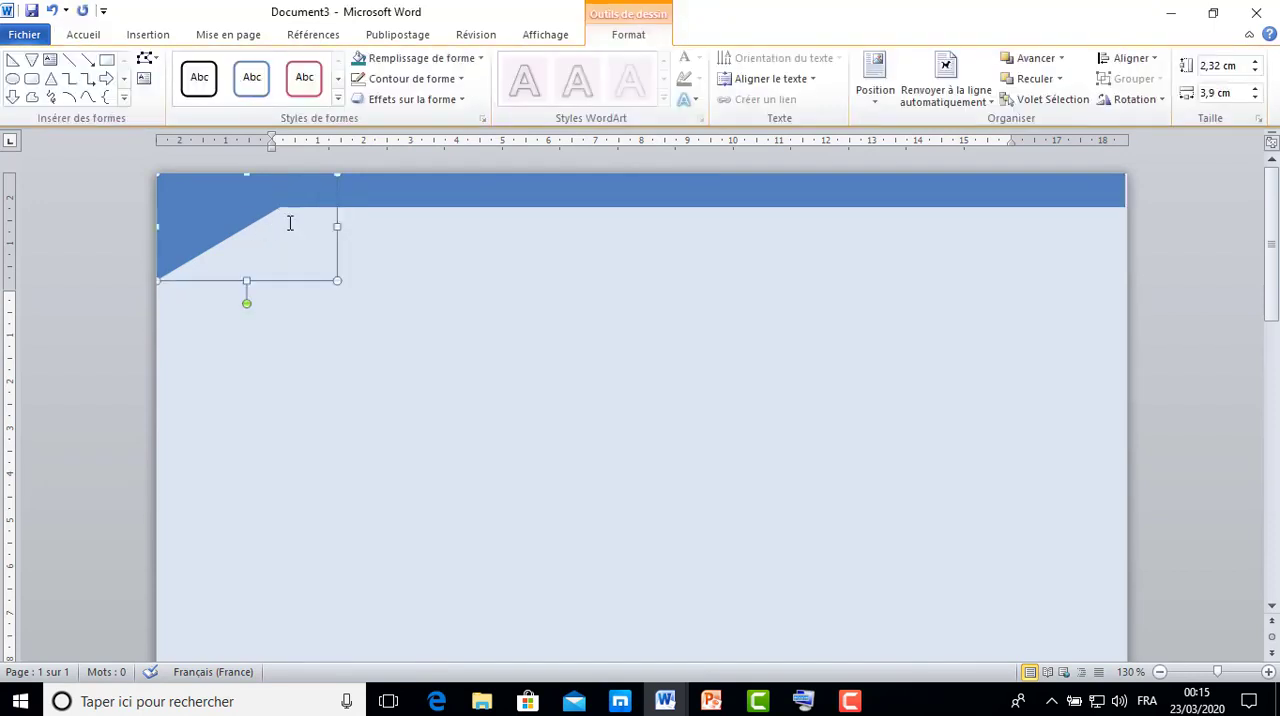
shift+click(380, 203)
right_click(384, 201)
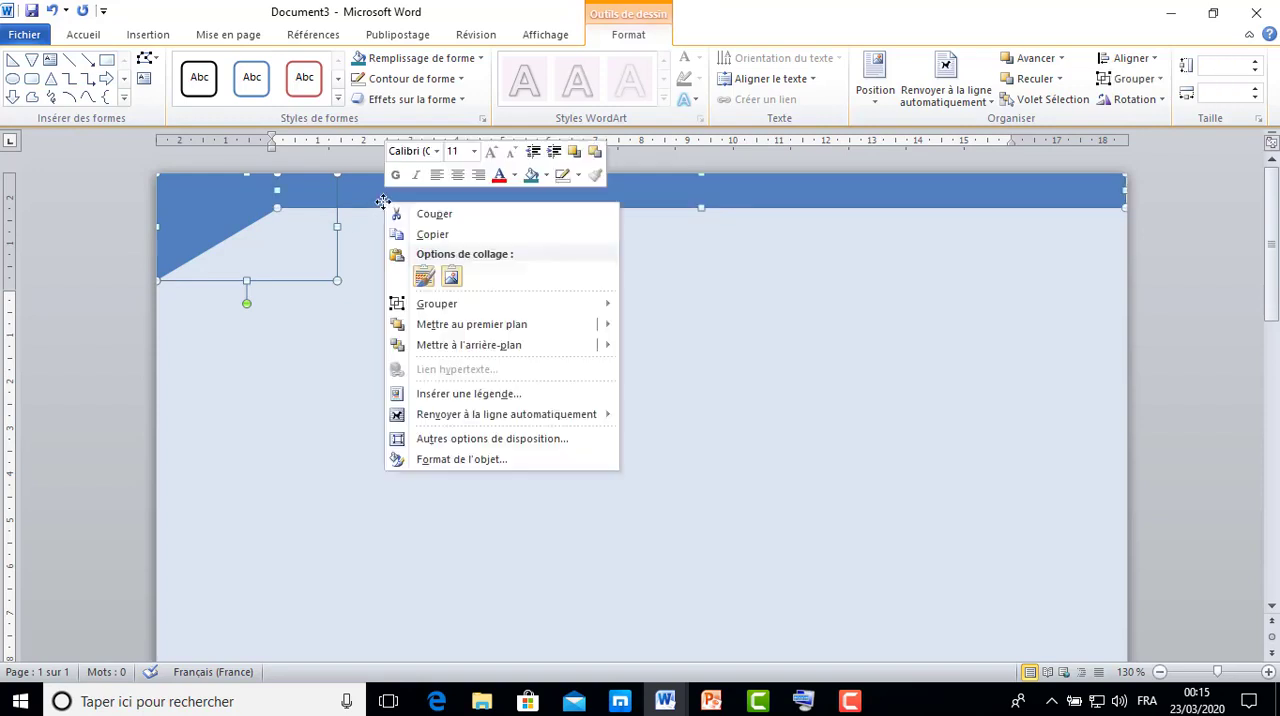
mouse_move(458, 302)
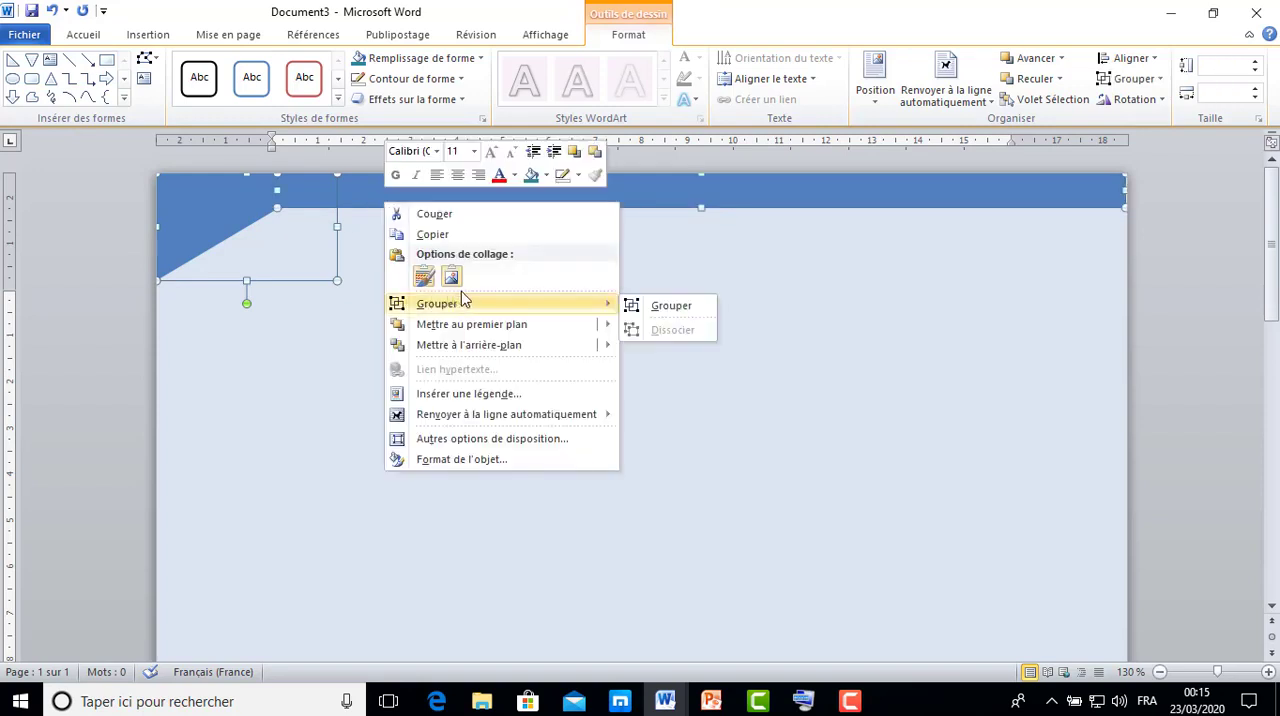
click(667, 317)
click(672, 352)
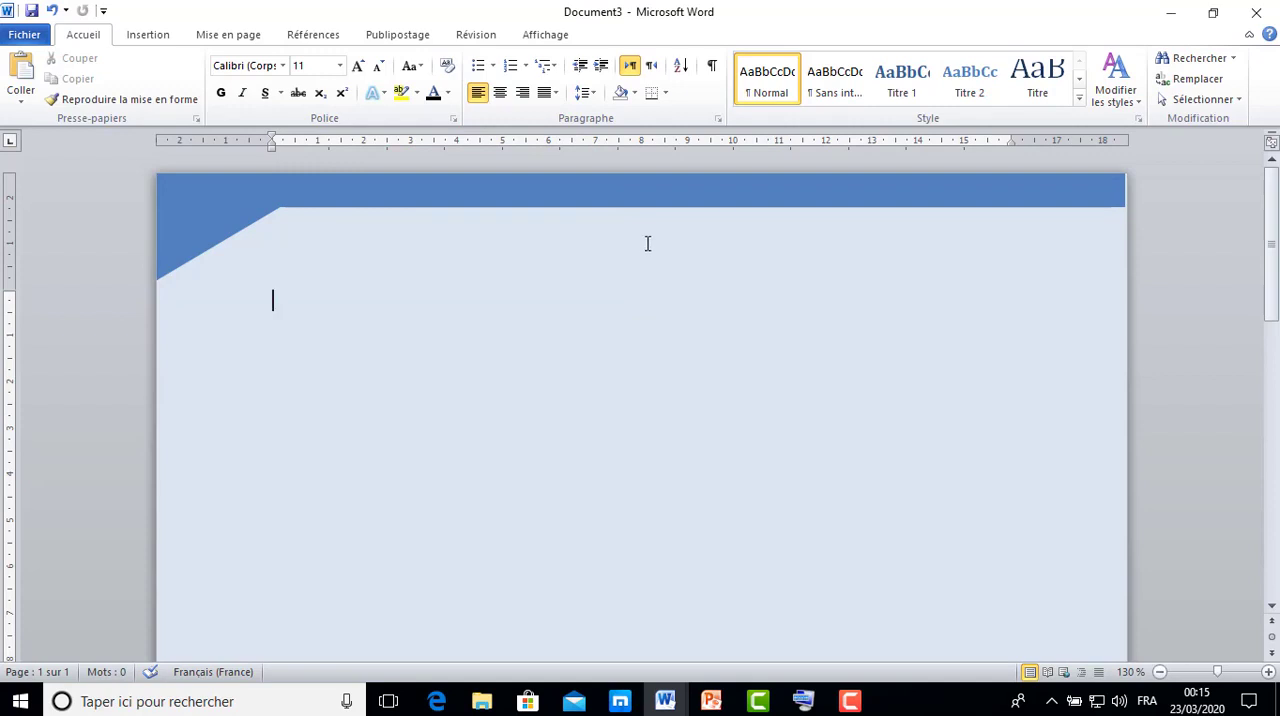
Shift the grouped header shapes slightly right to meet the page's right edge.
click(650, 196)
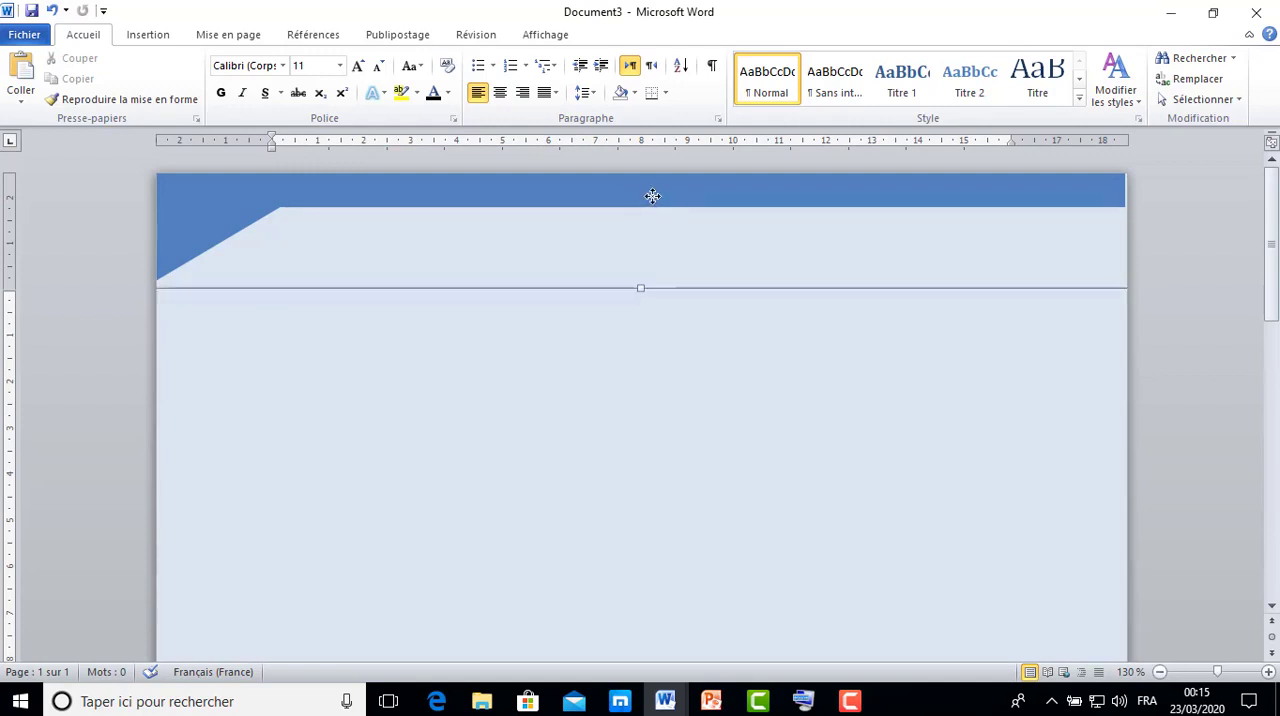
drag(652, 196, 664, 195)
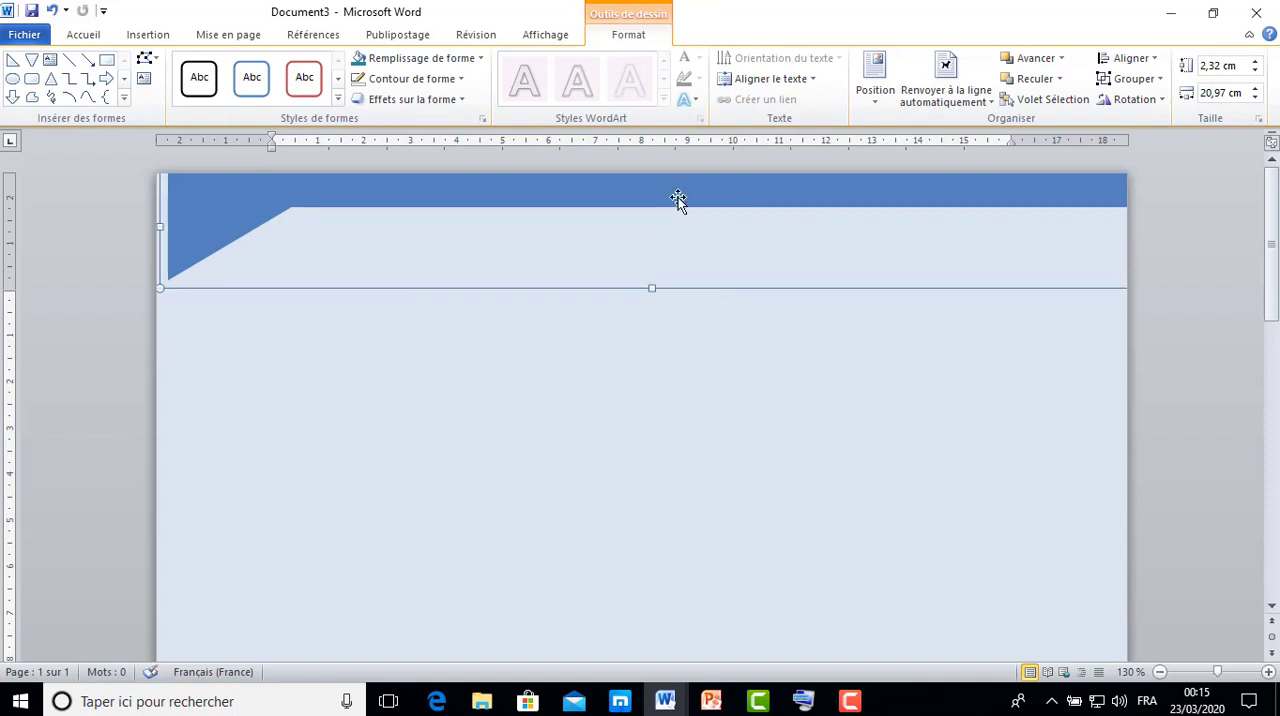
click(678, 197)
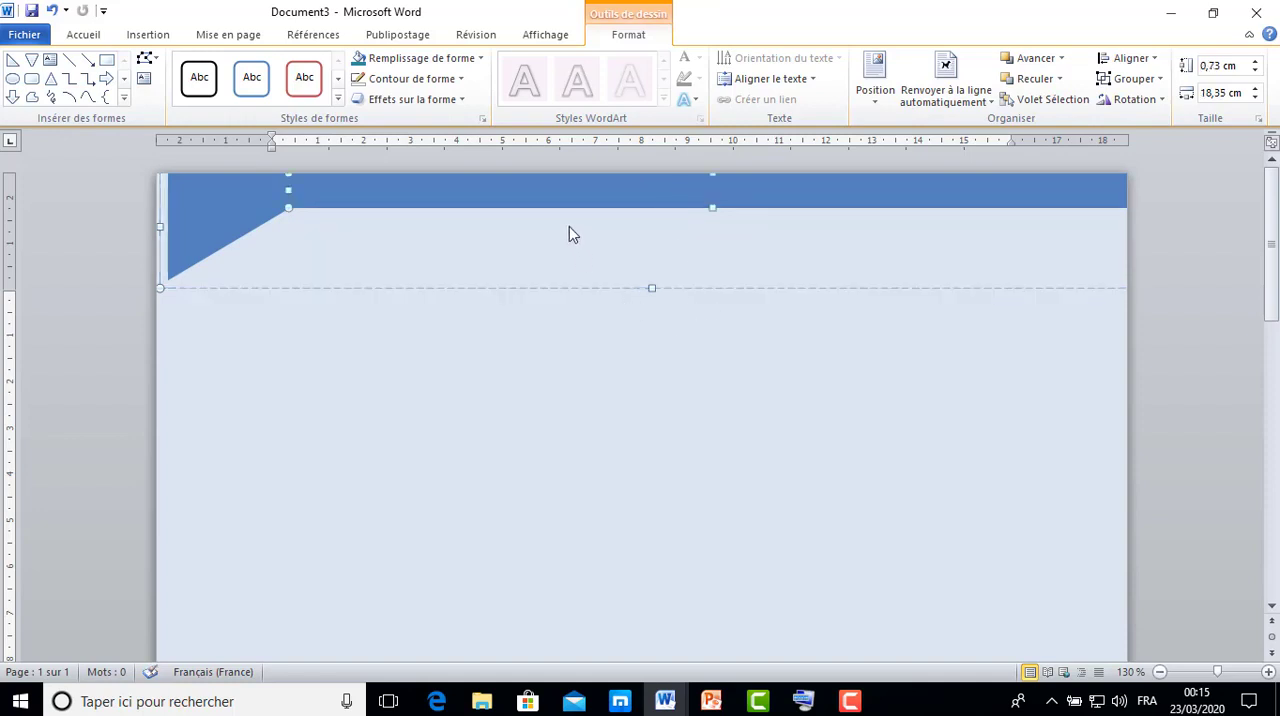
click(557, 256)
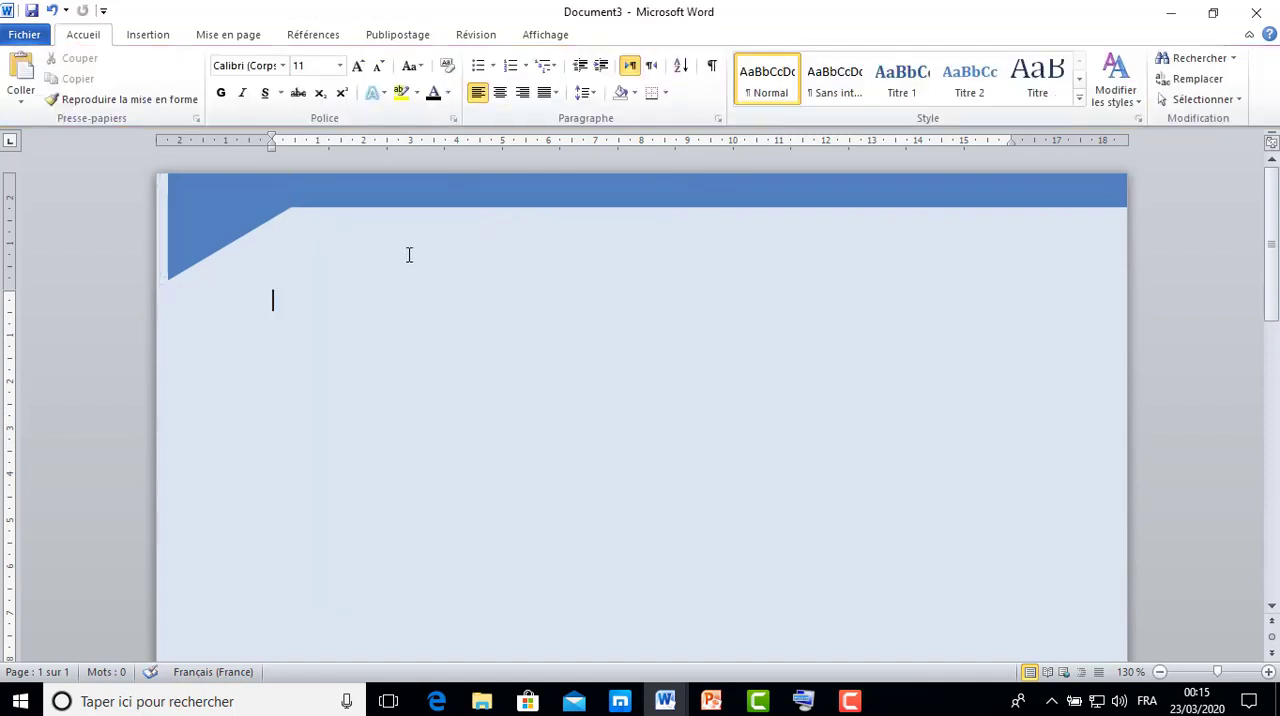
Nudge the grouped header shapes left until the triangle is flush with the page's left edge.
click(203, 226)
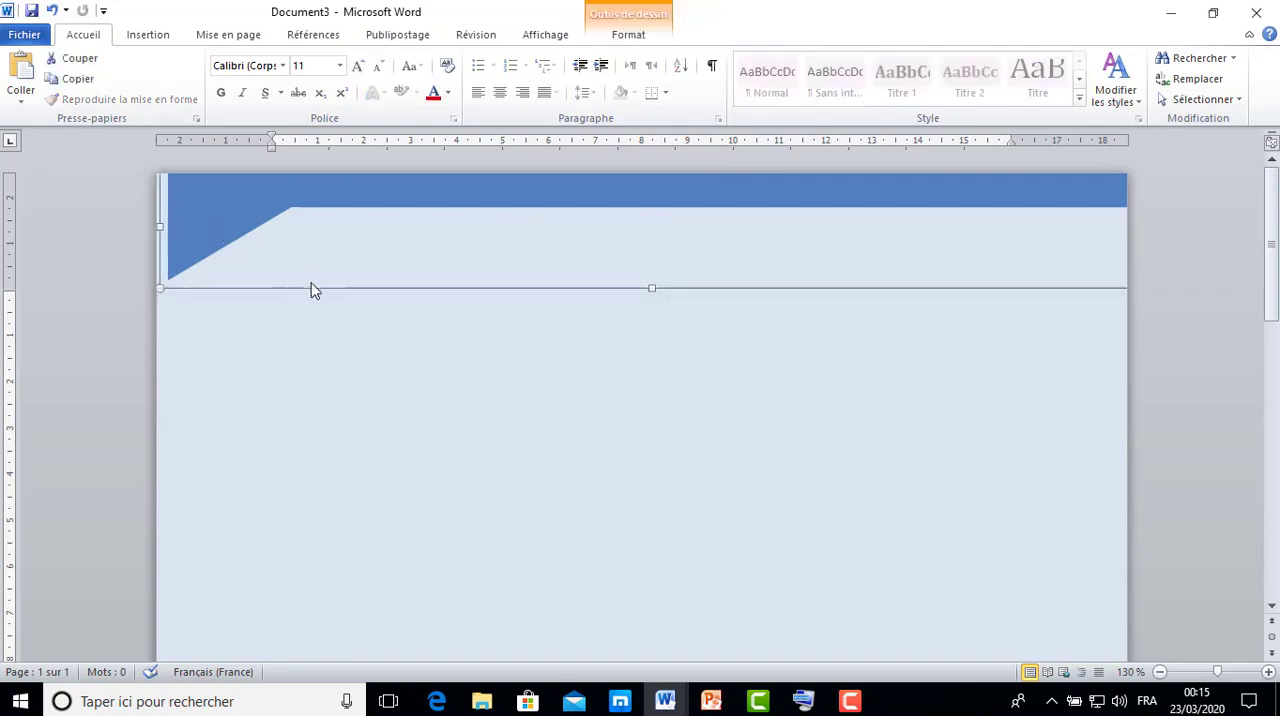
key(Left)
key(Left)
key(Left)
key(Left)
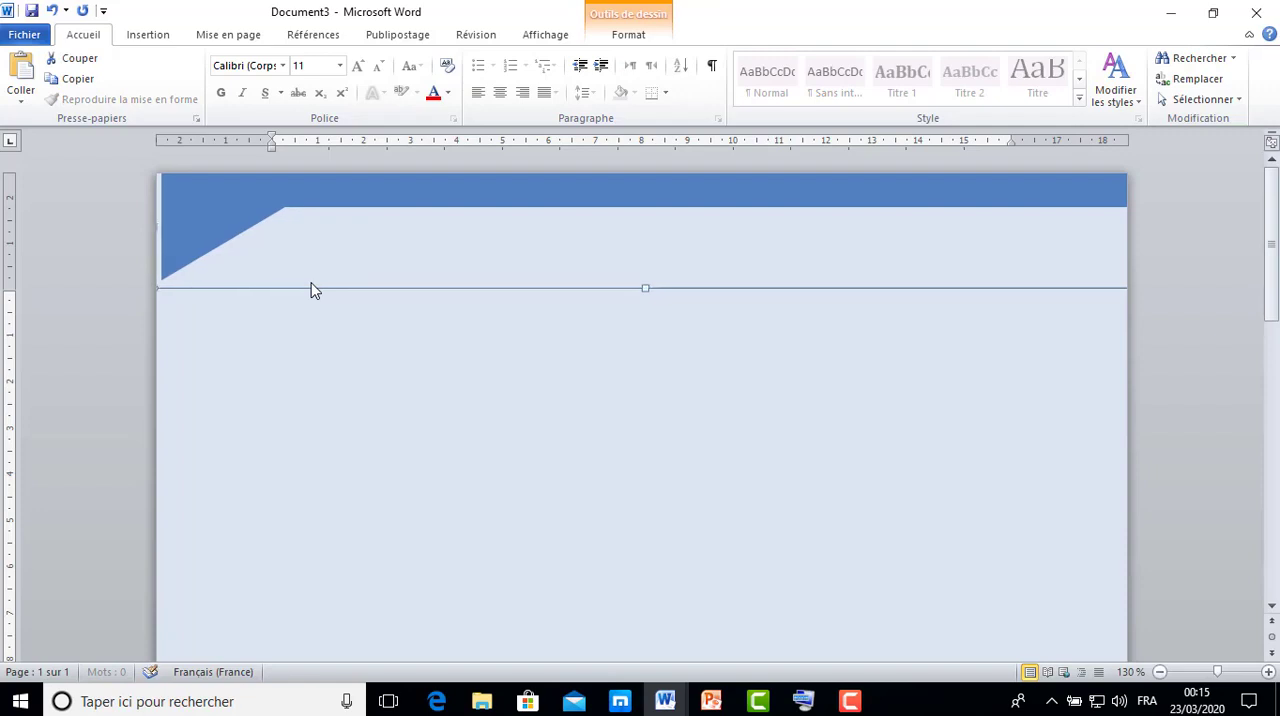
key(Left)
key(Left)
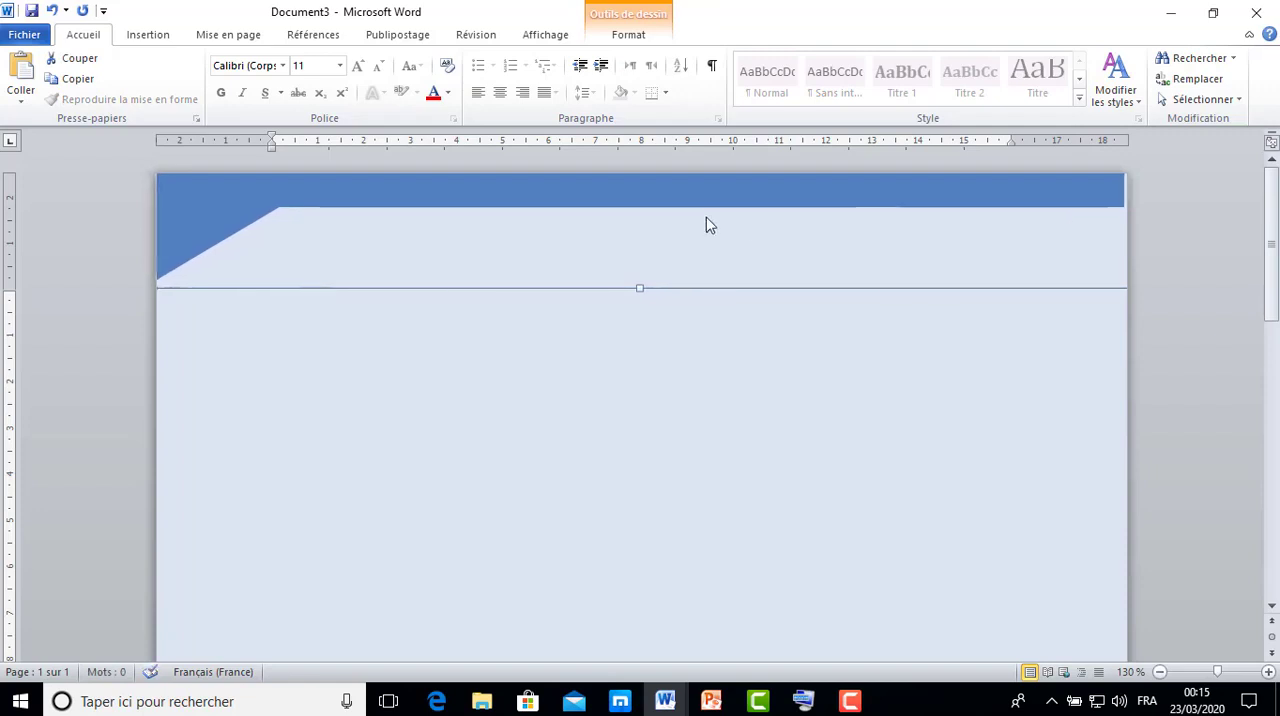
Reposition the grouped header shapes flush with the page's top edge so they reach both the left and right page edges.
drag(1089, 197, 1129, 240)
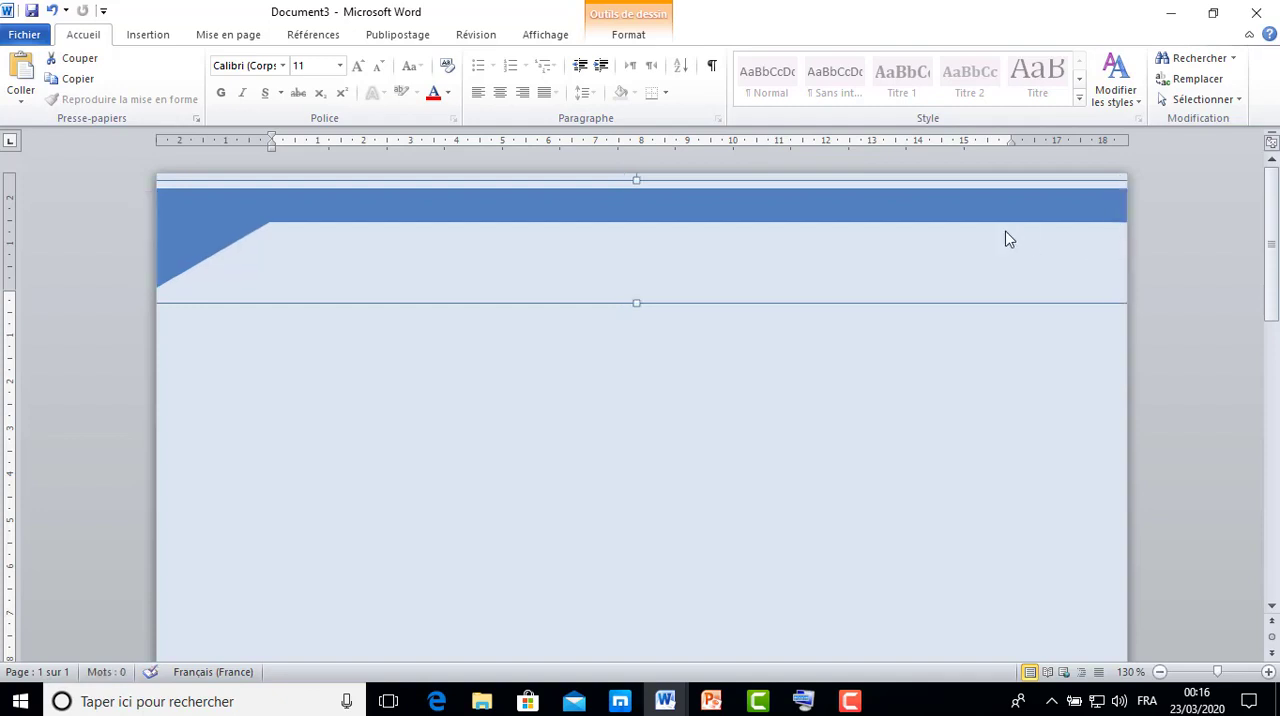
drag(990, 214, 1000, 208)
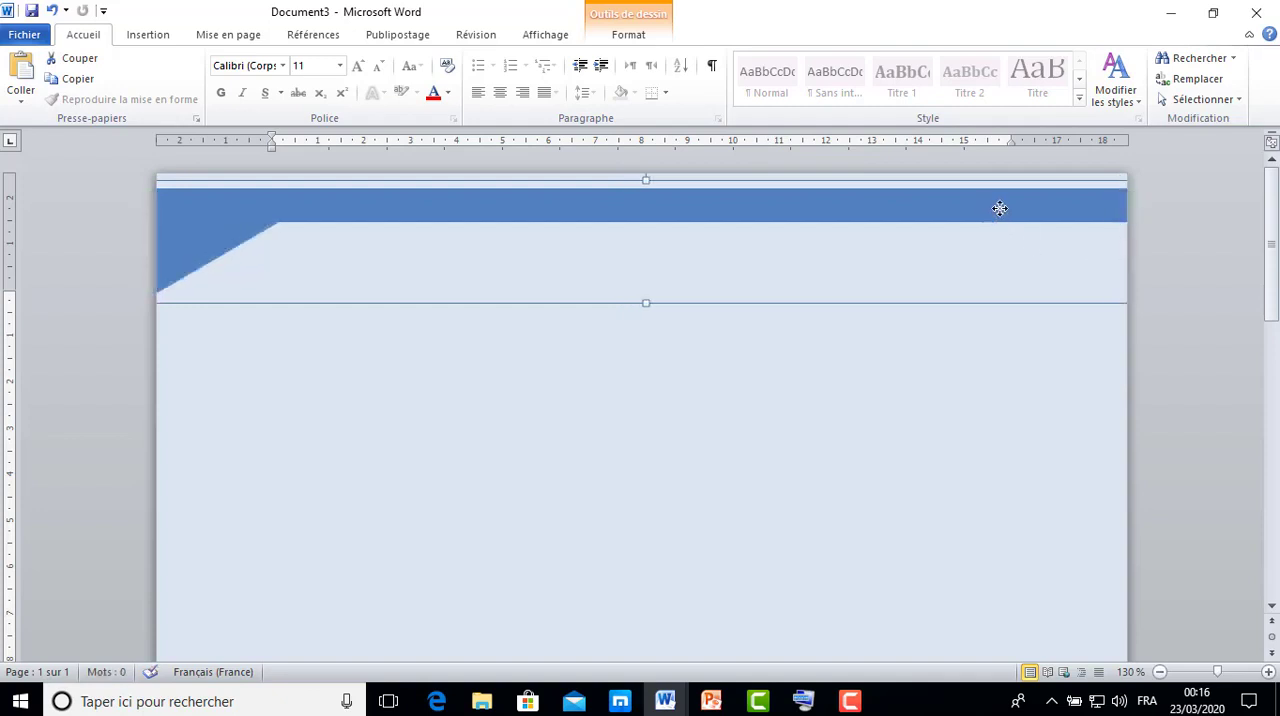
key(Up)
key(Up)
key(Up)
key(Up)
key(Up)
key(Up)
key(Up)
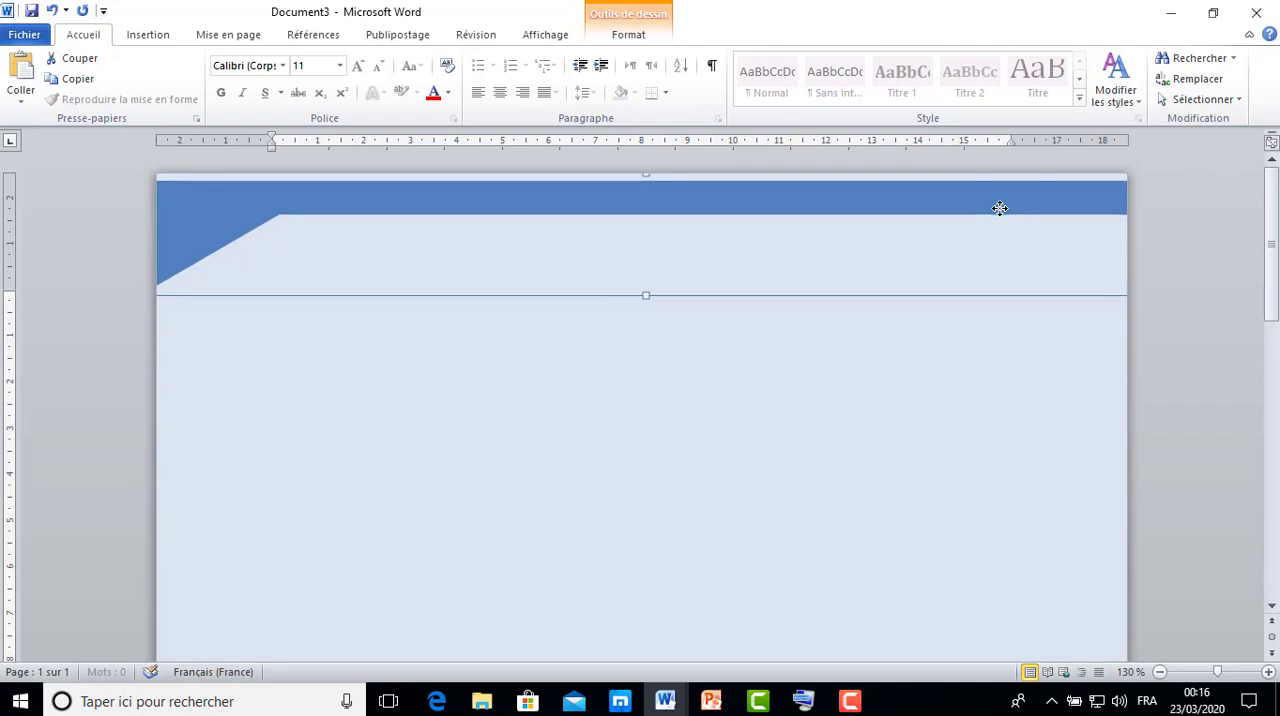
key(Up)
key(Up)
key(Up)
key(Up)
key(Up)
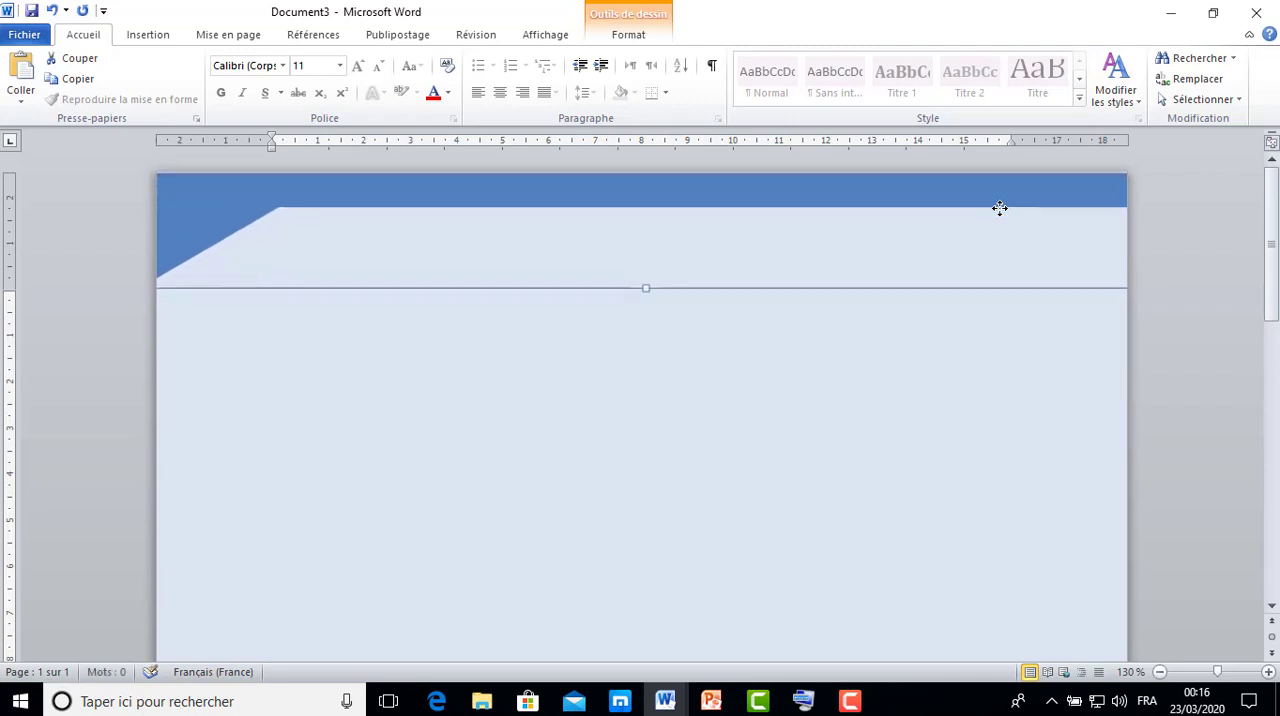
key(Right)
key(Right)
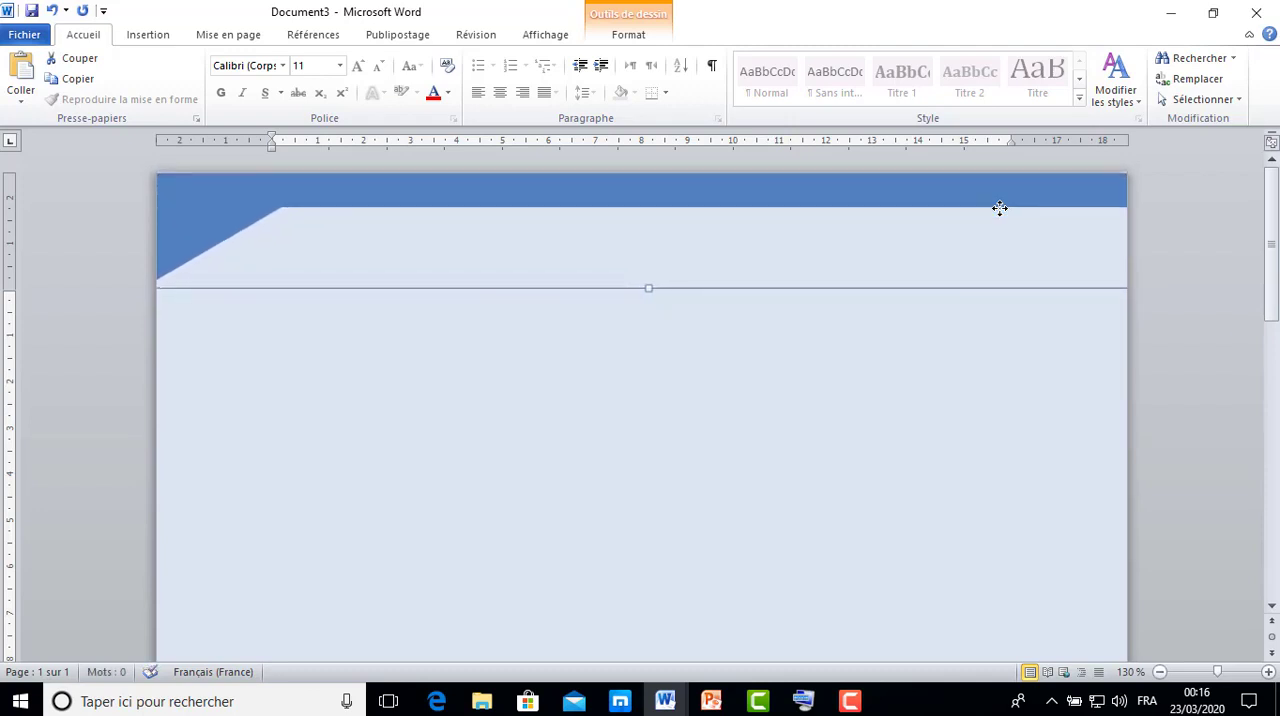
click(935, 358)
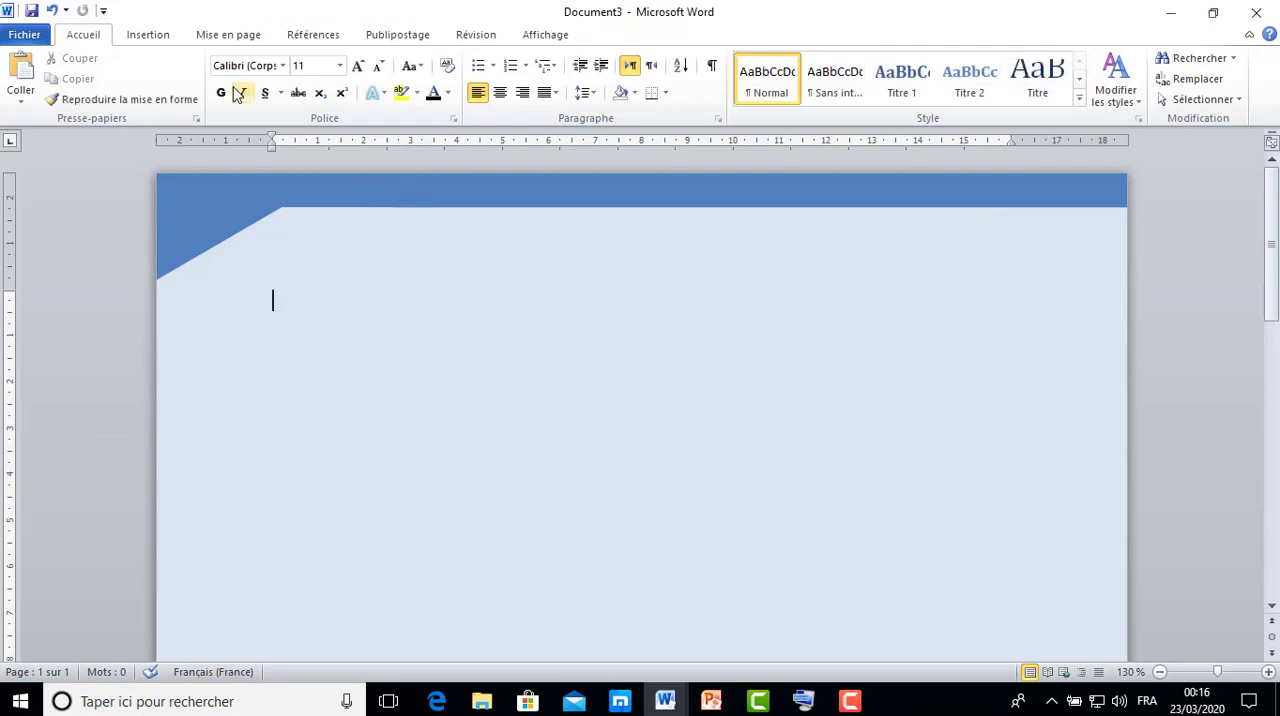
Insert a WordArt title in the dark red bevelled style and place it just below the header bar near the page's centre.
click(145, 38)
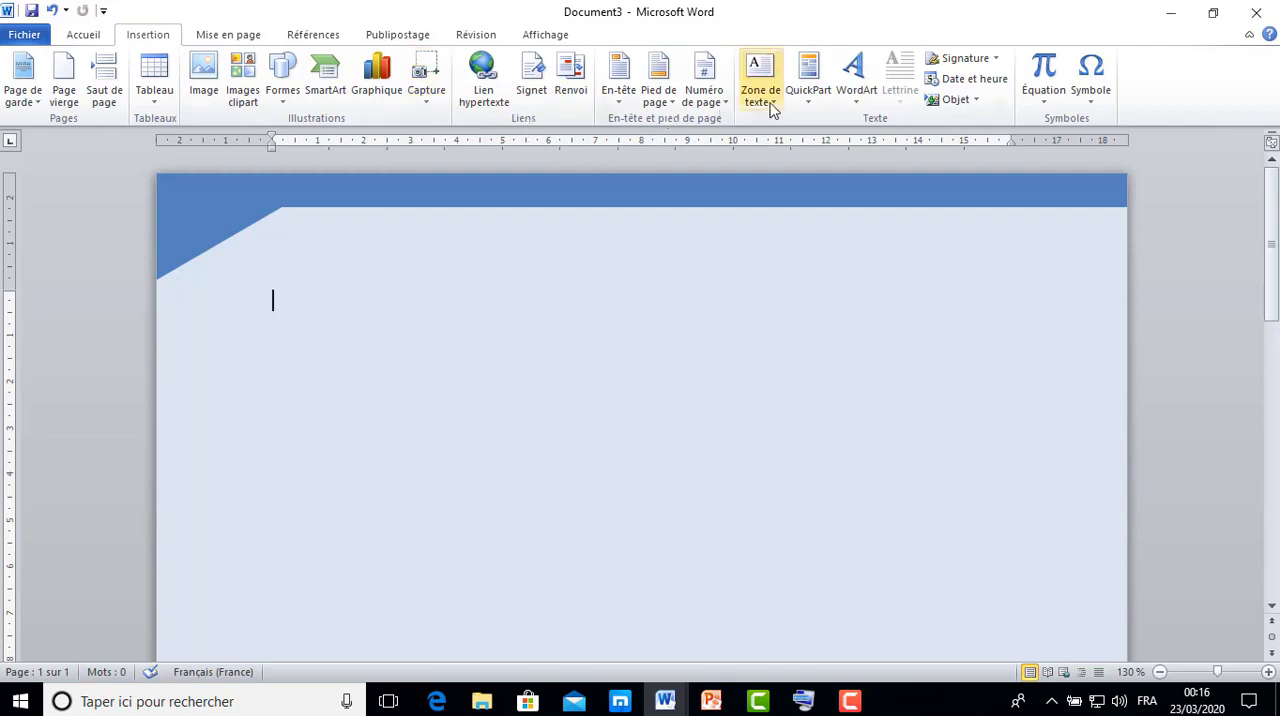
click(859, 95)
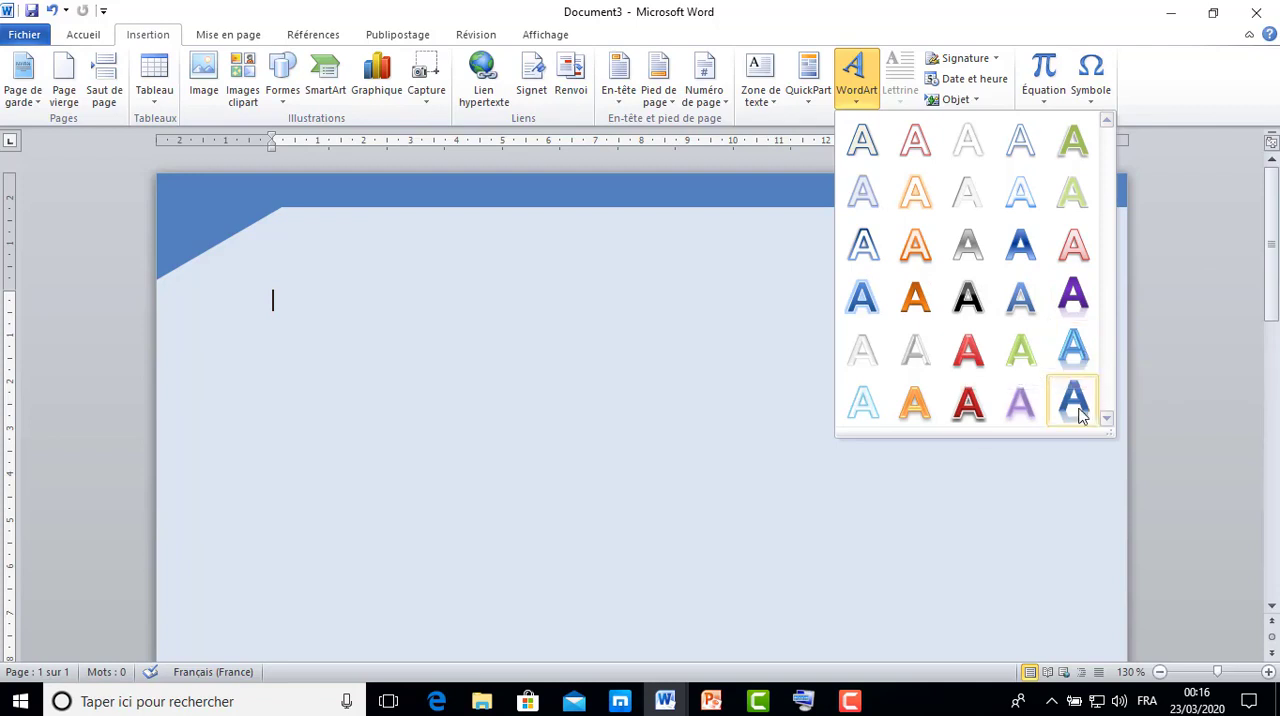
click(968, 402)
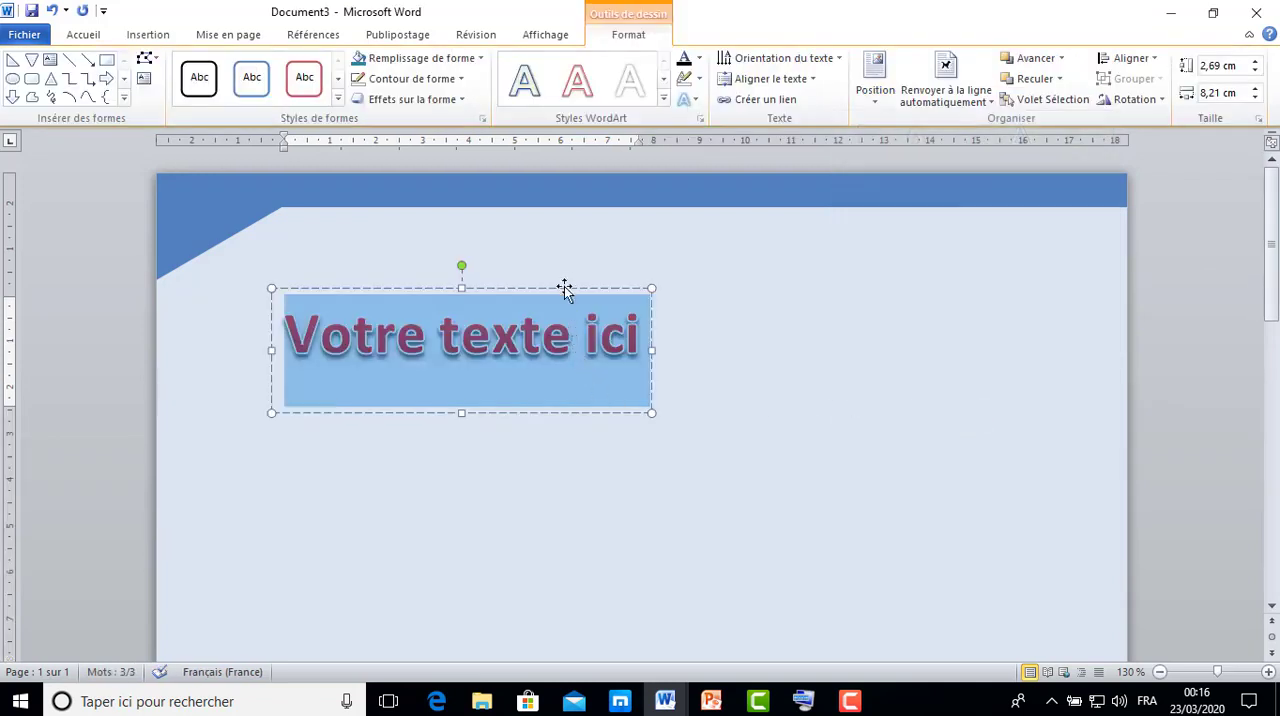
drag(565, 289, 697, 259)
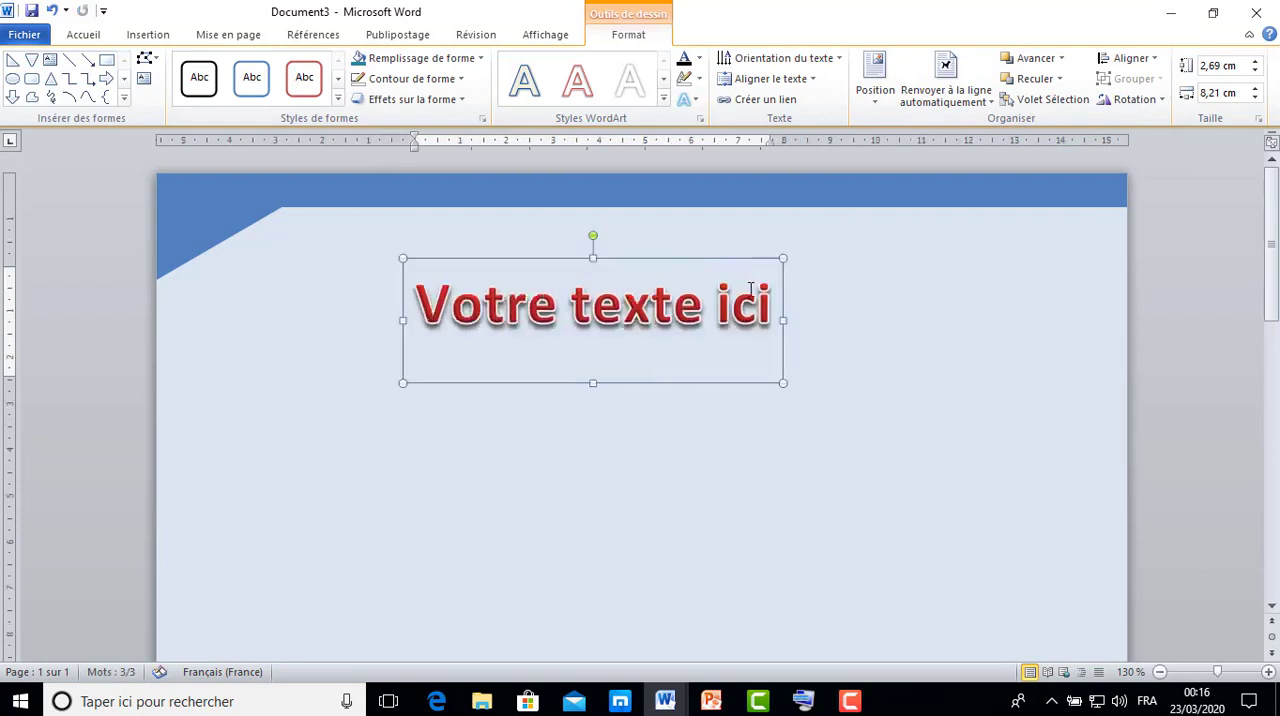
Replace the WordArt placeholder text with "Linternet".
triple_click(564, 292)
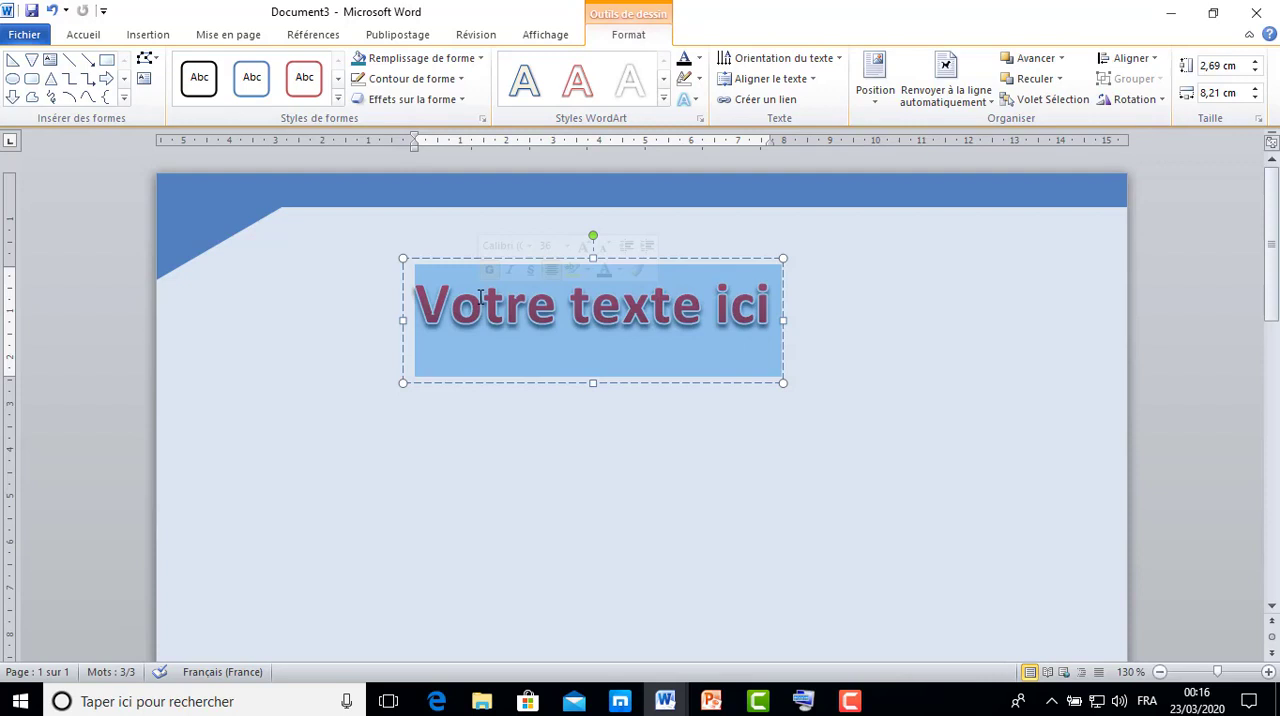
text(Linte)
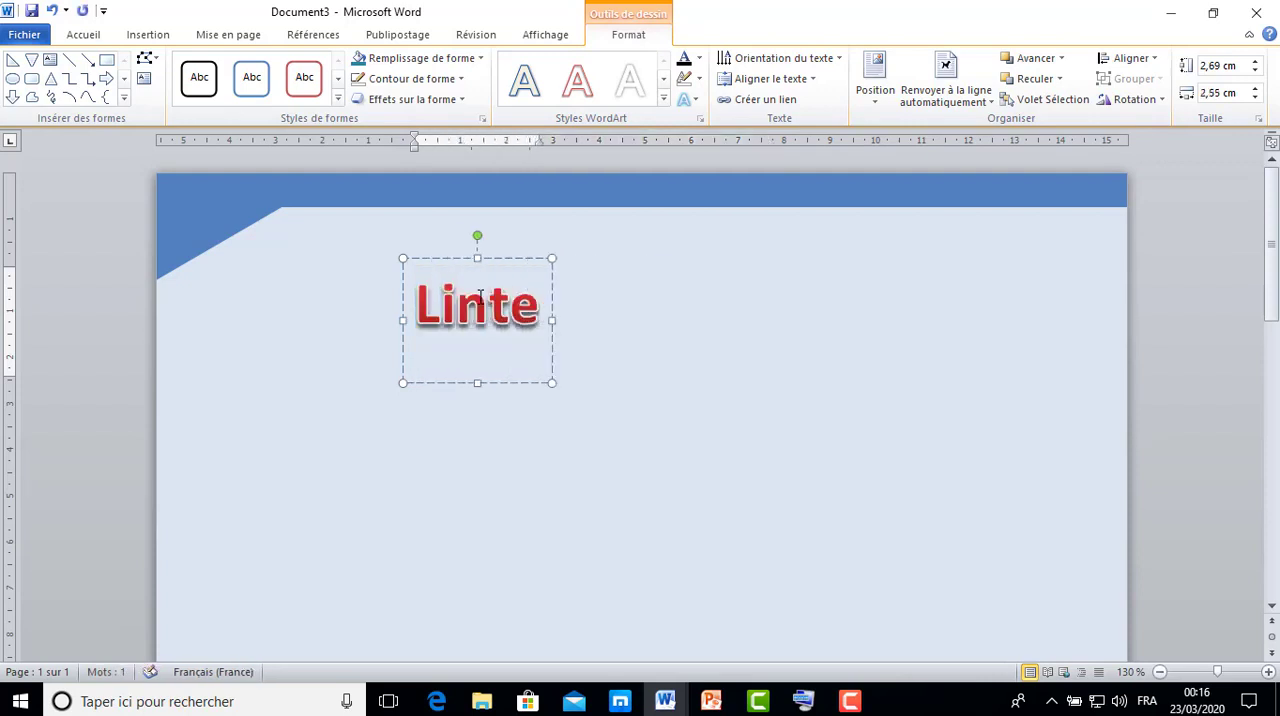
key(BackSpace)
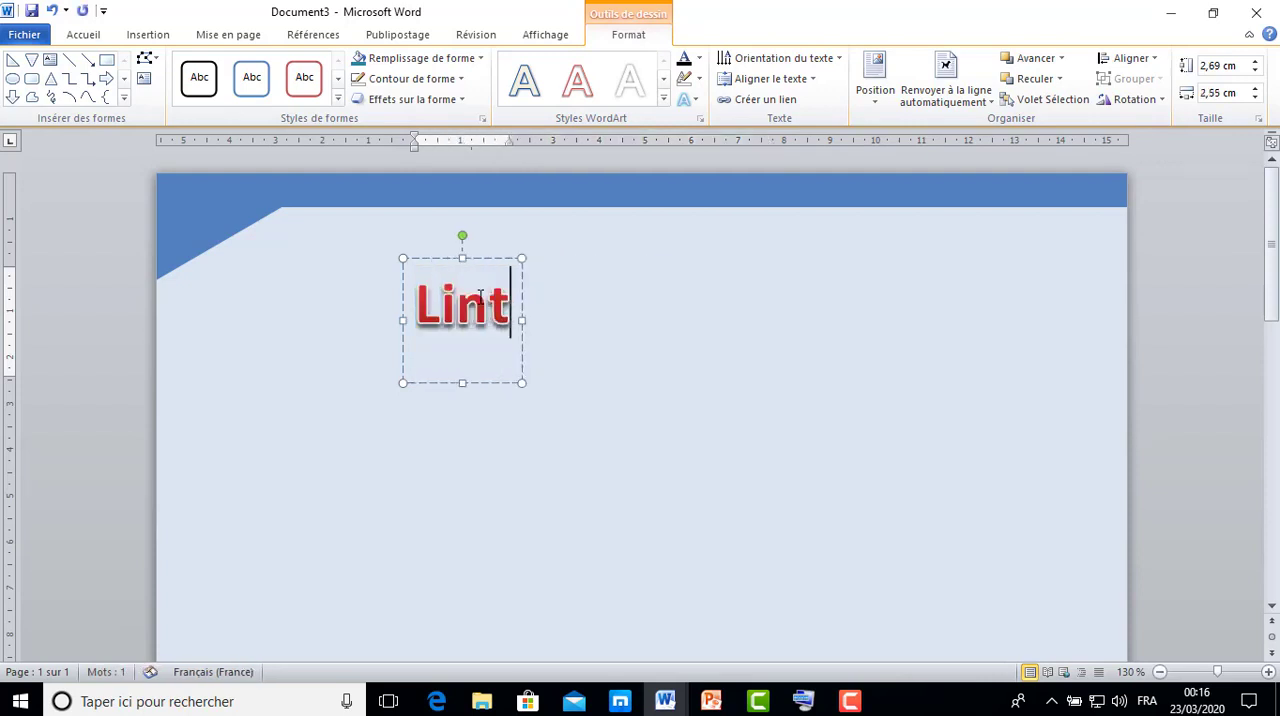
text(ernet)
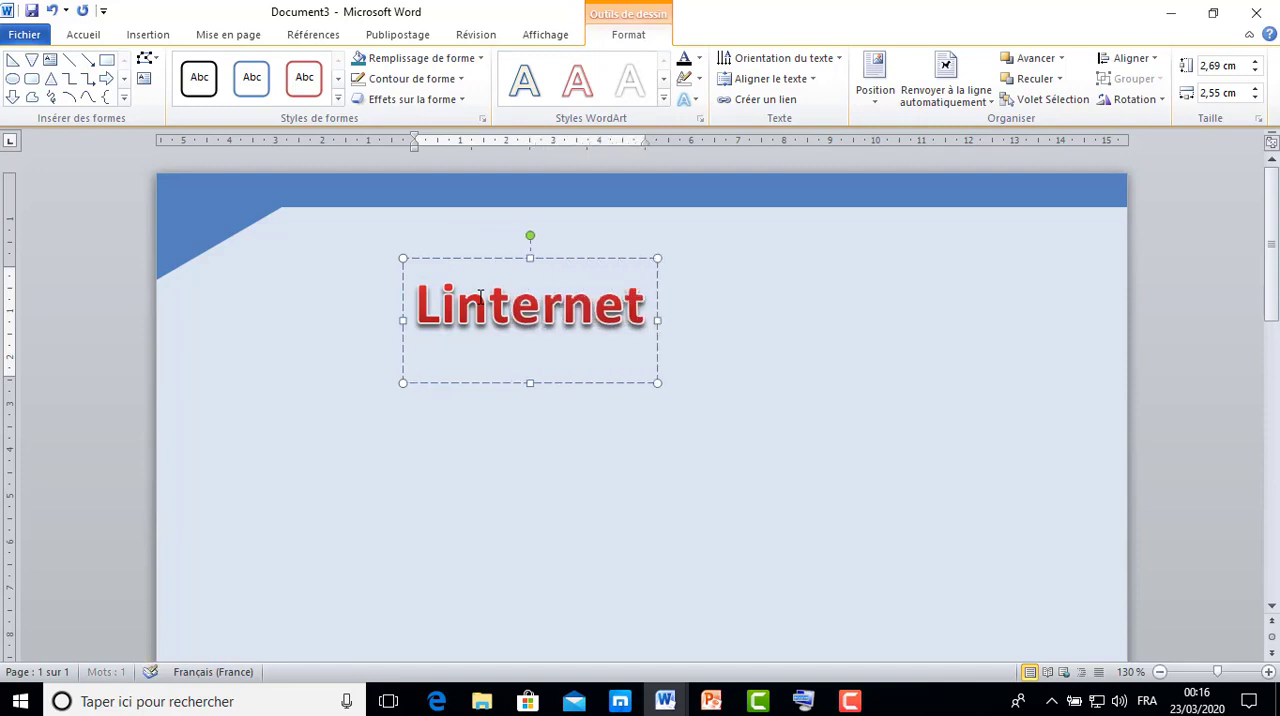
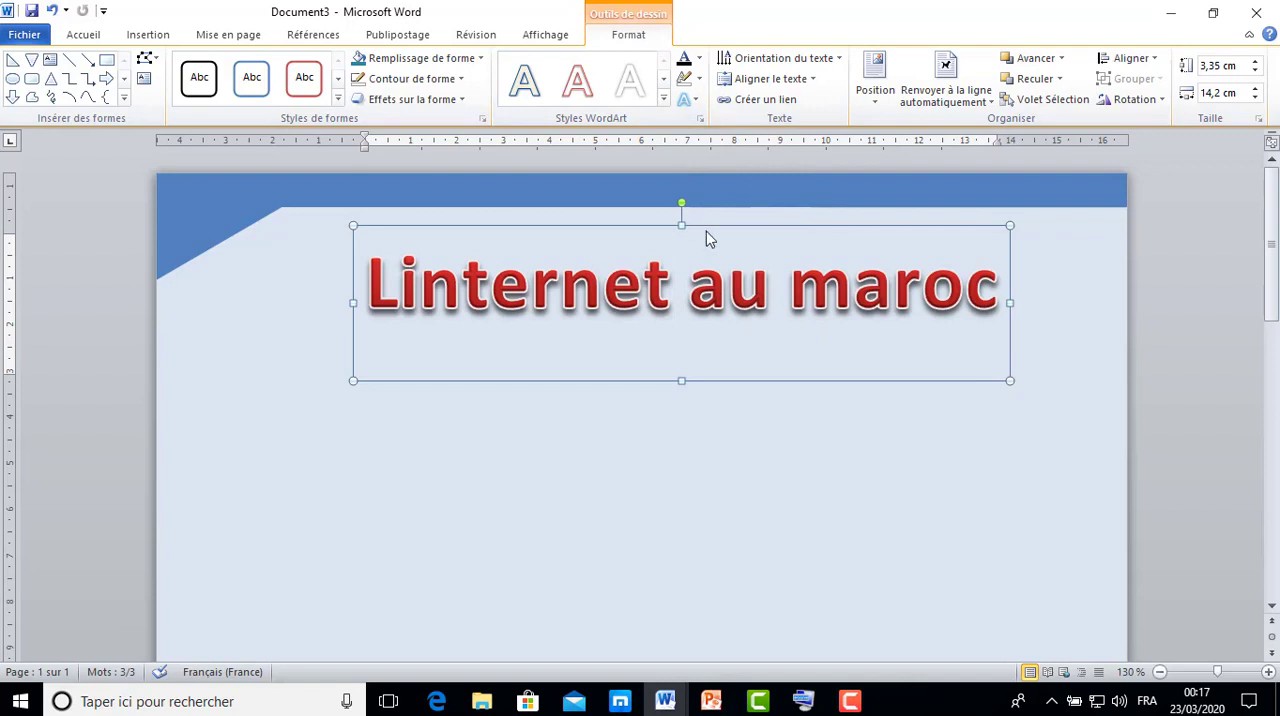
Open the gradient fill settings for the full title text and set the 25% gradient stop to medium blue at 40% luminosity.
drag(374, 279, 891, 281)
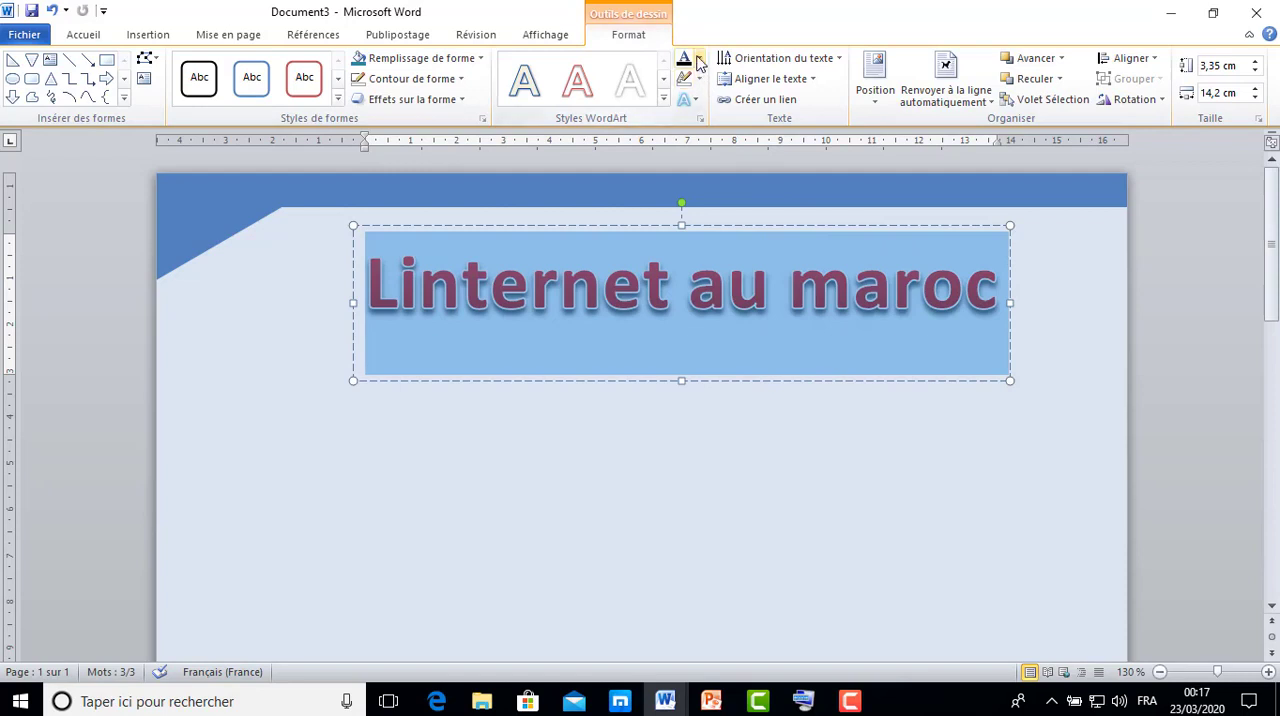
click(698, 60)
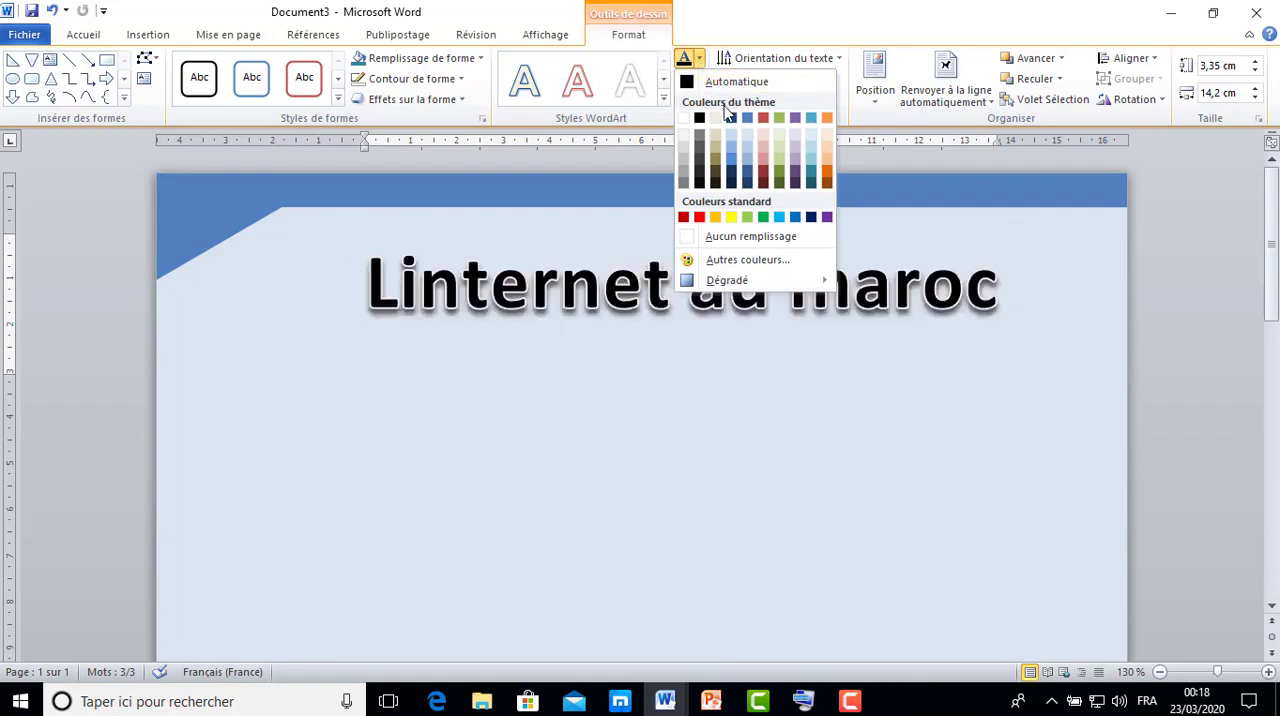
mouse_move(745, 285)
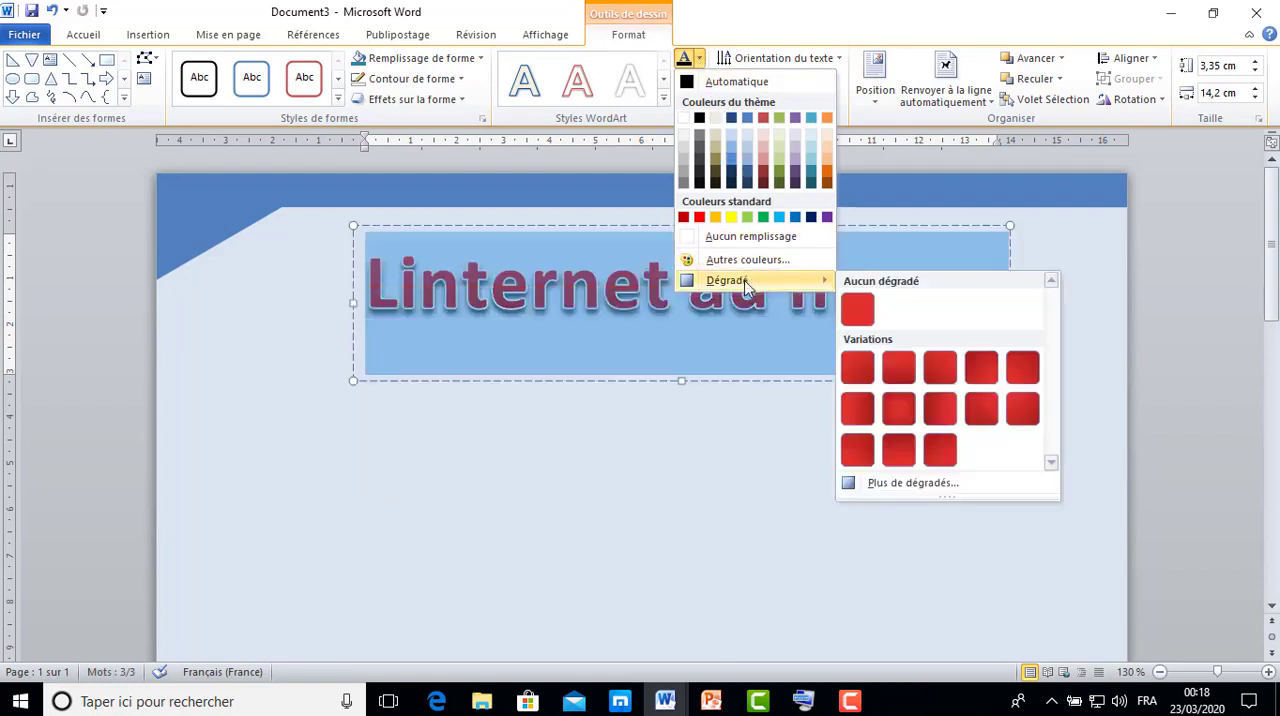
click(903, 484)
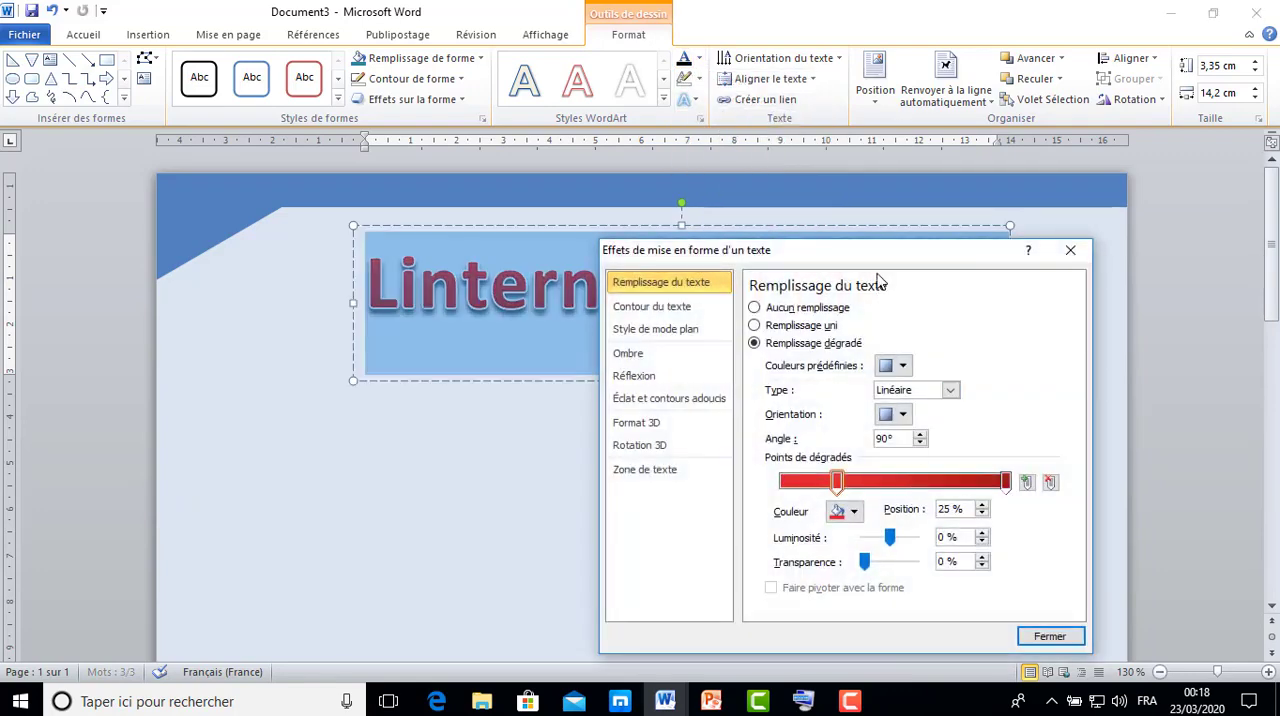
drag(873, 259, 803, 106)
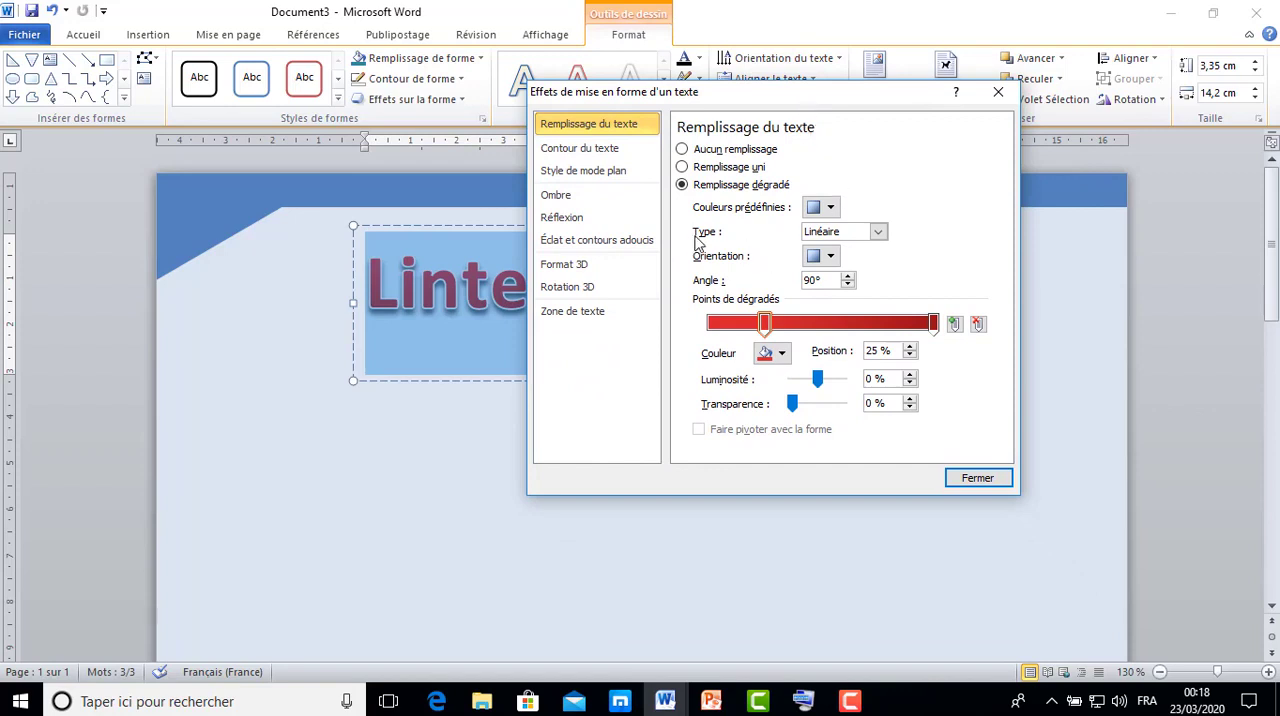
click(782, 354)
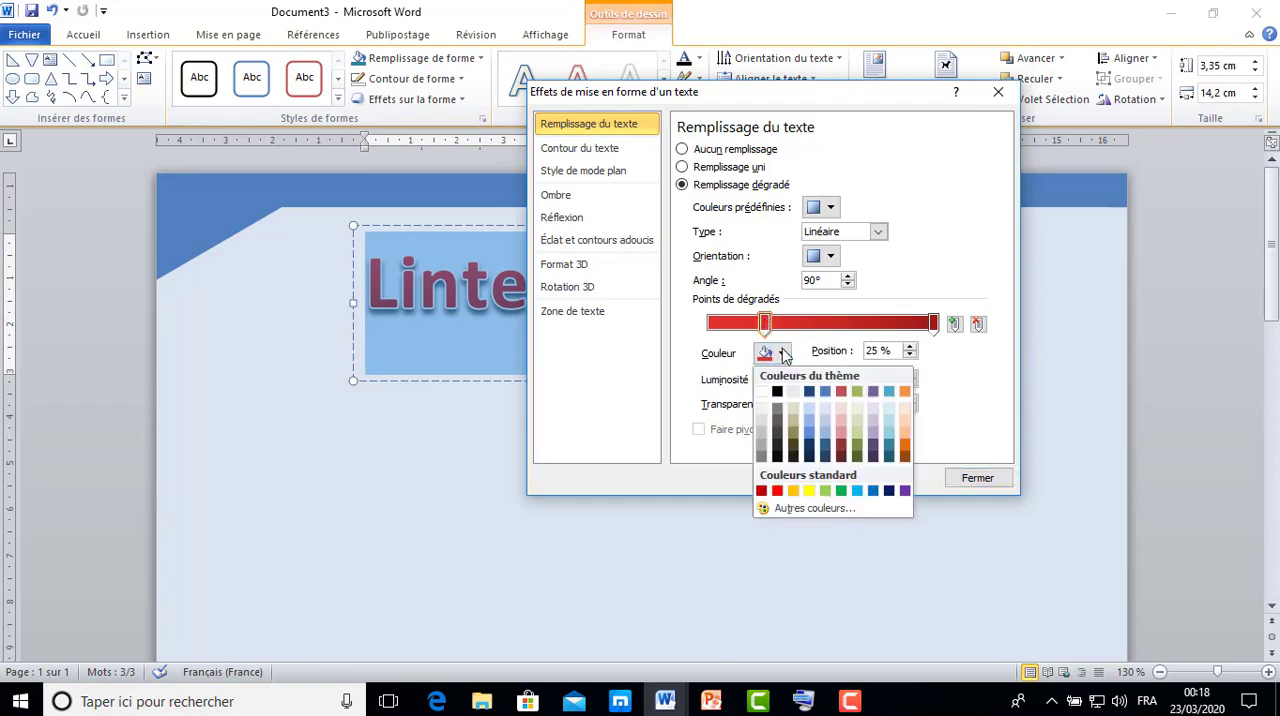
click(812, 423)
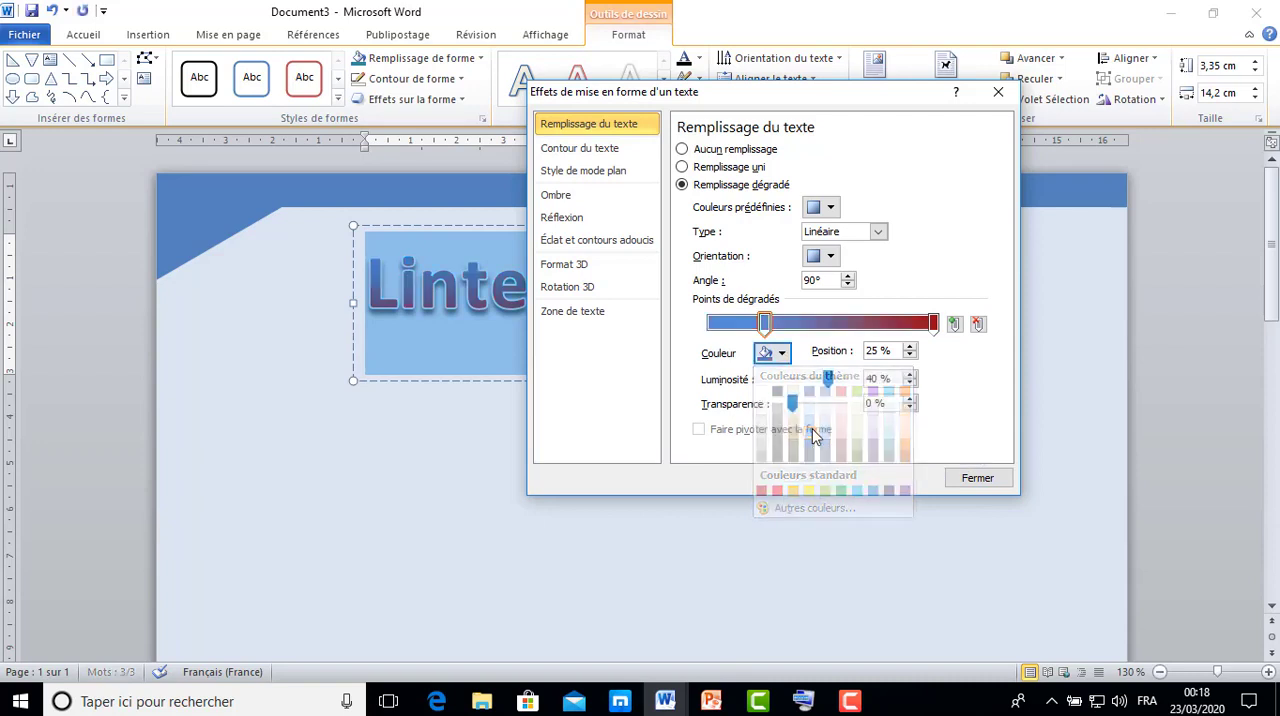
Set the title's 100% gradient stop to the teal theme colour at -25% luminosity.
click(933, 323)
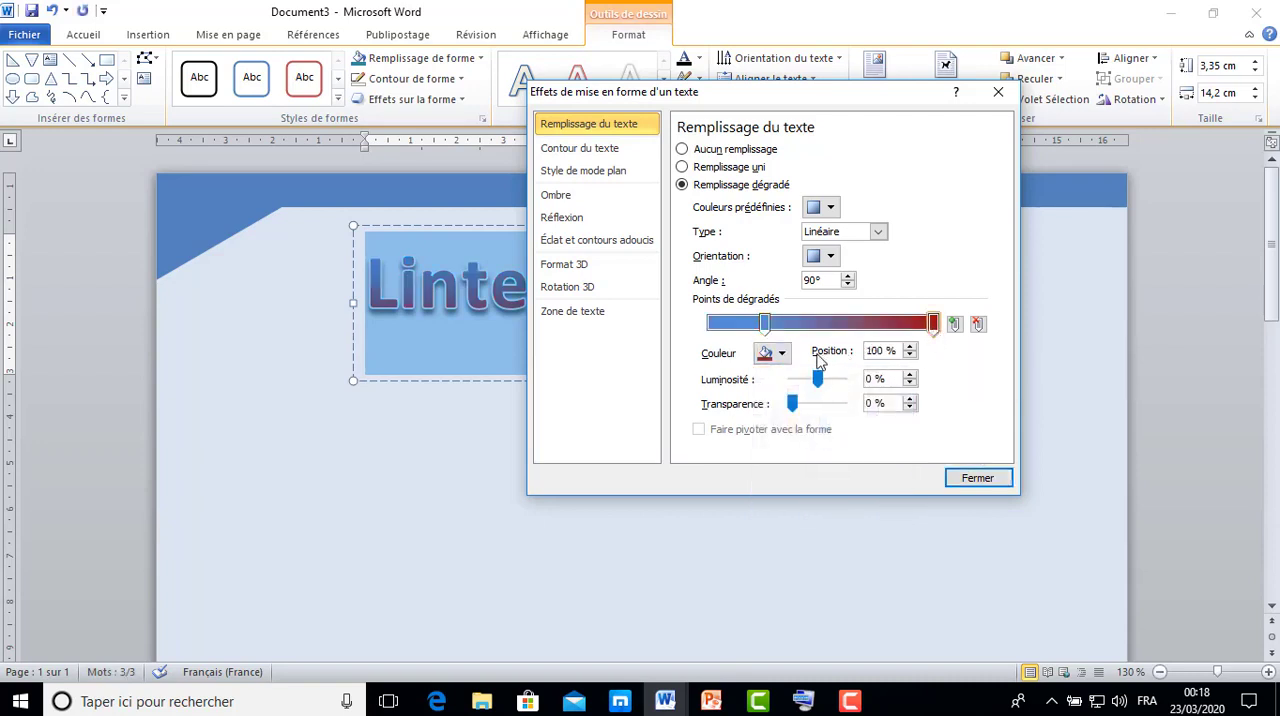
click(784, 354)
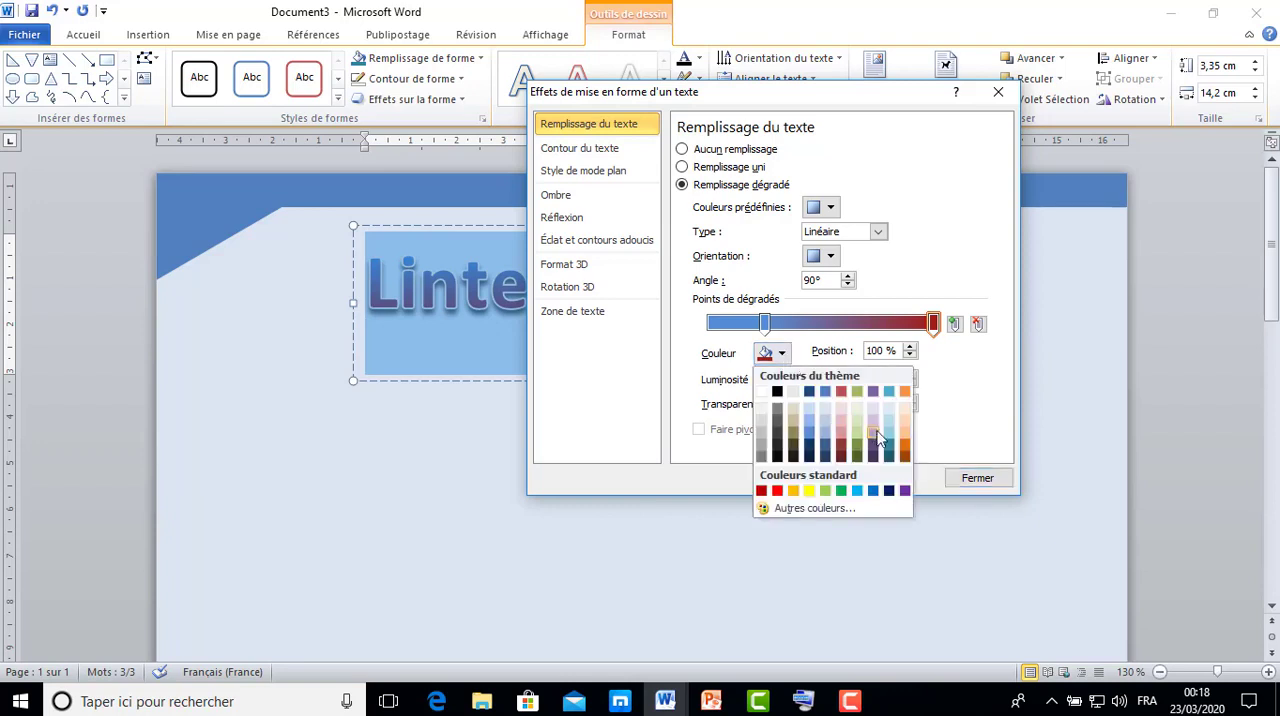
click(889, 447)
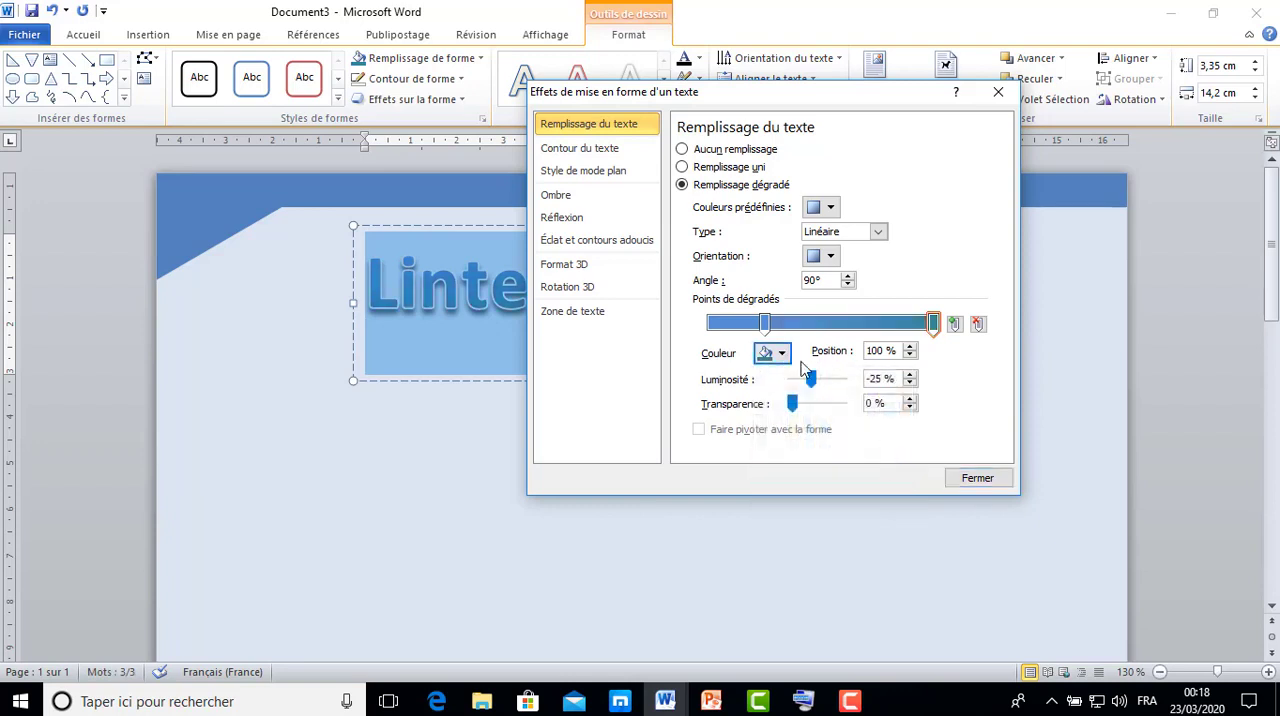
Try a paler blue on the 25% gradient stop and return it to the medium blue at 40% luminosity.
click(764, 323)
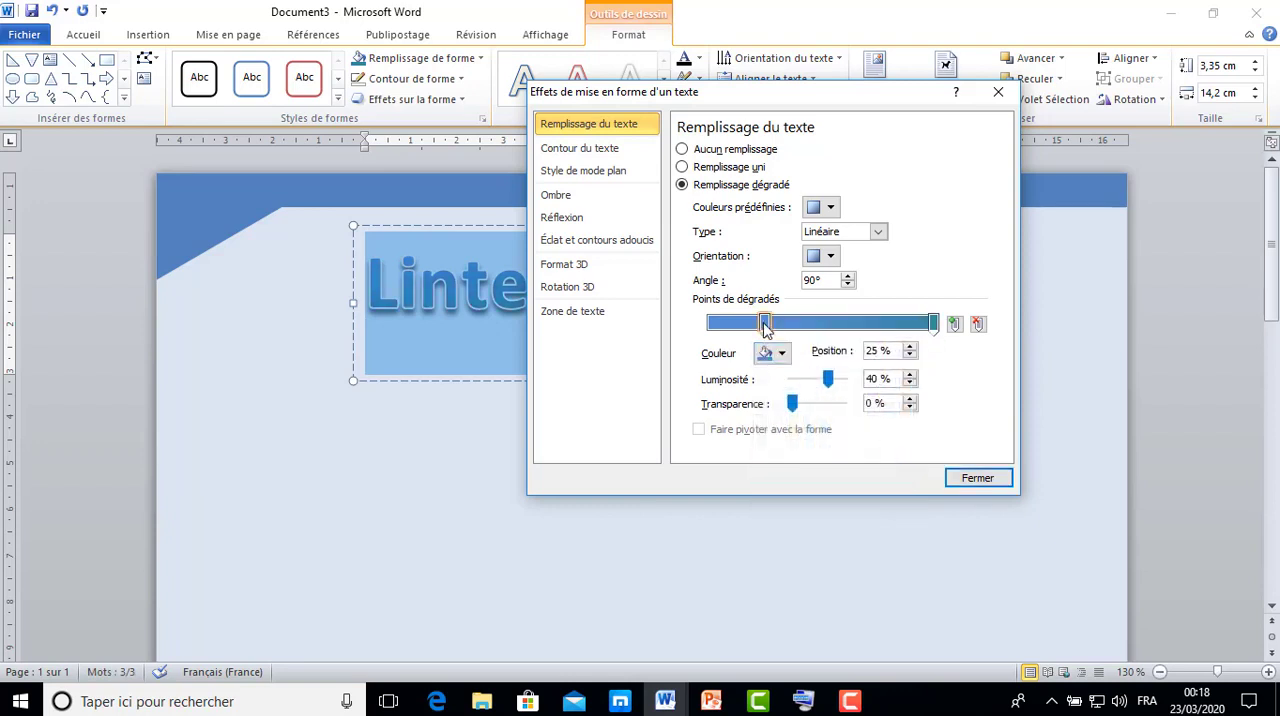
click(782, 354)
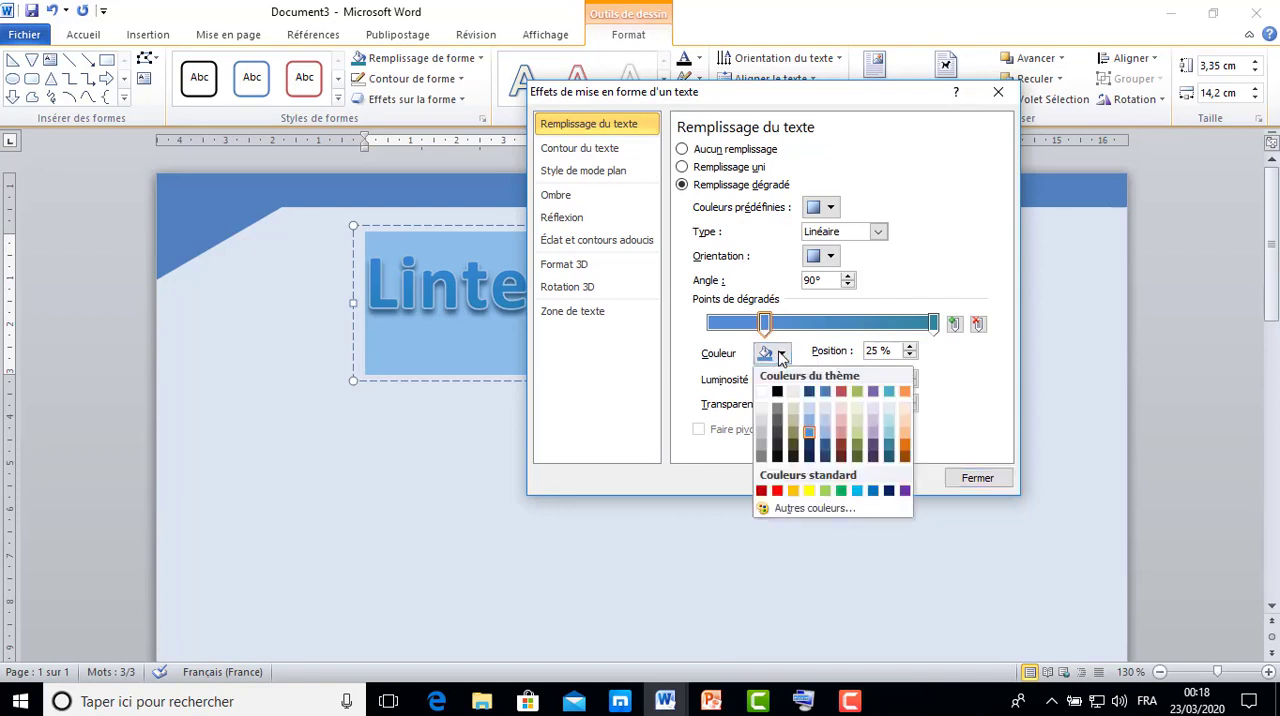
click(824, 438)
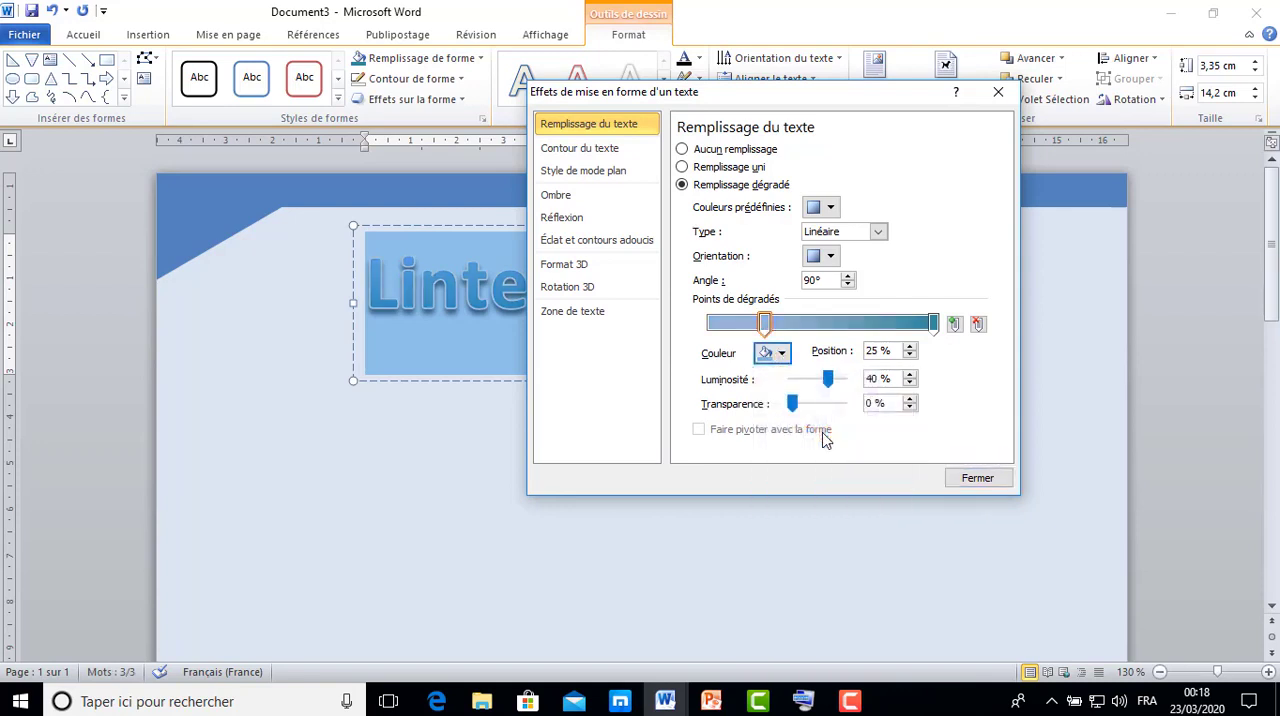
click(783, 356)
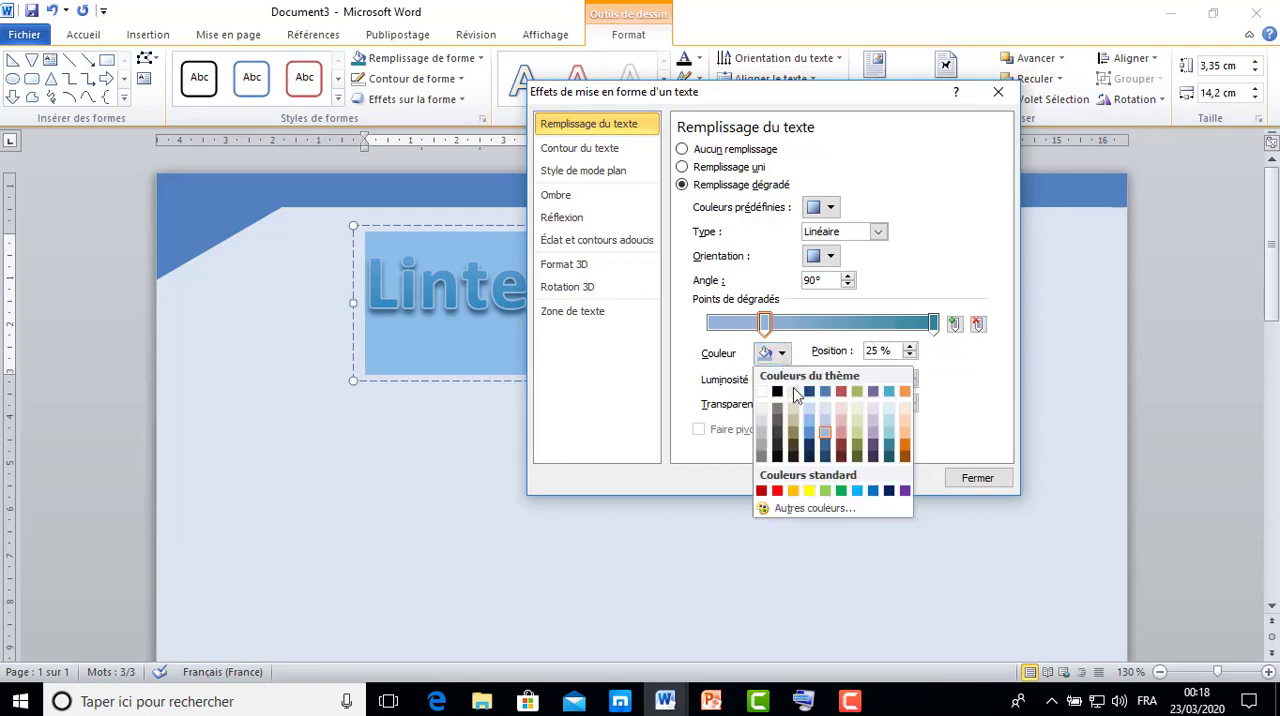
click(822, 445)
Set the 100% gradient stop to the darkest teal theme colour, at -50% luminosity.
click(932, 323)
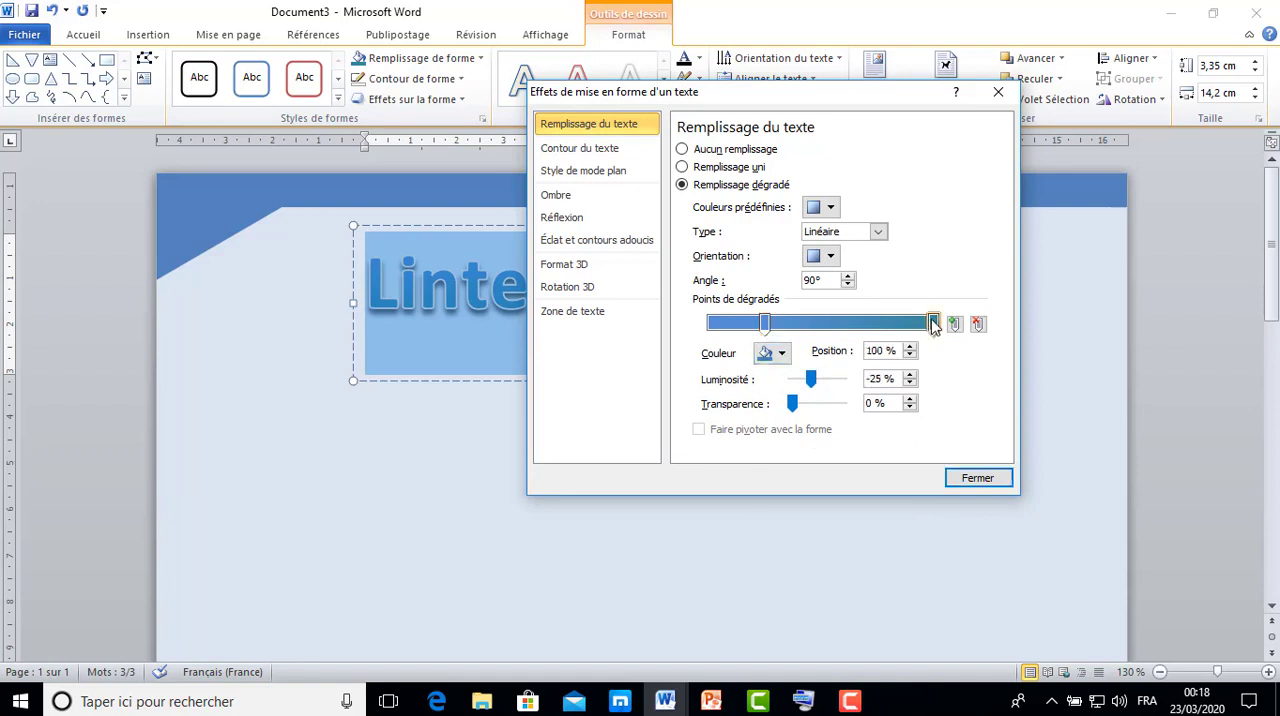
click(783, 355)
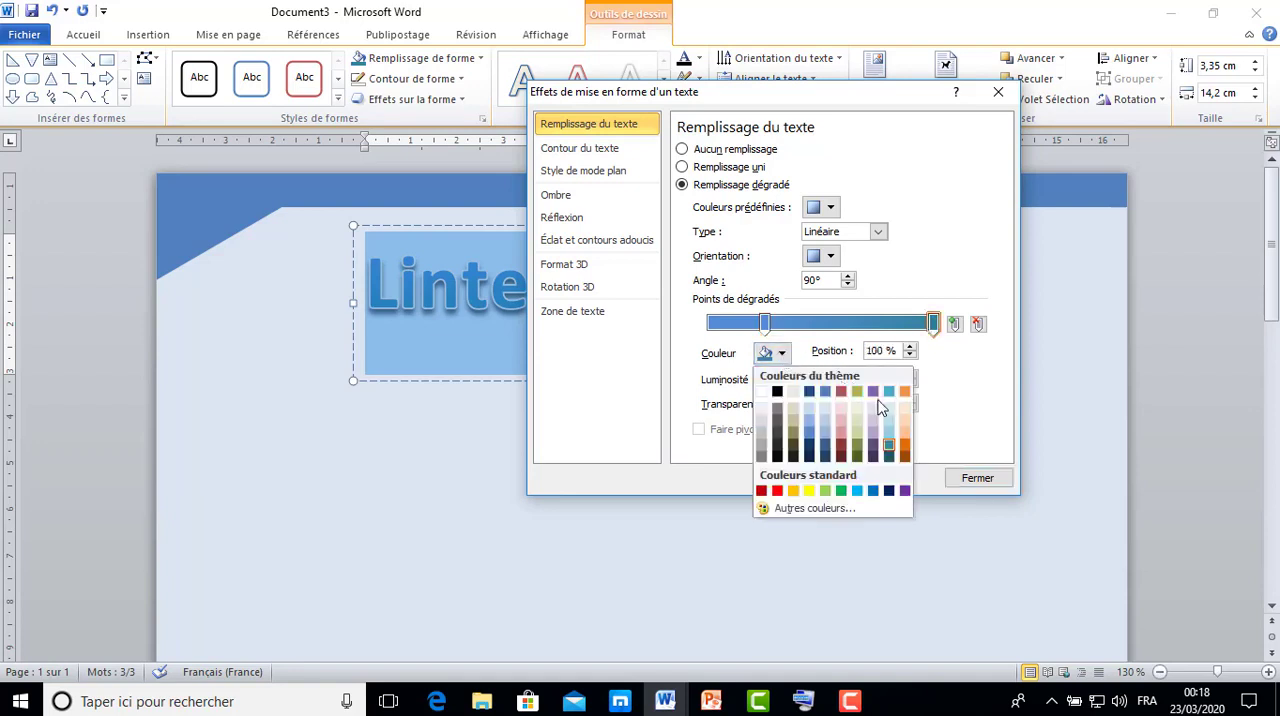
click(889, 458)
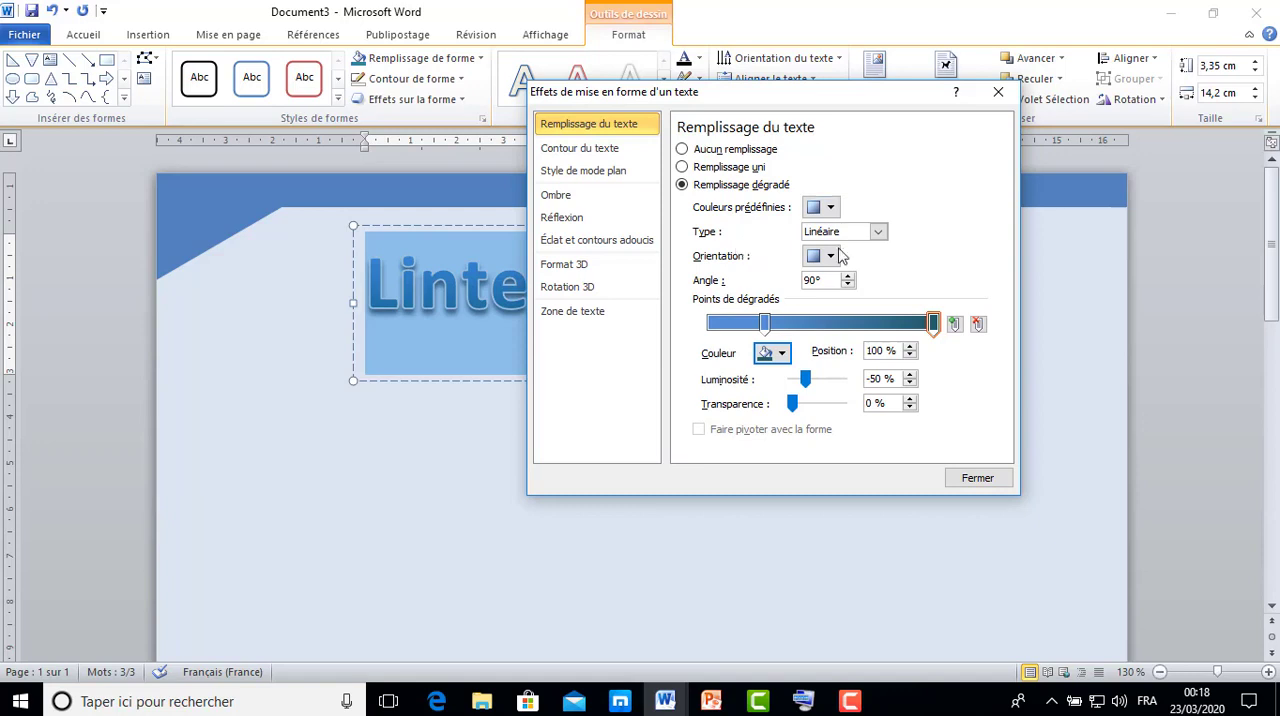
Set the text gradient type to Tracé and move the dialog aside to uncover the title.
click(877, 233)
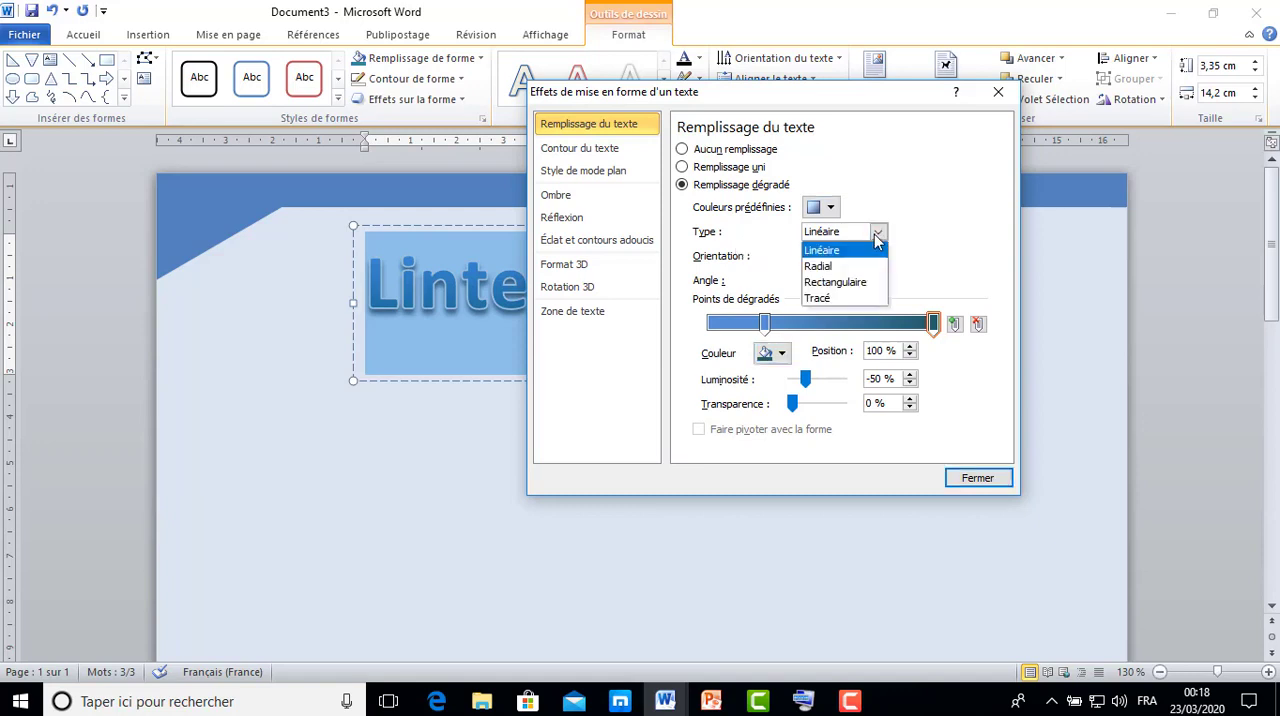
click(848, 299)
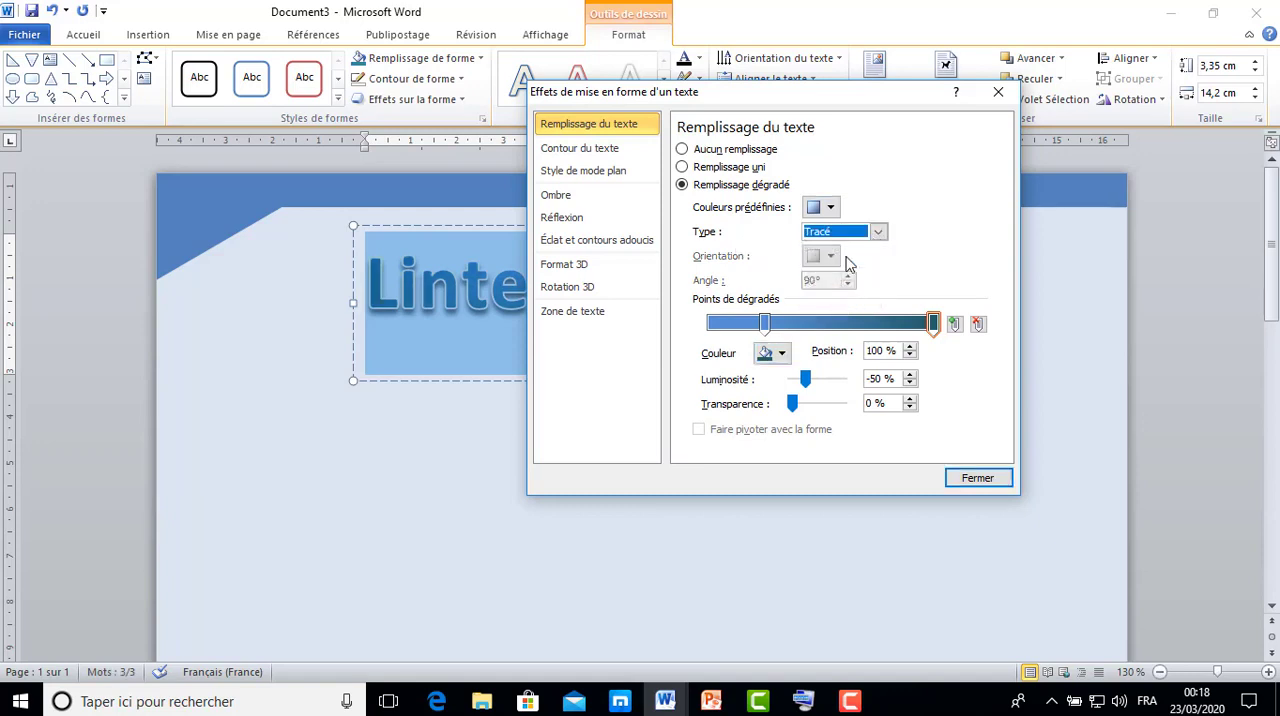
drag(803, 100, 1044, 76)
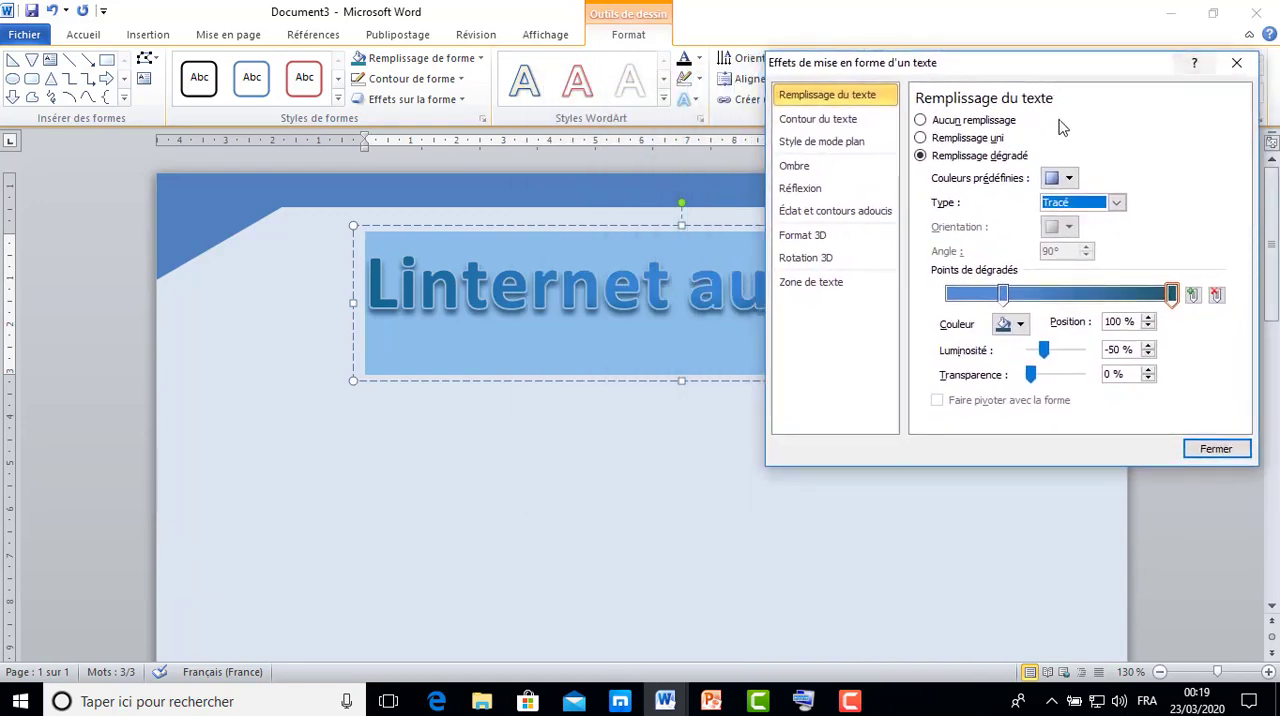
Try the Linéaire and Radial gradient types on the title and return to Tracé.
click(1117, 203)
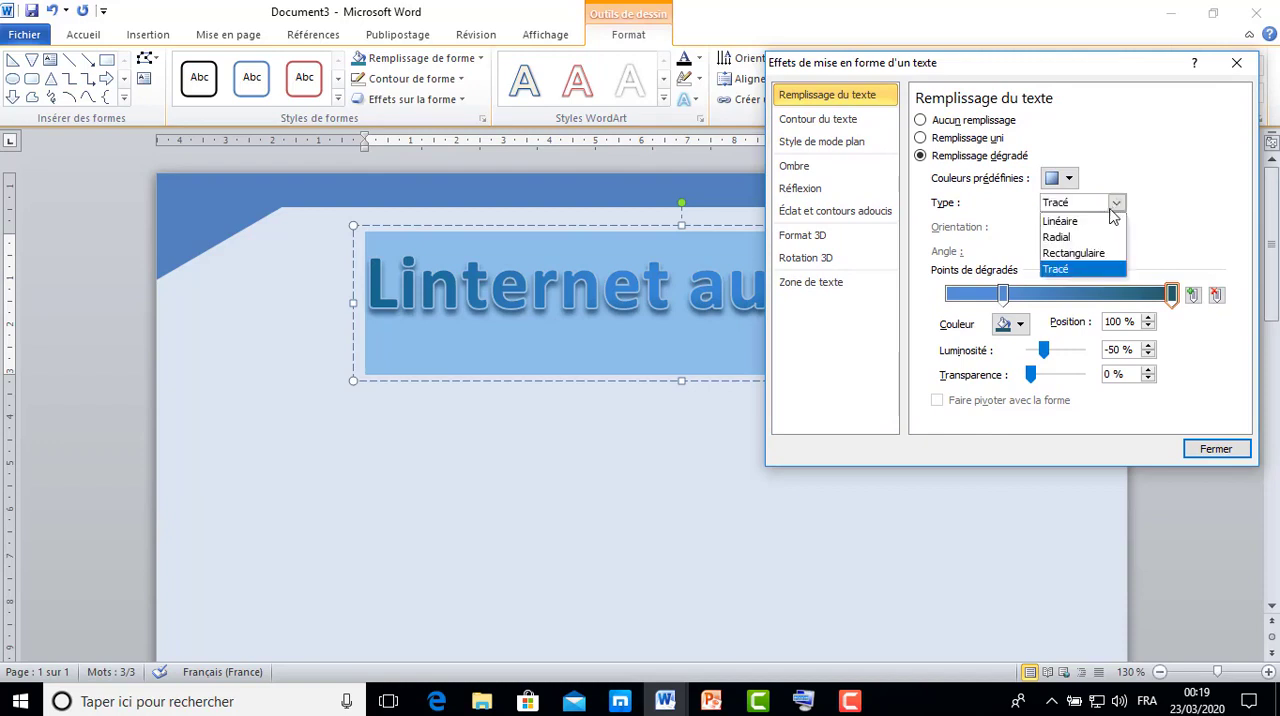
click(1112, 221)
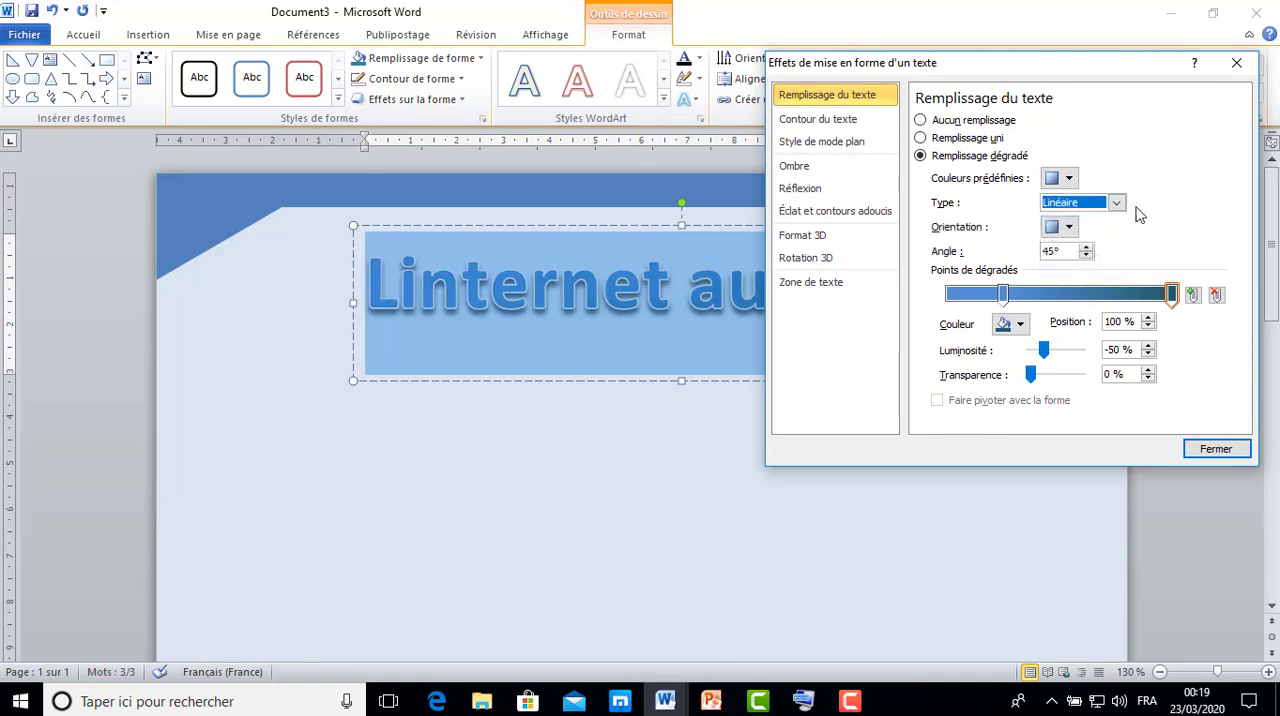
click(1117, 203)
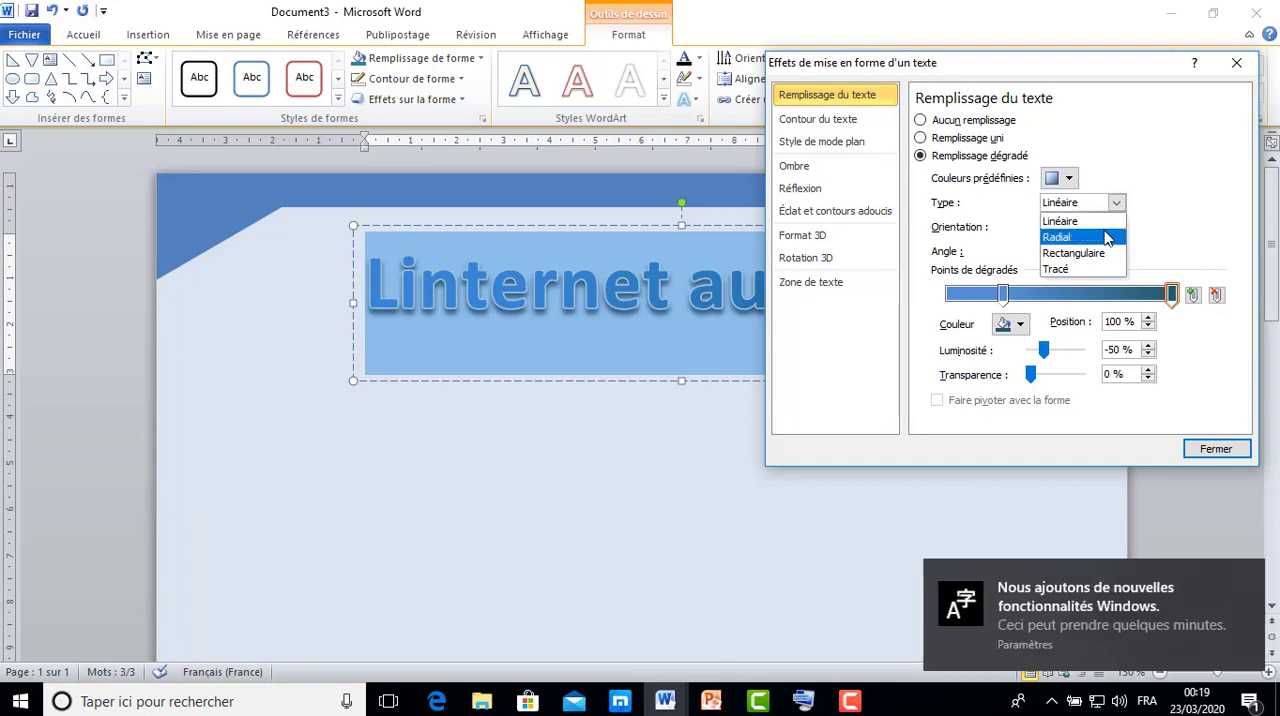
click(1105, 237)
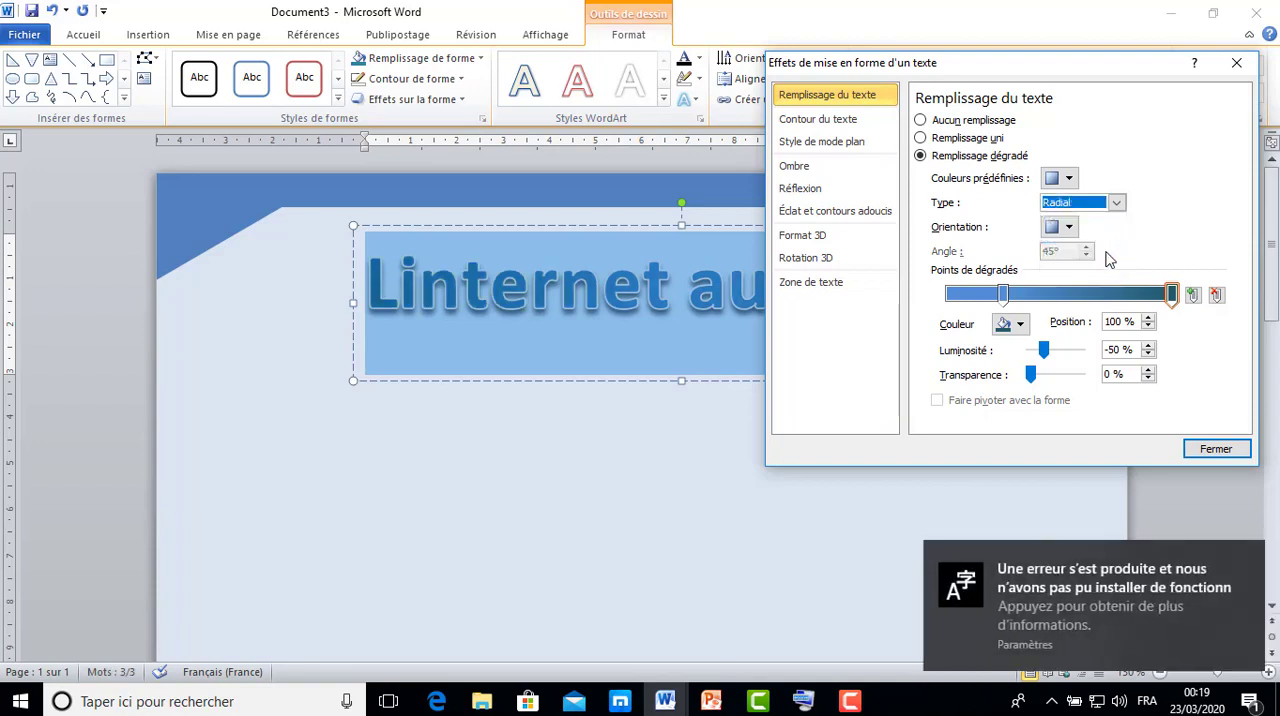
click(1218, 562)
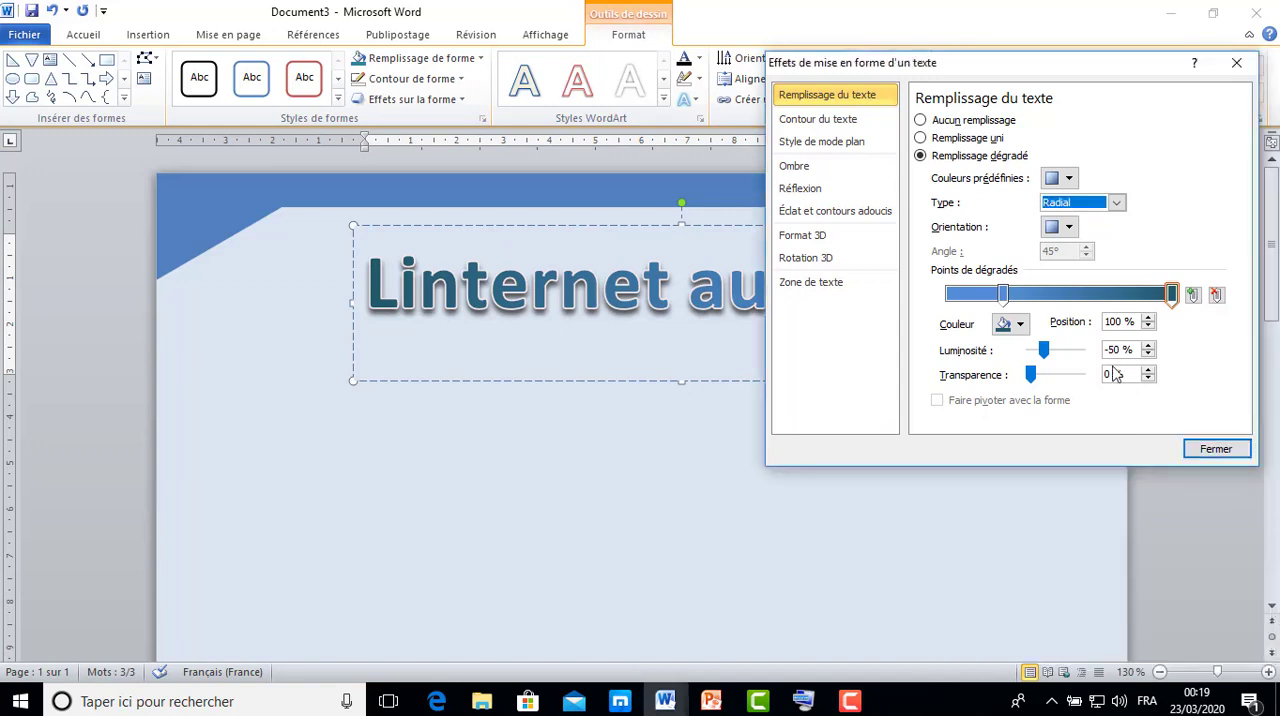
click(1116, 203)
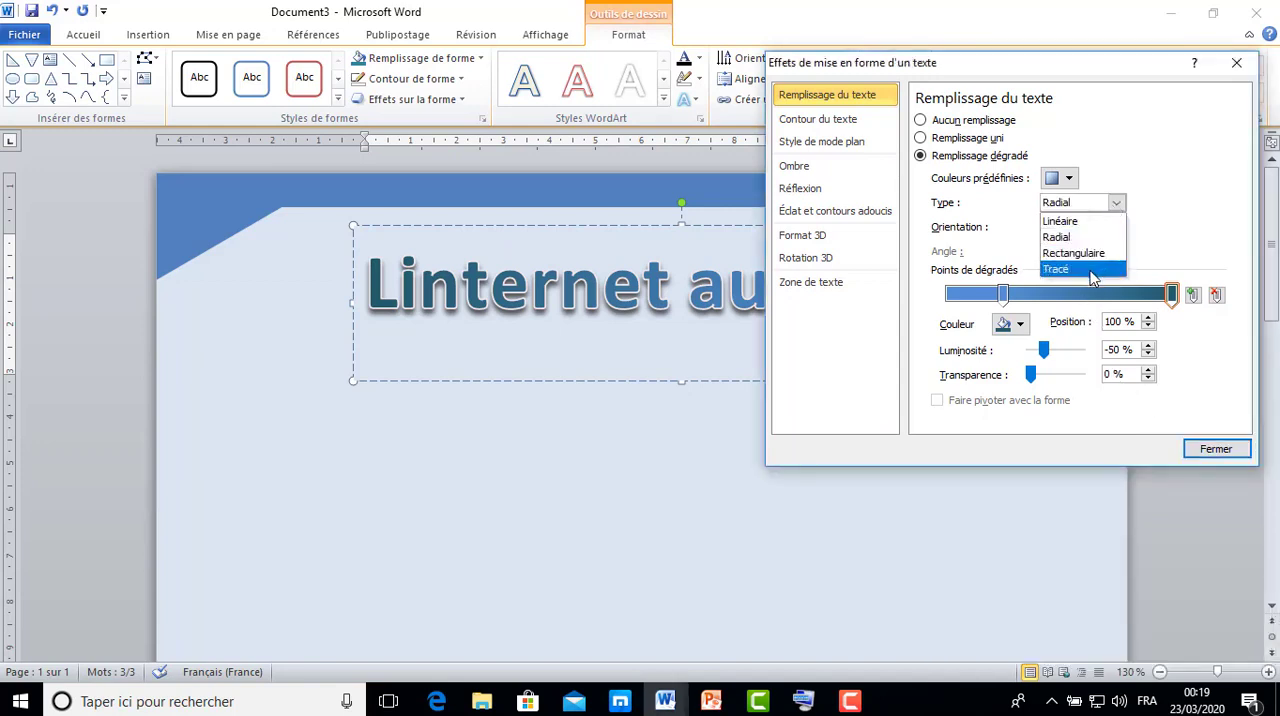
click(1093, 270)
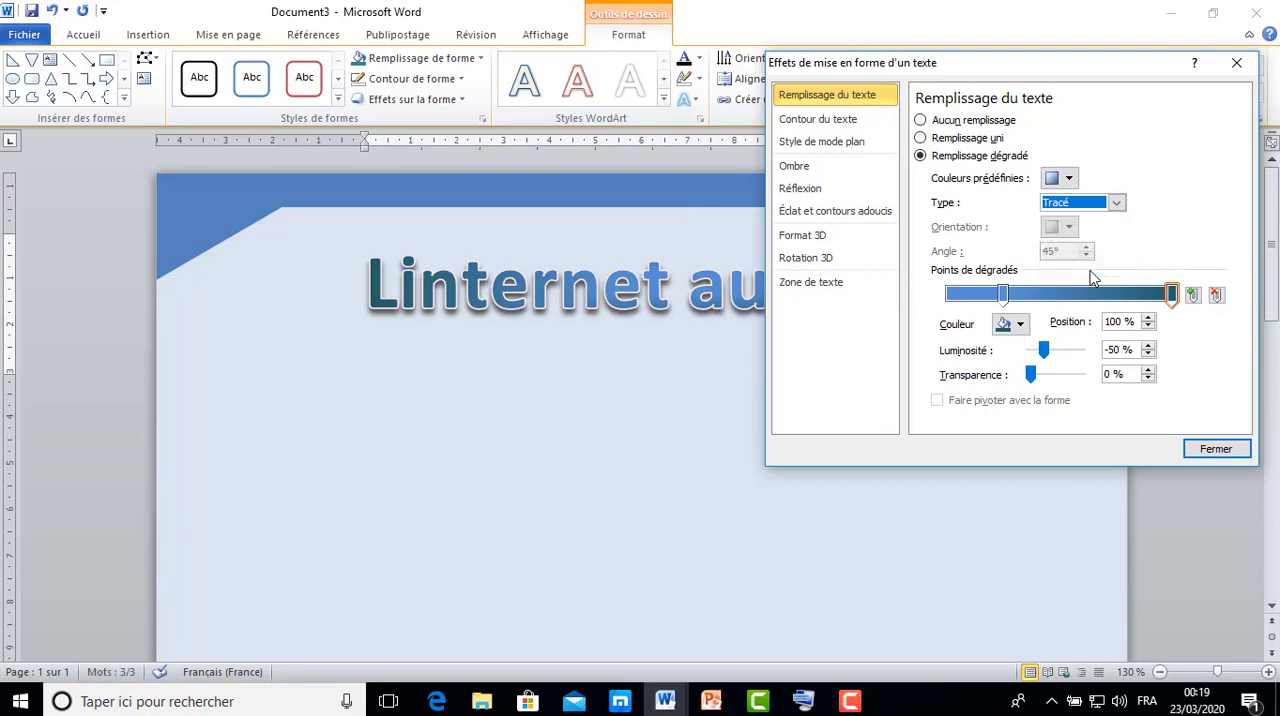
Try beige on the 25% gradient stop, settle on light blue at 60% luminosity, and close the text effects settings.
click(1003, 294)
click(1020, 325)
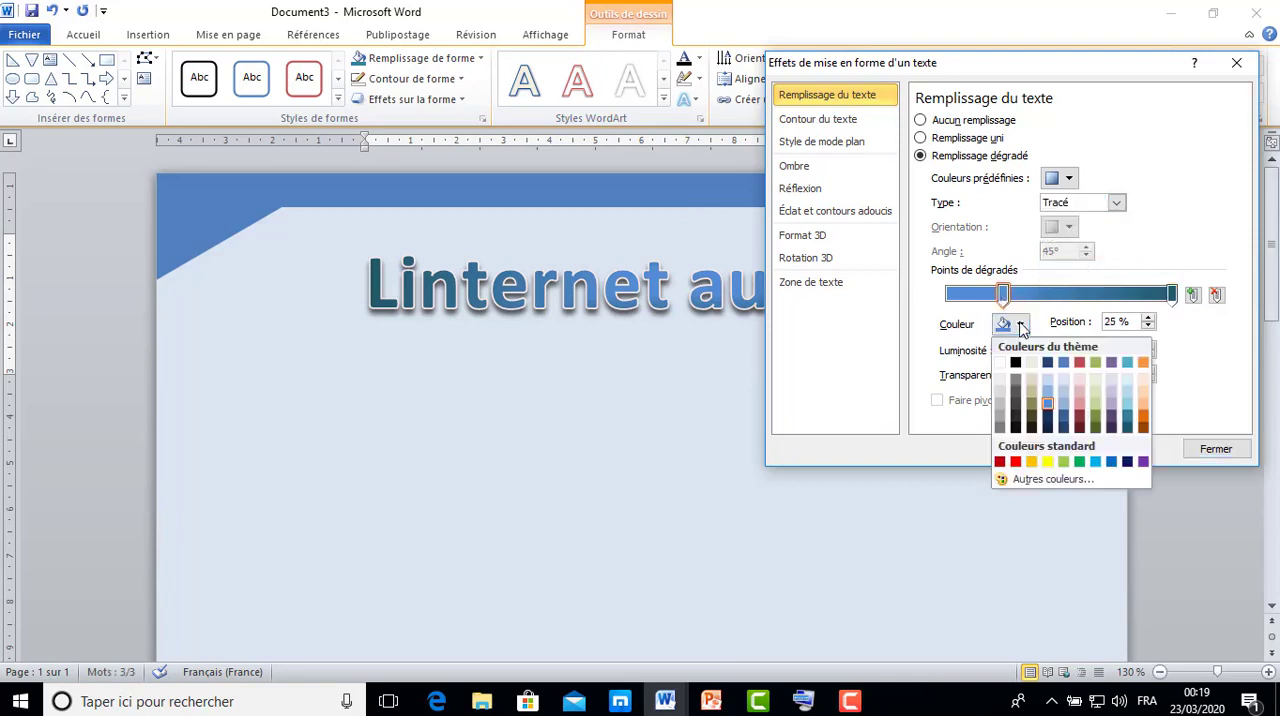
click(1032, 378)
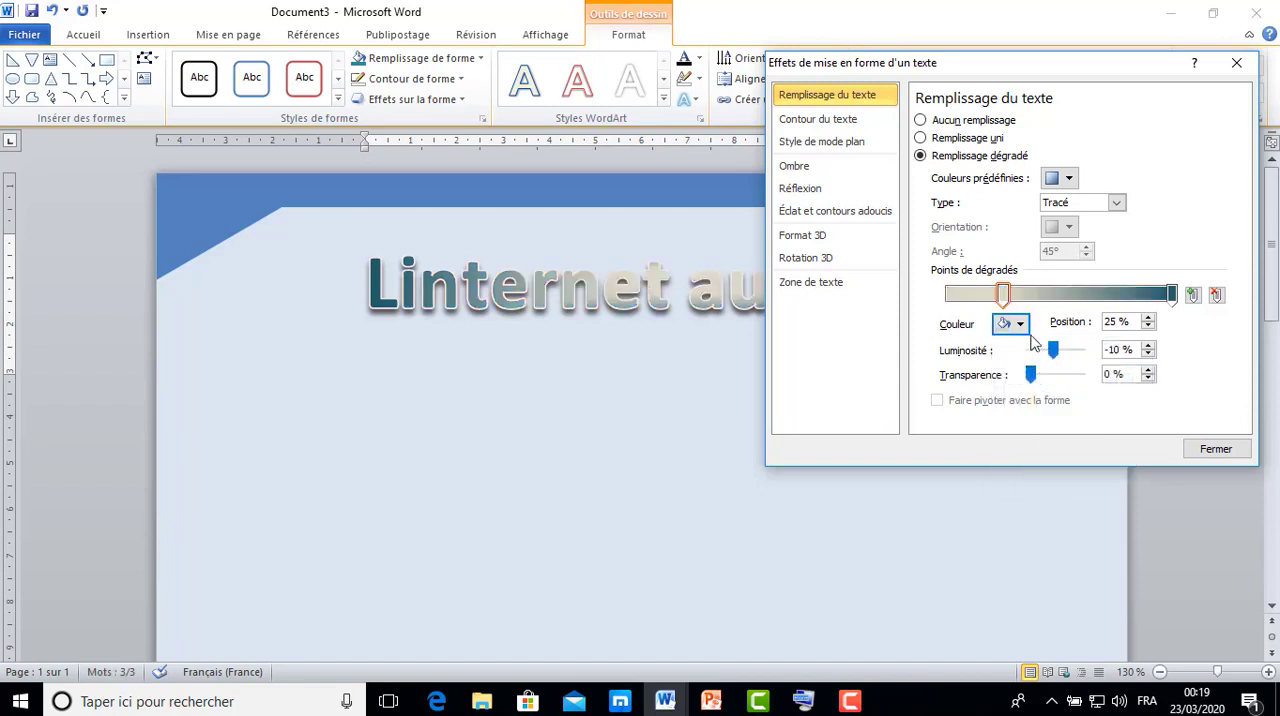
click(1020, 325)
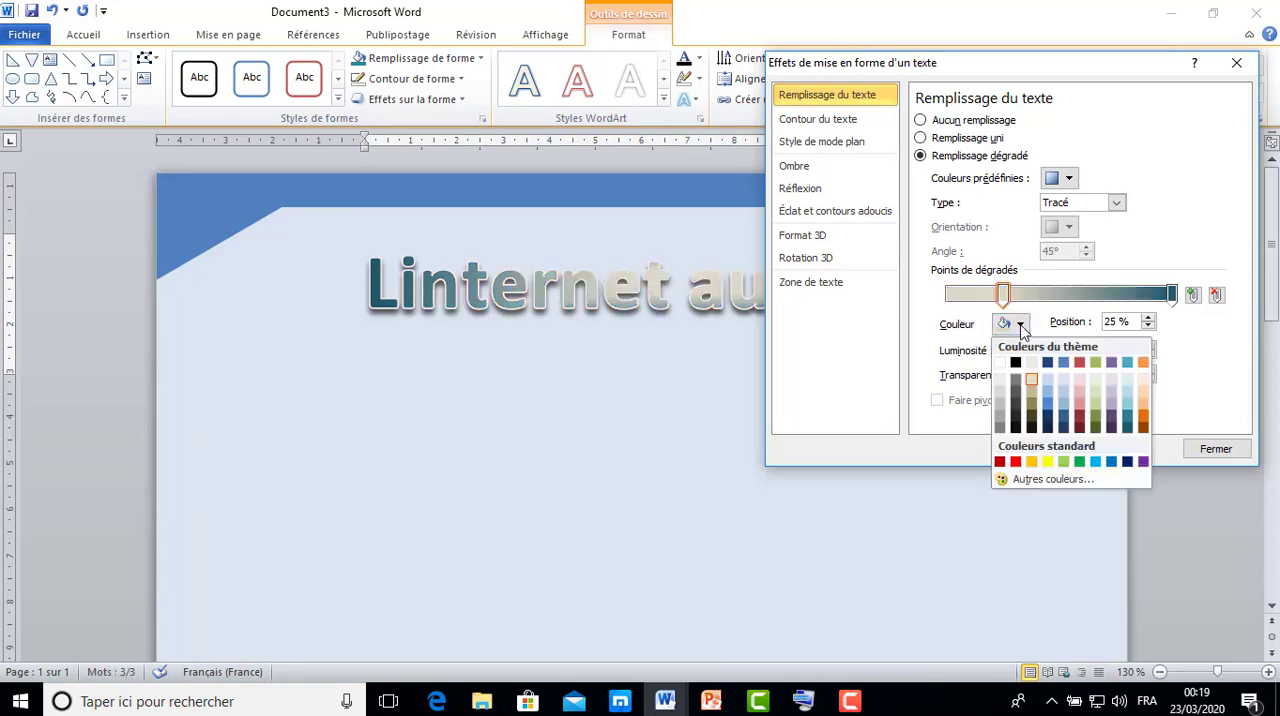
click(1050, 395)
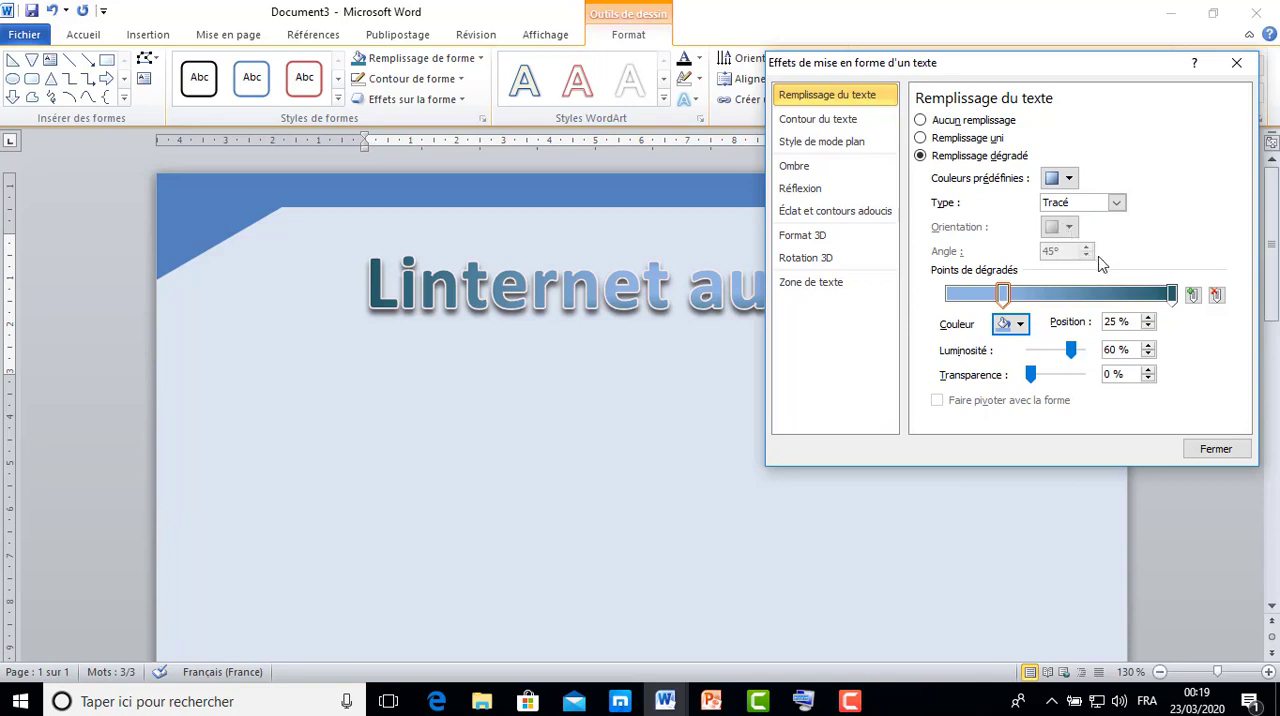
click(1216, 449)
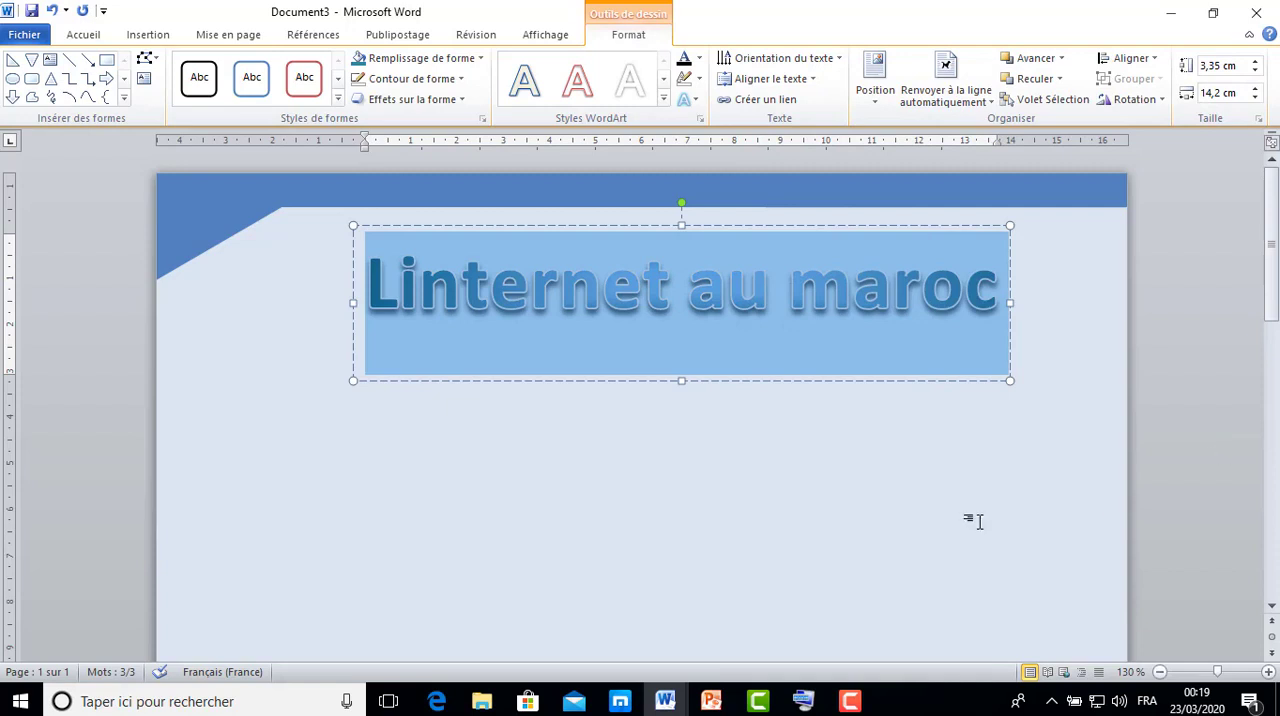
click(975, 521)
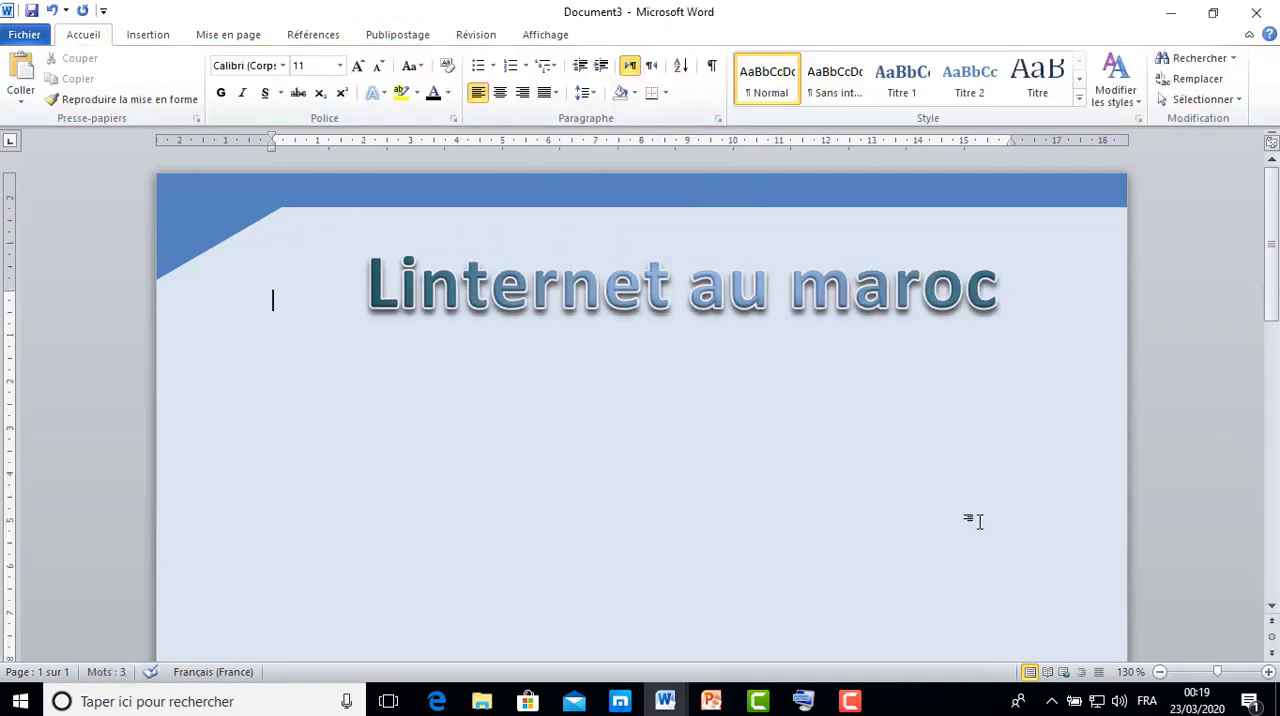
Apply the arched Transformer warp, first in the second row of the Déformation group, to the WordArt title.
click(722, 310)
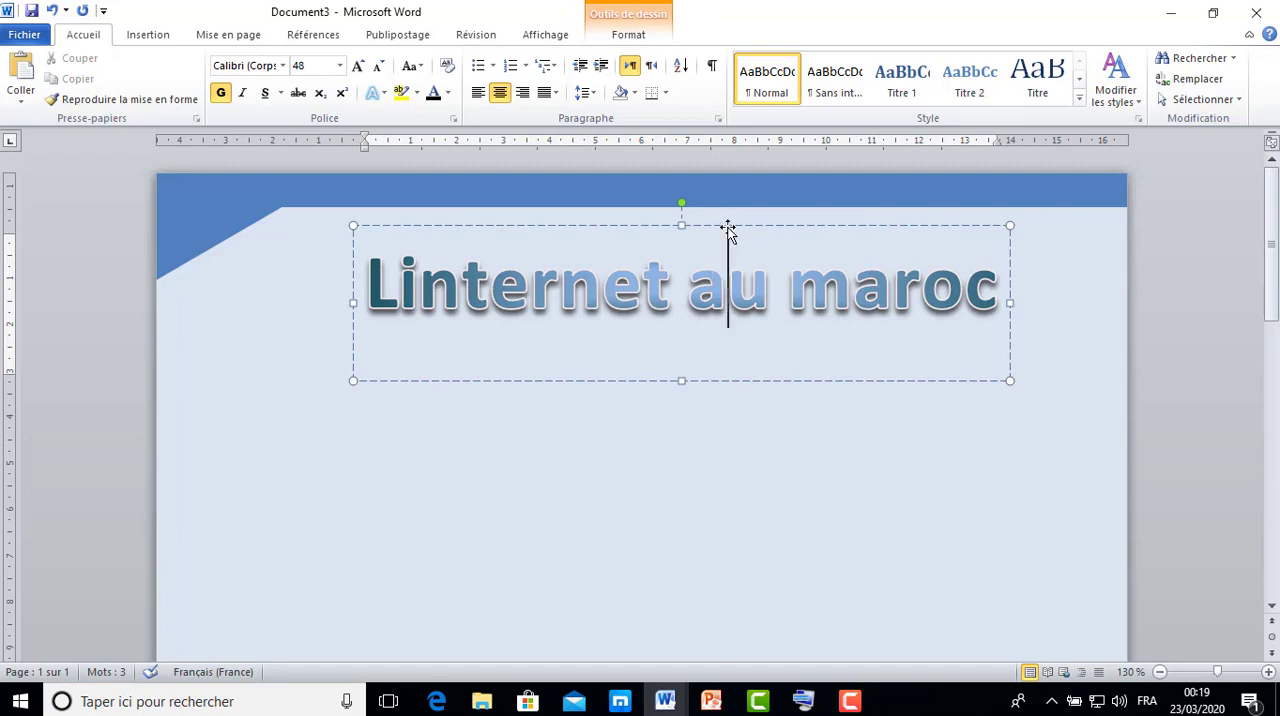
click(727, 226)
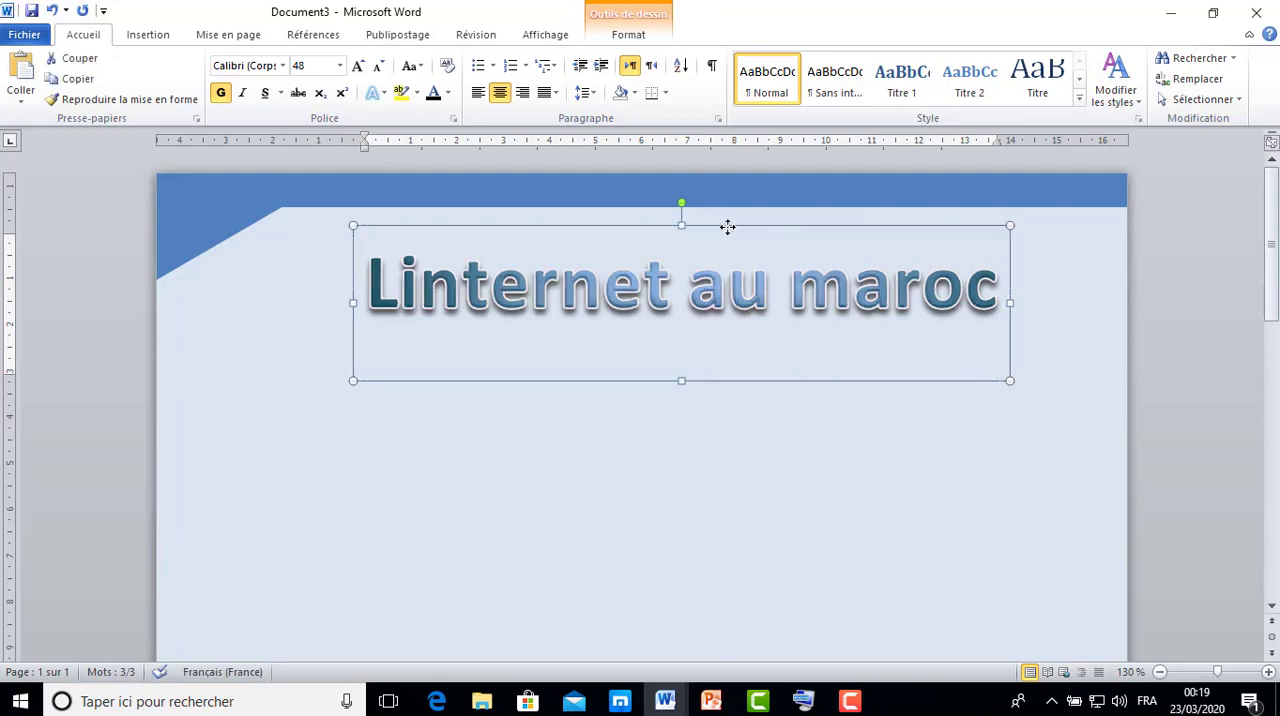
click(640, 40)
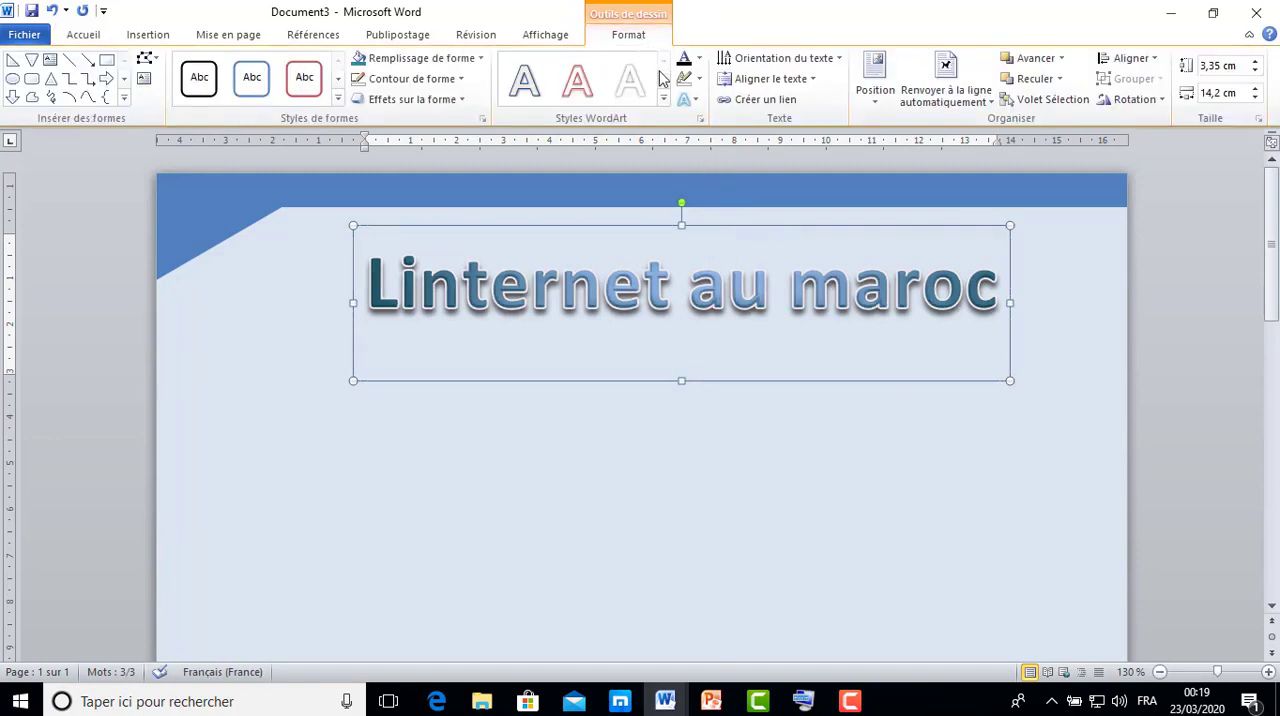
click(697, 100)
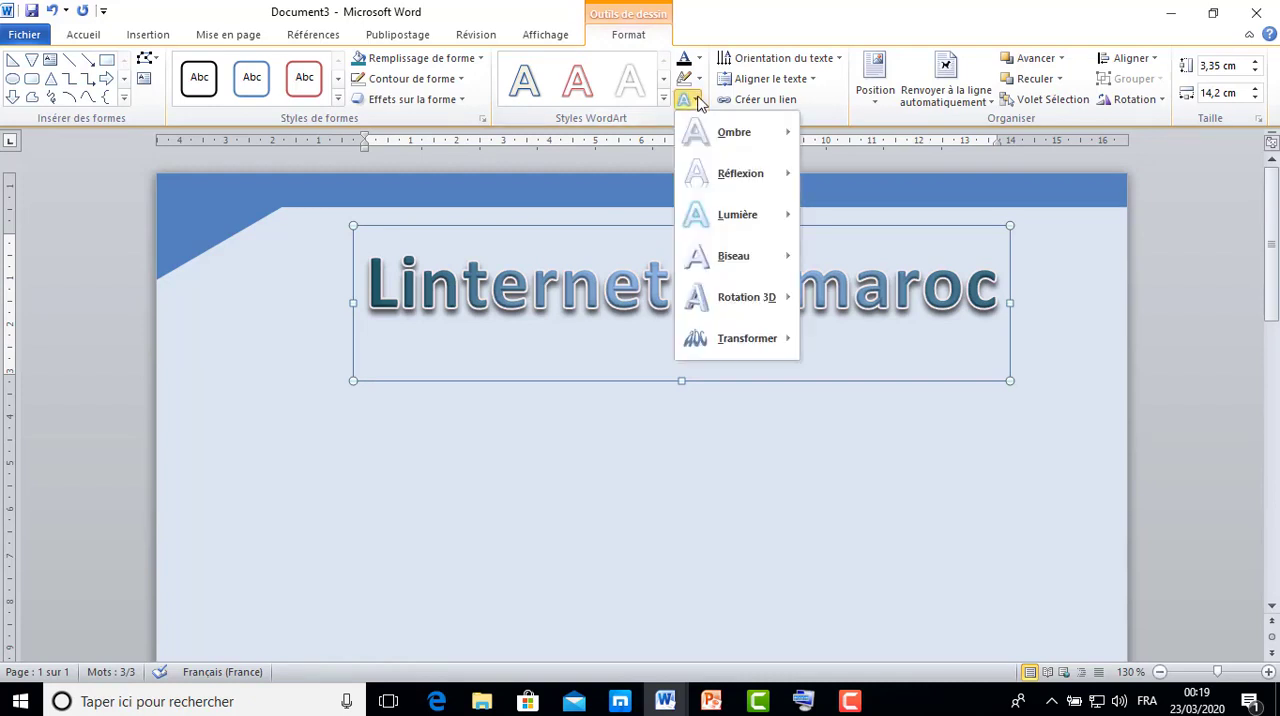
mouse_move(757, 351)
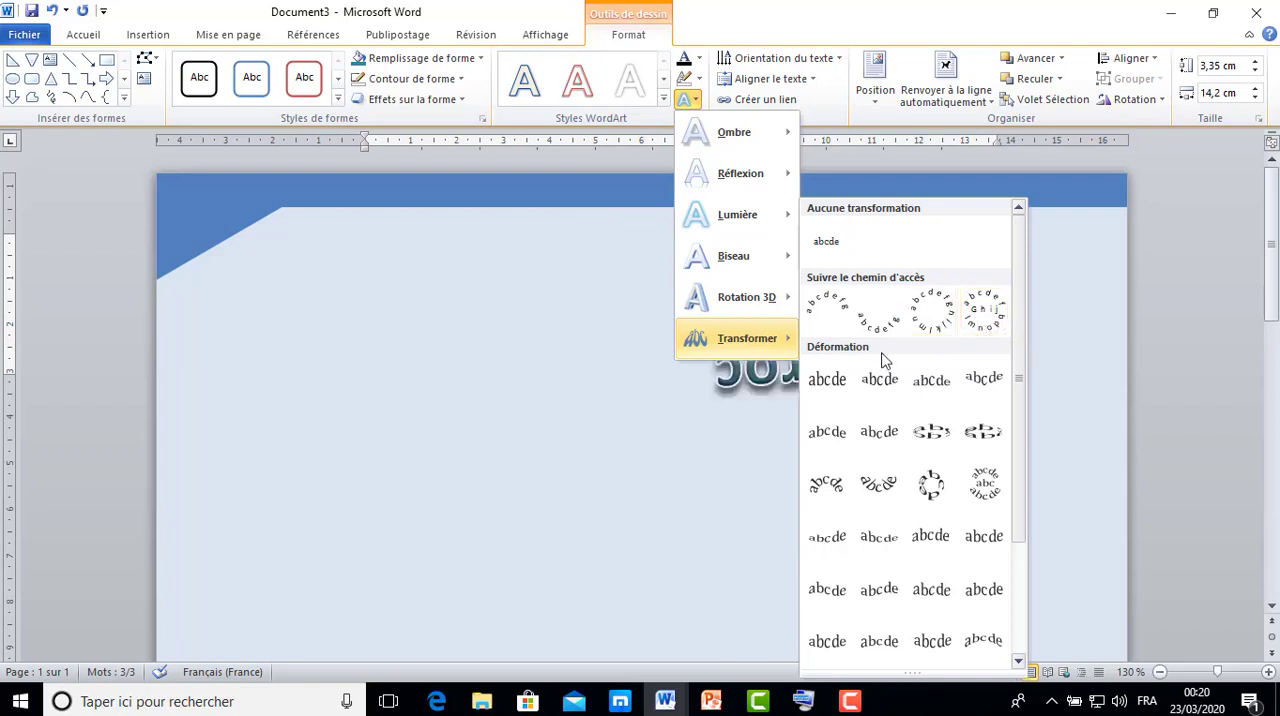
click(828, 438)
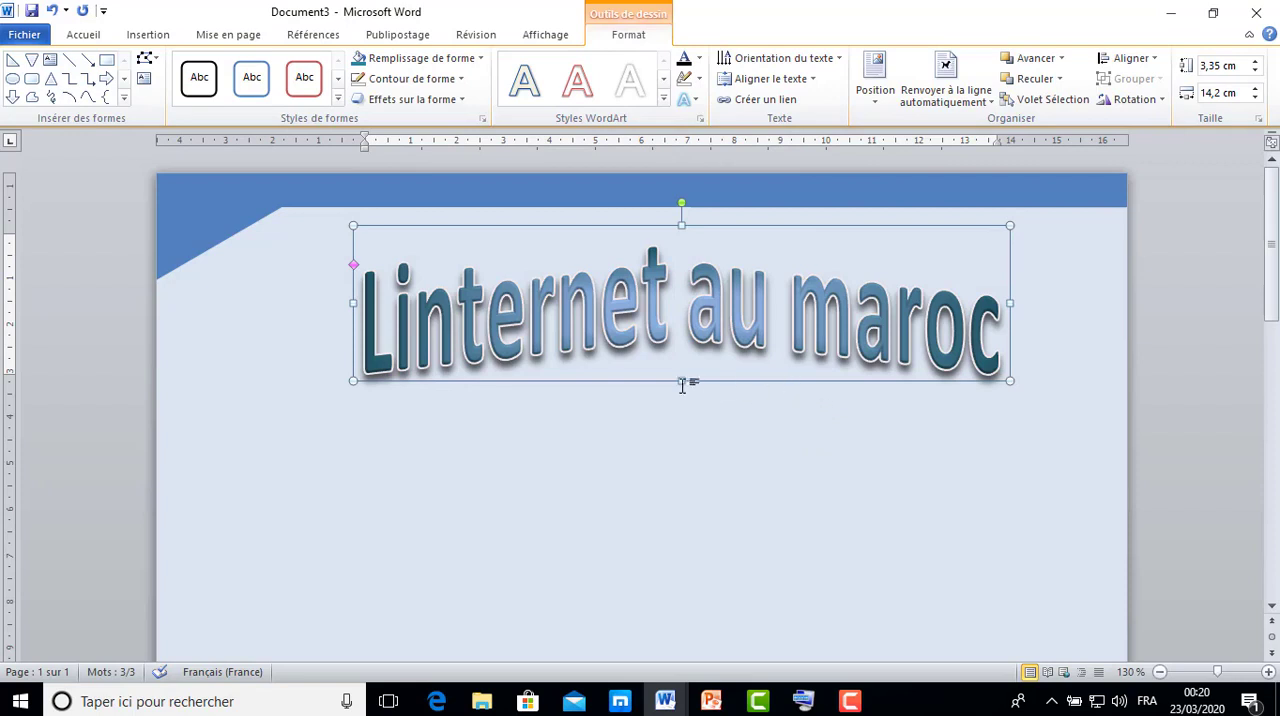
Reduce the title box's height to 2,64 cm and move the title slightly down and to the left on the page.
drag(682, 381, 681, 348)
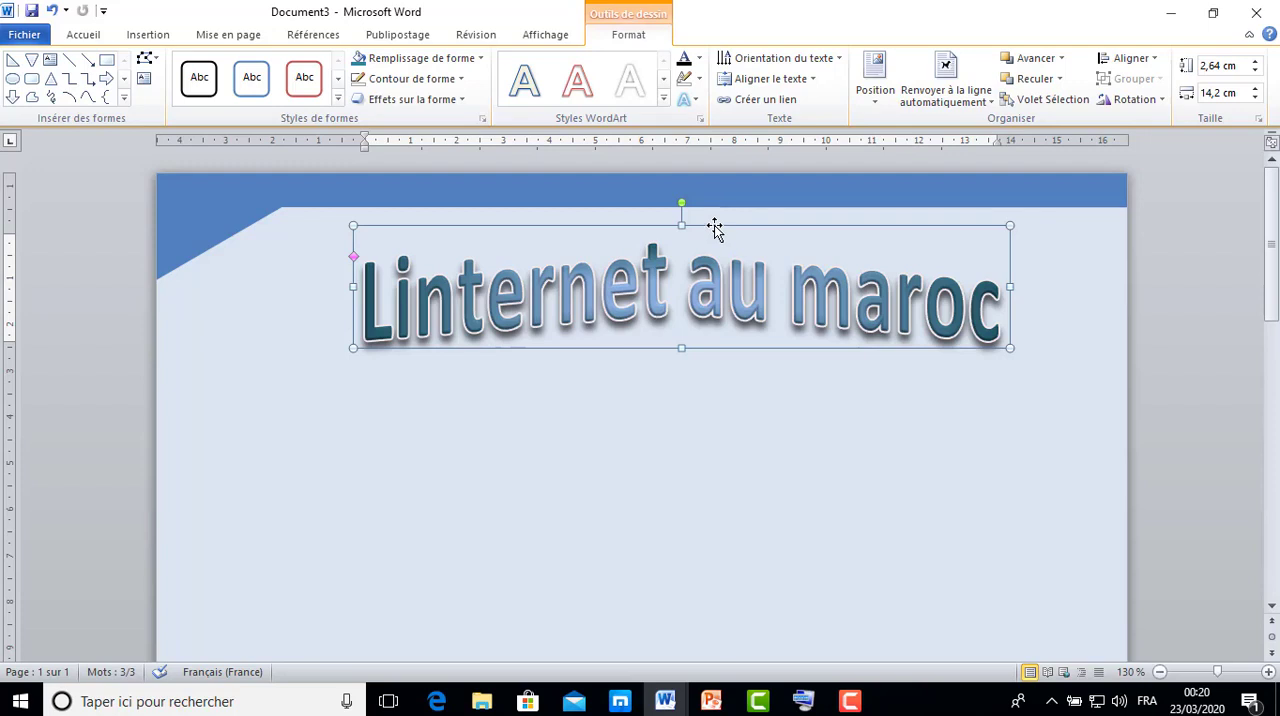
drag(714, 226, 700, 270)
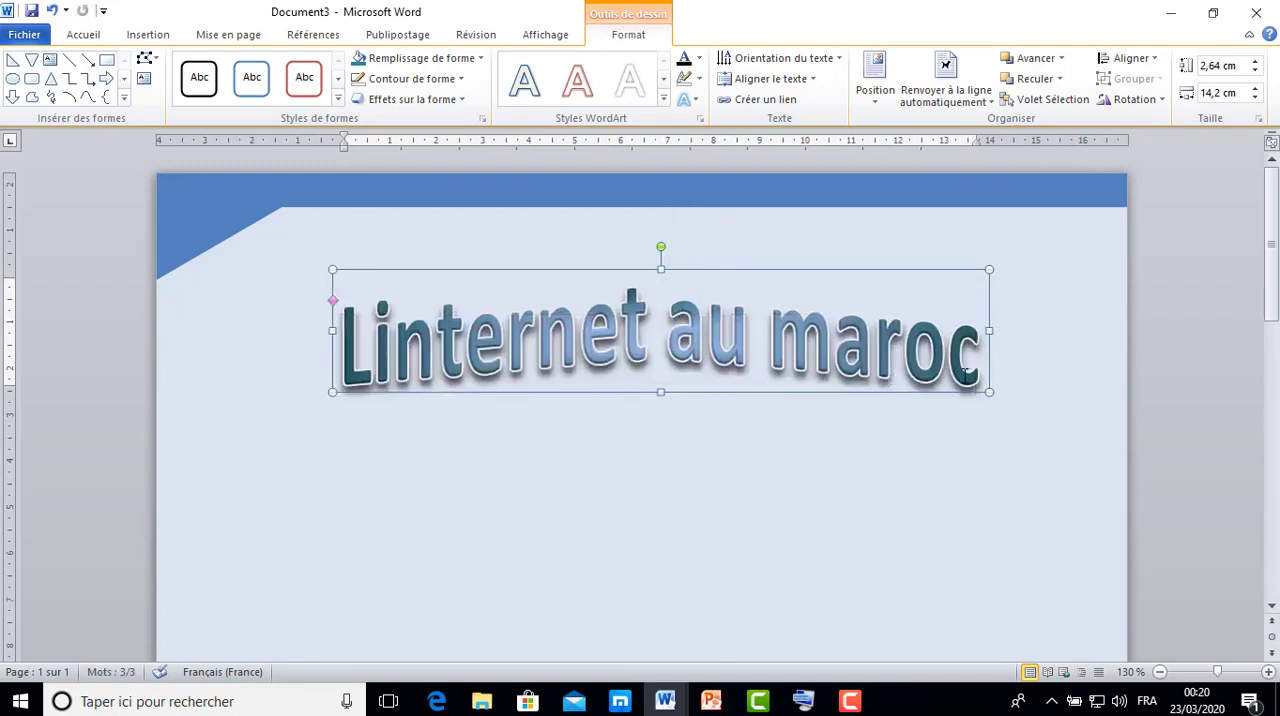
Apply the outer shadow Décalage diagonal vers le bas à gauche to the title.
click(697, 103)
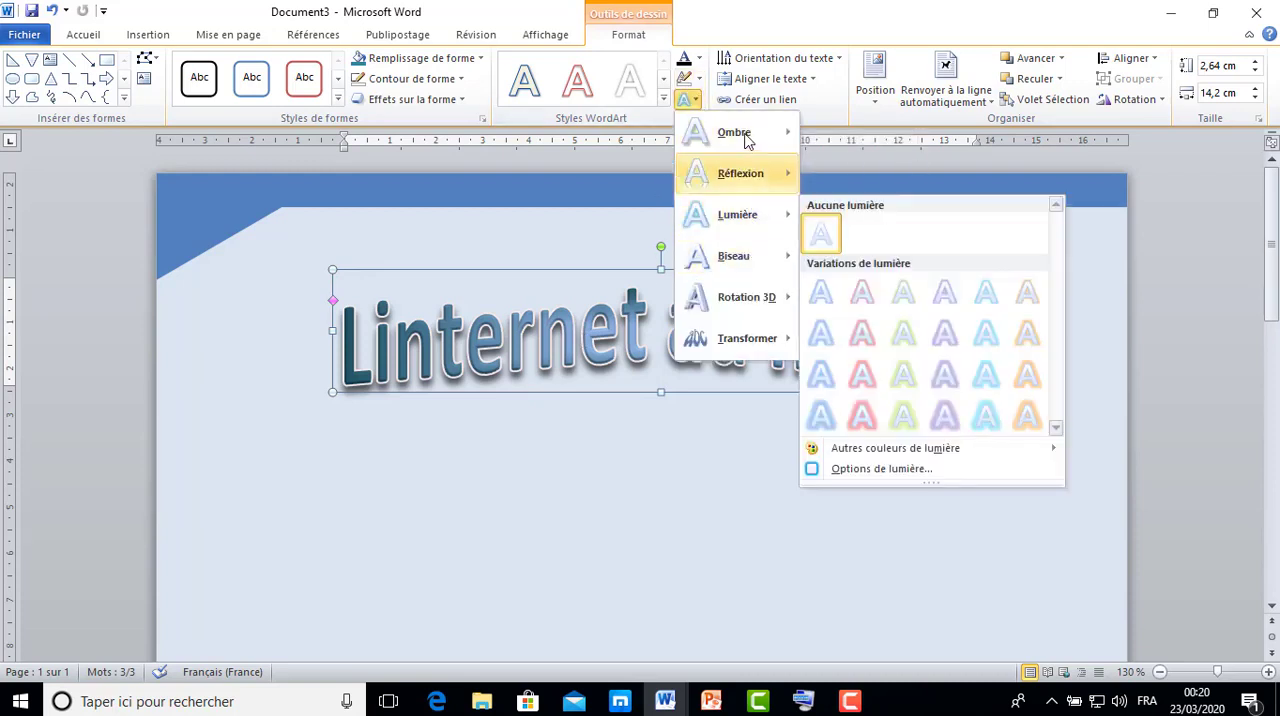
mouse_move(745, 131)
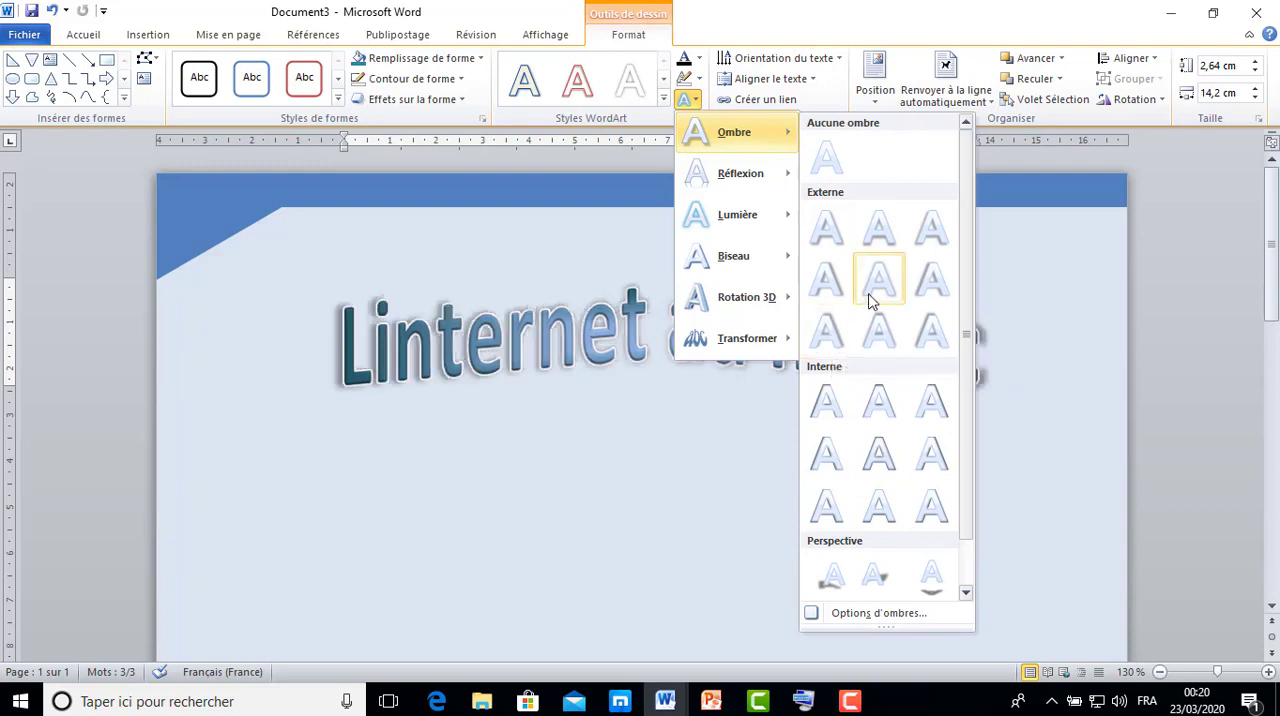
click(928, 232)
click(829, 465)
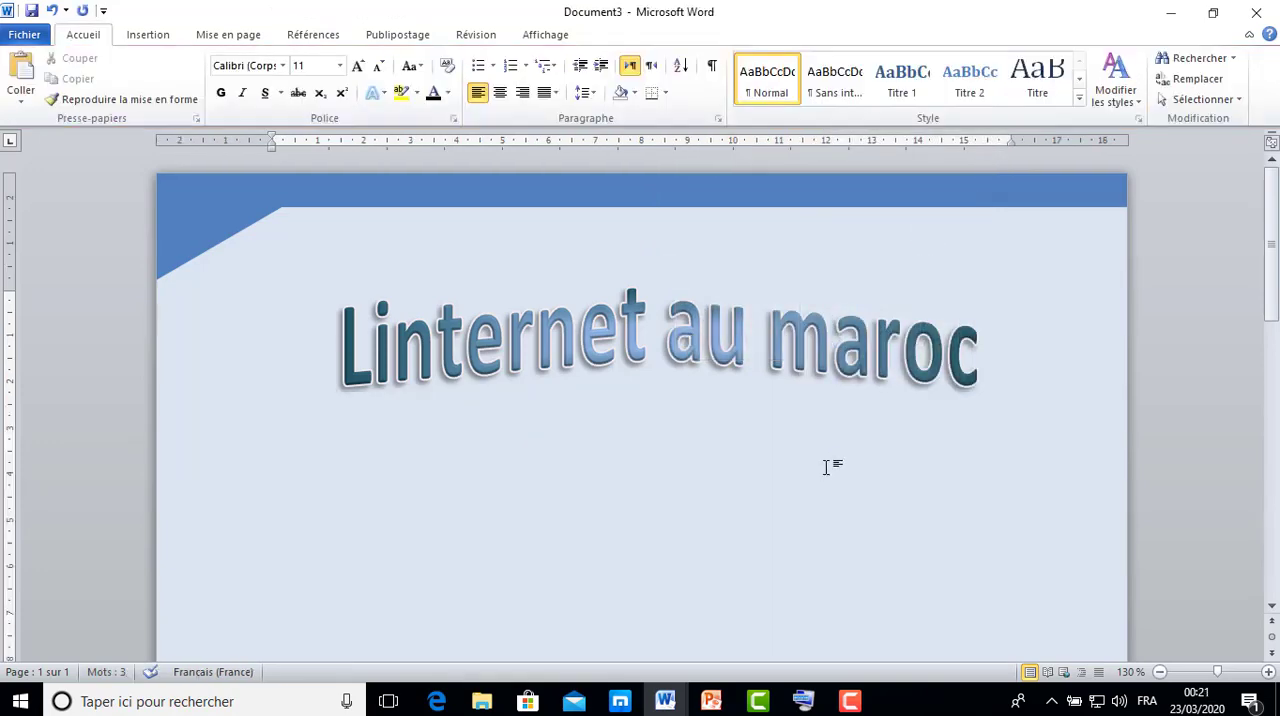
Move the title up slightly, closer to the header band, and deselect it.
click(801, 337)
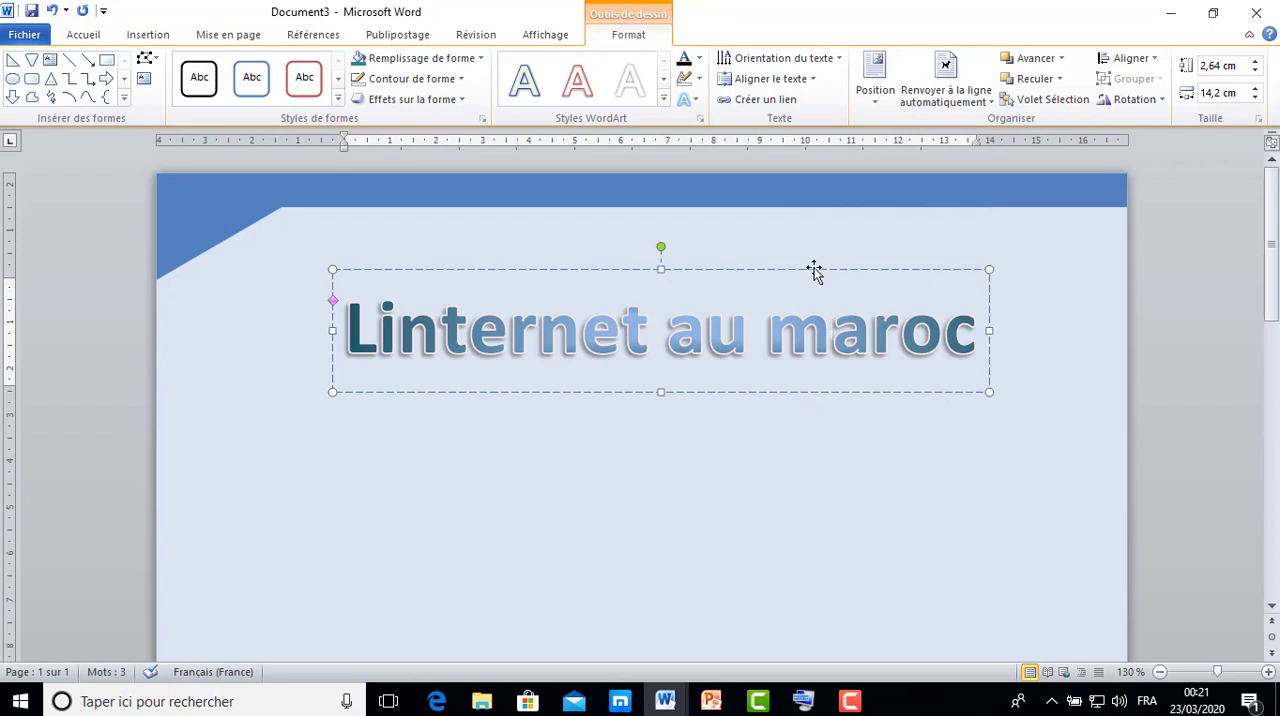
drag(814, 270, 814, 264)
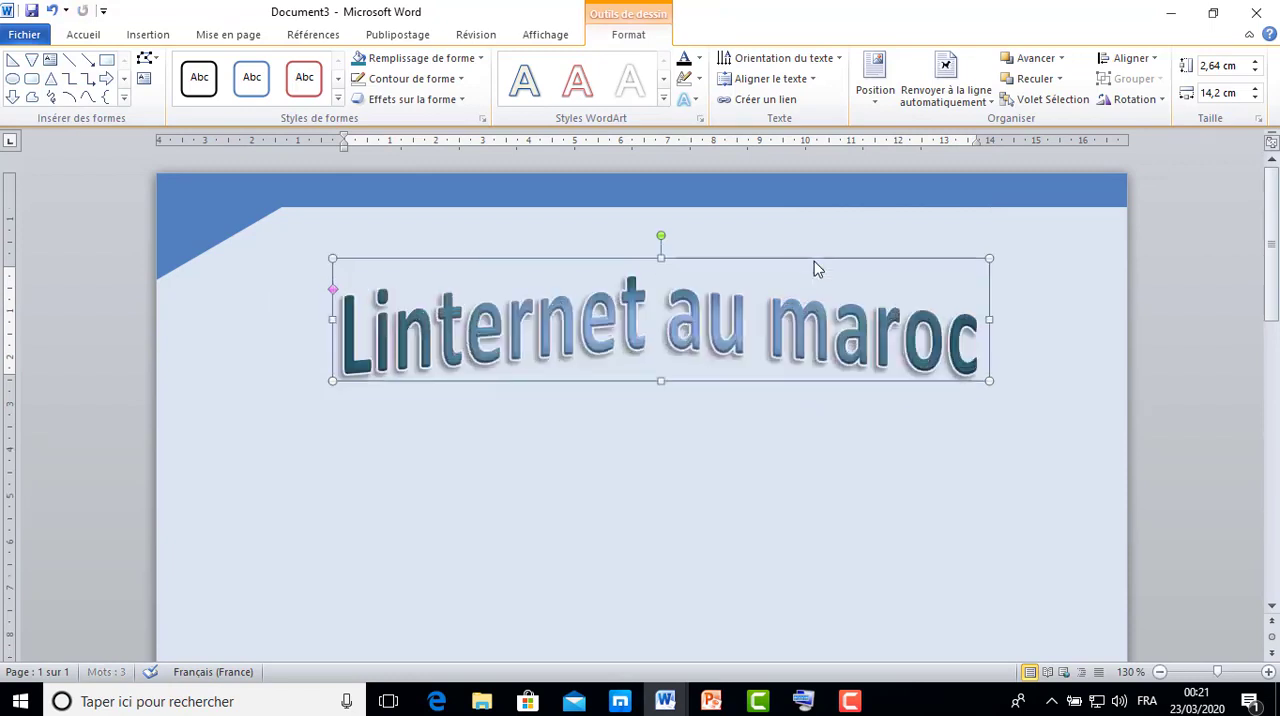
click(831, 434)
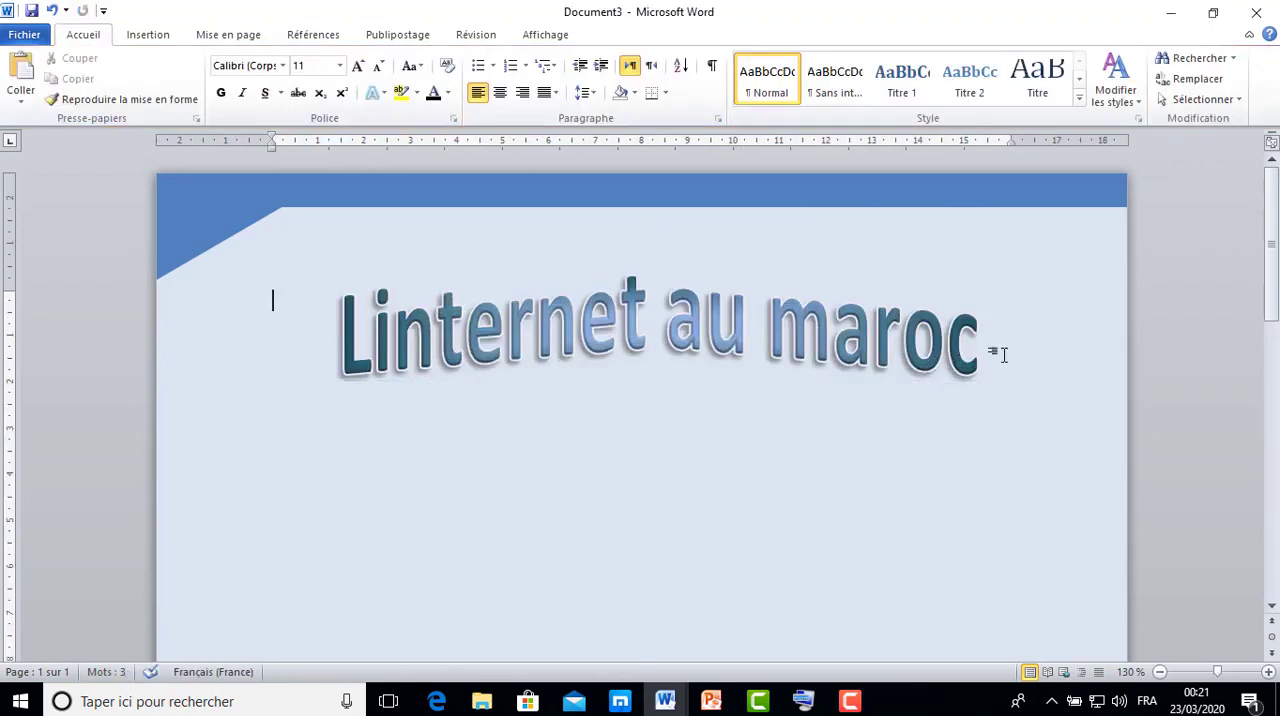
Select the whole title text and set its outline to Sans contour.
click(895, 328)
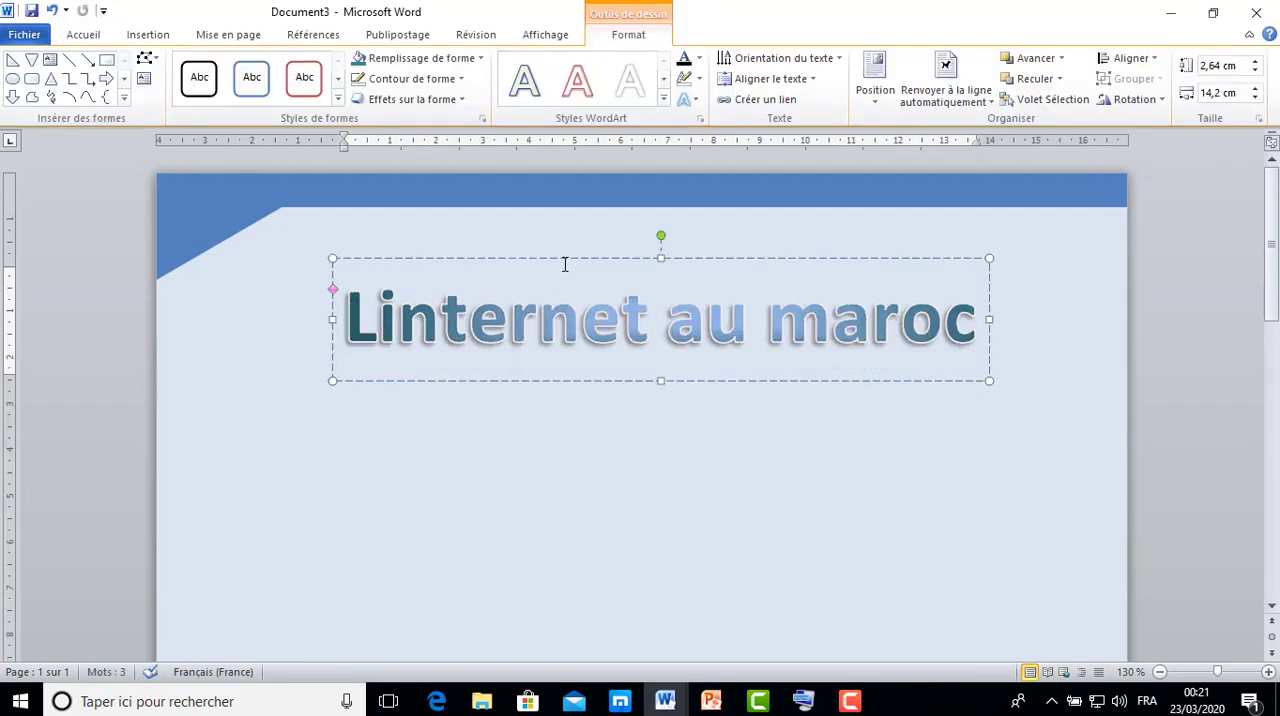
drag(378, 326, 628, 328)
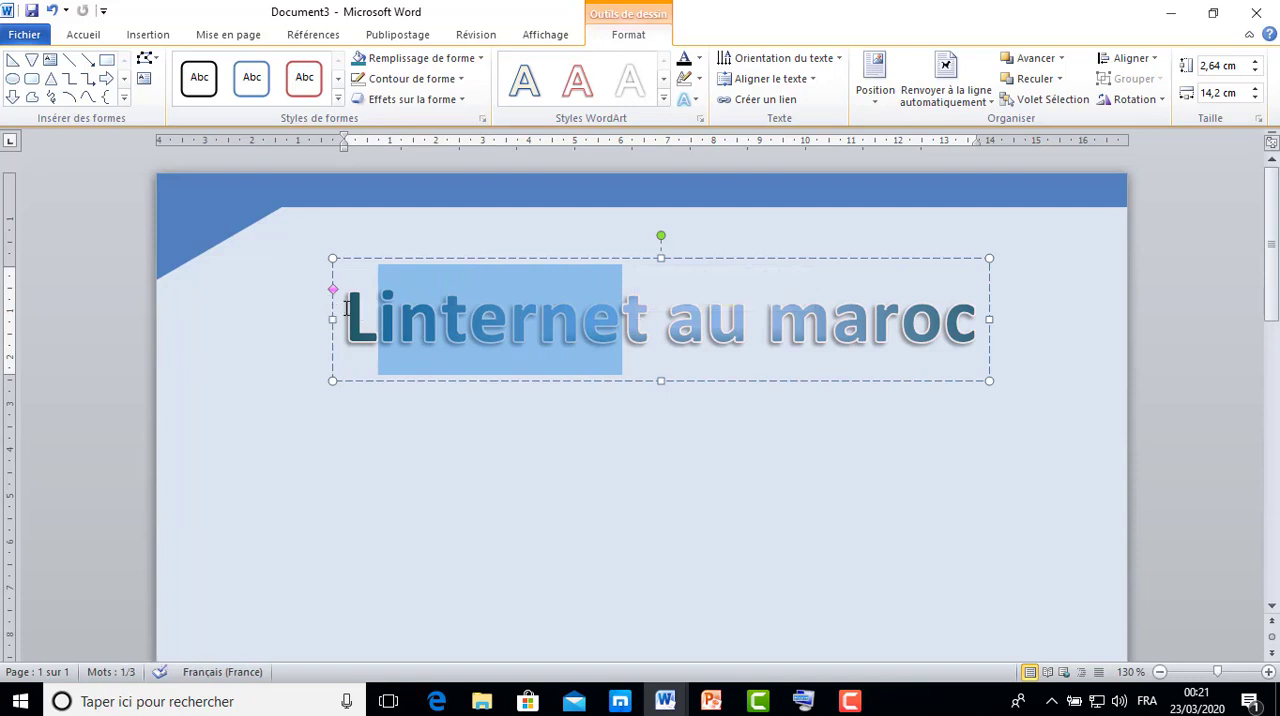
drag(346, 308, 904, 304)
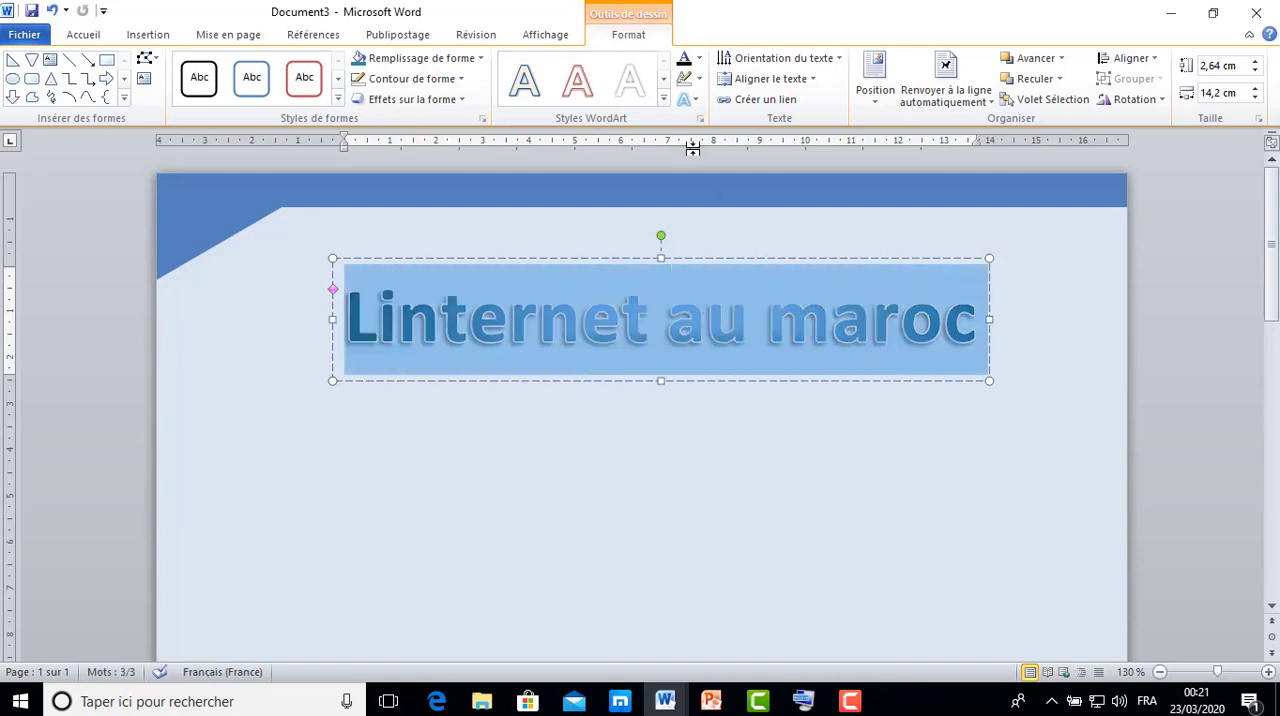
click(699, 82)
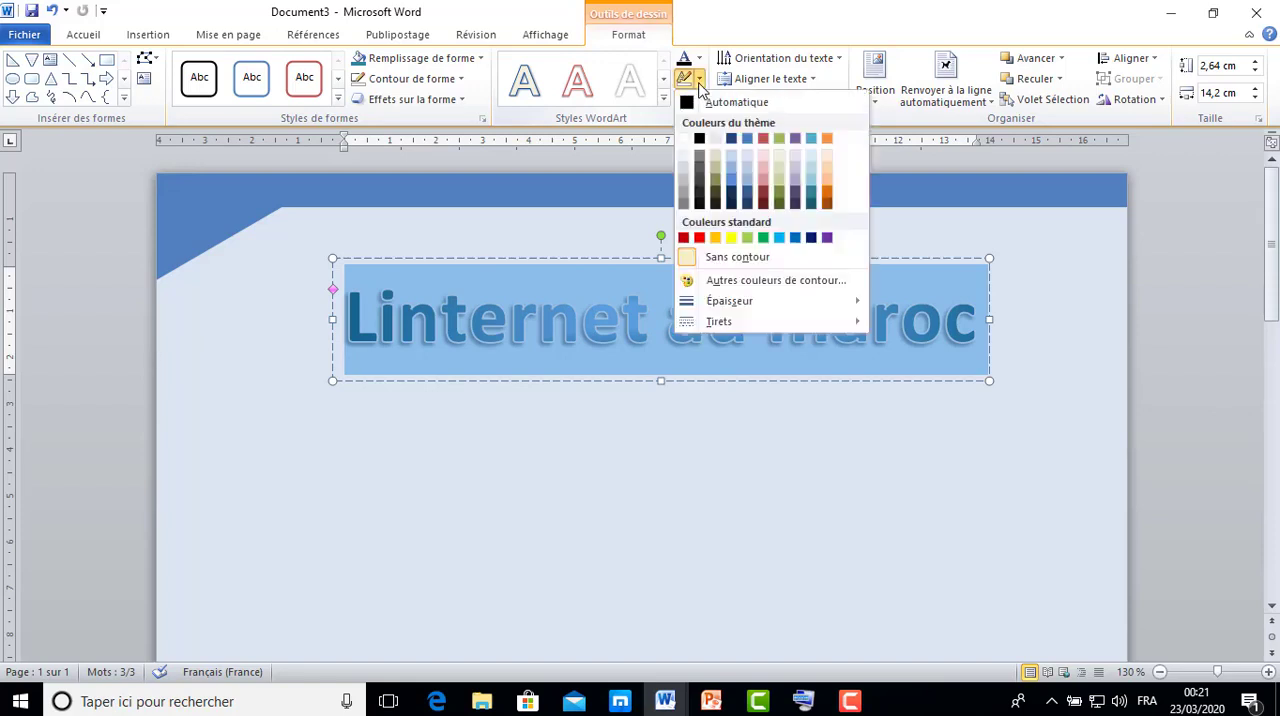
click(753, 257)
click(819, 415)
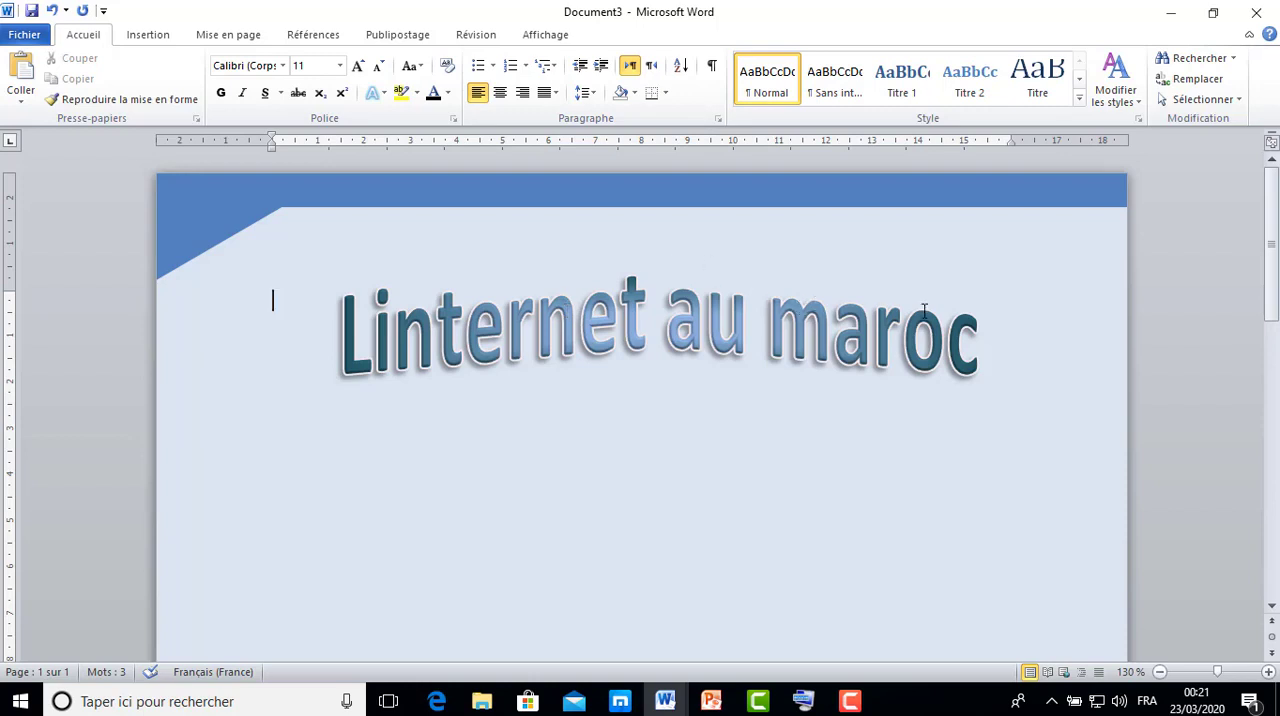
click(370, 300)
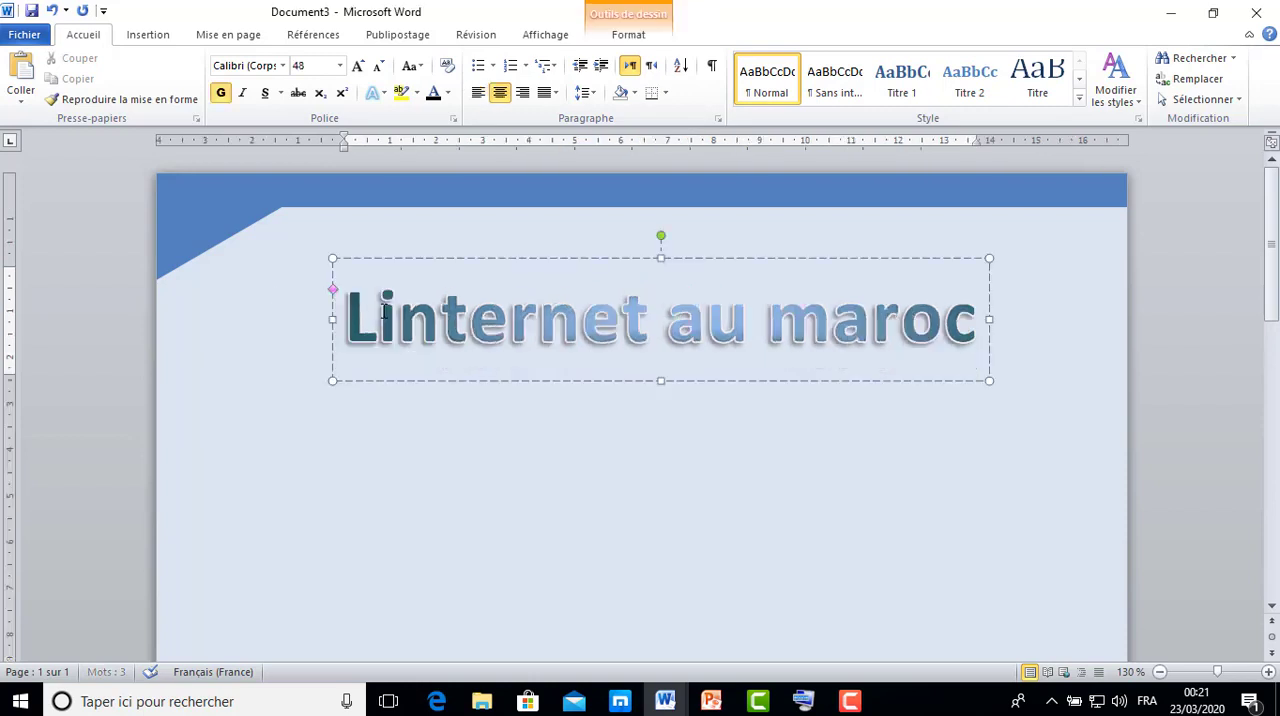
drag(345, 318, 650, 318)
drag(733, 280, 951, 277)
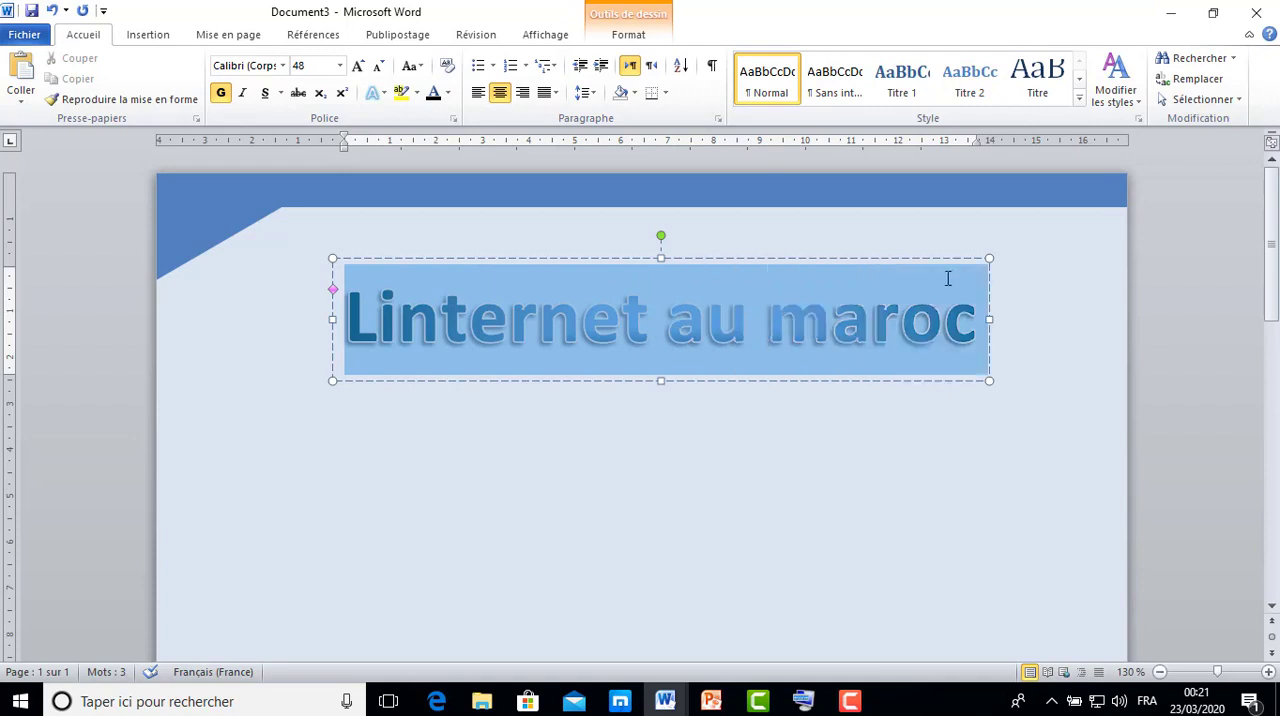
click(622, 36)
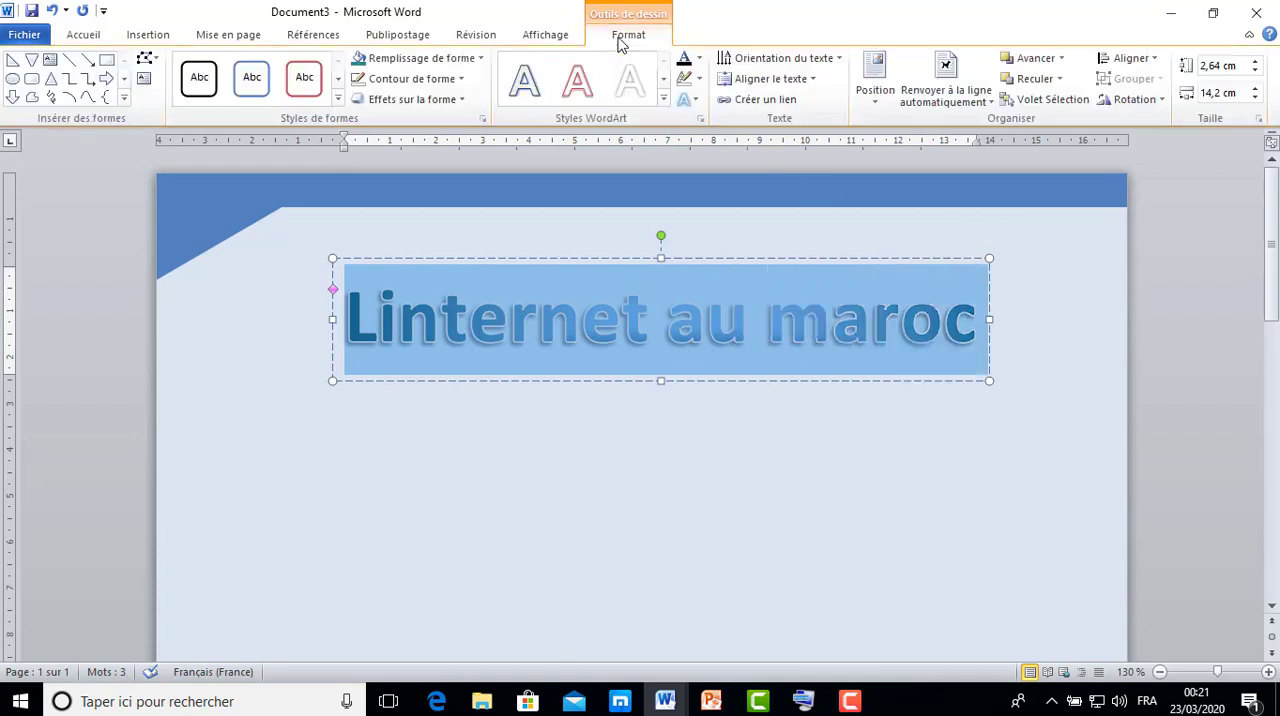
click(699, 80)
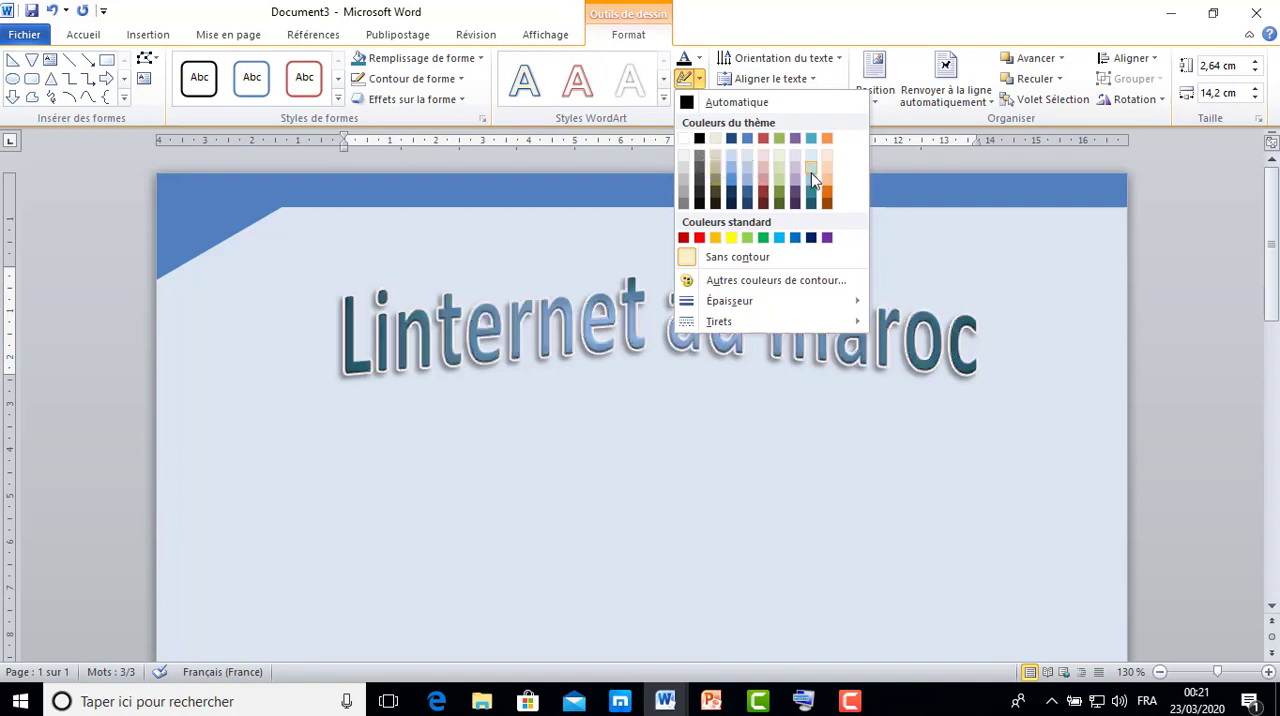
key(Escape)
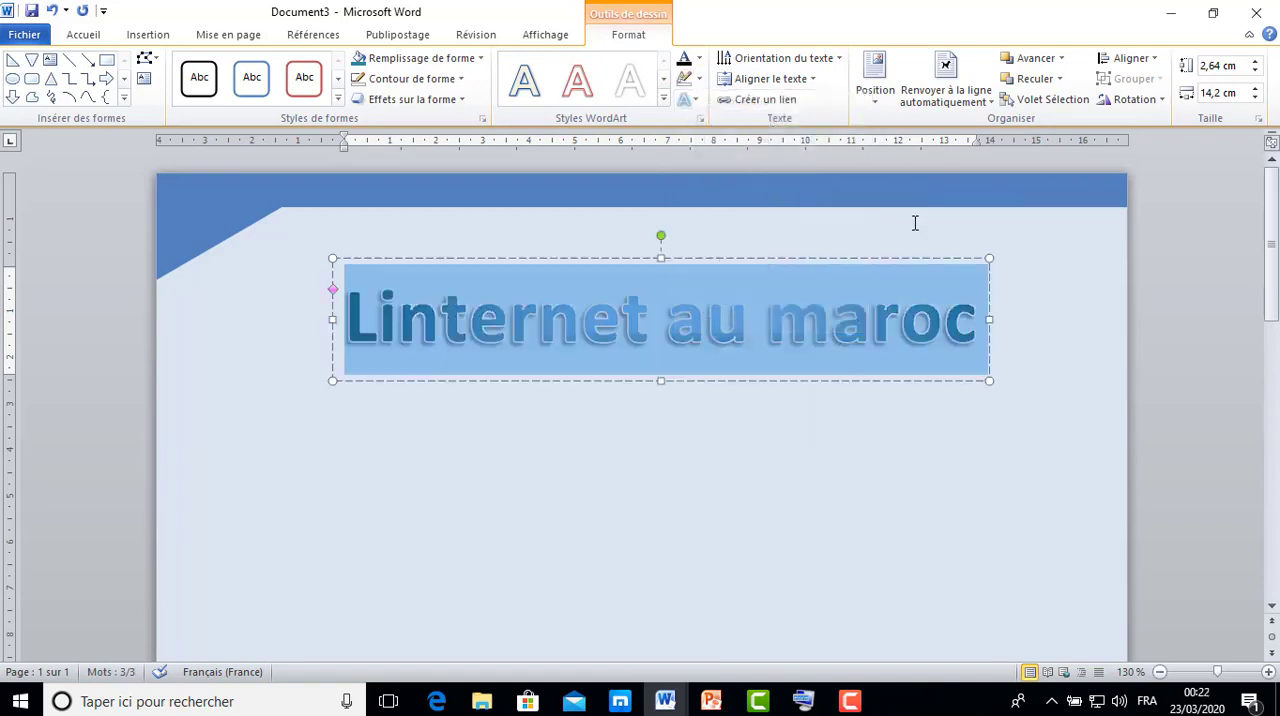
click(608, 428)
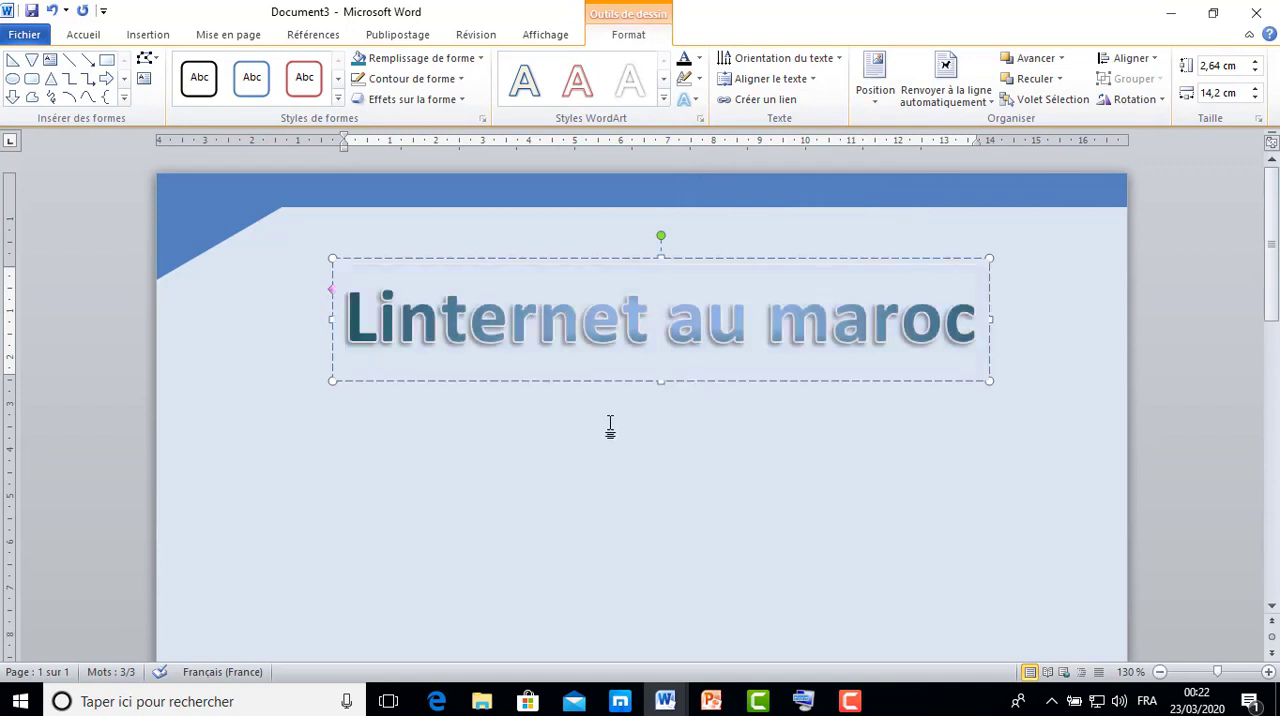
Increase the curvature of the title's arch warp and move the title up, just under the header band.
click(608, 277)
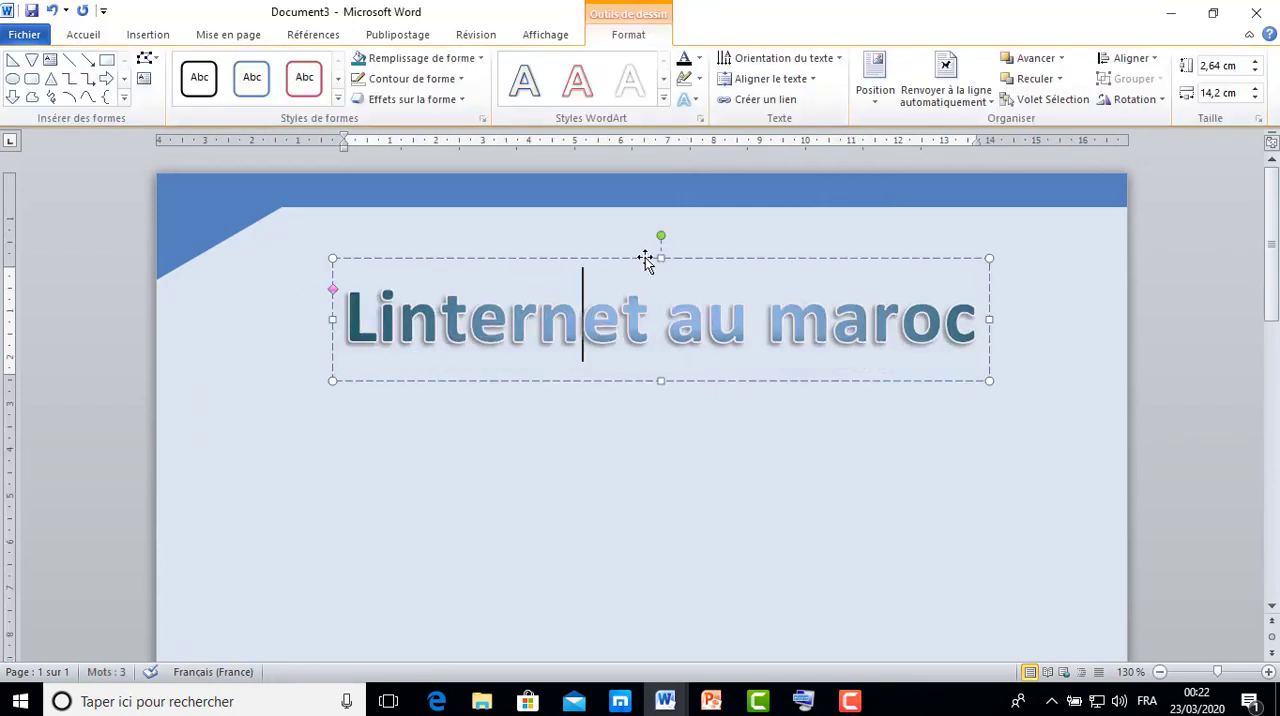
click(333, 307)
drag(333, 307, 335, 324)
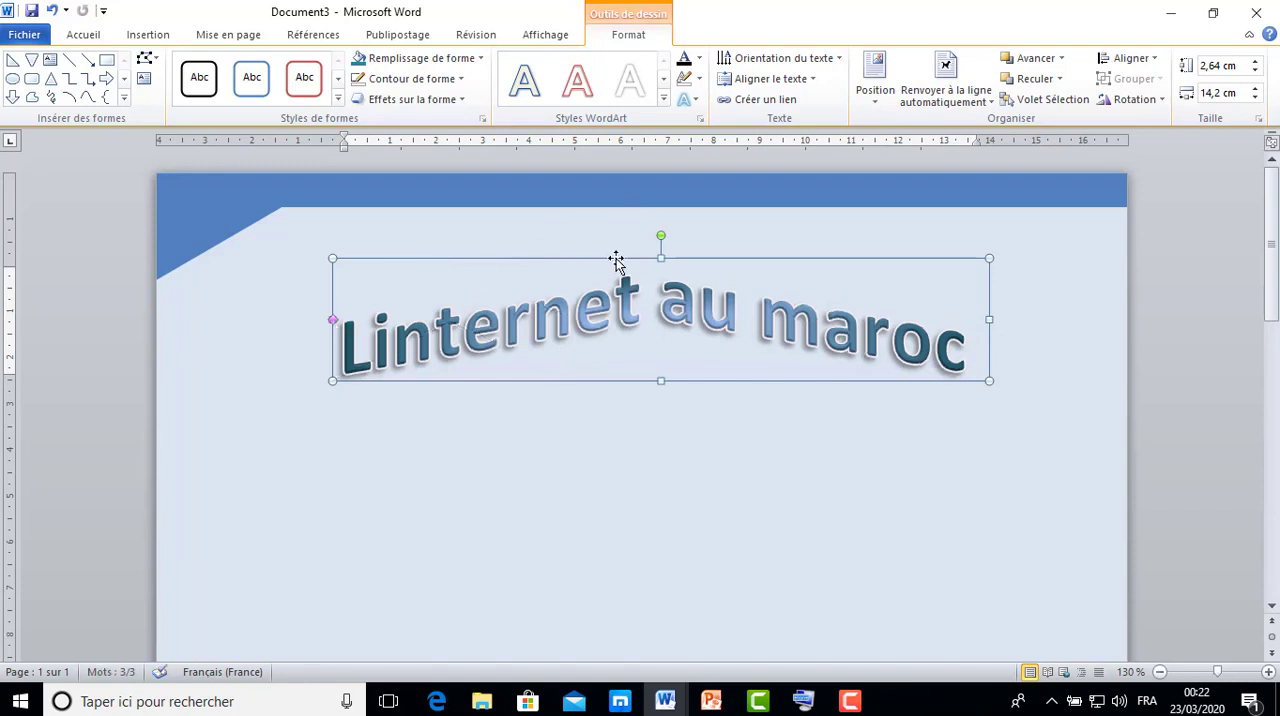
drag(613, 257, 609, 228)
click(757, 370)
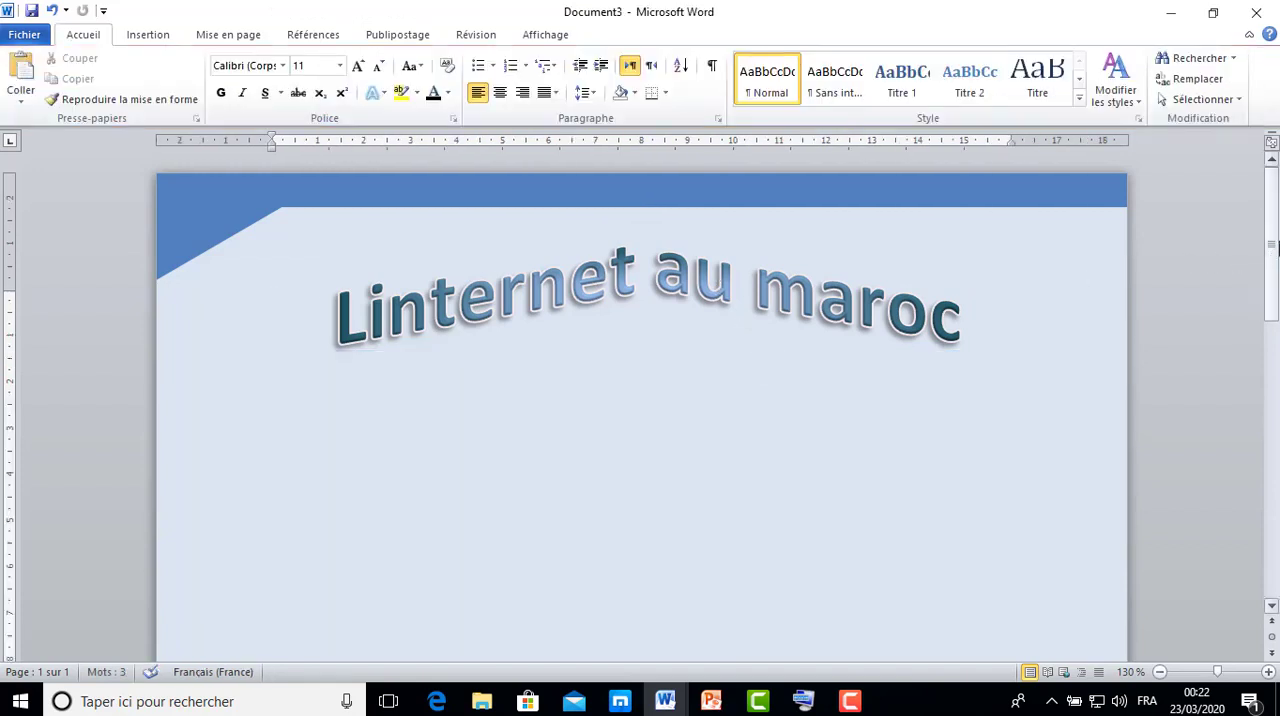
Check the article layout below the title in the magasine document and return to Document3.
drag(1272, 262, 1243, 259)
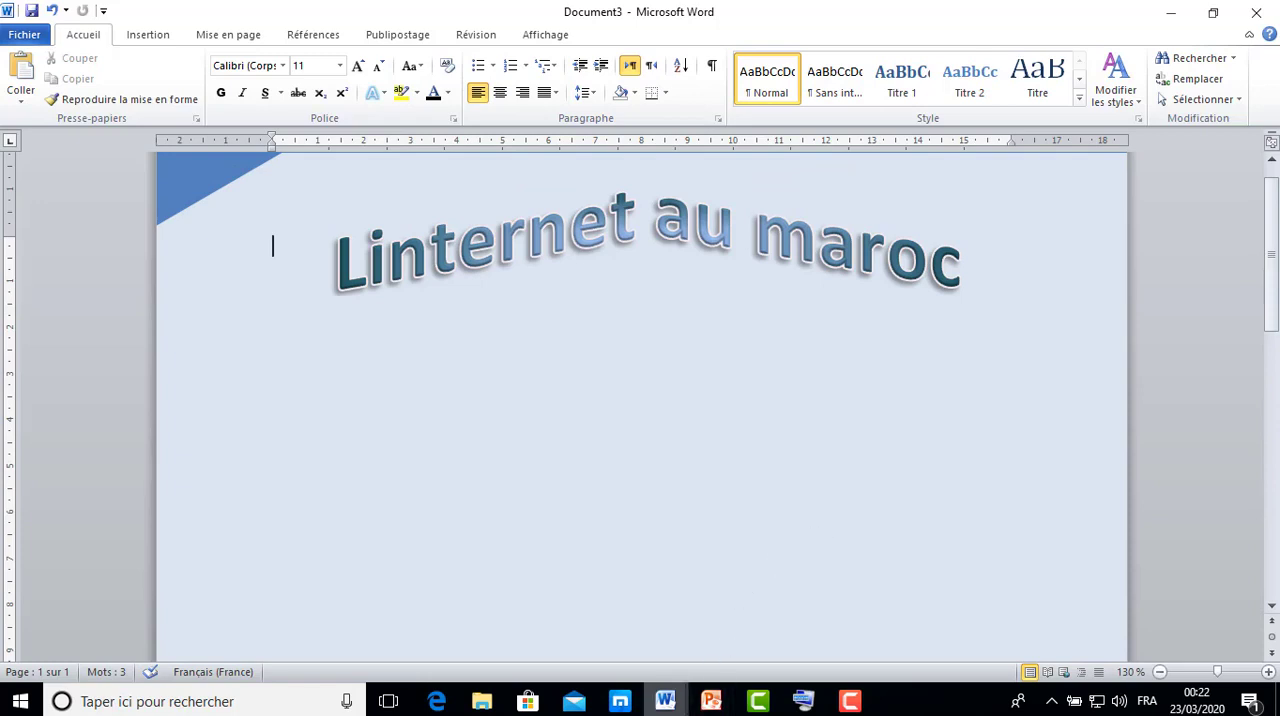
mouse_move(665, 700)
click(592, 658)
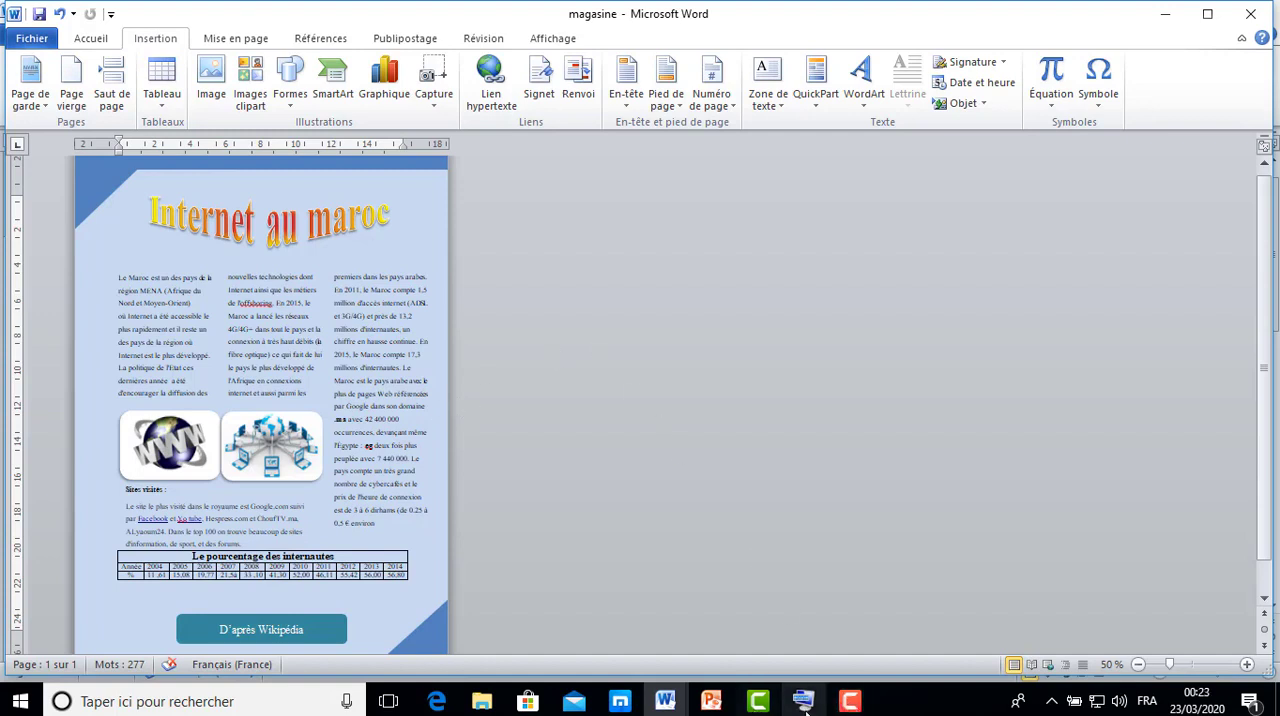
click(668, 704)
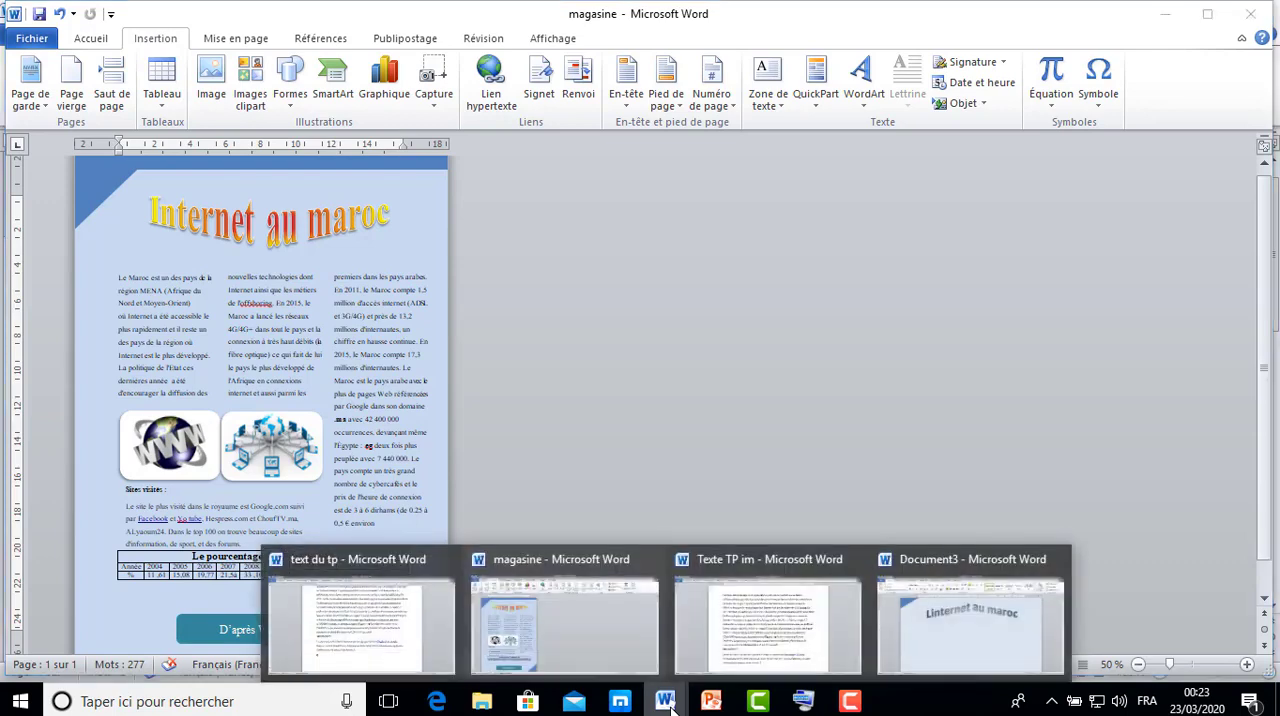
click(941, 642)
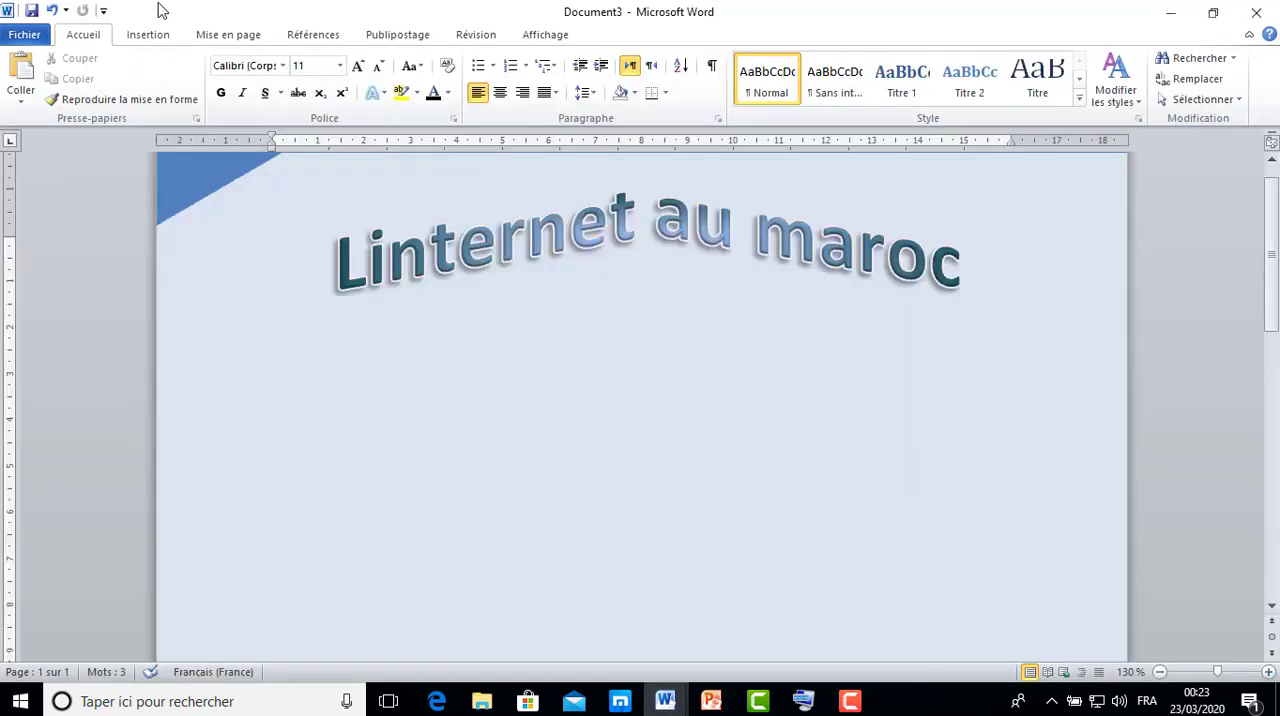
Draw a text box about 6.4 cm high and 4.1 cm wide below the start of the title.
click(147, 35)
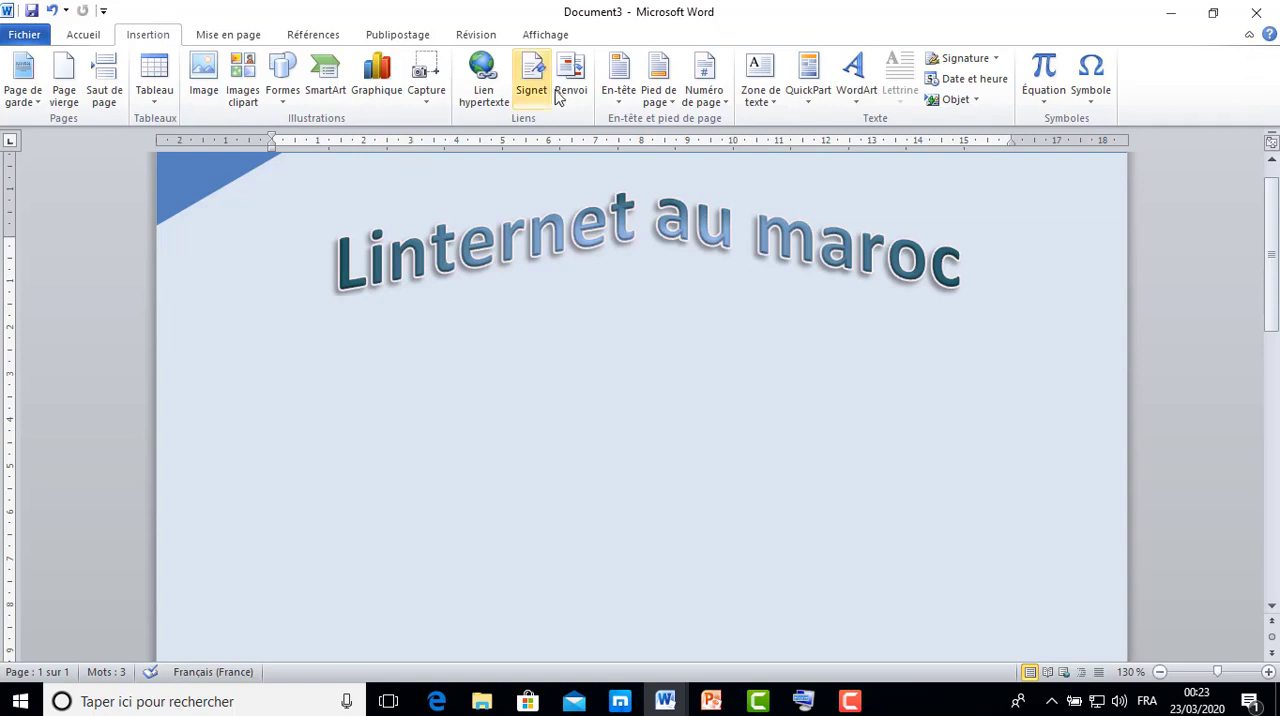
click(776, 102)
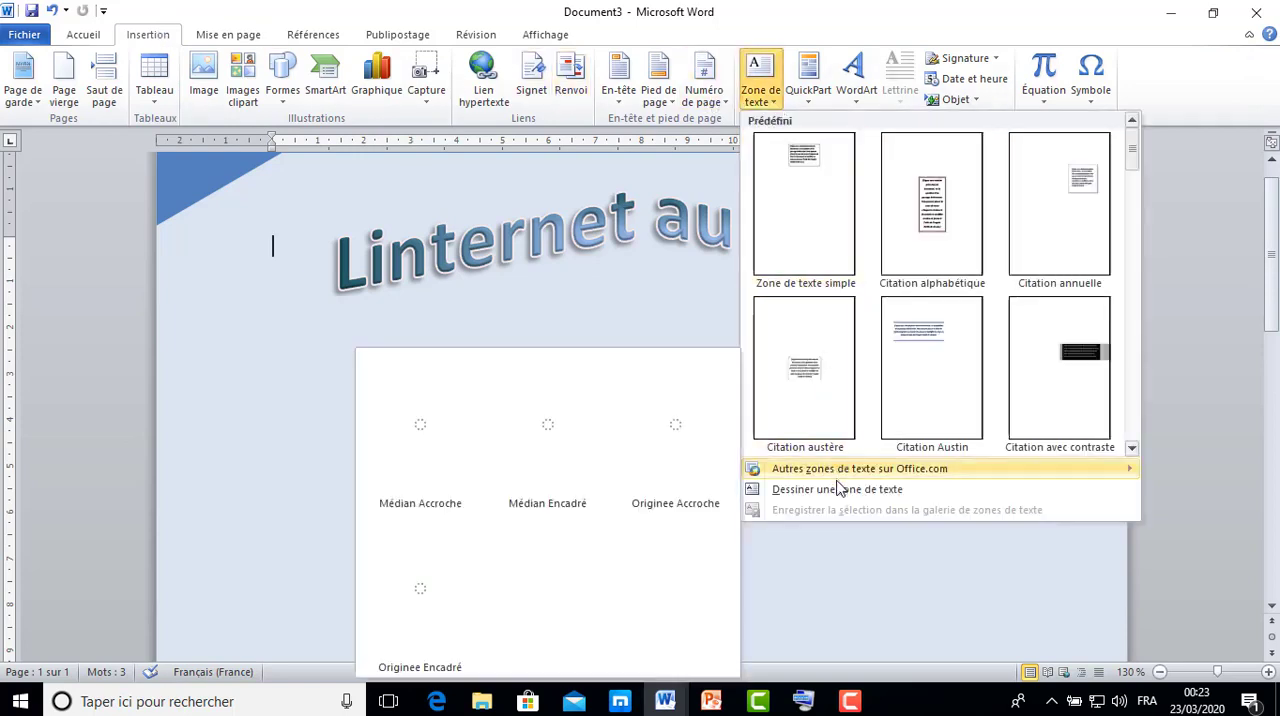
click(838, 490)
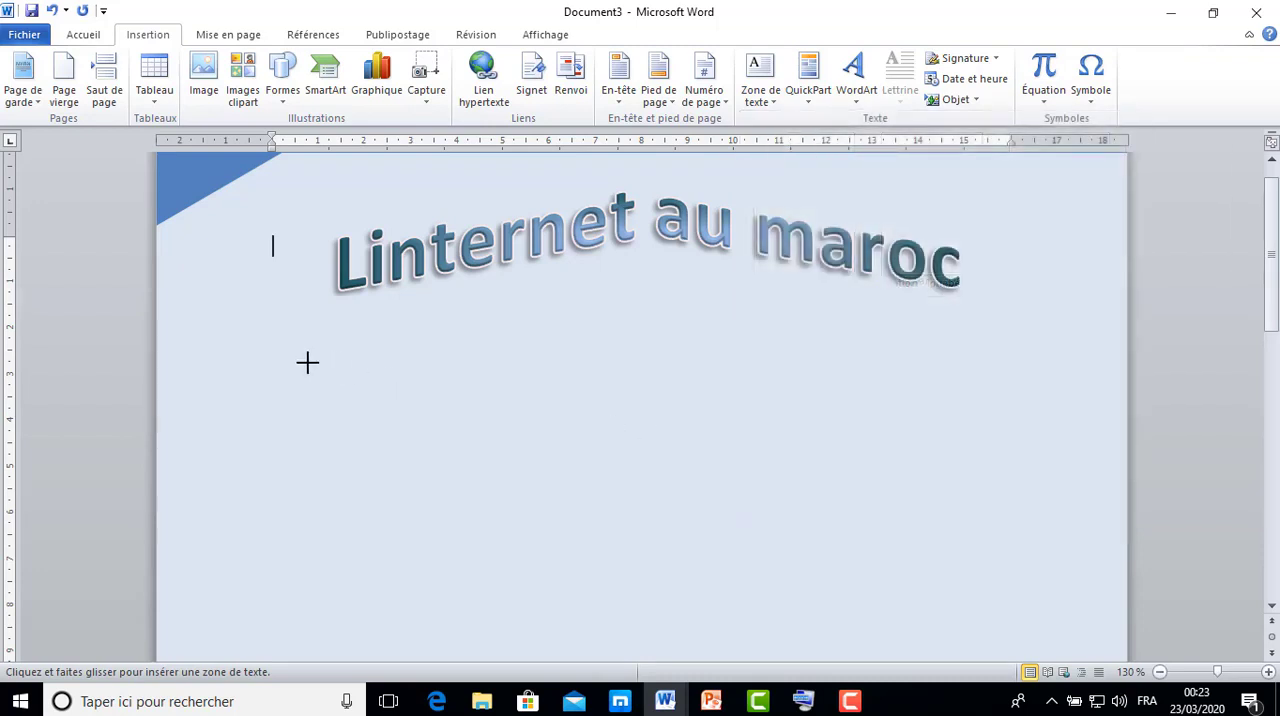
drag(240, 341, 429, 634)
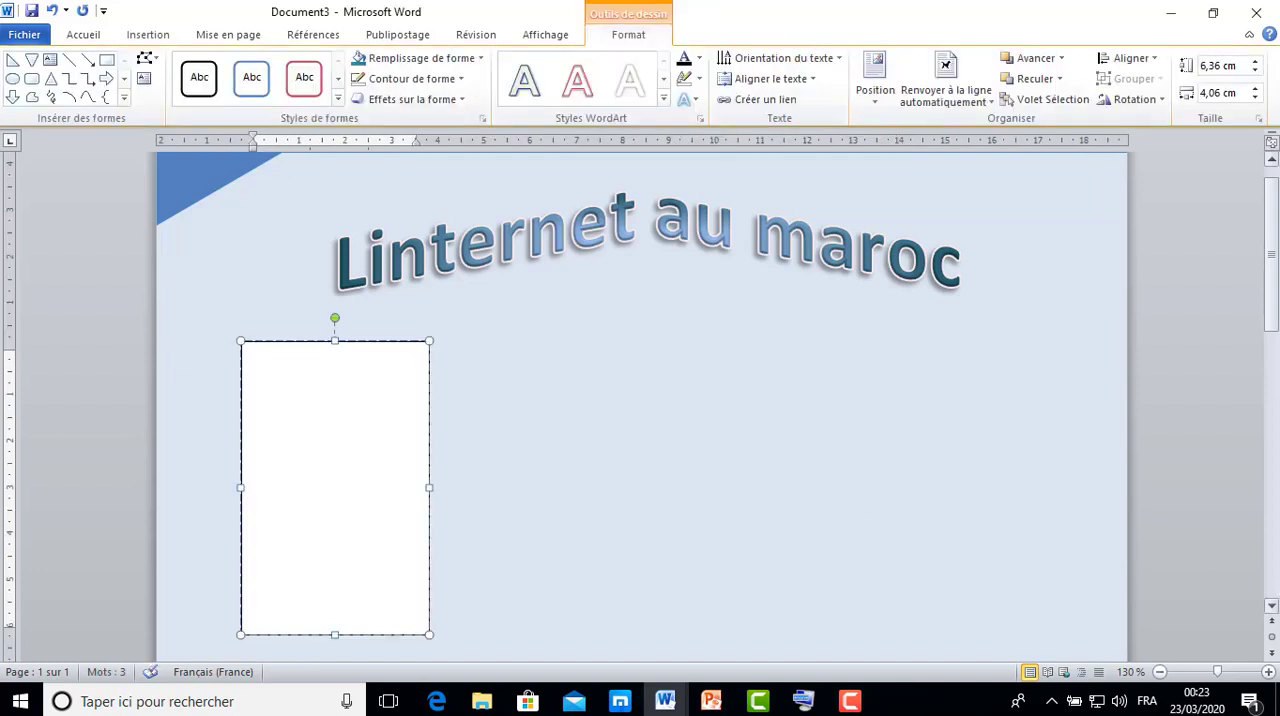
Try duplicating the text box across the page, placing one copy beside it and another near the opposite margin.
click(1271, 607)
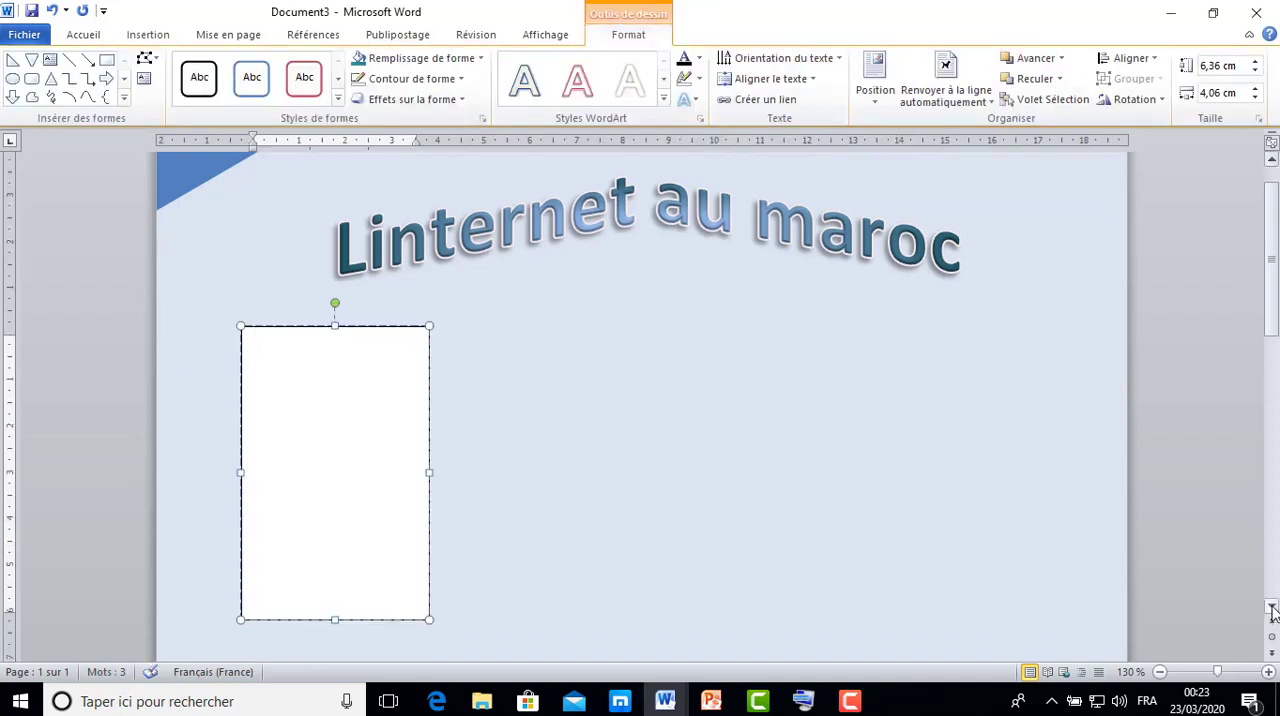
click(1271, 610)
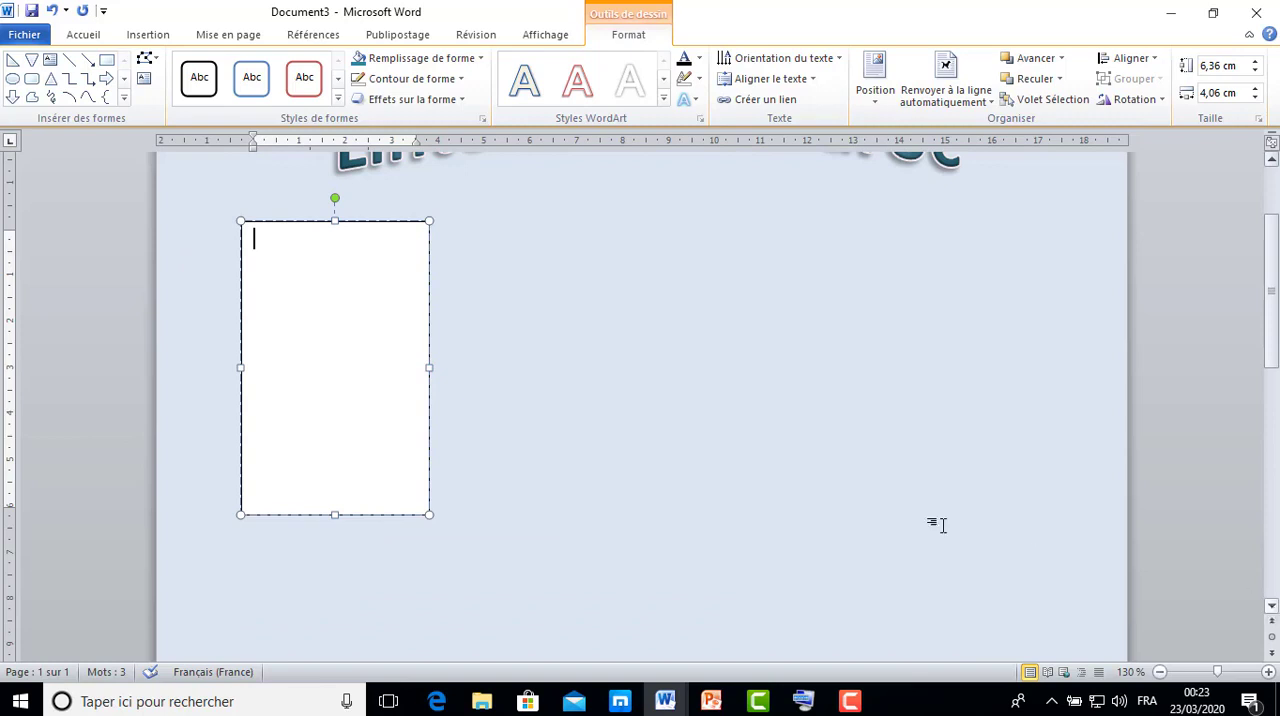
click(372, 220)
drag(372, 220, 569, 215)
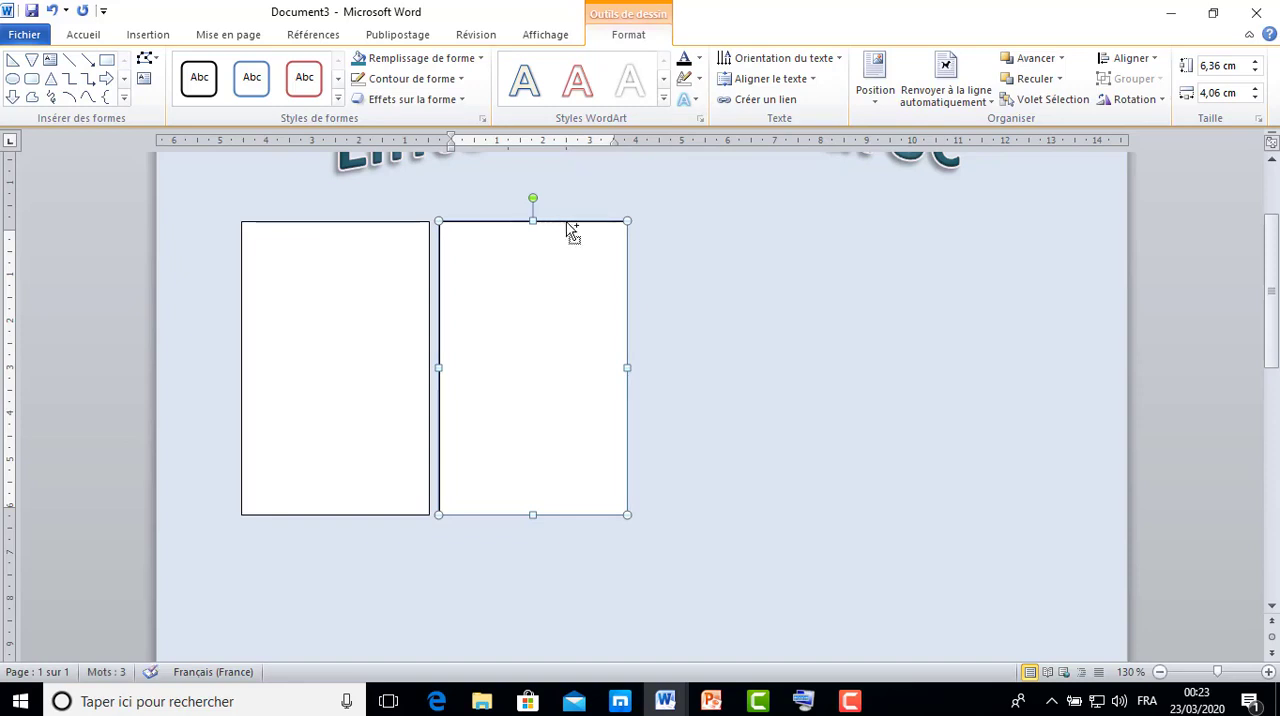
drag(565, 224, 918, 219)
Delete both copies of the text box, keeping only the original one.
click(610, 289)
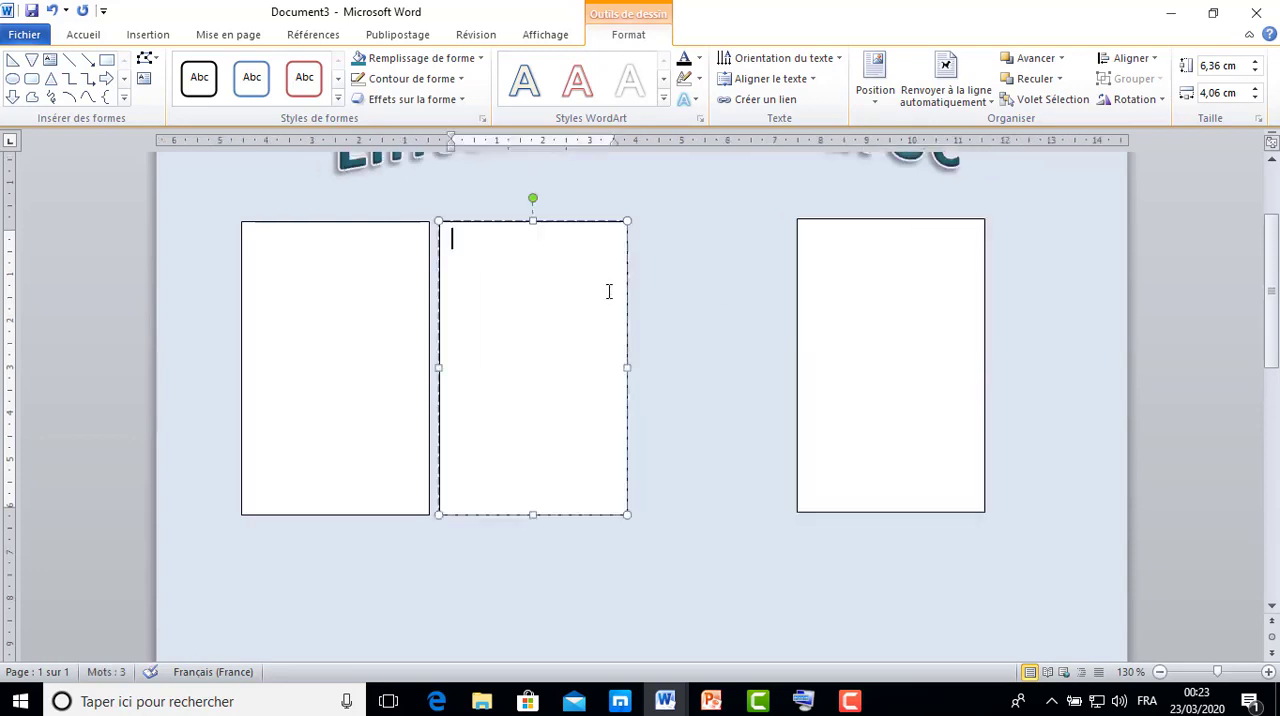
click(595, 222)
key(Delete)
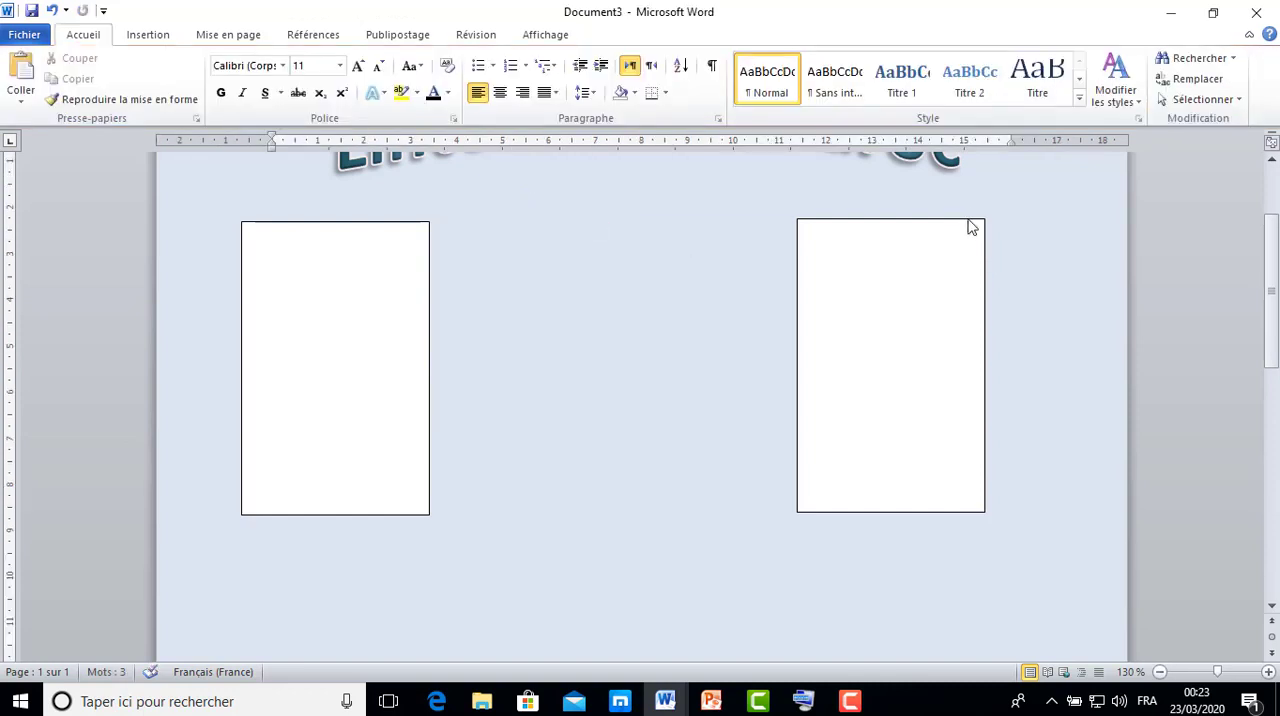
click(967, 220)
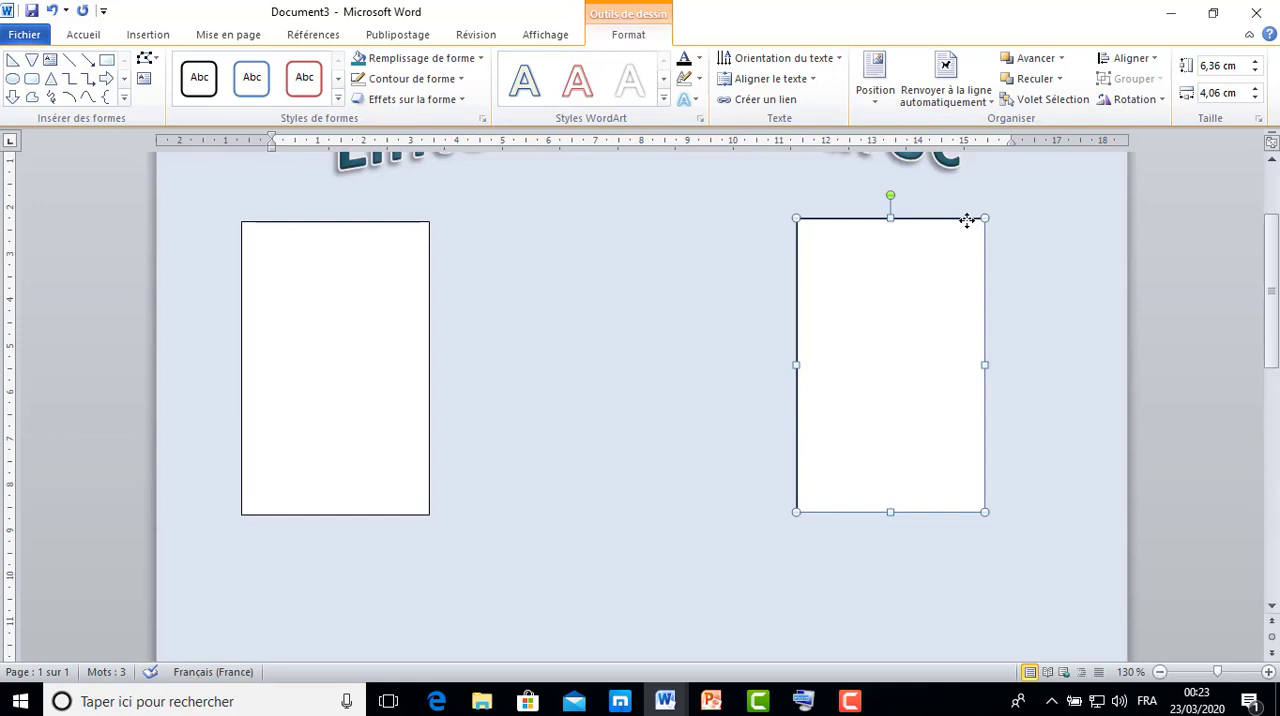
key(Delete)
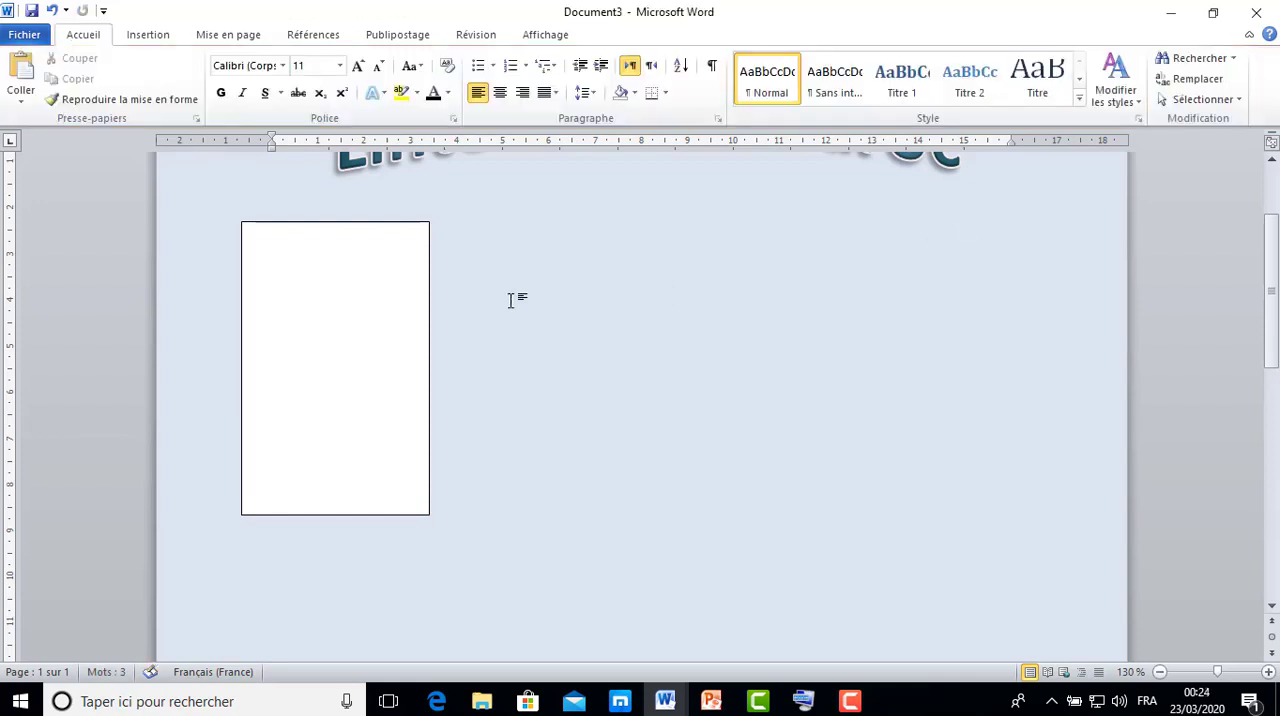
Widen the text box to about 5 cm and shift it slightly inward from the page edge.
click(360, 355)
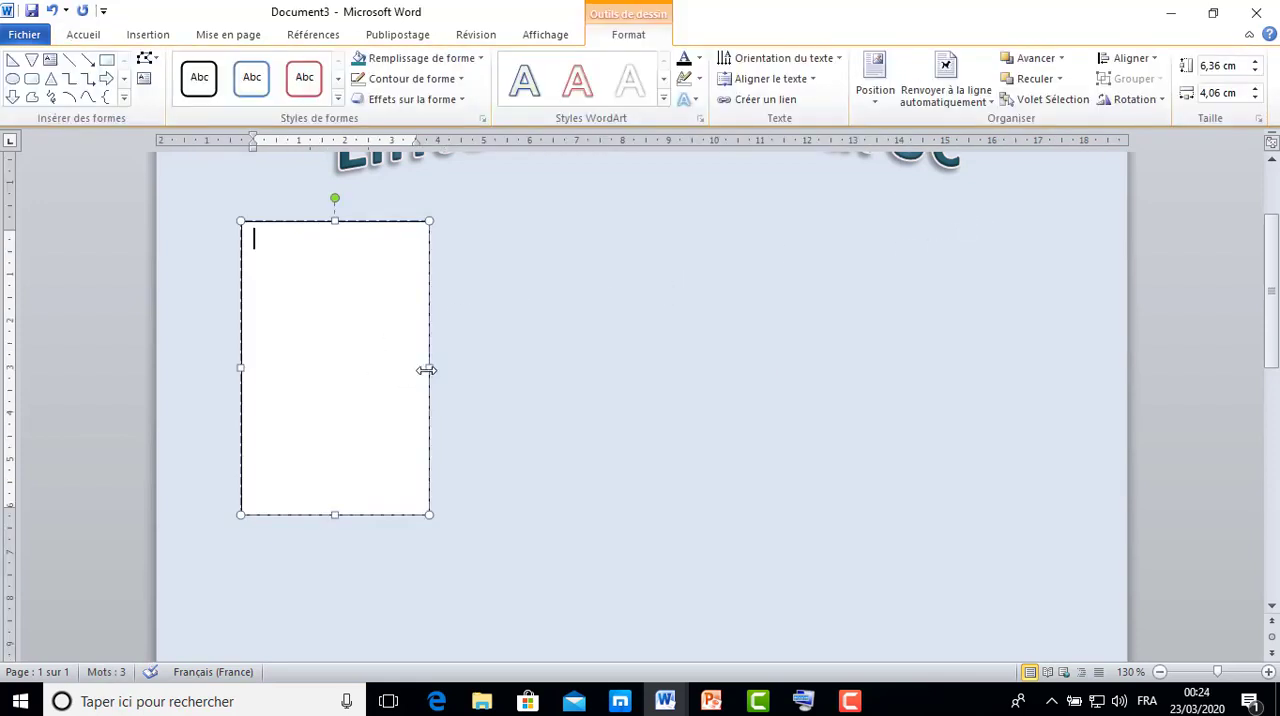
drag(428, 368, 473, 367)
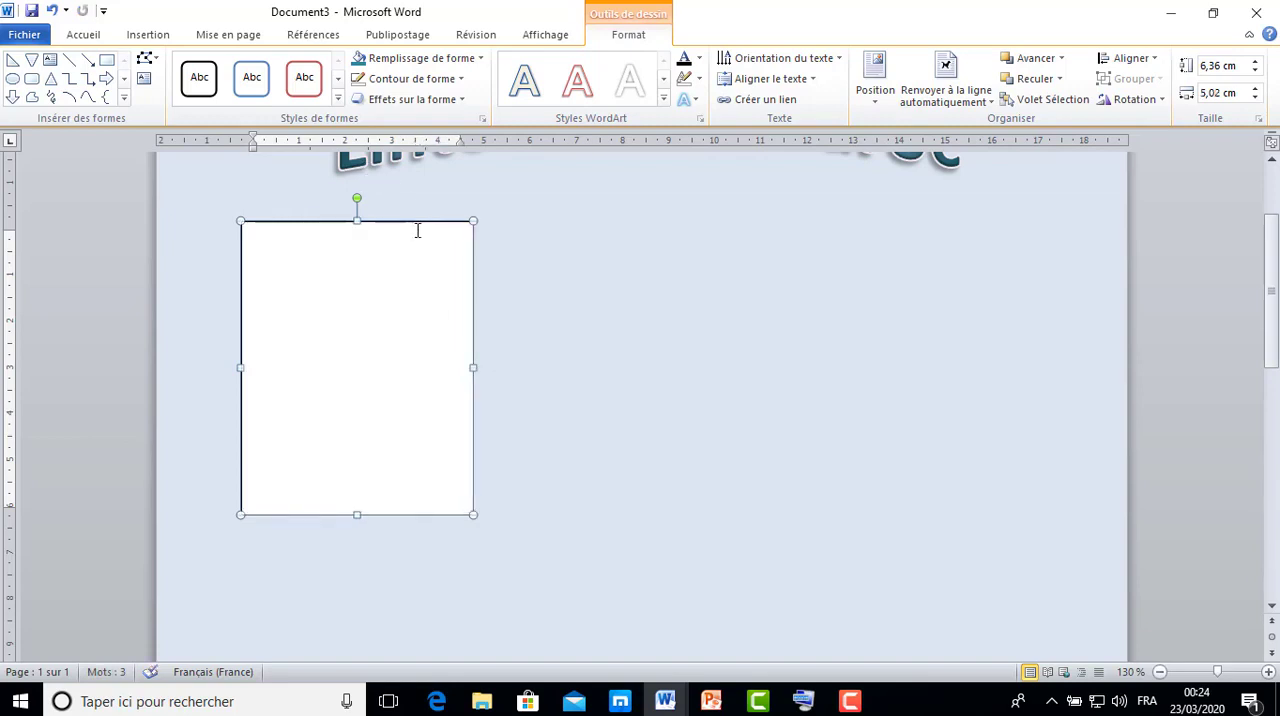
drag(414, 221, 434, 218)
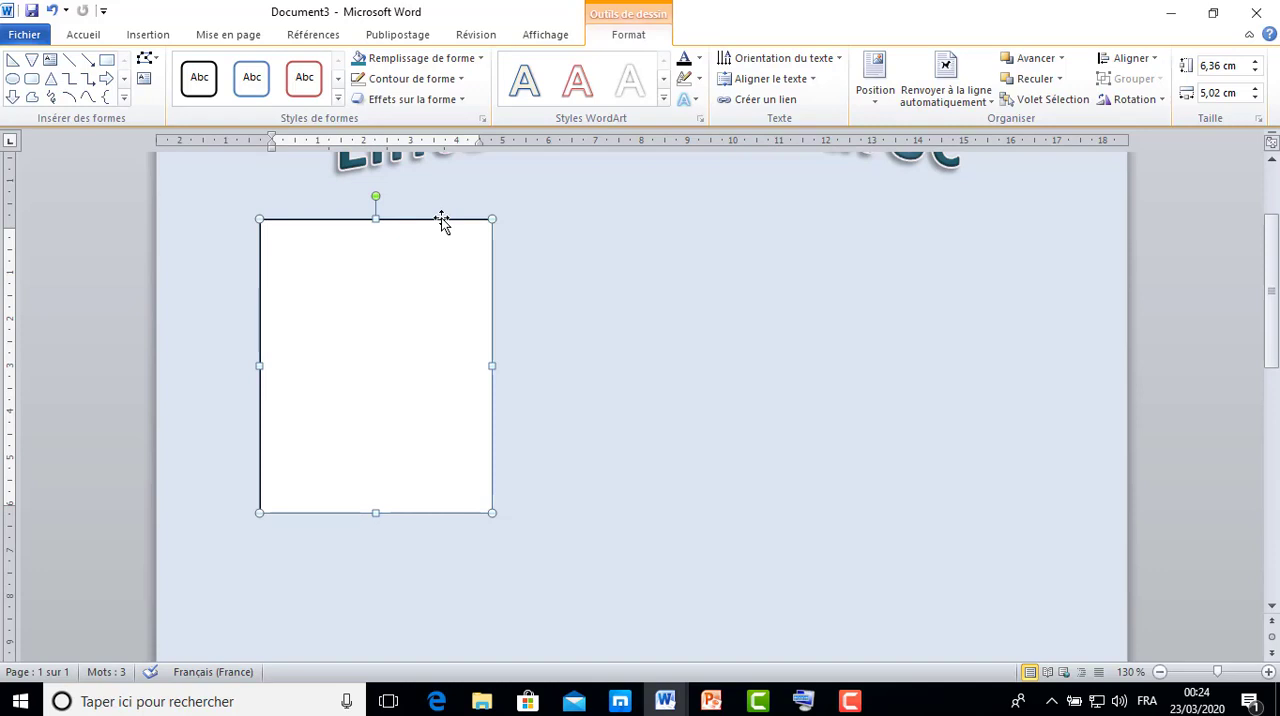
Duplicate the widened text box twice to form a row of three columns, and nudge the third down to align the tops.
drag(442, 222, 960, 211)
click(702, 214)
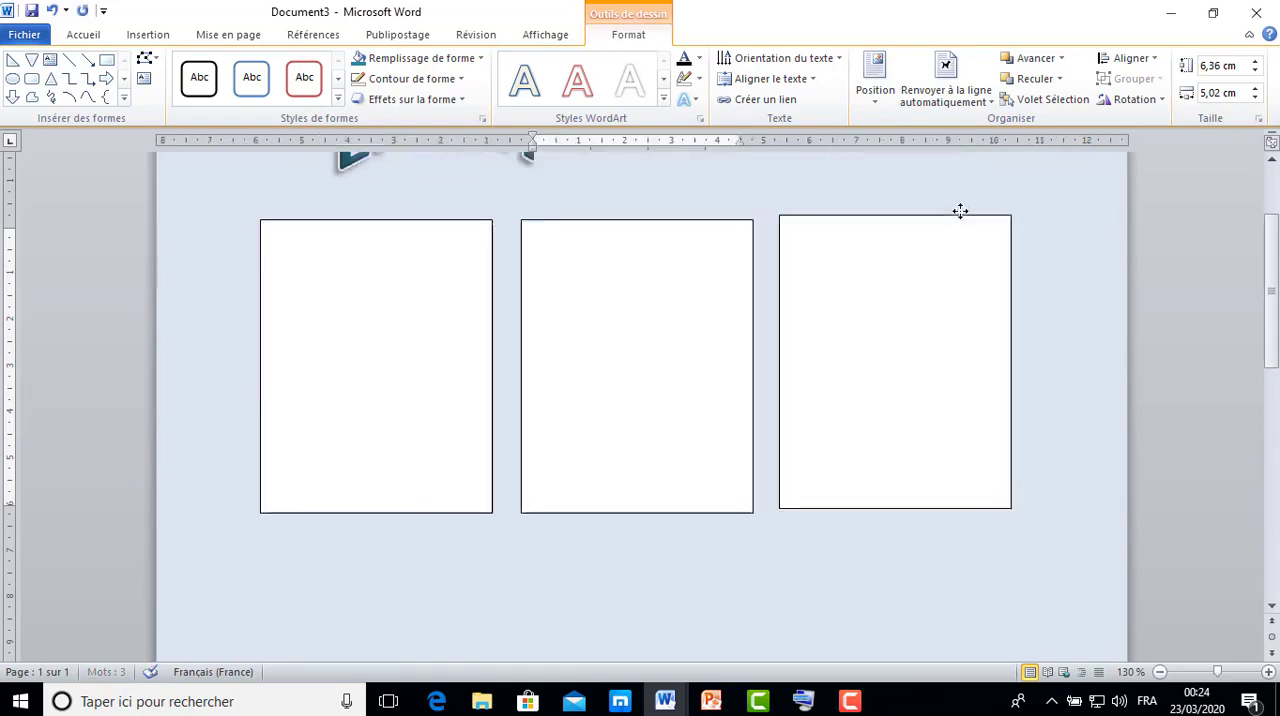
key(Down)
key(Down)
key(Down)
key(Down)
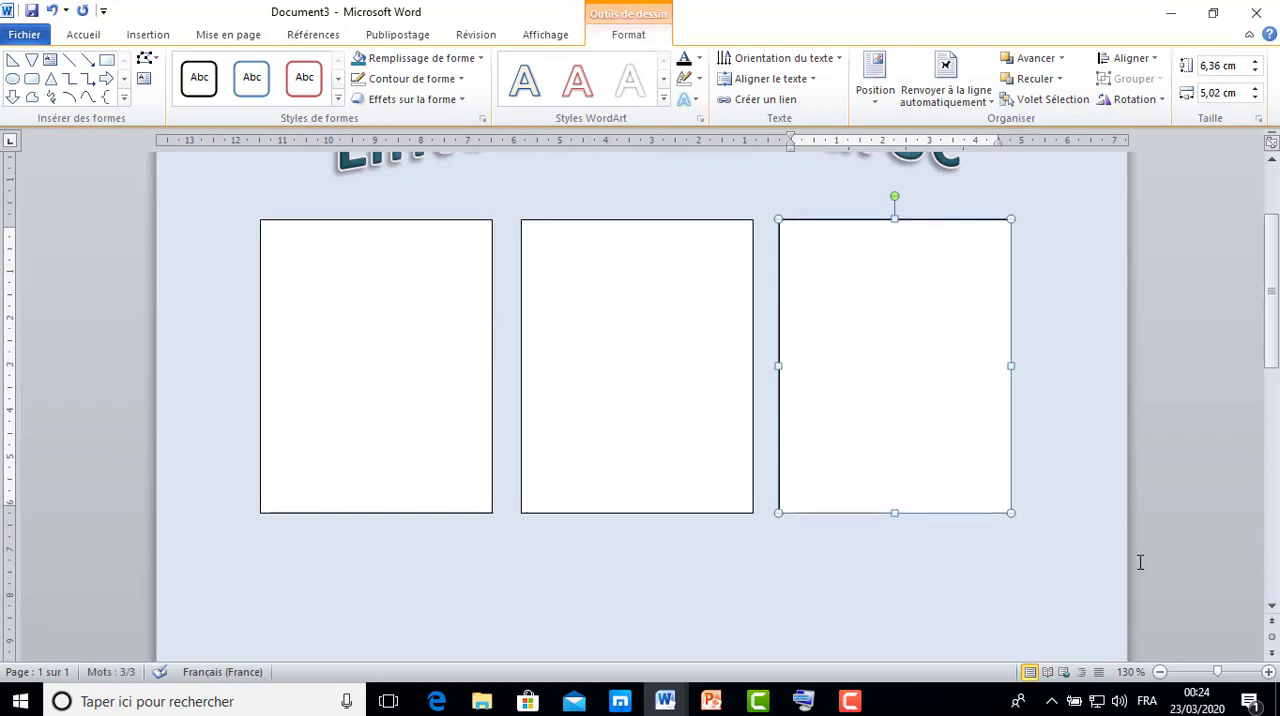
Lengthen the third text box toward the bottom of the page to a height of about 17.7 cm.
click(1159, 672)
click(1159, 672)
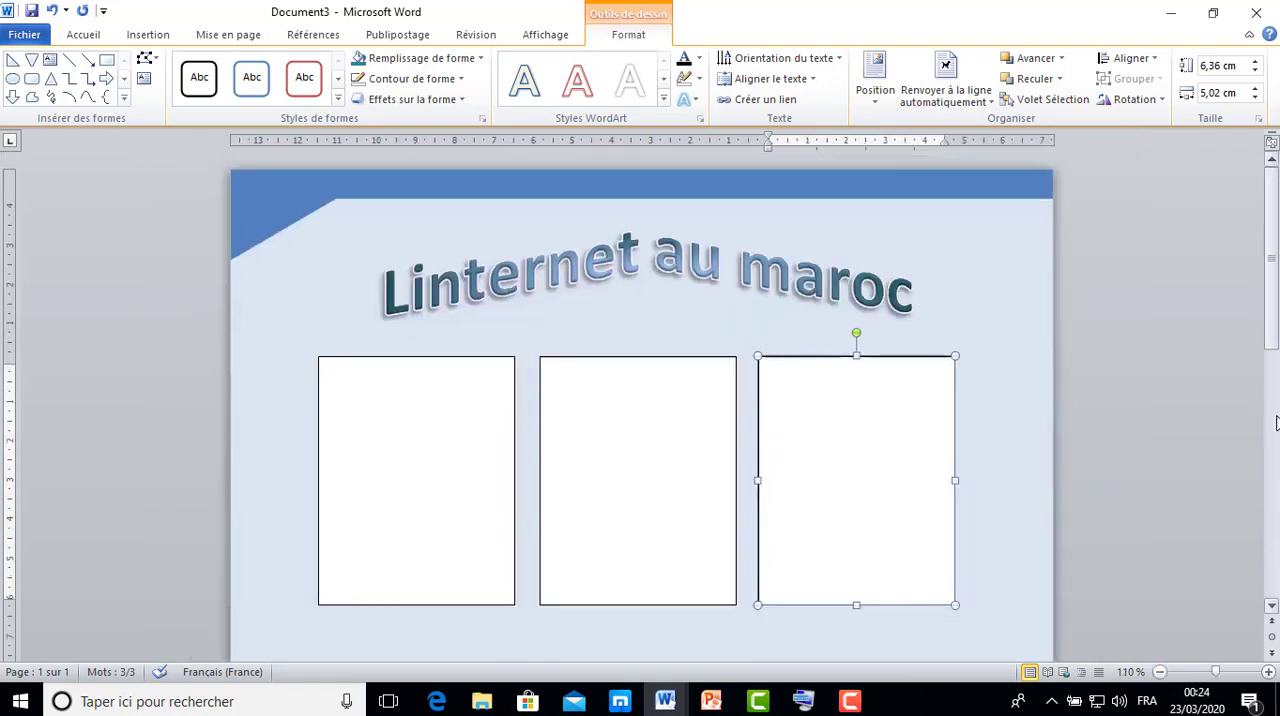
scroll(1273, 352, down, 1)
scroll(1273, 352, down, 5)
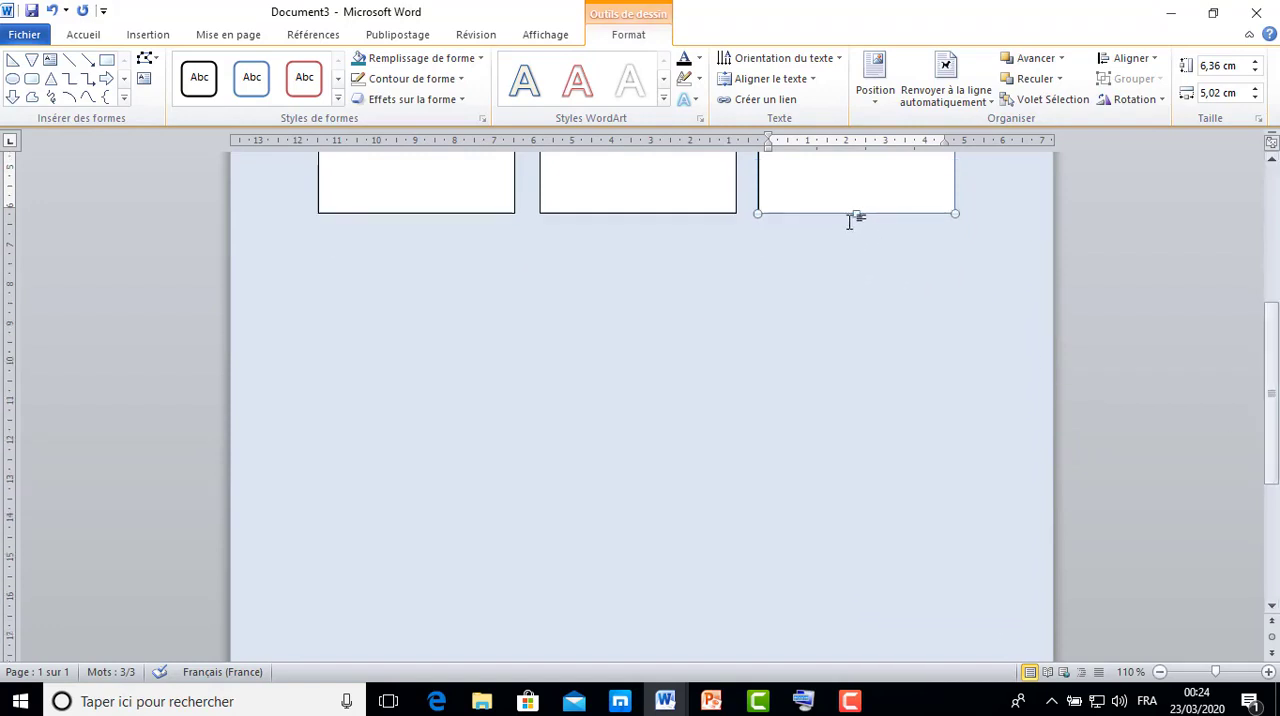
drag(857, 216, 942, 609)
mouse_move(1271, 414)
mouse_down()
mouse_move(1267, 335)
mouse_move(1271, 412)
mouse_up()
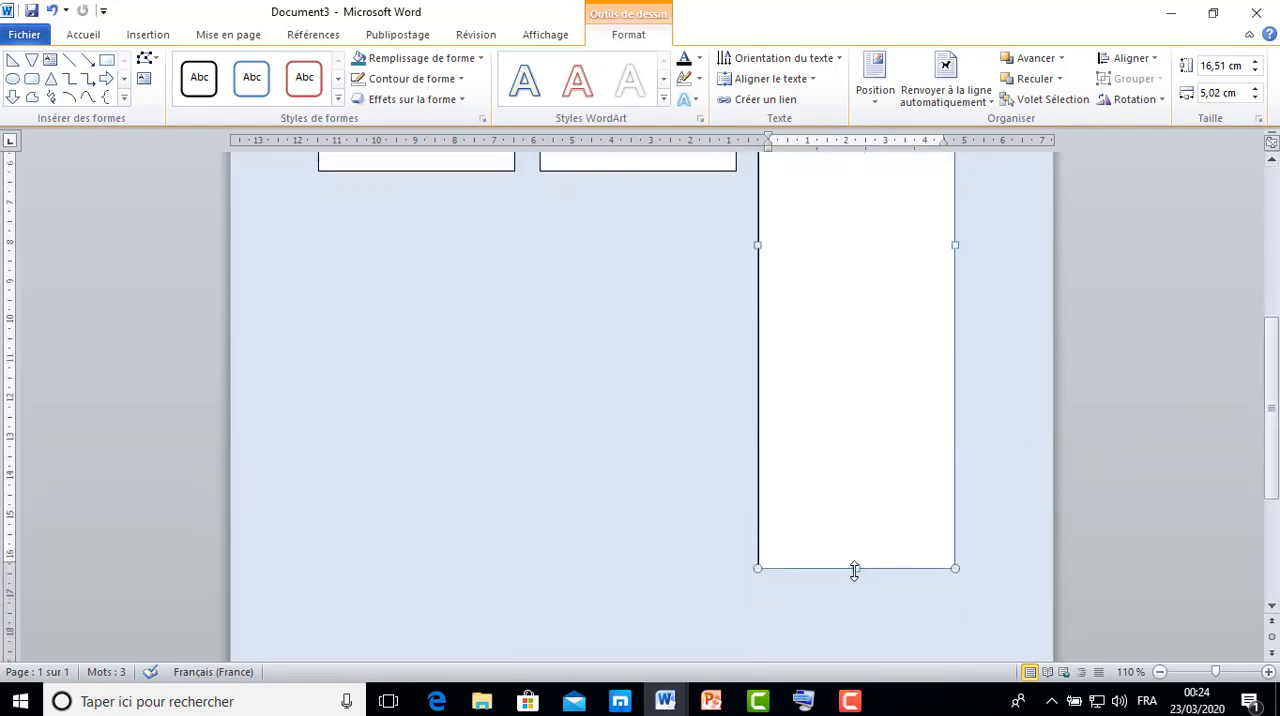
drag(854, 573, 857, 614)
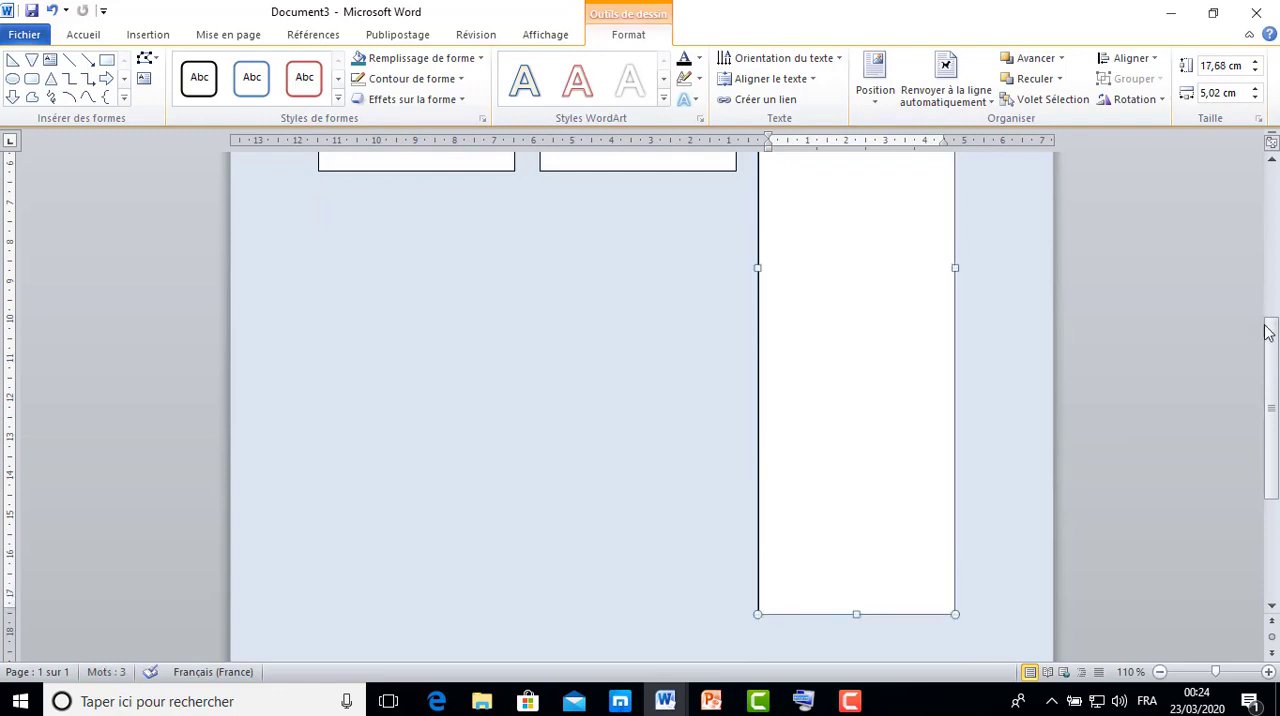
Select the three text boxes together and clear the selection.
drag(1277, 373, 1270, 204)
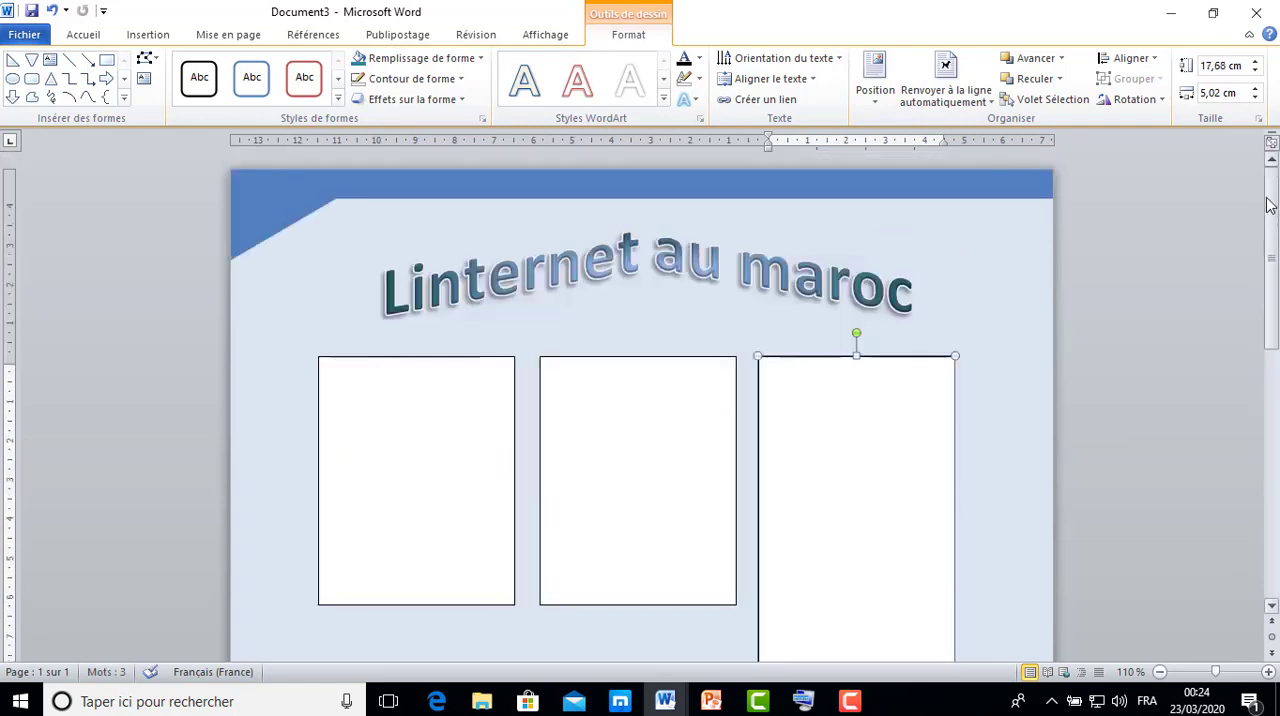
click(467, 357)
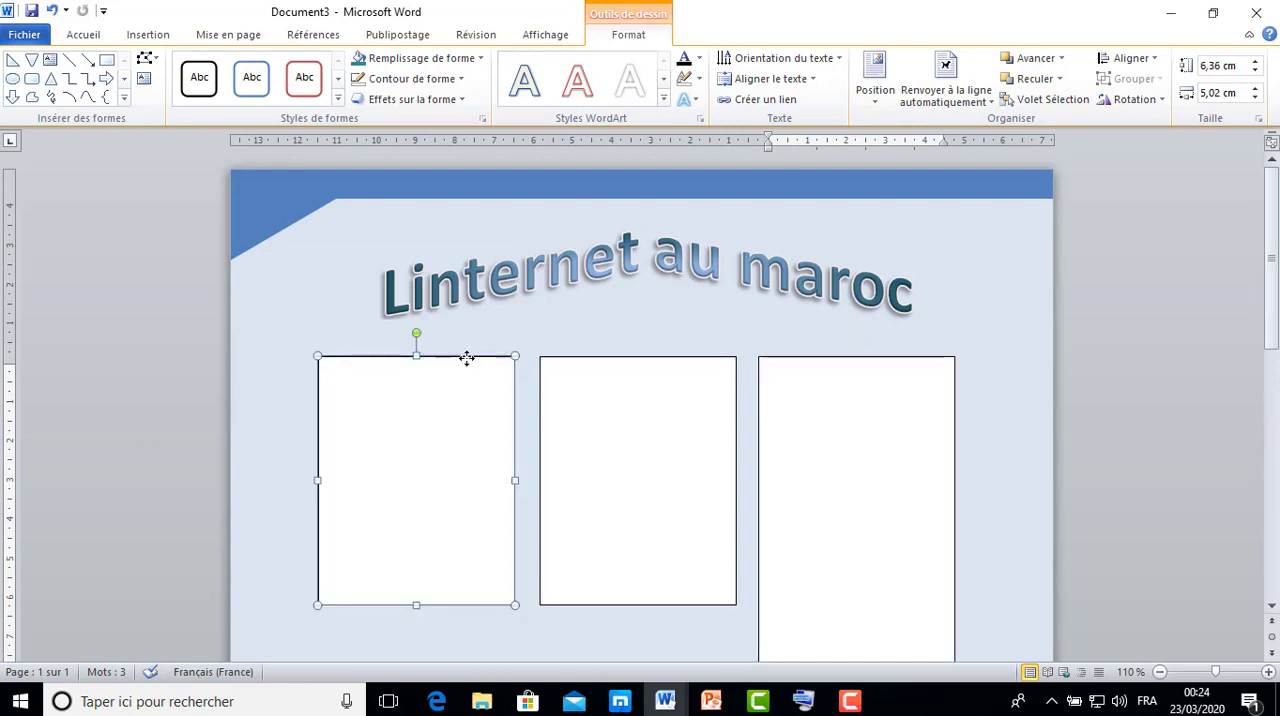
shift+click(560, 357)
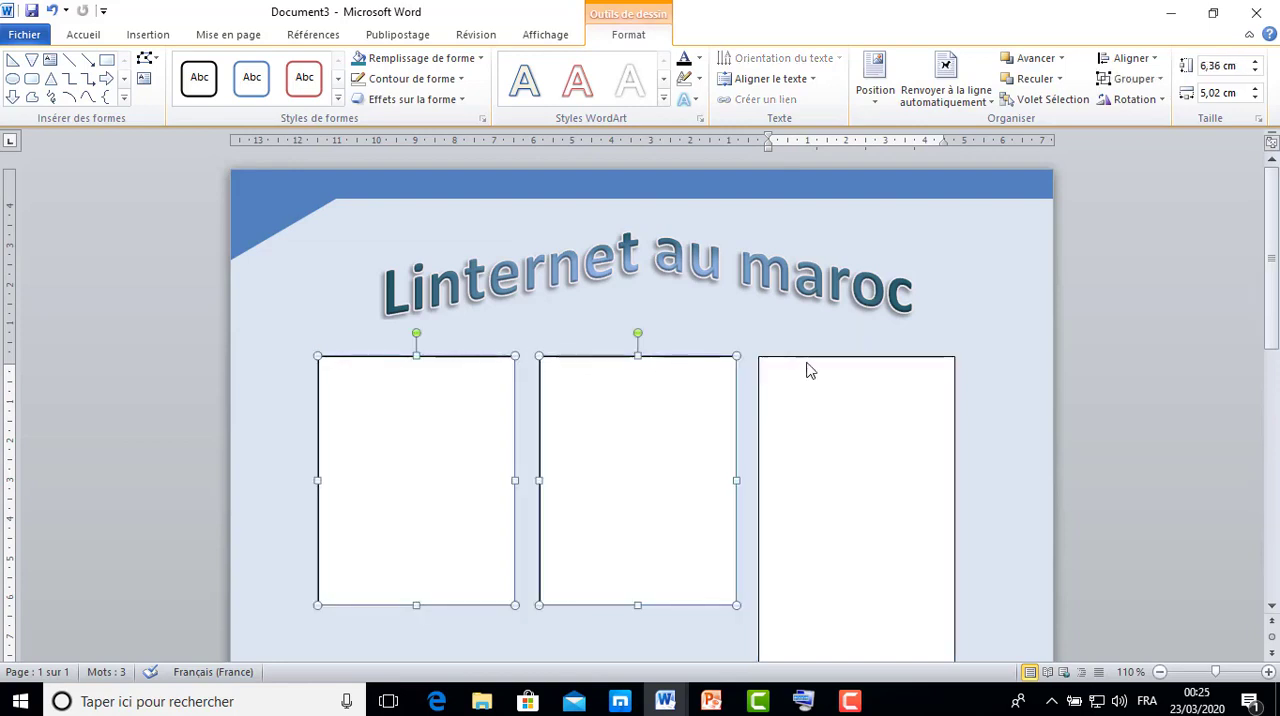
shift+click(828, 390)
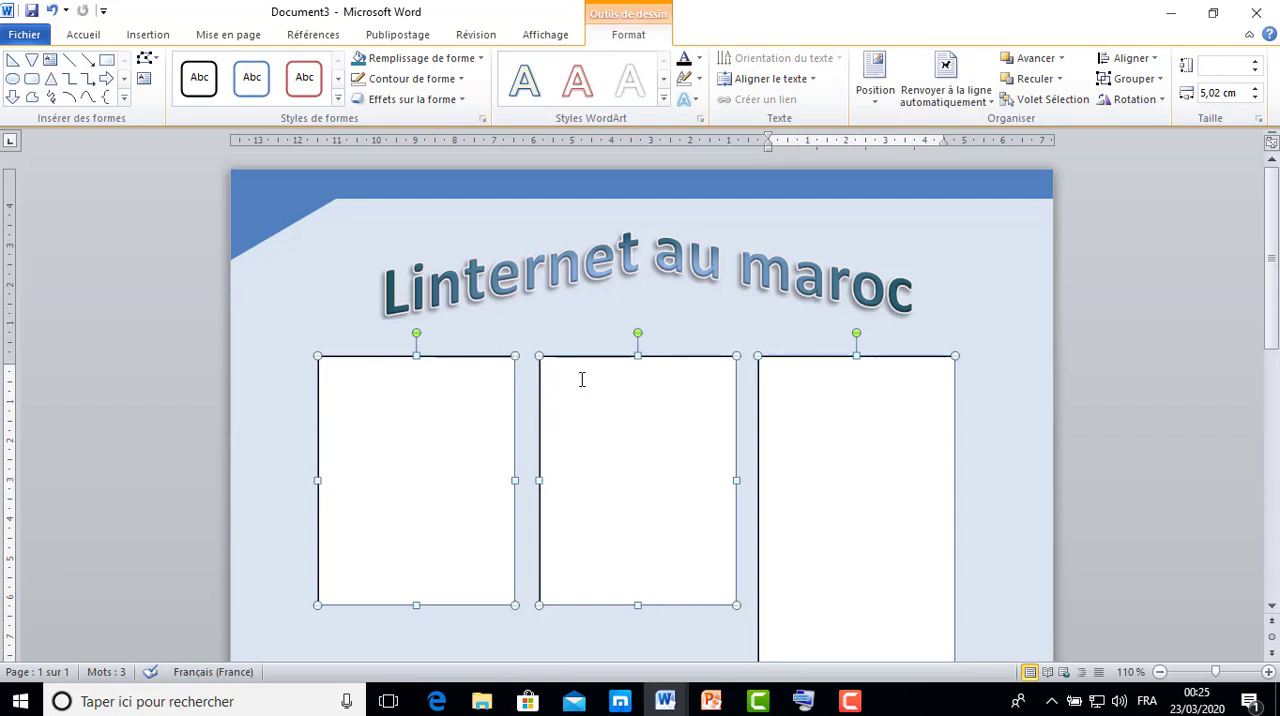
click(591, 334)
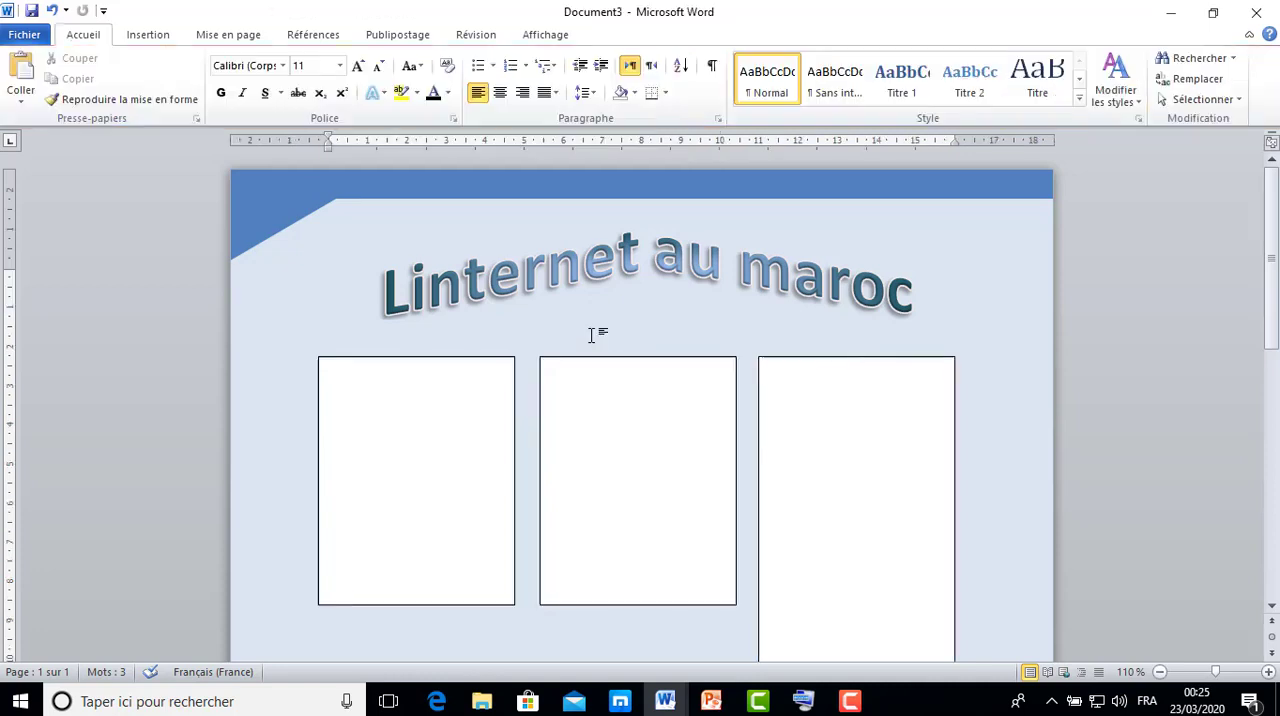
Display the list of shapes on the page and select Zone de texte 9, the long third column.
click(489, 385)
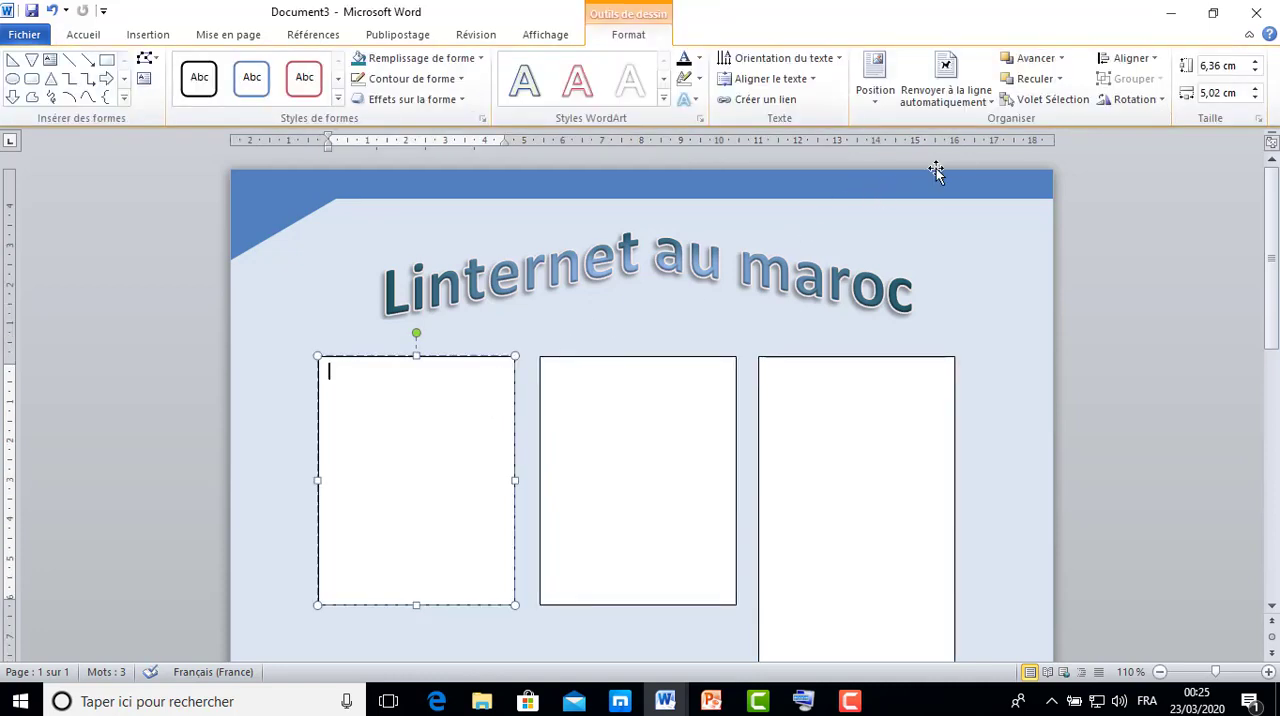
click(1052, 100)
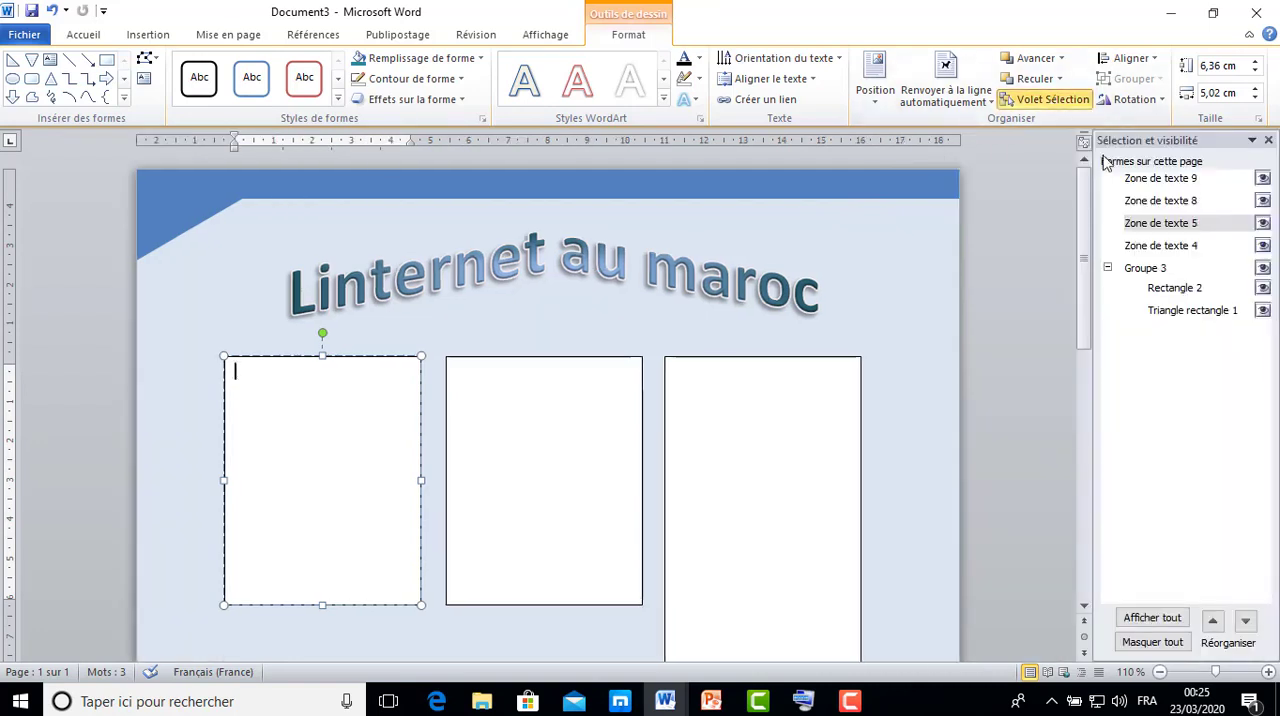
click(1176, 180)
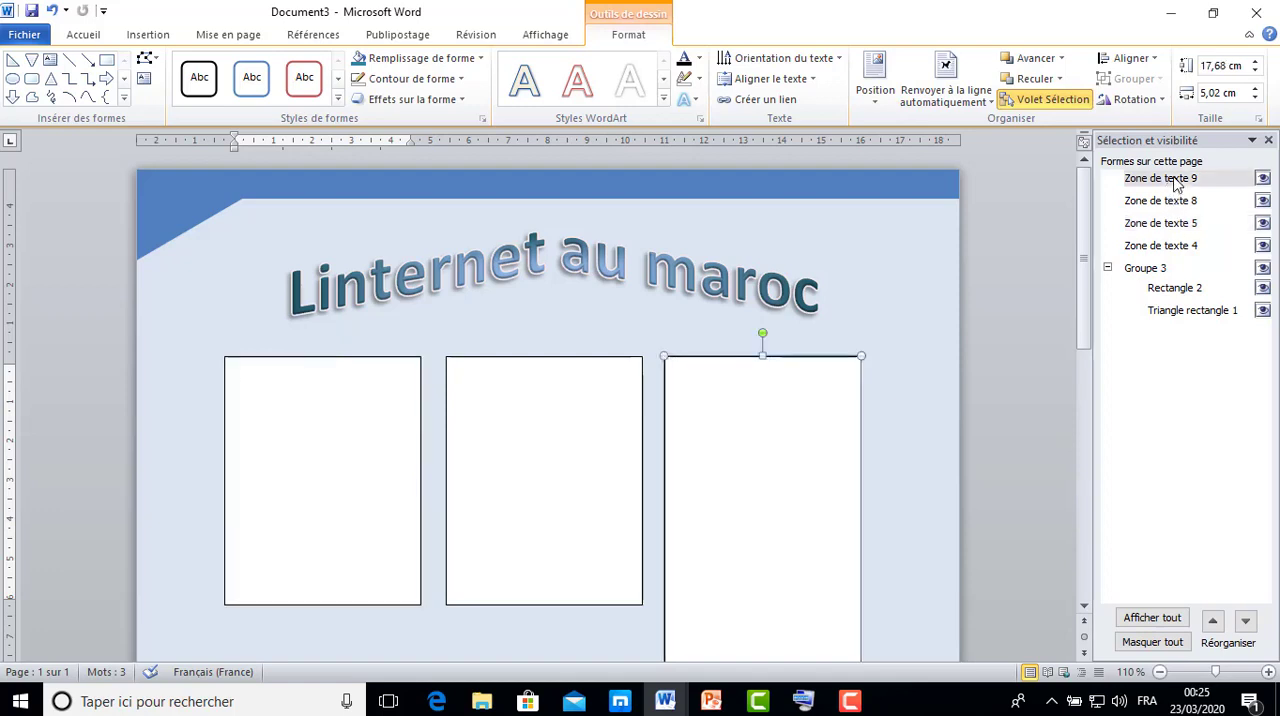
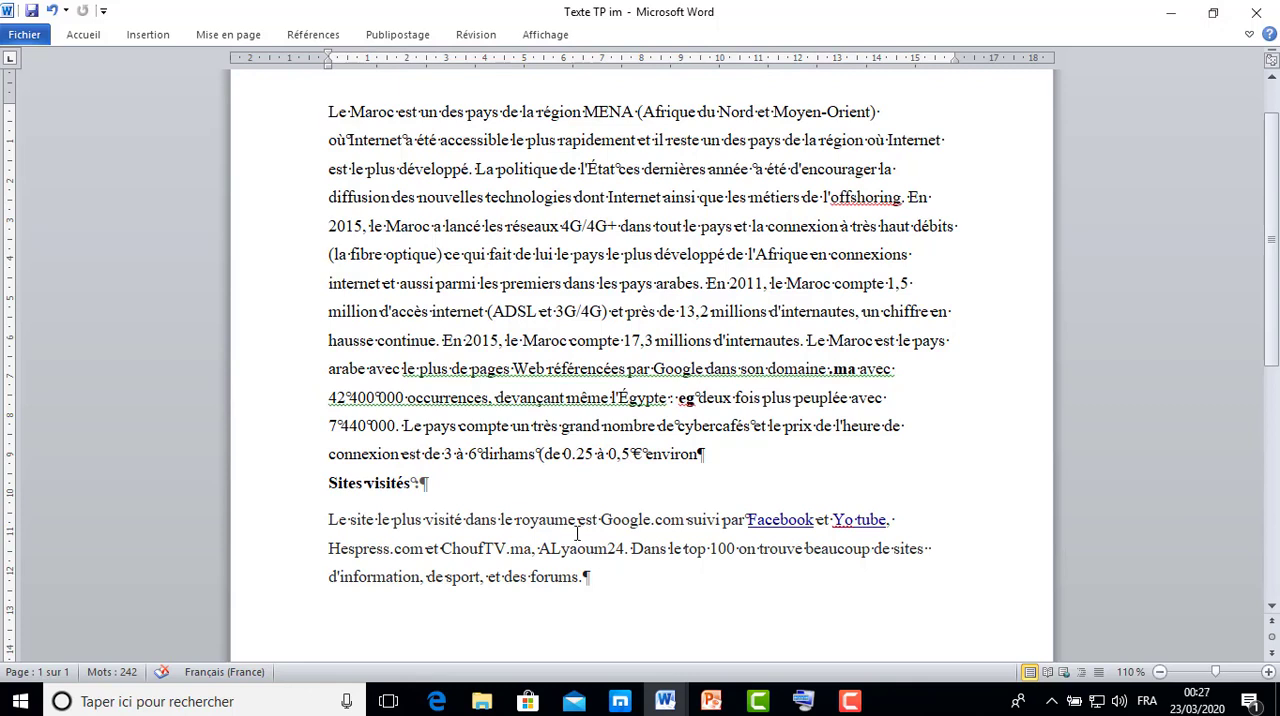
click(849, 701)
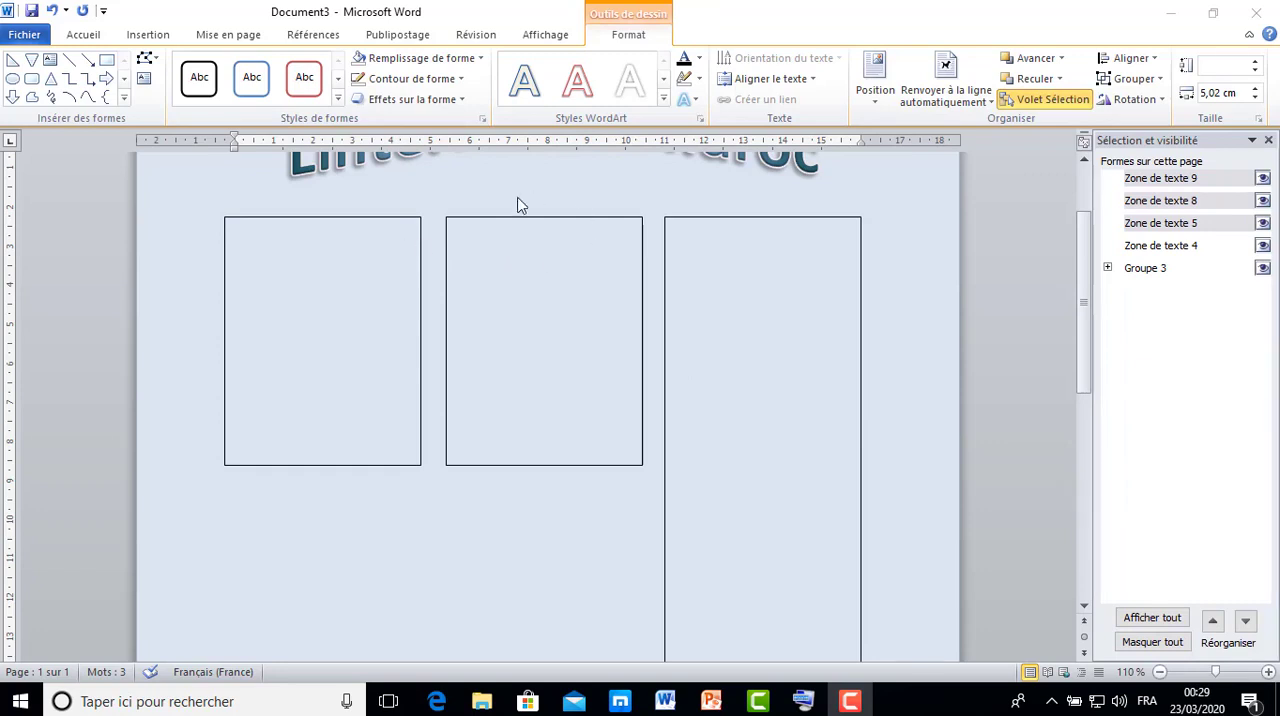
click(378, 216)
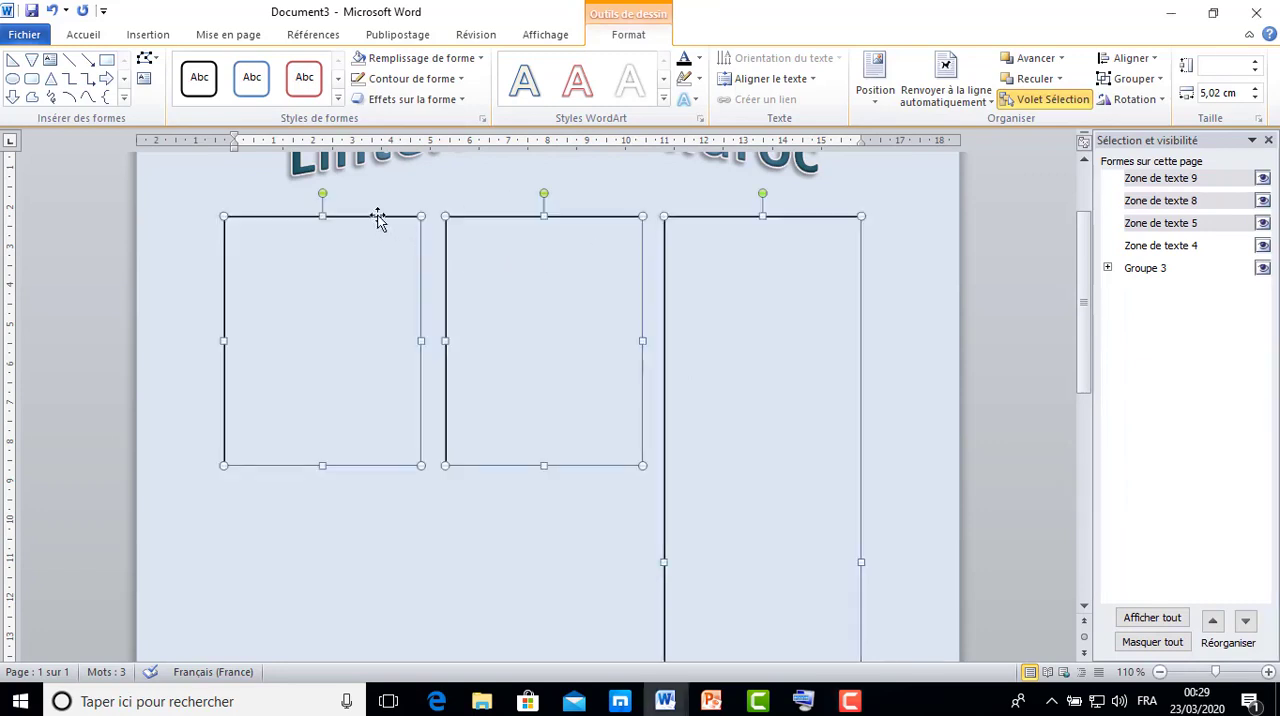
click(508, 191)
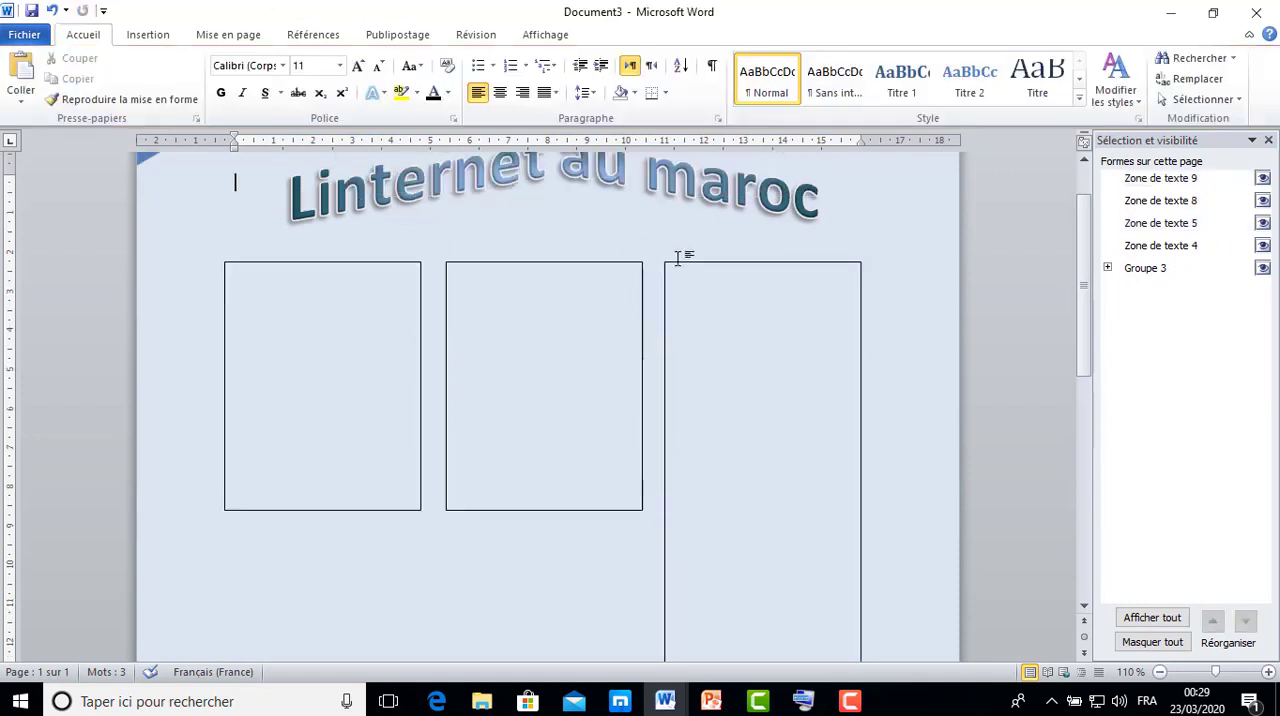
Hide the list of shapes and link the first text box to the second so the text flows between them.
click(387, 264)
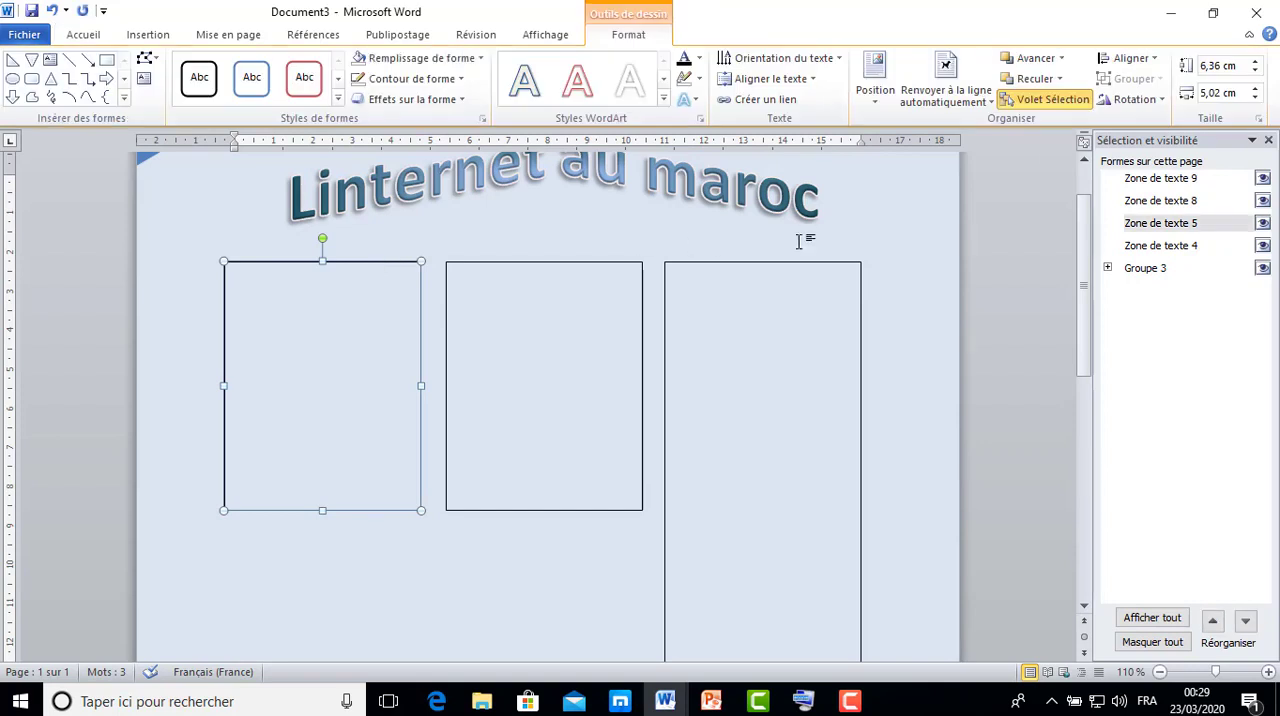
click(1268, 141)
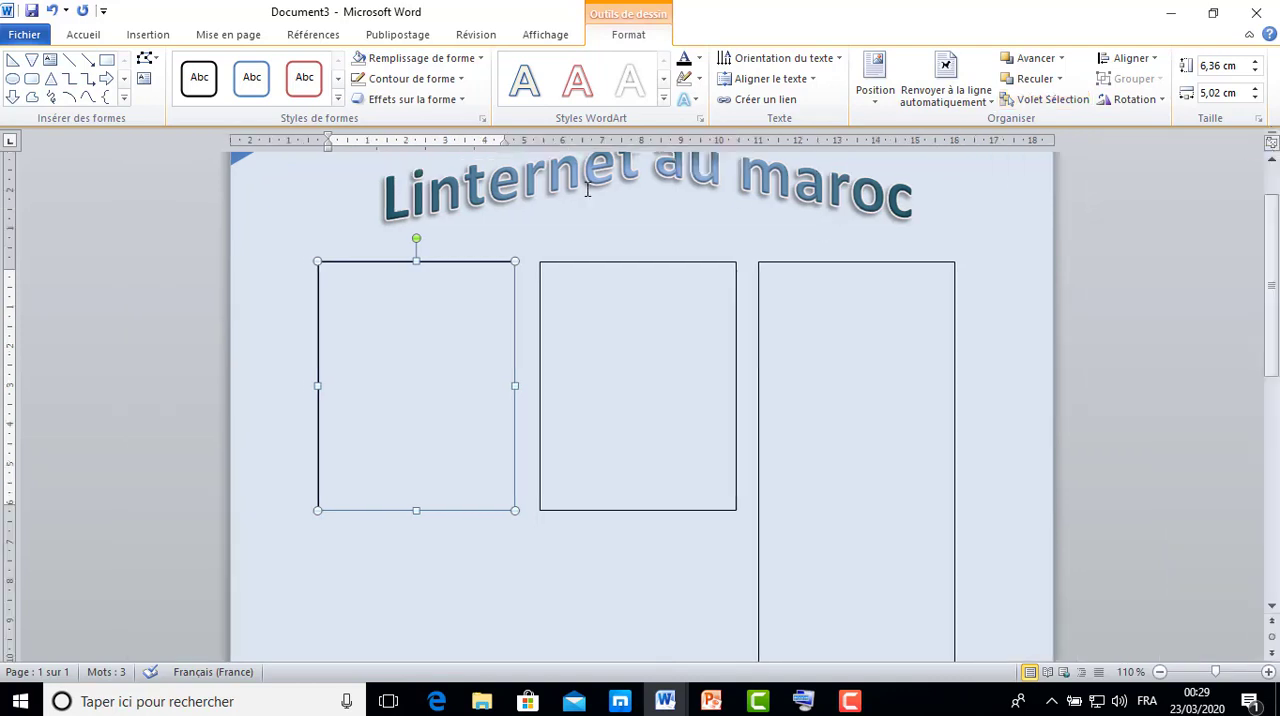
click(785, 108)
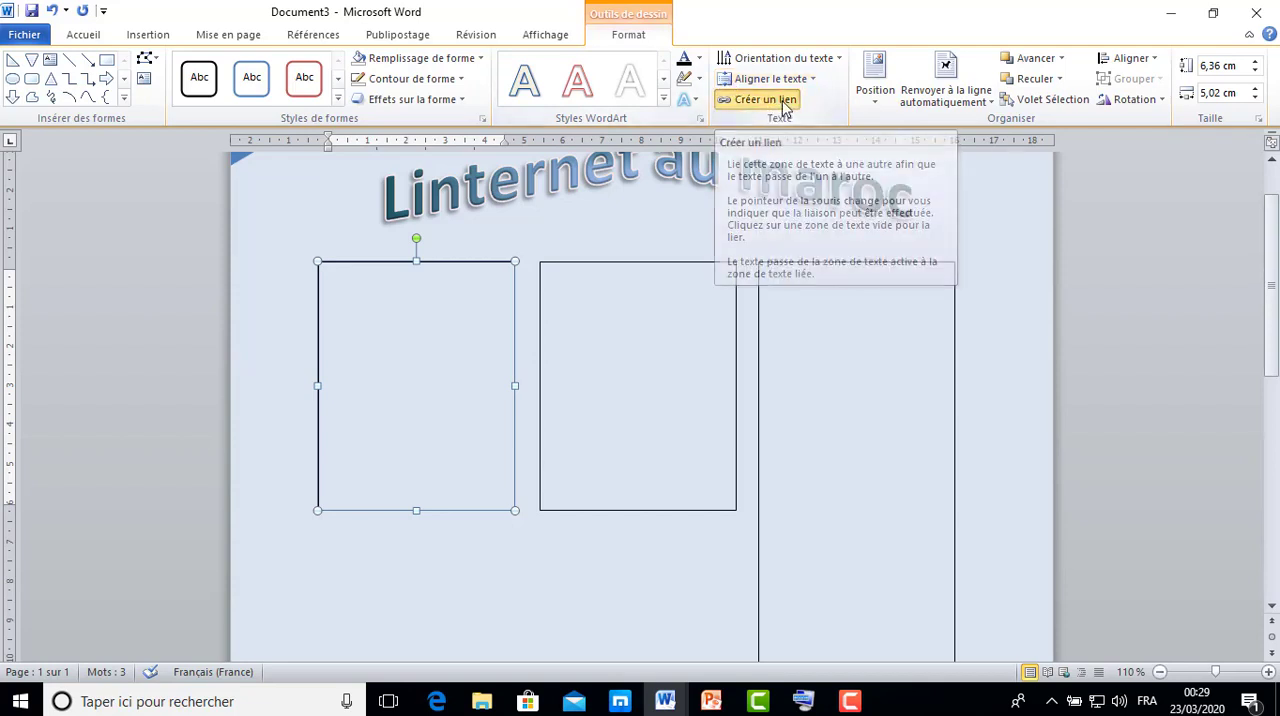
click(655, 307)
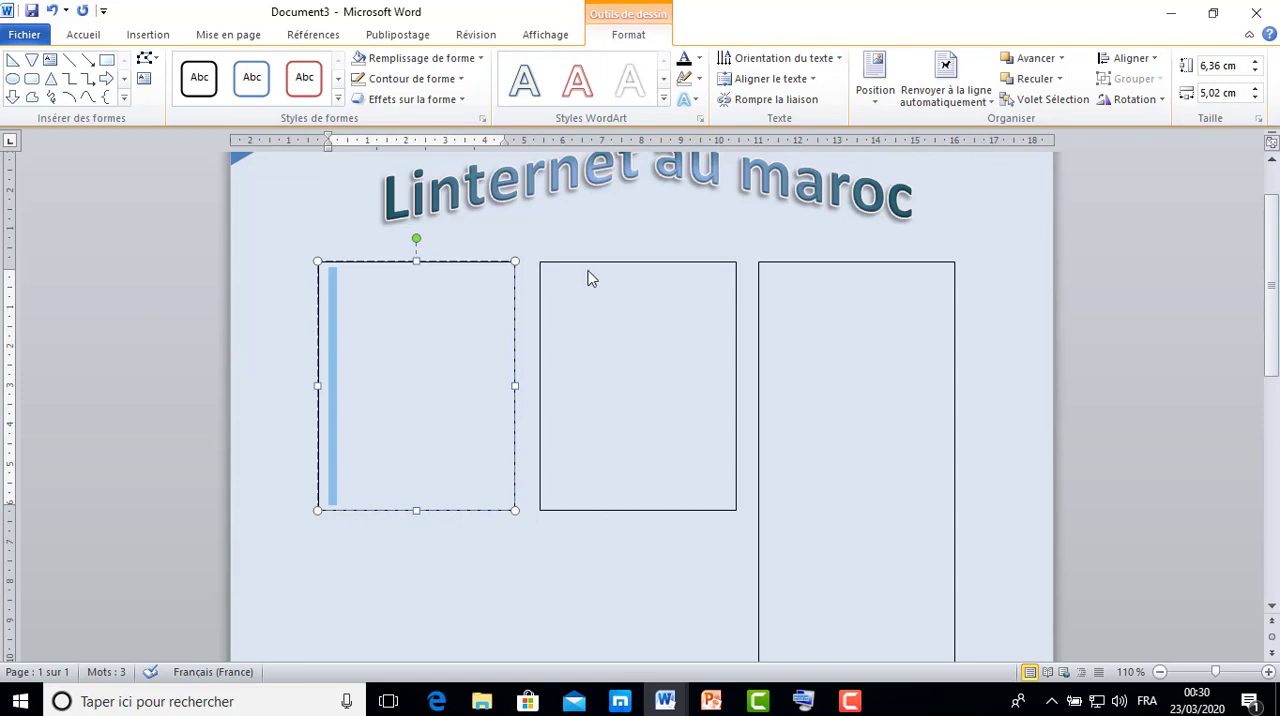
Link the second text box to the long third column.
click(620, 265)
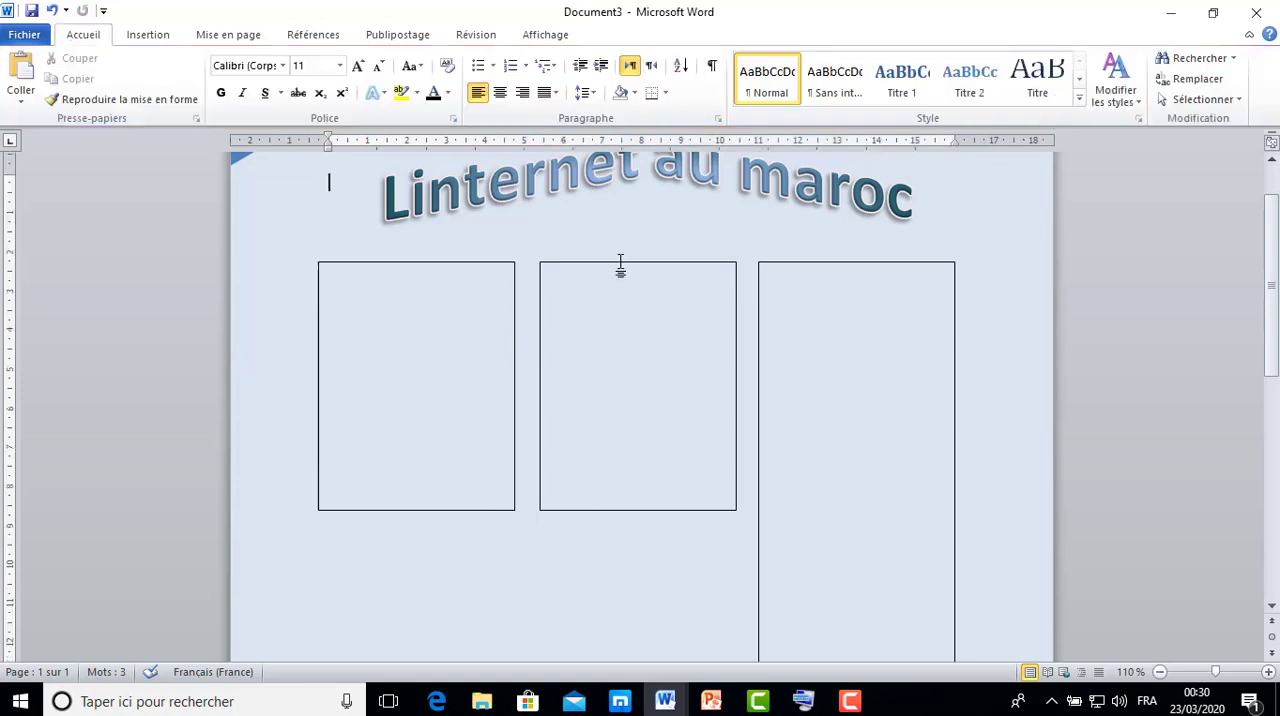
click(622, 263)
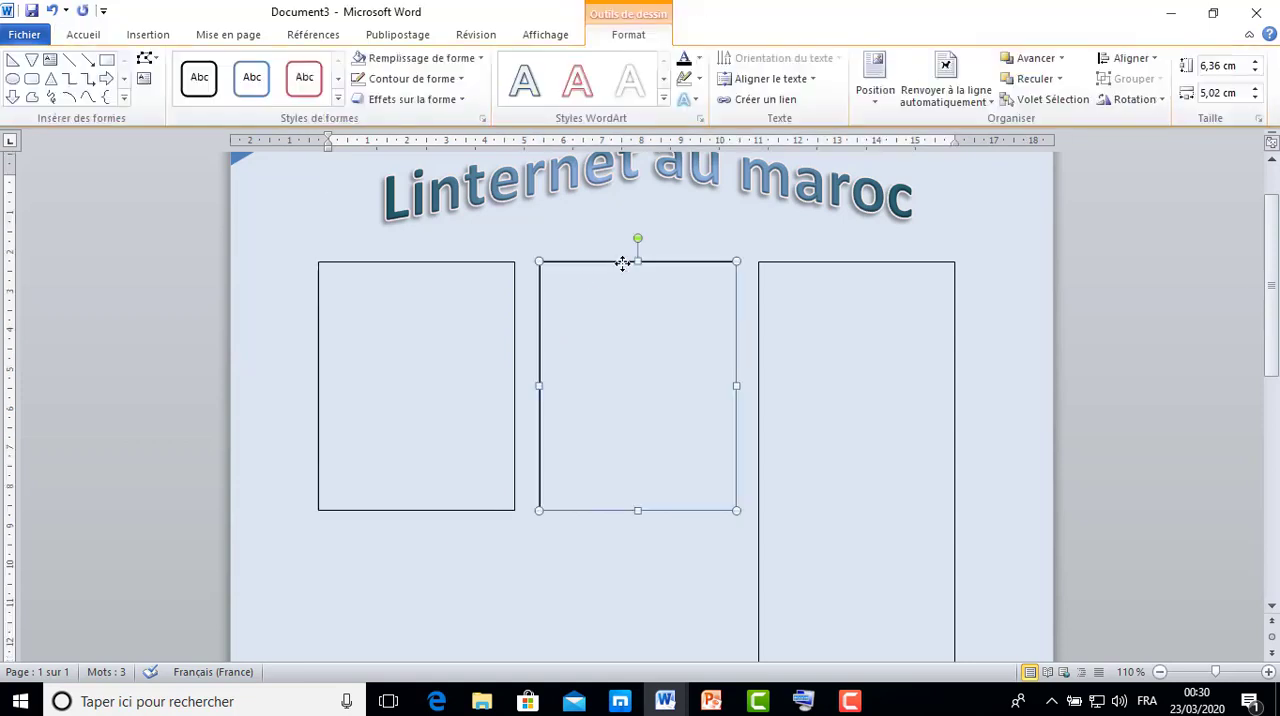
click(770, 103)
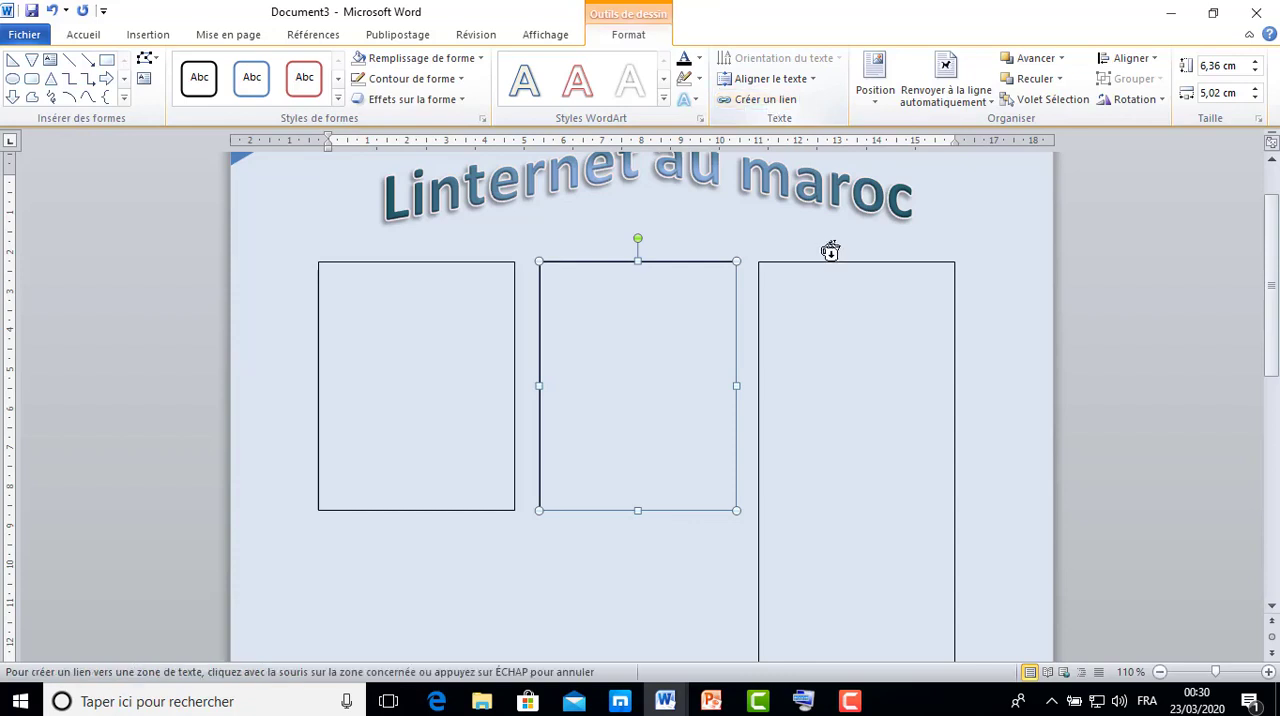
click(838, 291)
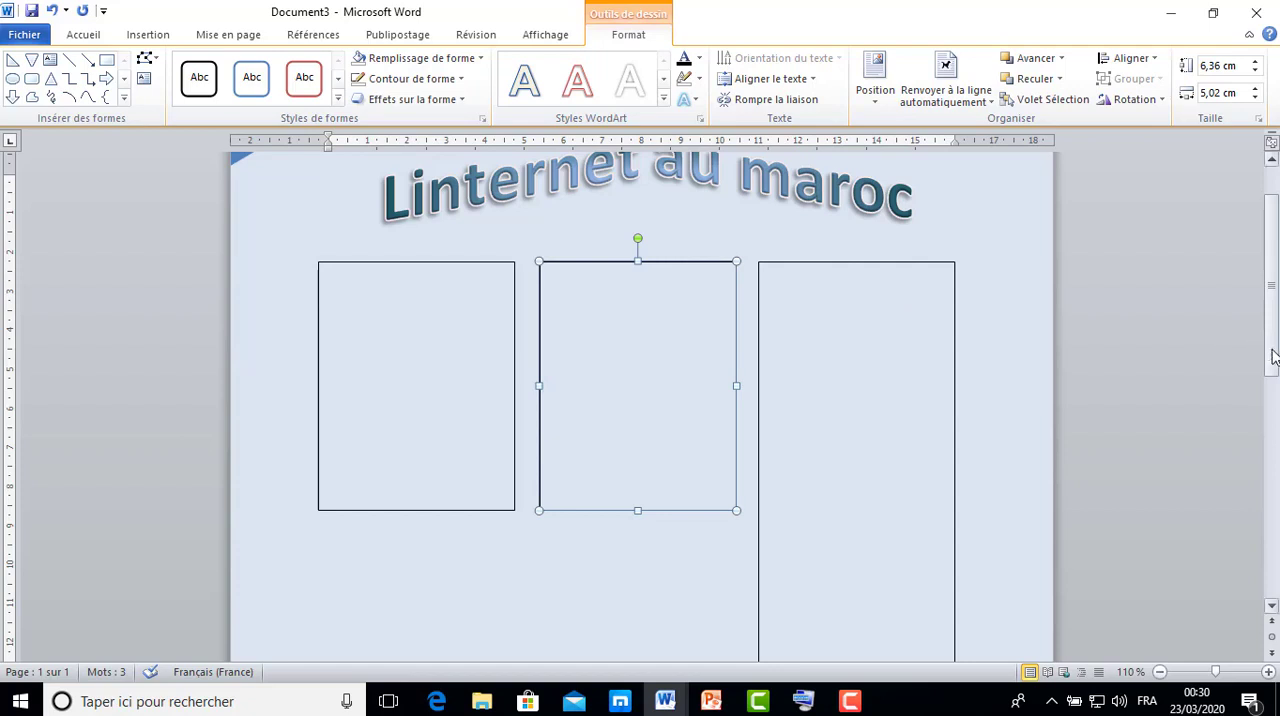
Copy the first text box to the lower part of the page beside the third column's end, and resize it to about 6.11 cm by 10.3 cm.
drag(1275, 349, 1275, 474)
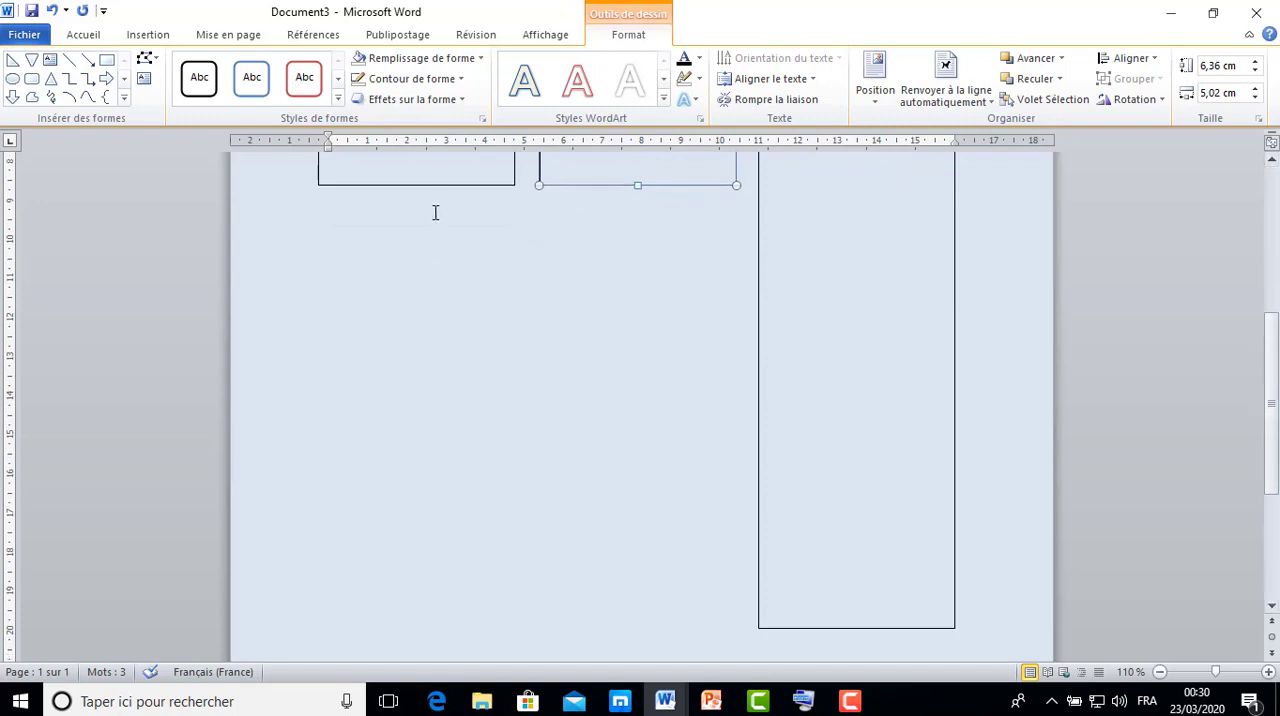
click(447, 185)
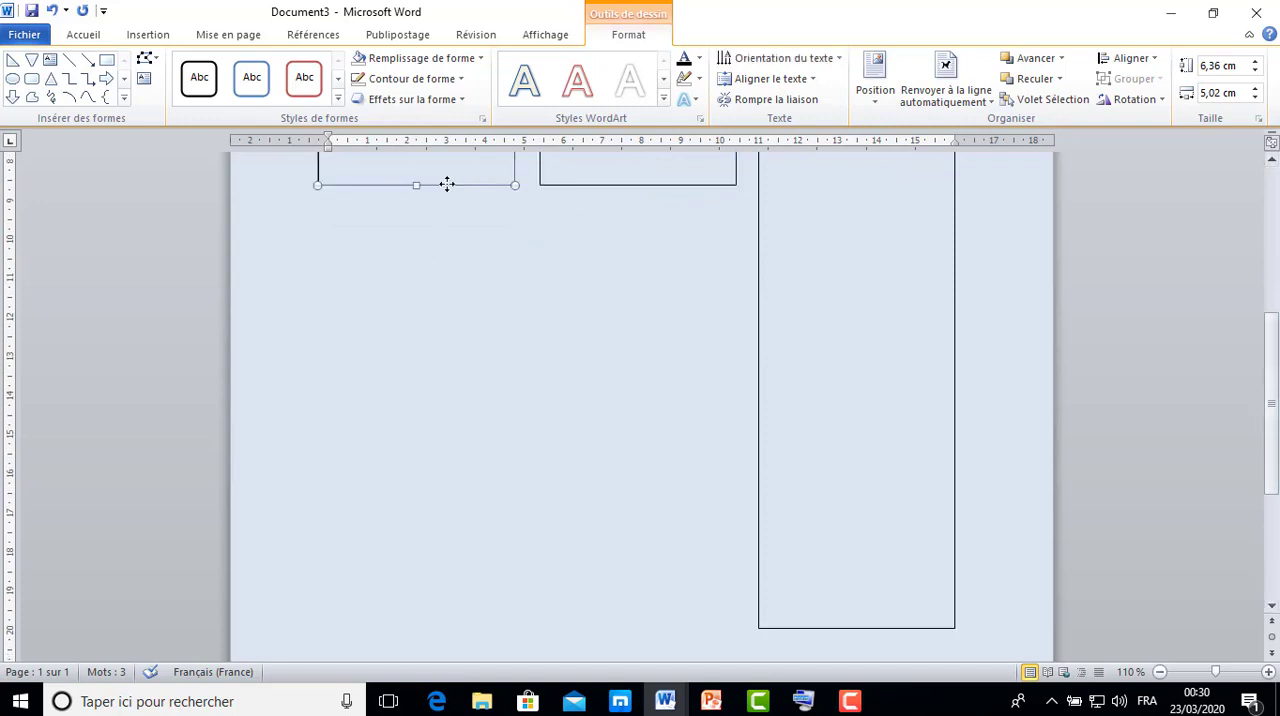
drag(447, 185, 451, 617)
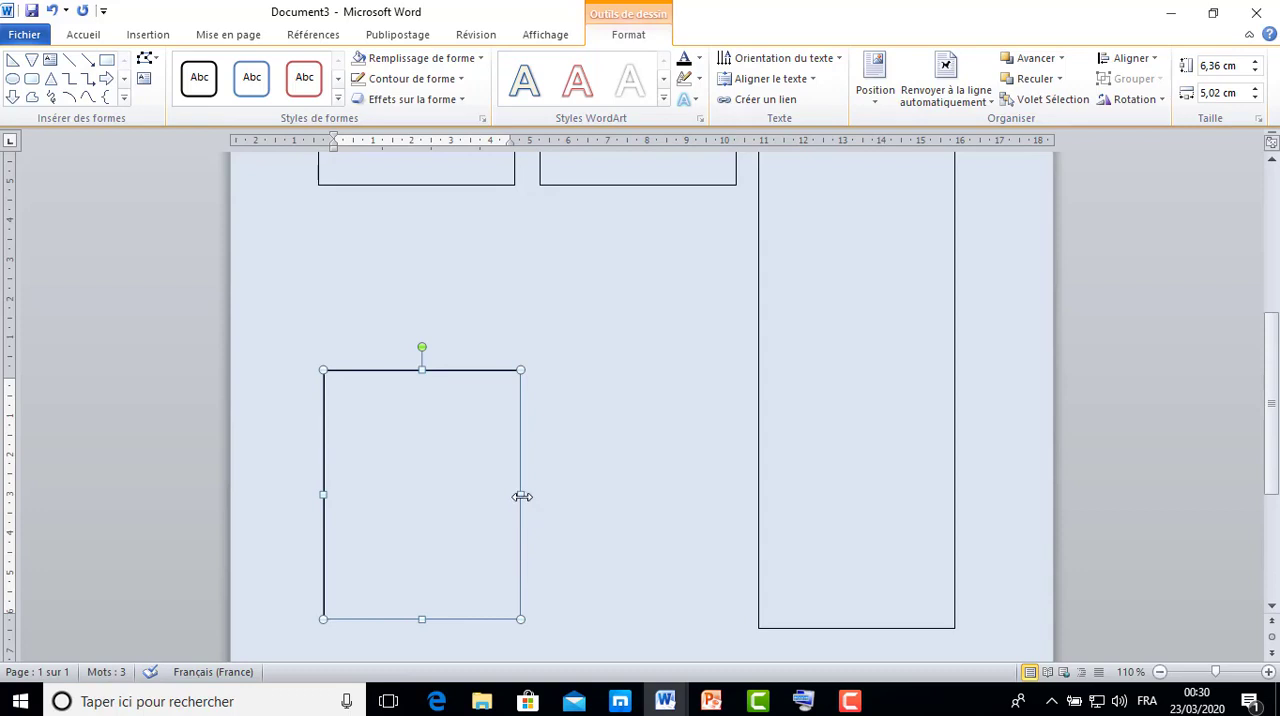
drag(522, 496, 727, 491)
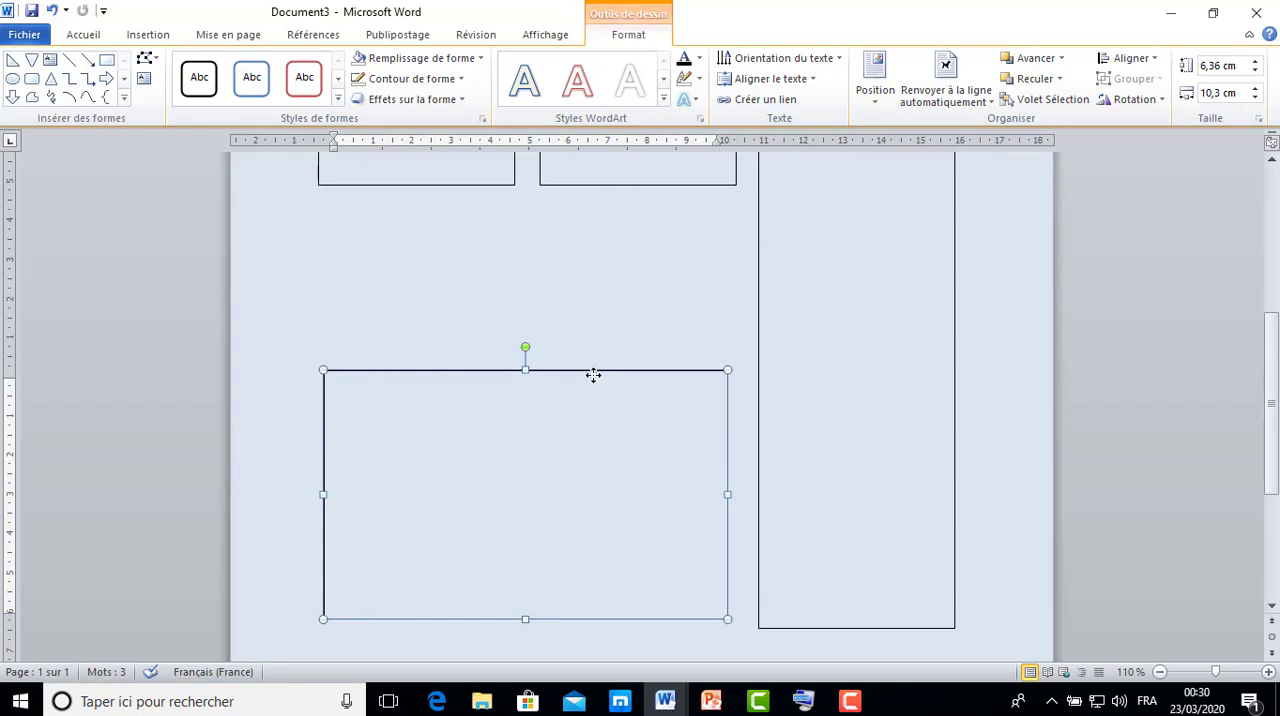
mouse_move(594, 380)
mouse_down()
mouse_move(594, 404)
mouse_move(594, 385)
mouse_up()
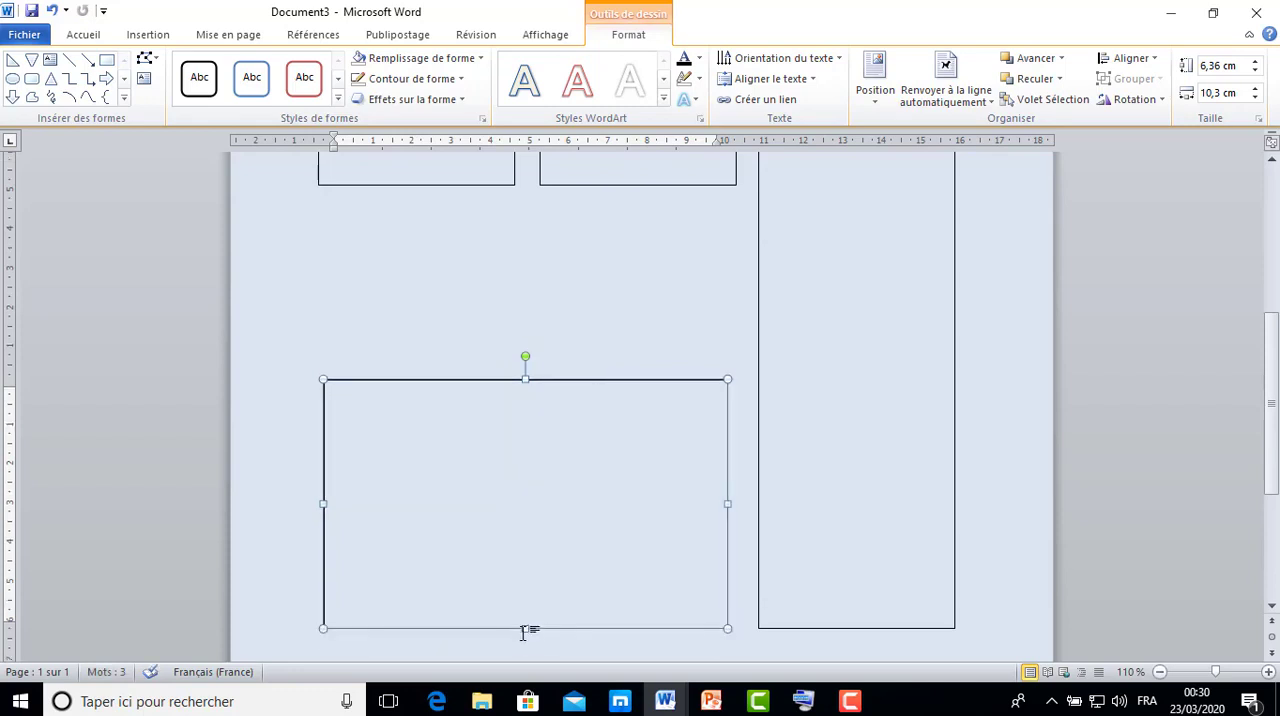
drag(523, 628, 525, 607)
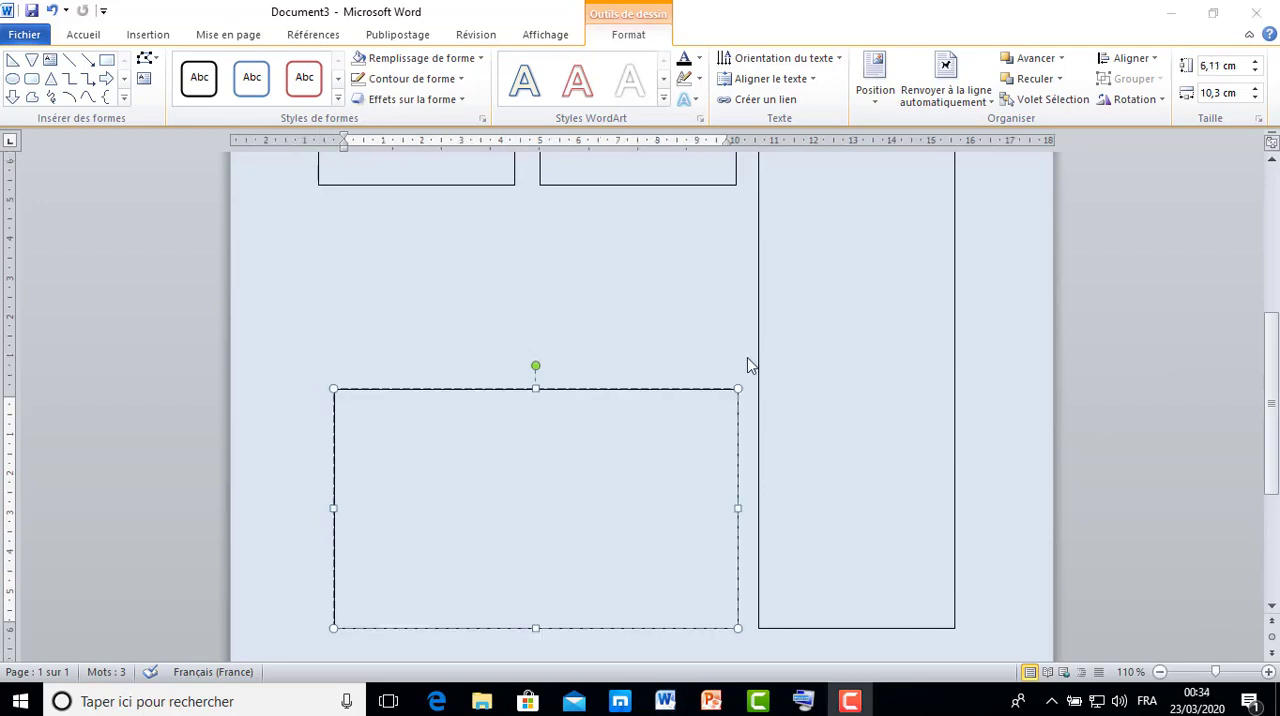
Link the long third column to the wide text box at the foot of the page.
click(952, 334)
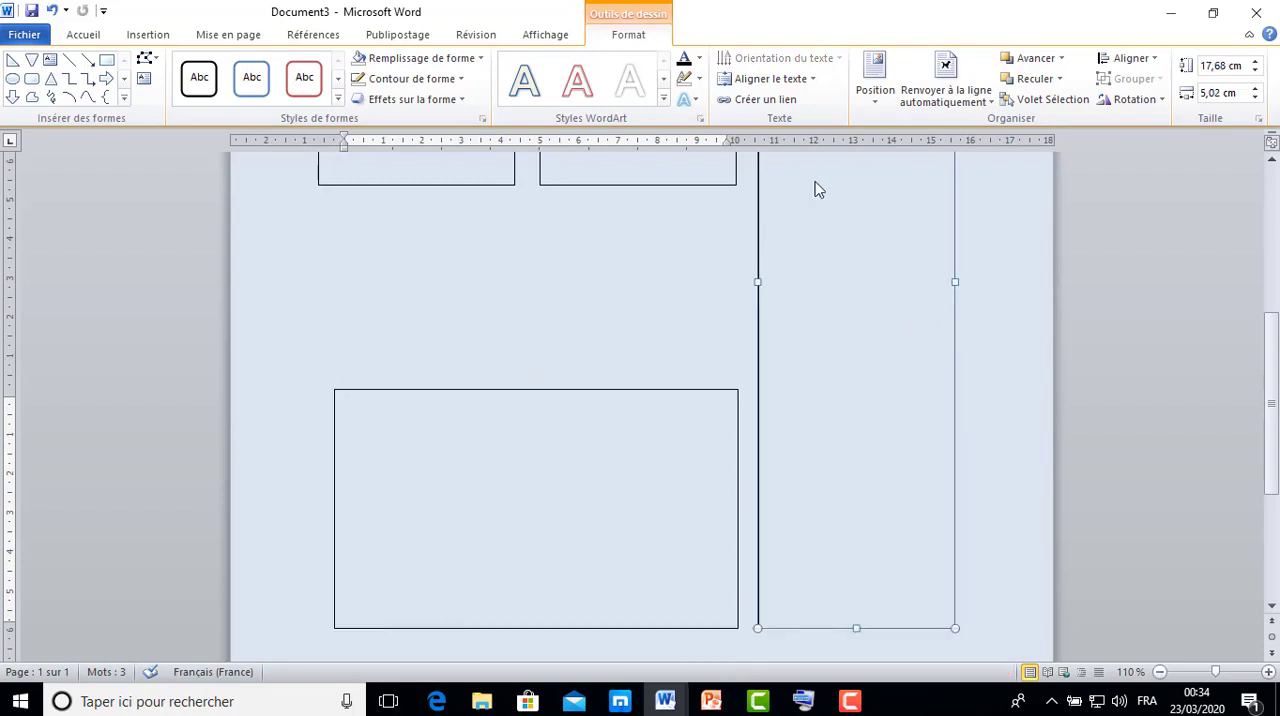
click(777, 103)
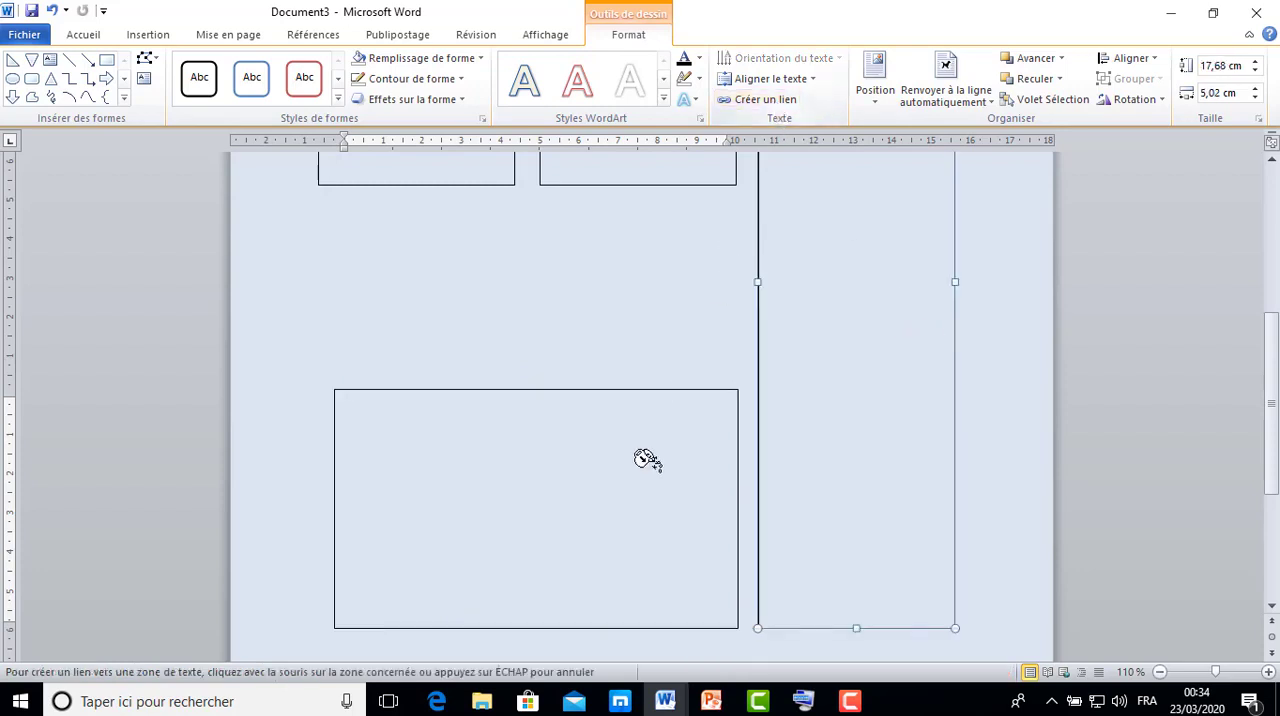
click(624, 484)
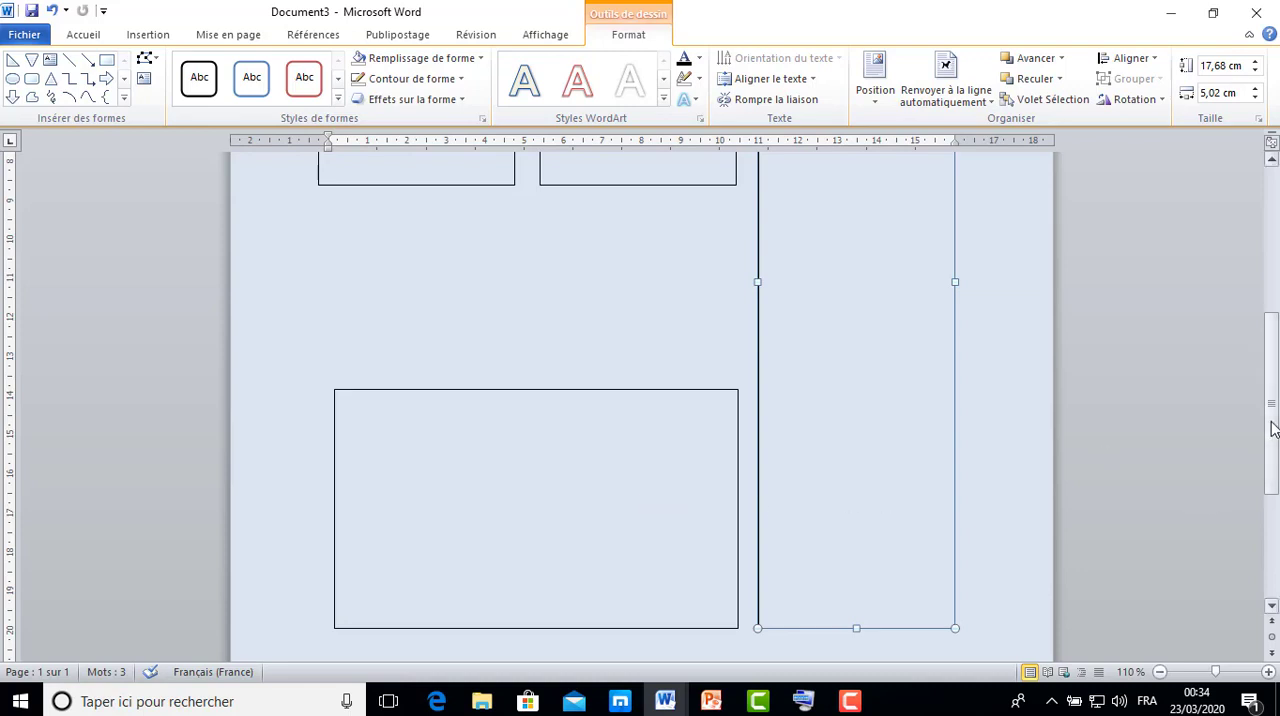
click(842, 701)
click(1232, 612)
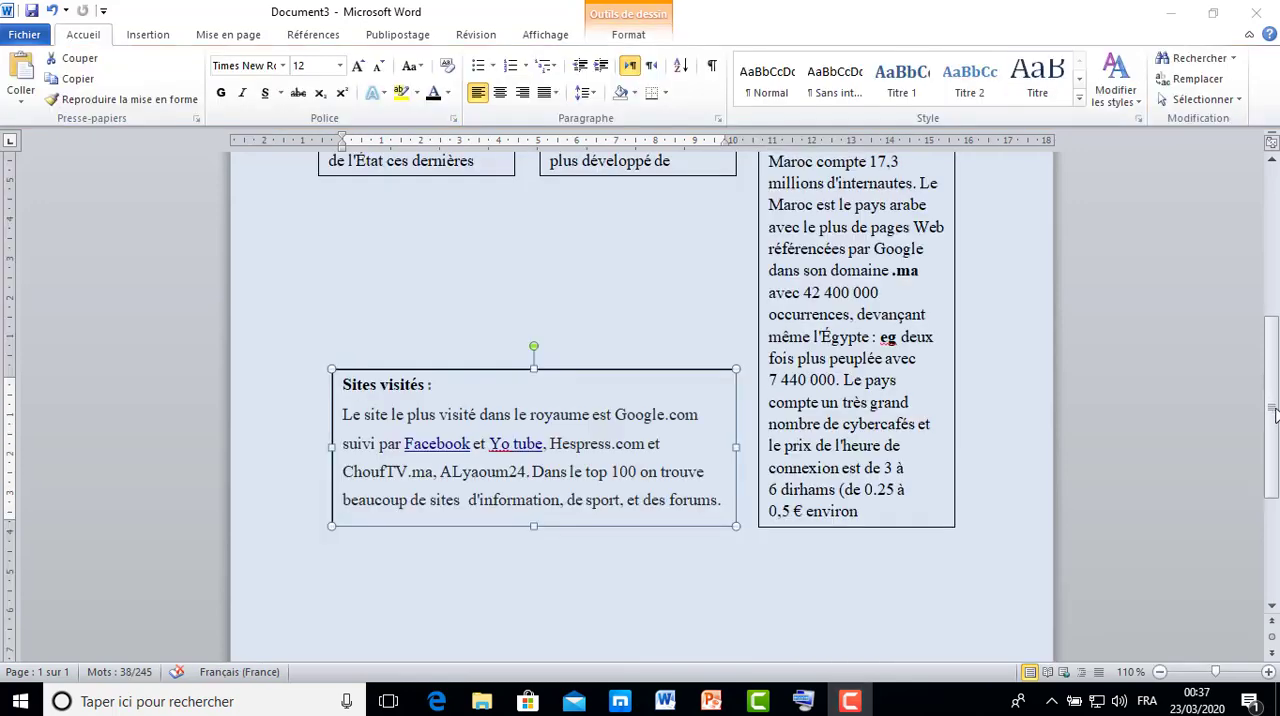
Set the shading to no colour at the space after "arabes." in the third column.
drag(1273, 408, 1253, 292)
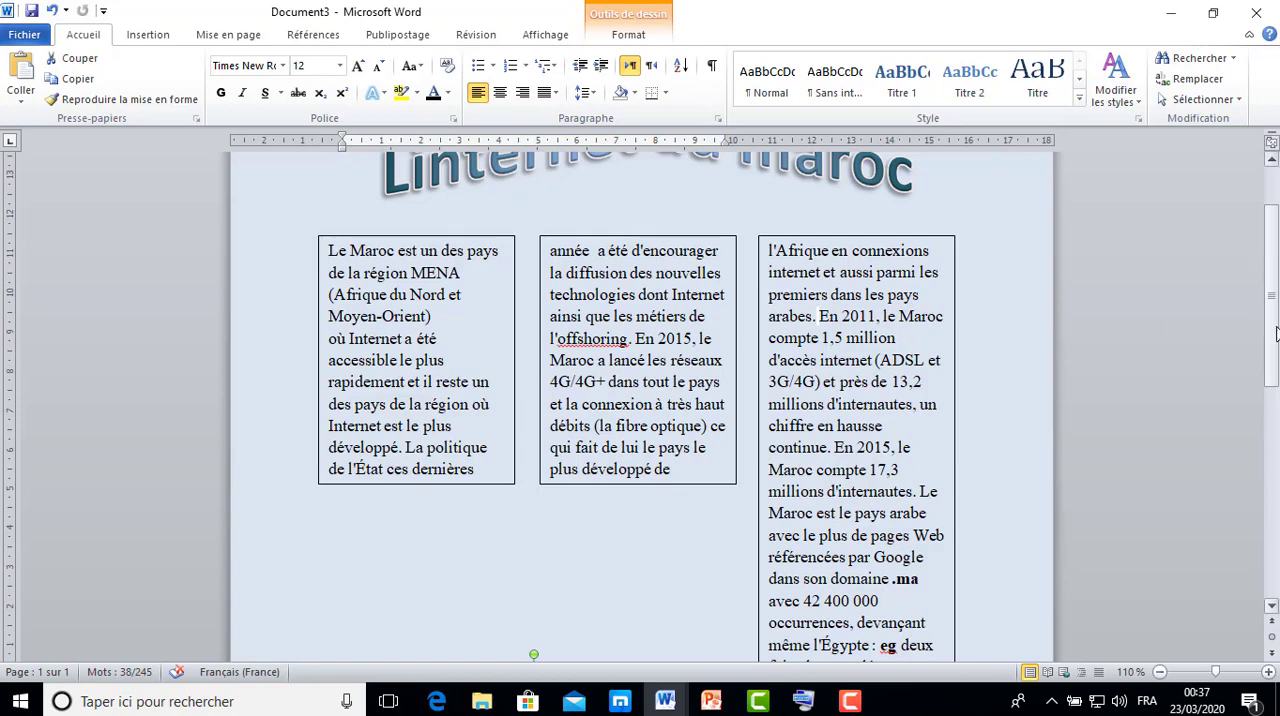
mouse_move(1276, 330)
mouse_down()
mouse_move(1270, 274)
mouse_move(1276, 385)
mouse_move(1272, 330)
mouse_up()
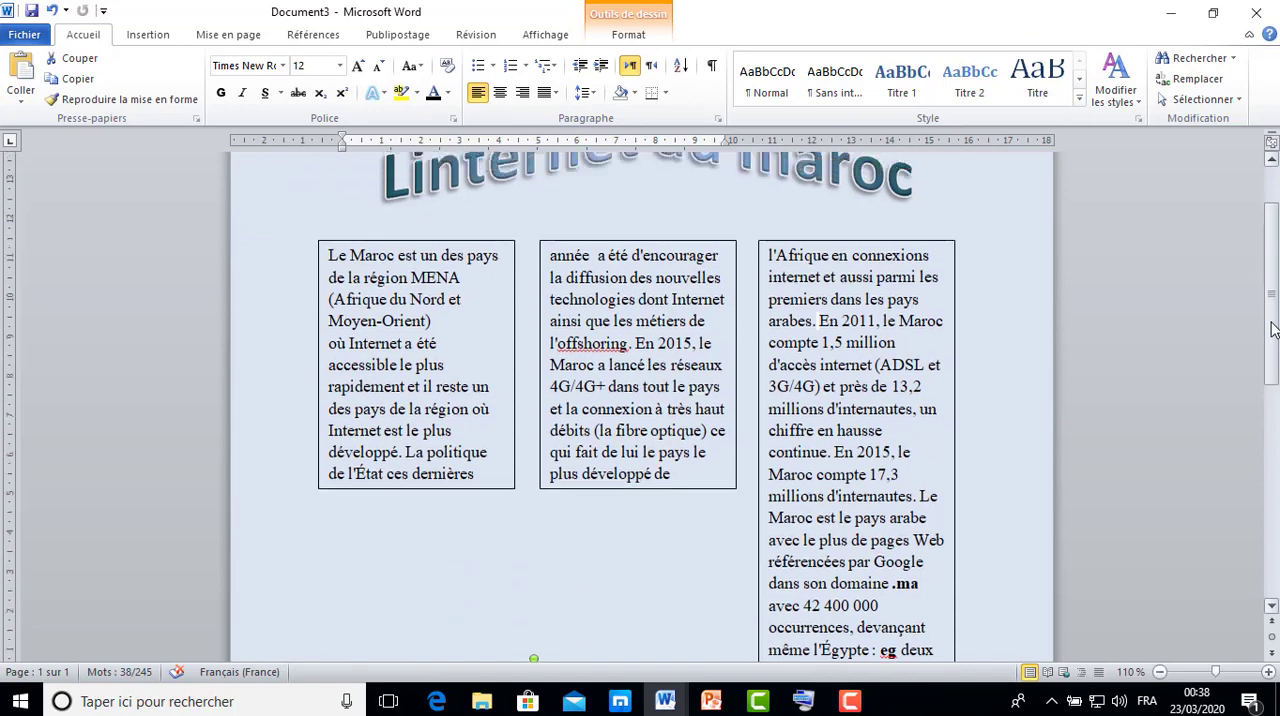
click(815, 320)
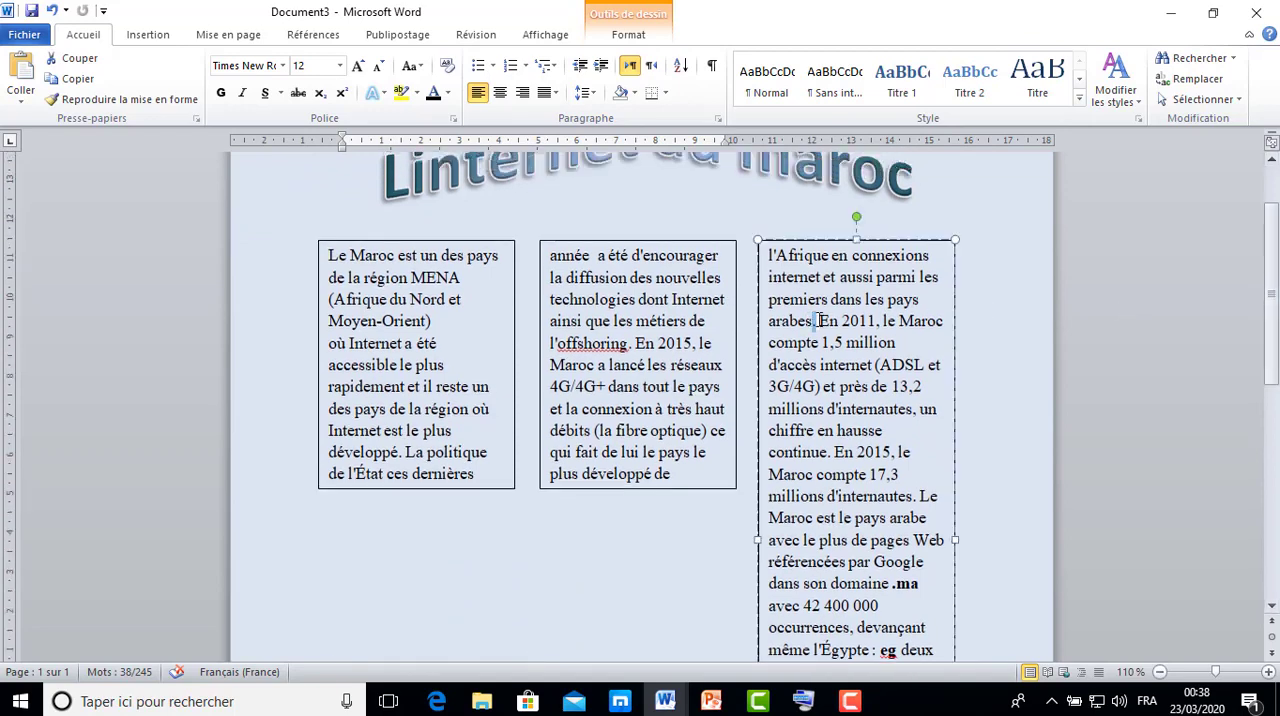
click(818, 320)
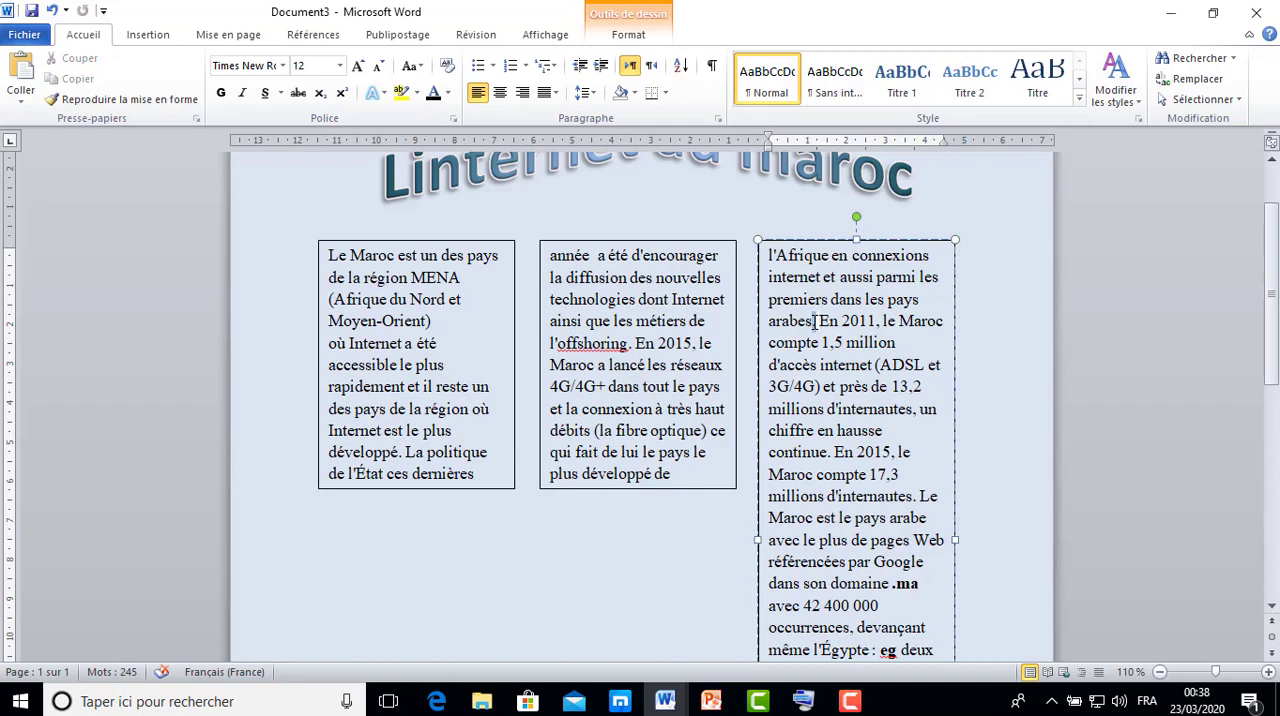
drag(820, 321, 815, 321)
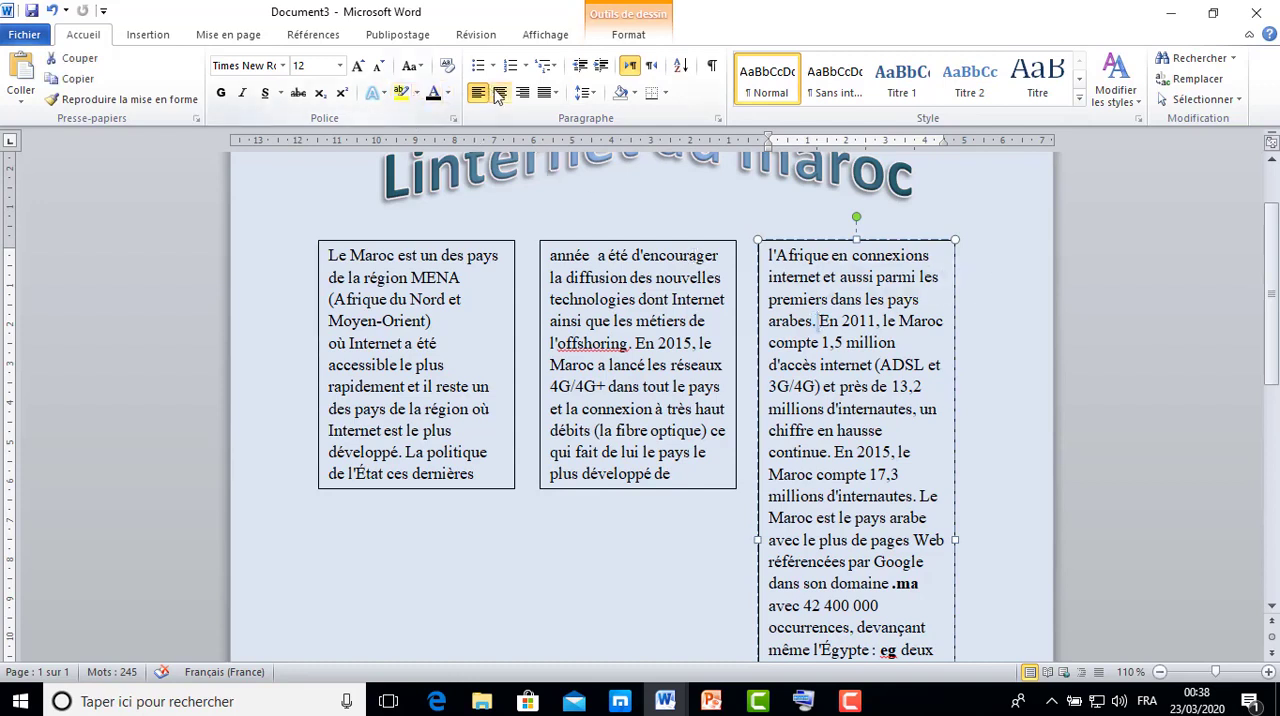
click(634, 93)
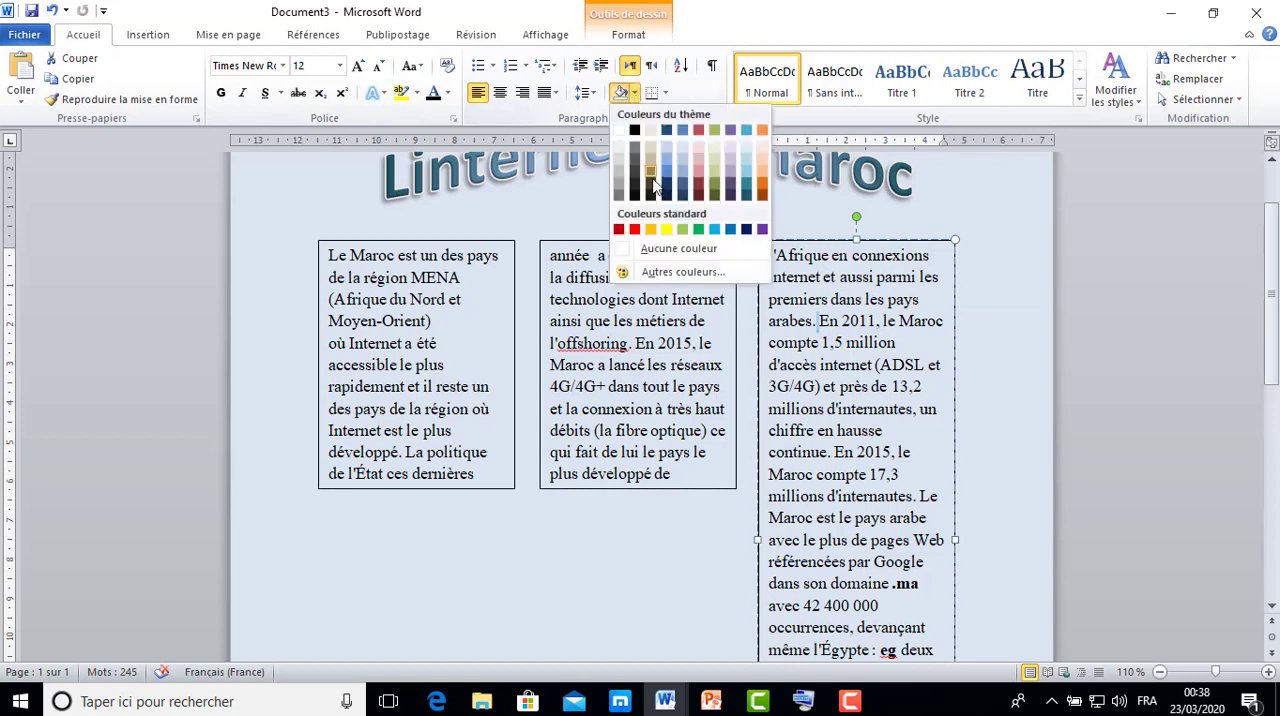
click(673, 249)
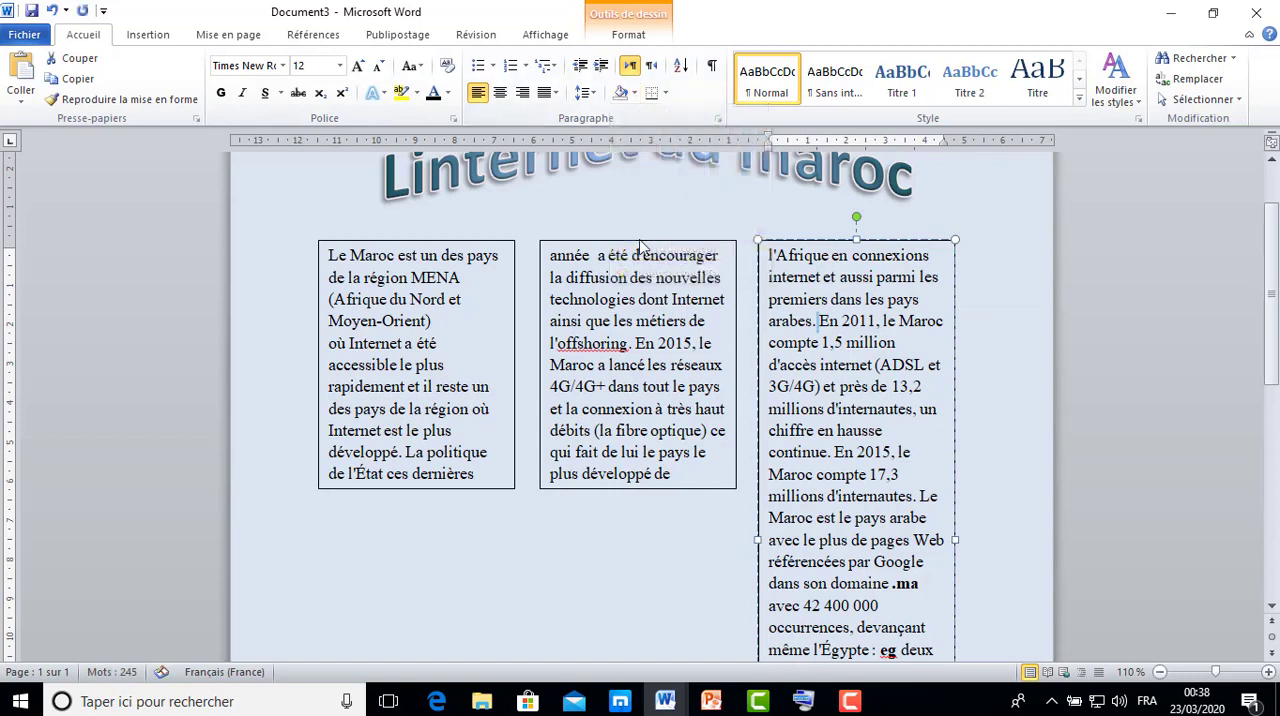
Display the Selection pane that lists the shapes on the page.
click(483, 241)
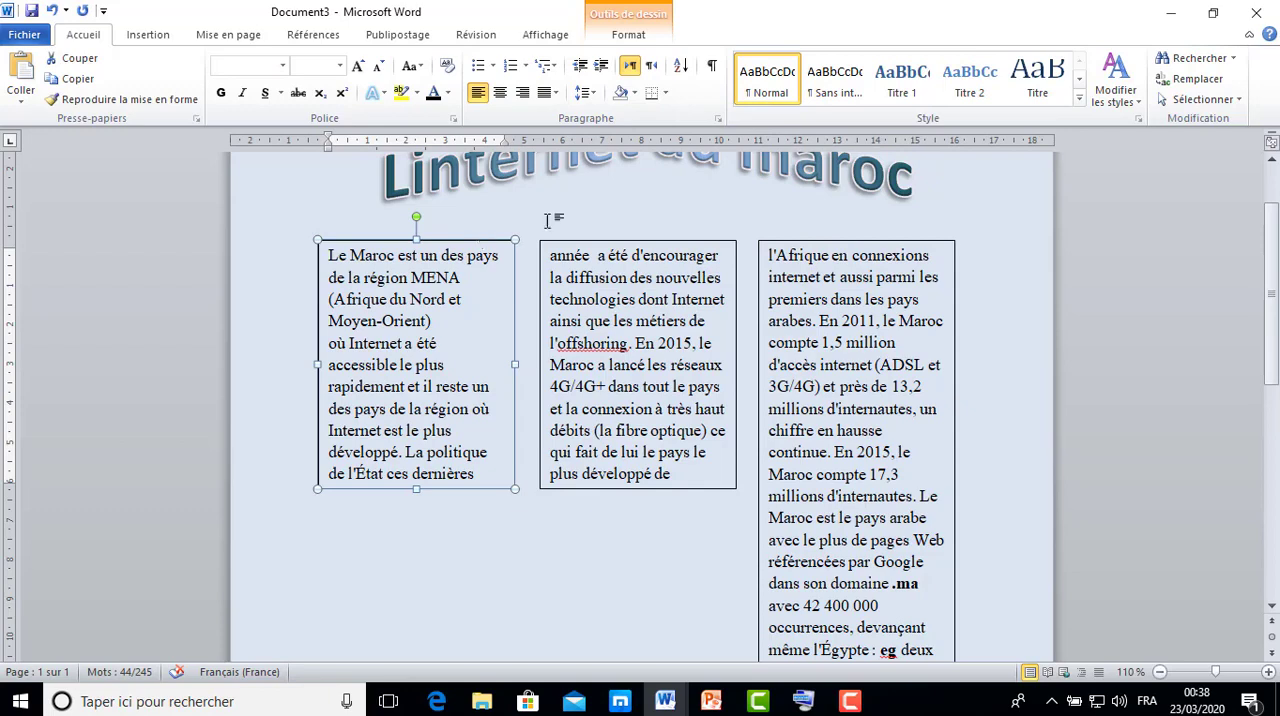
click(630, 36)
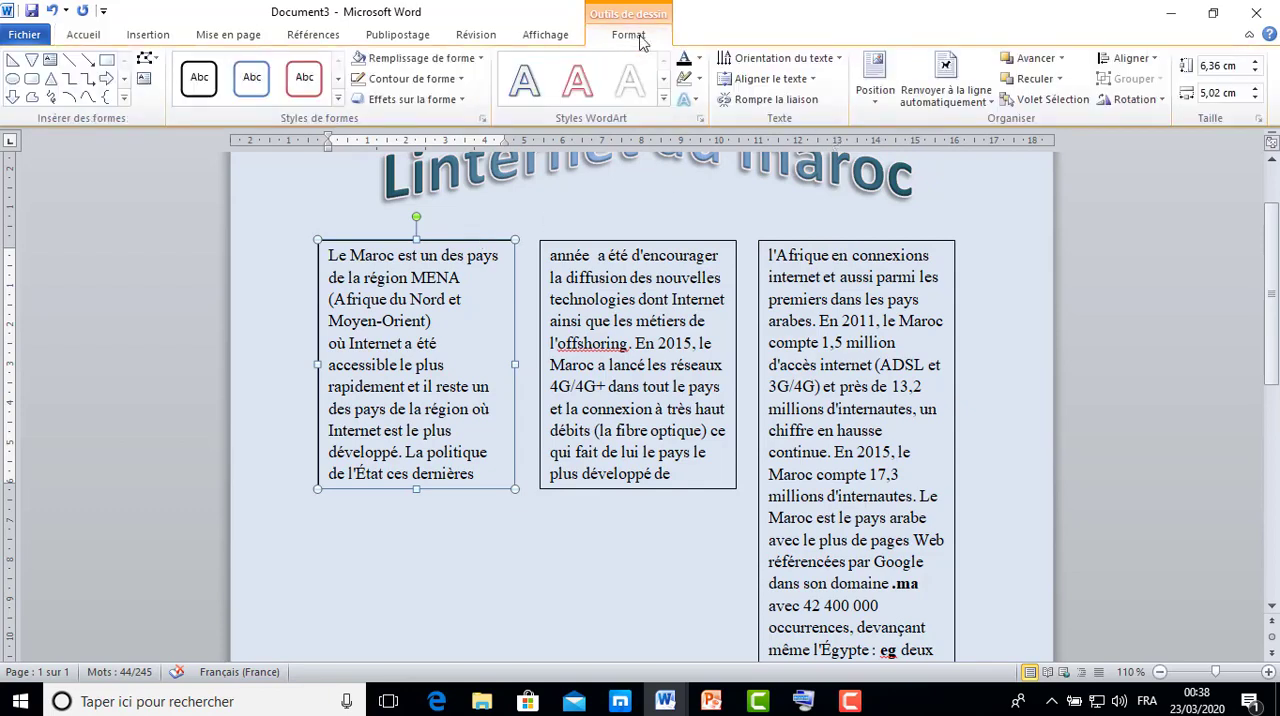
click(1077, 104)
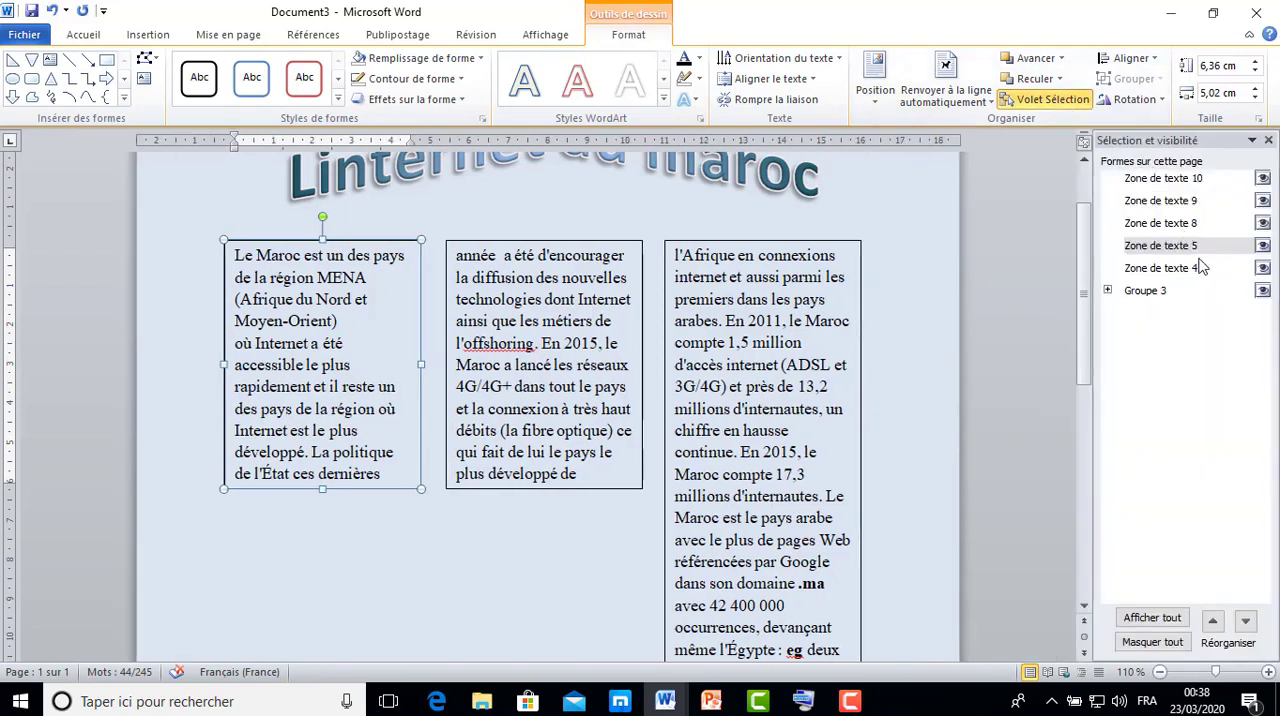
click(1190, 181)
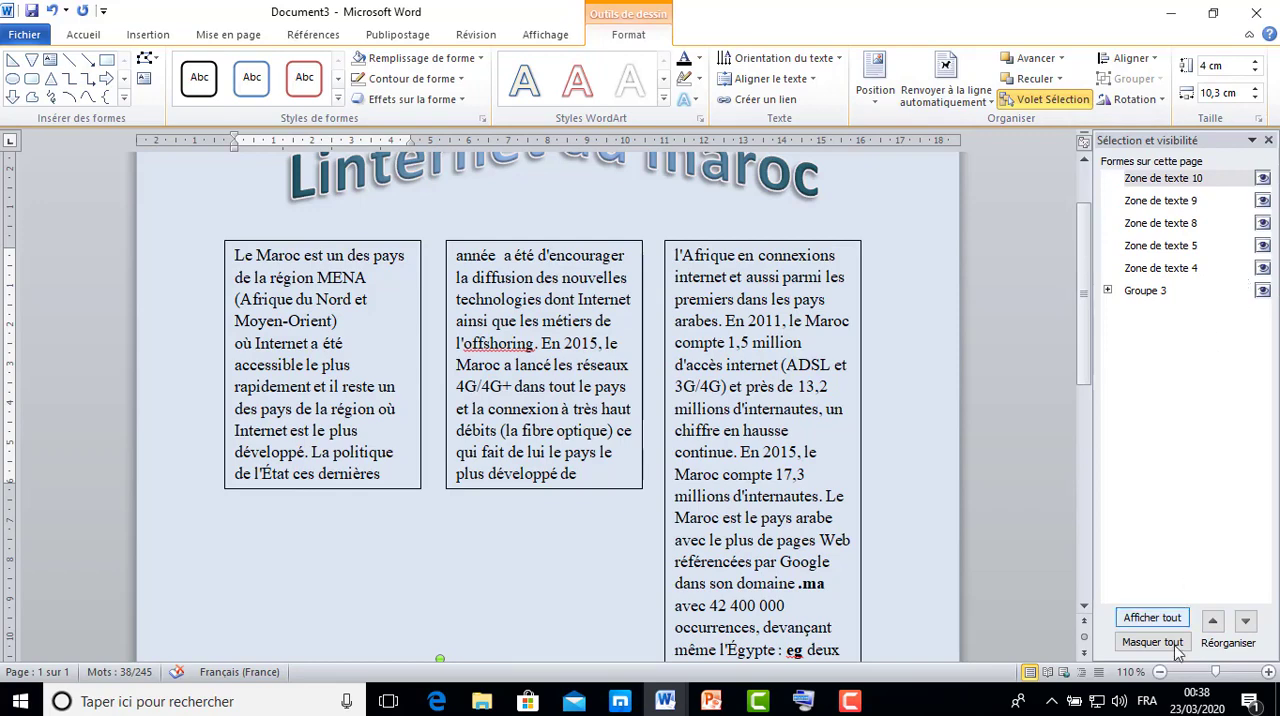
click(1160, 672)
click(1160, 672)
click(1160, 672)
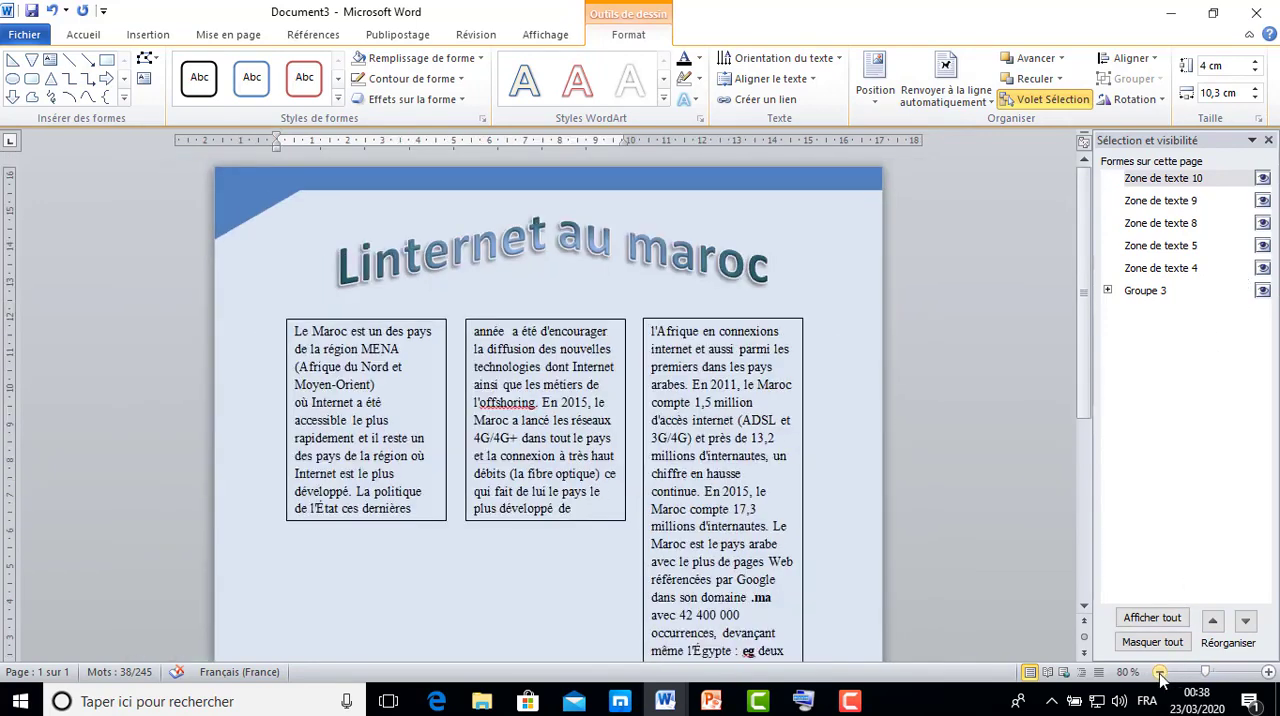
click(1160, 672)
click(1160, 672)
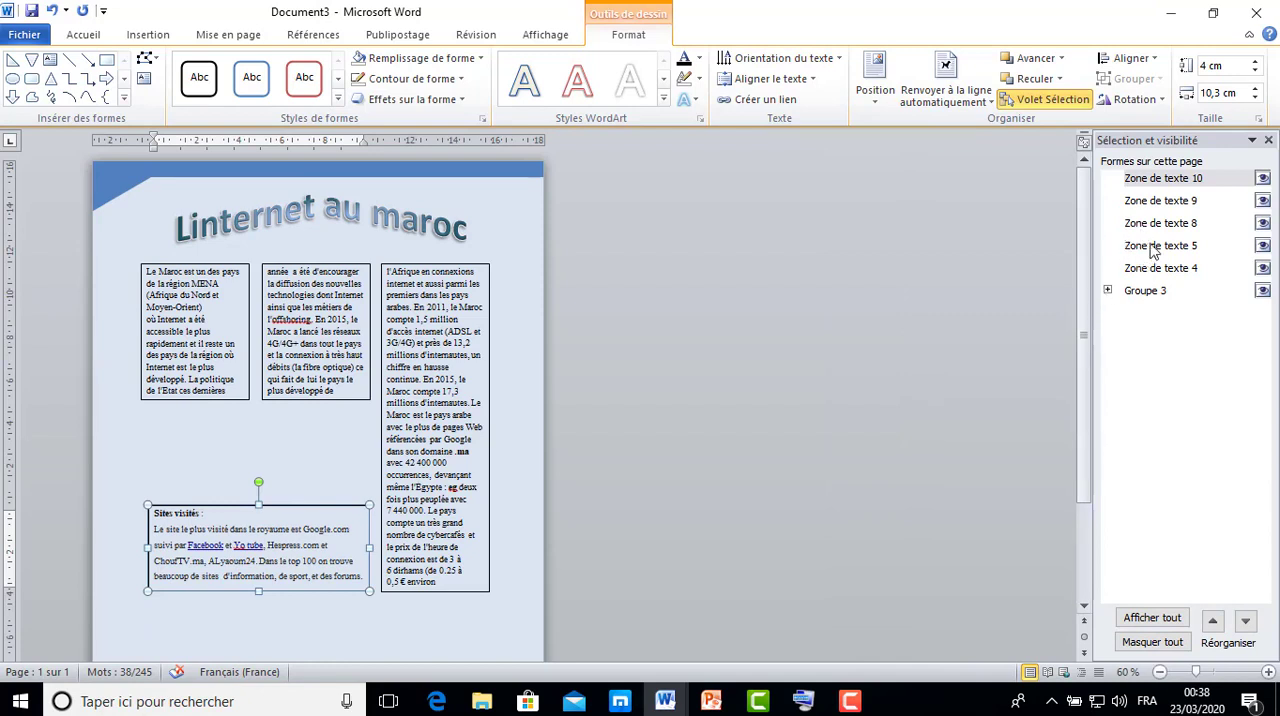
Select the three article columns and the wide text box at the foot together, and remove their outlines.
click(1168, 202)
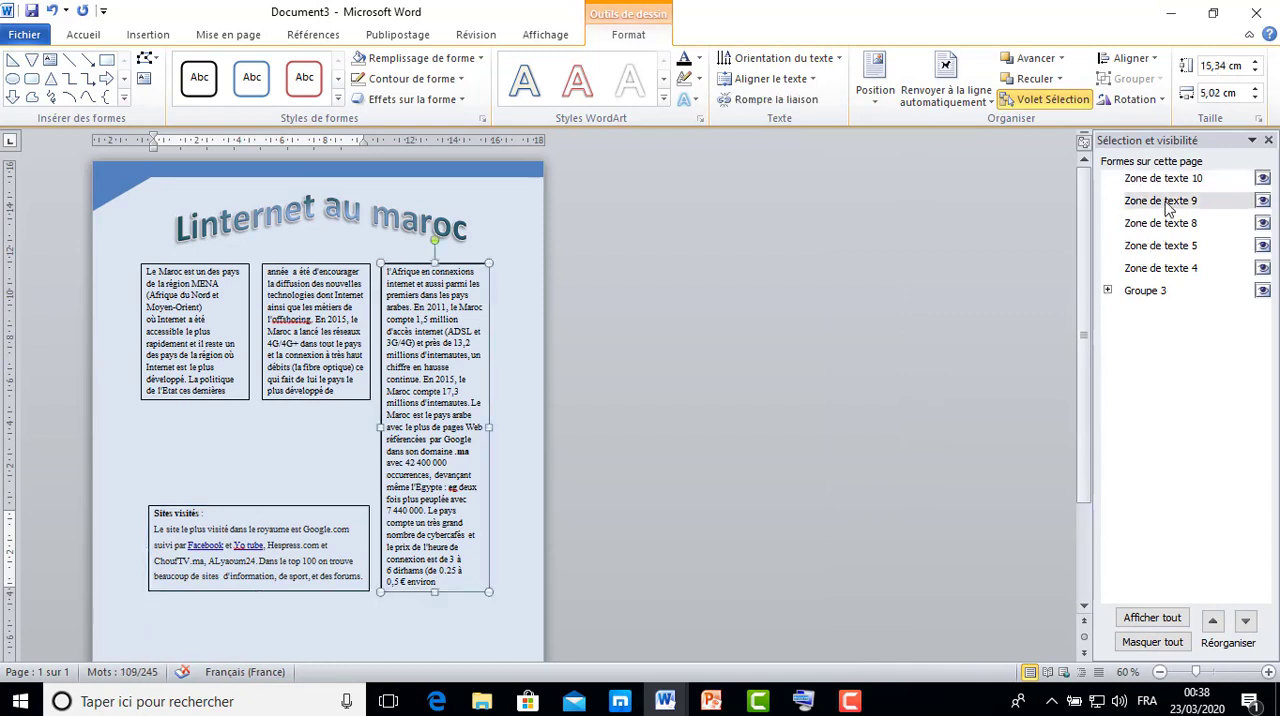
click(1168, 202)
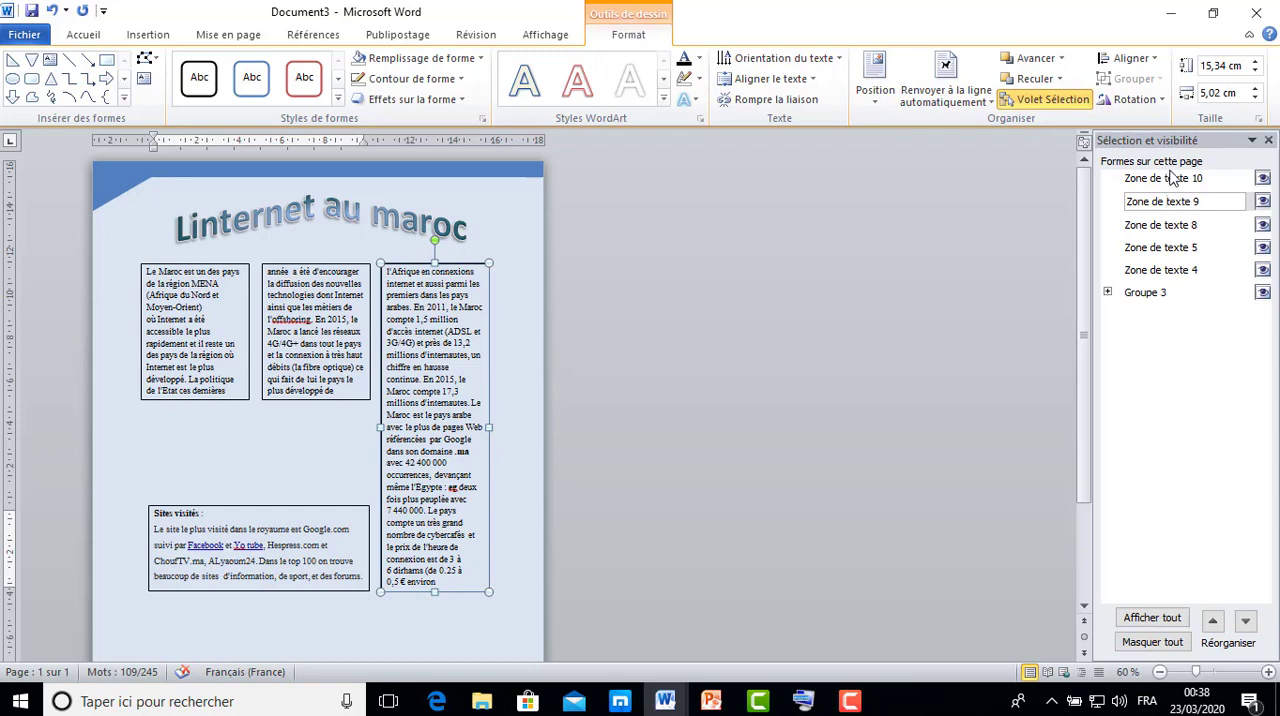
click(1173, 180)
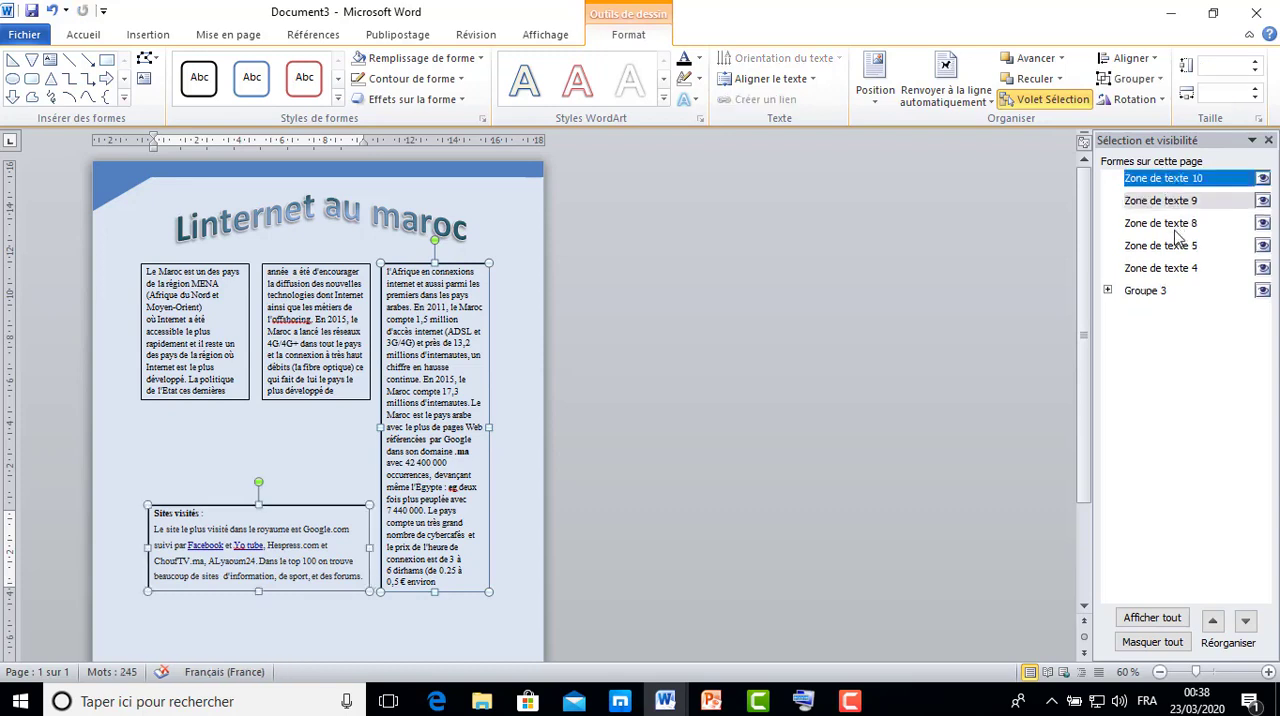
ctrl+click(1188, 224)
ctrl+click(1190, 228)
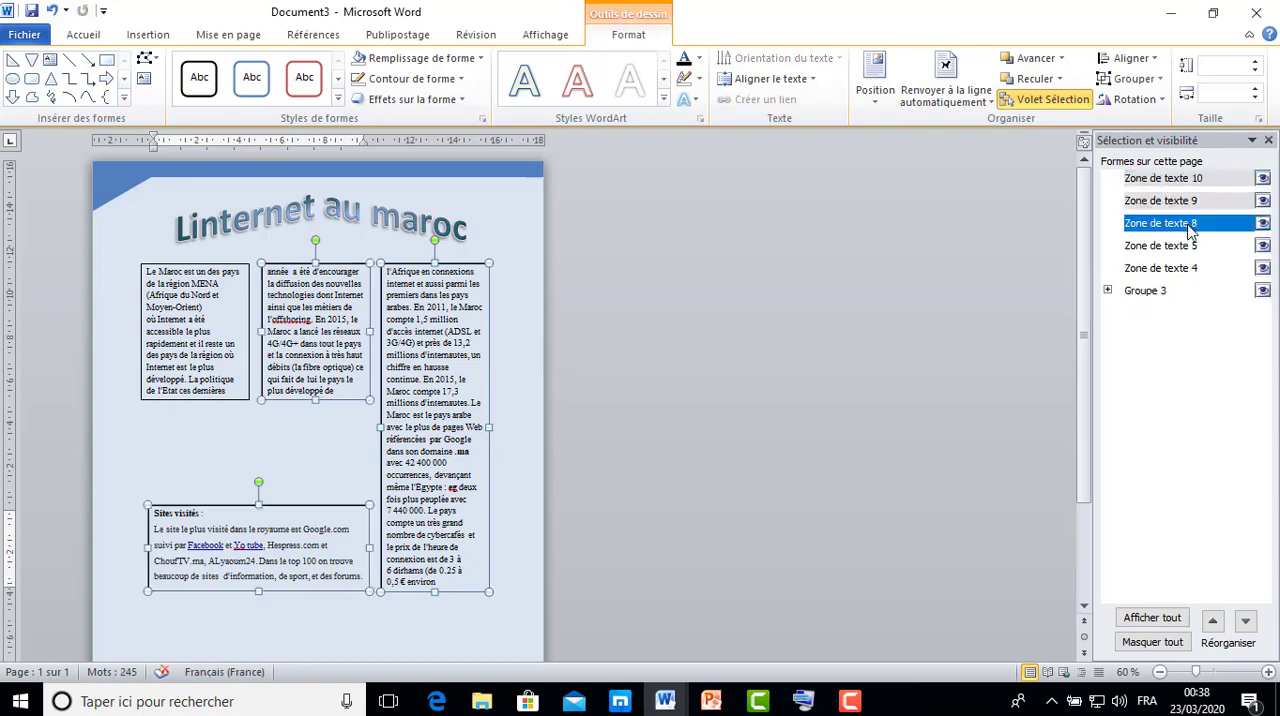
ctrl+click(1192, 247)
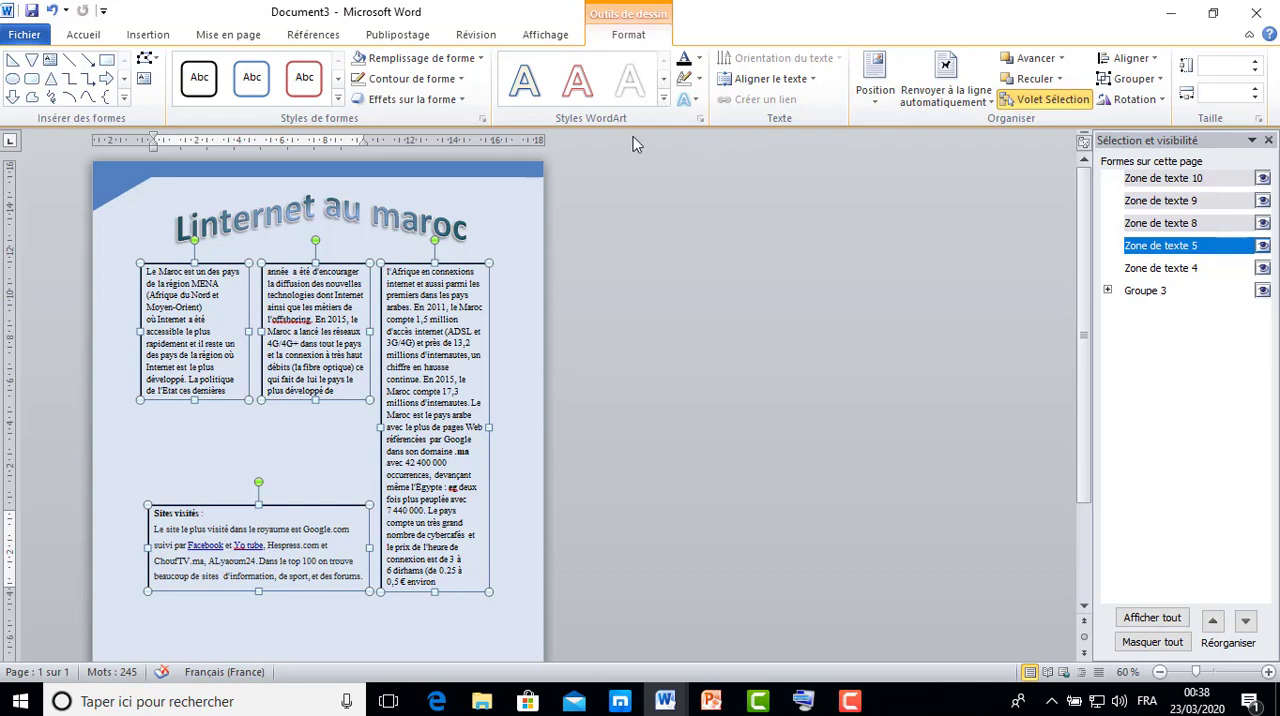
click(462, 80)
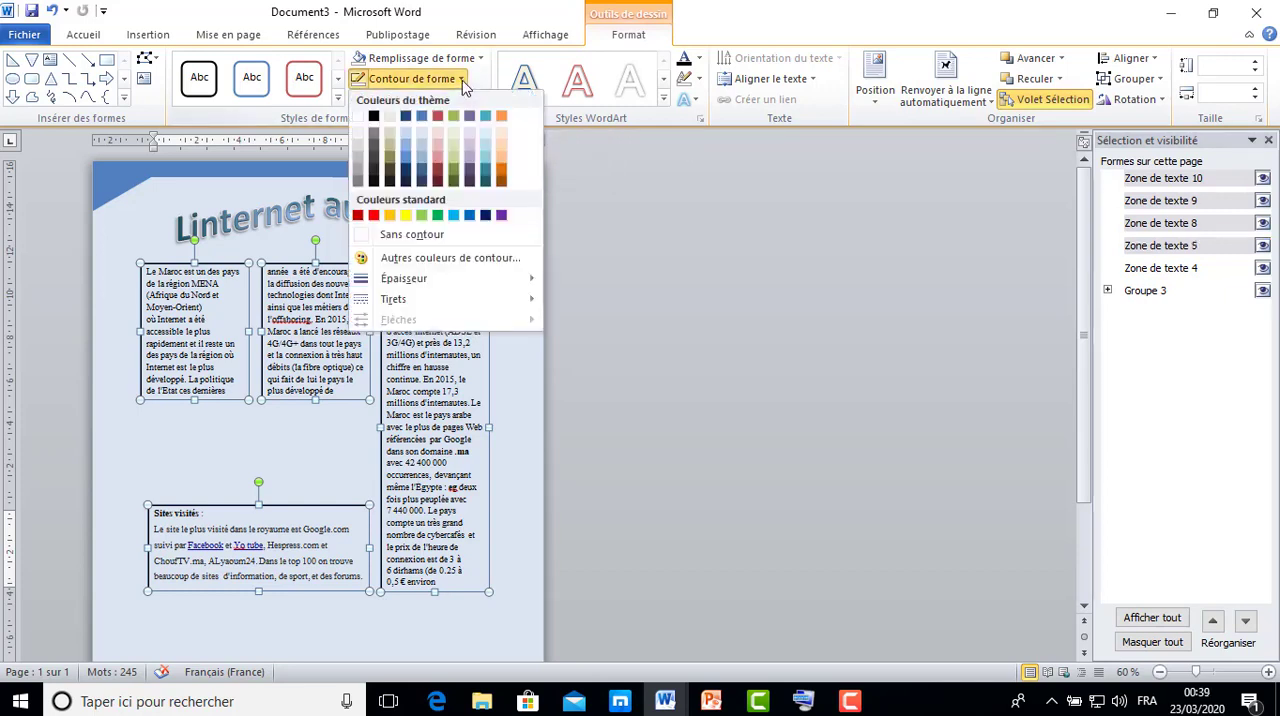
click(449, 236)
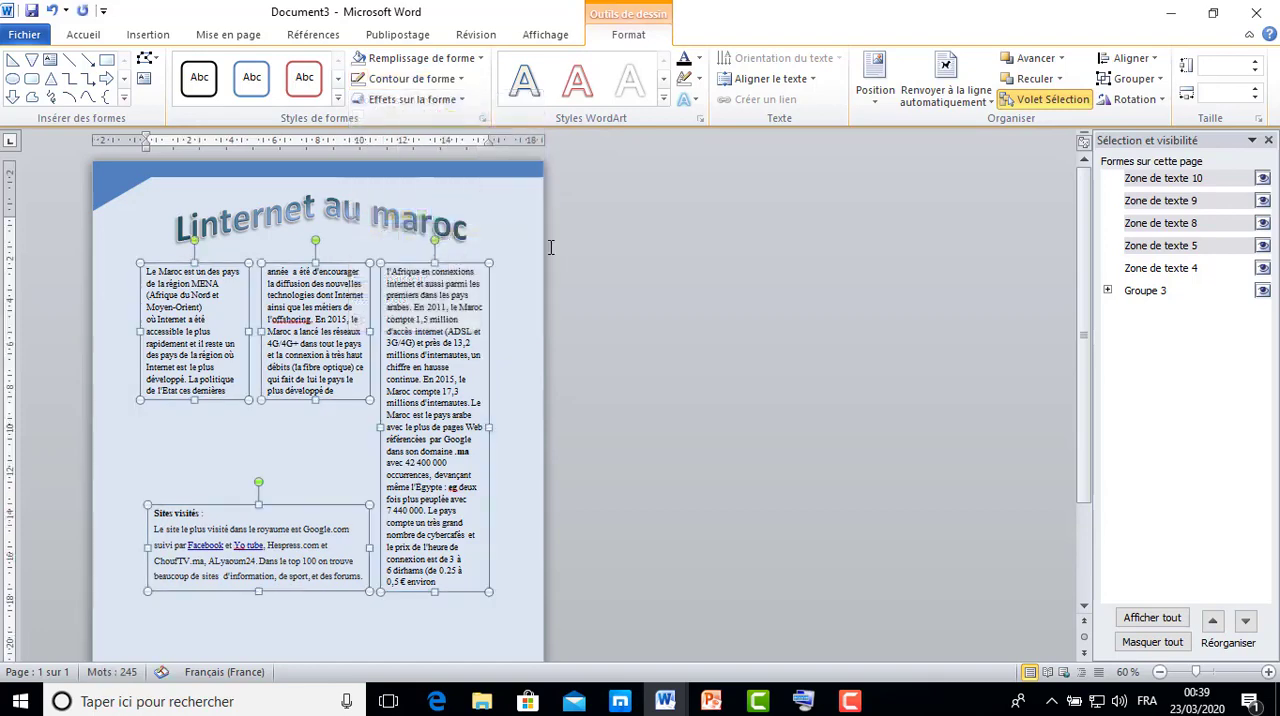
click(707, 285)
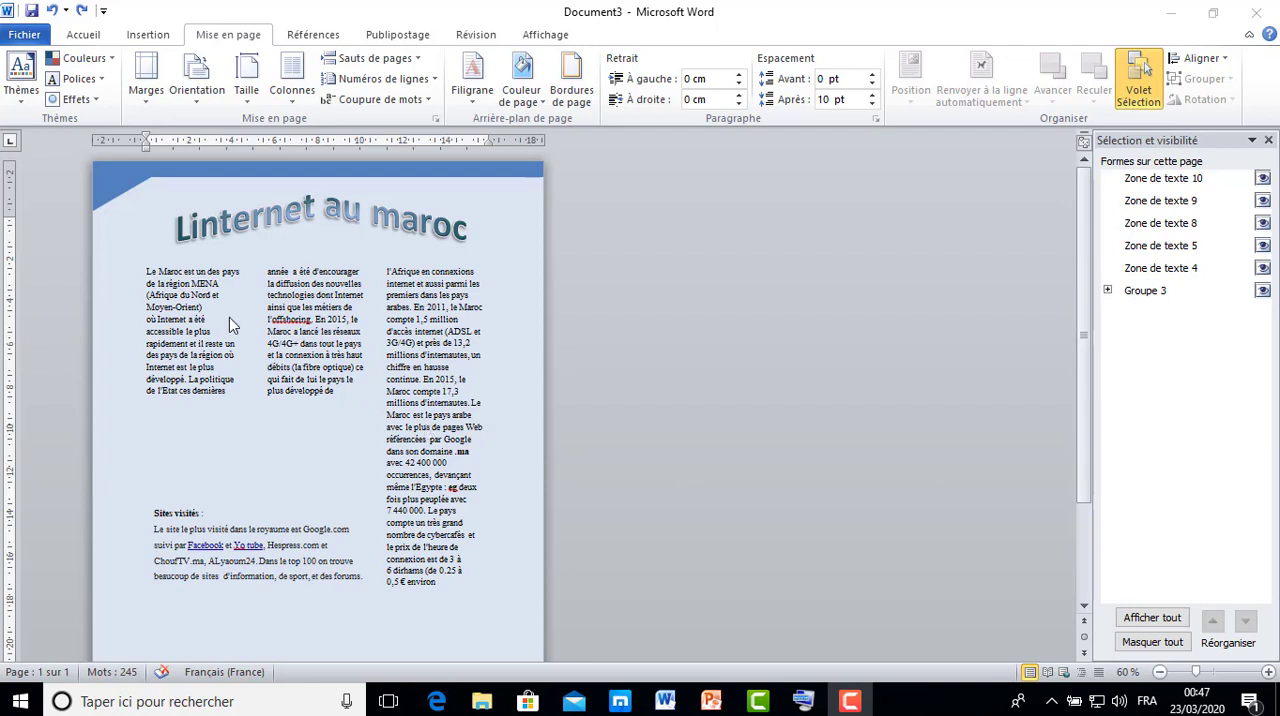
Justify the entire article text across all four linked text boxes.
click(147, 270)
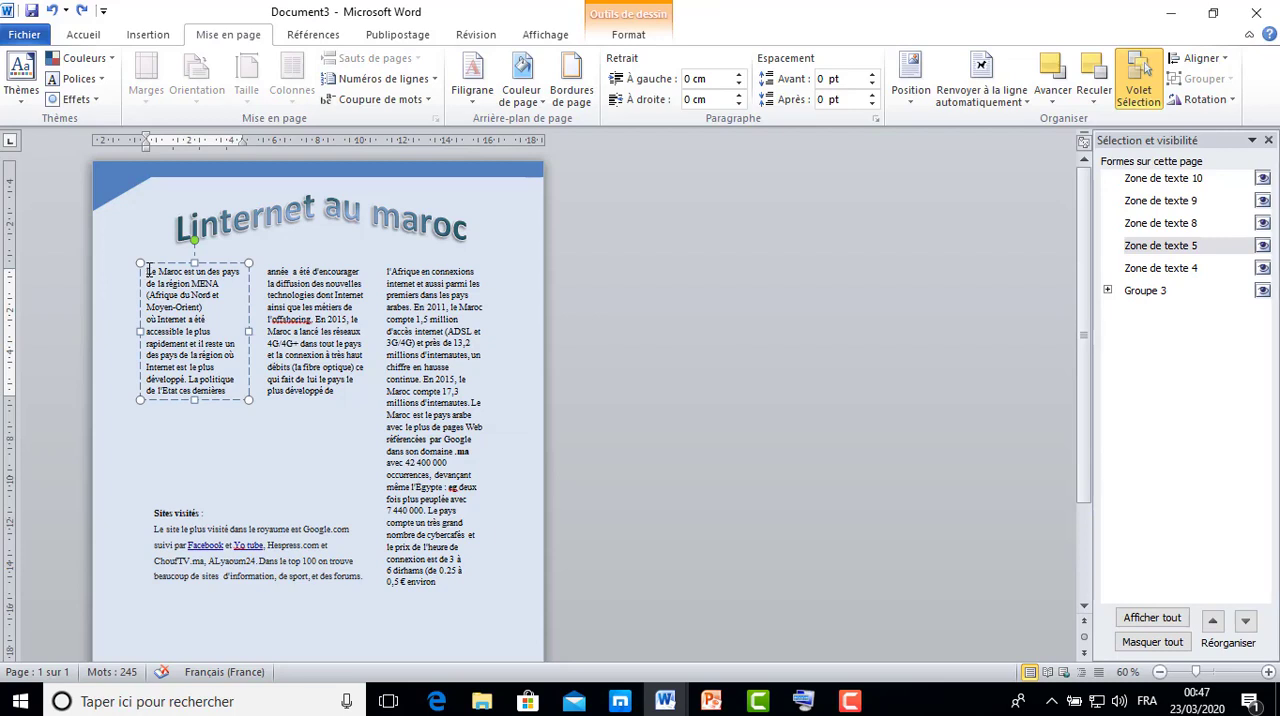
key(ctrl+a)
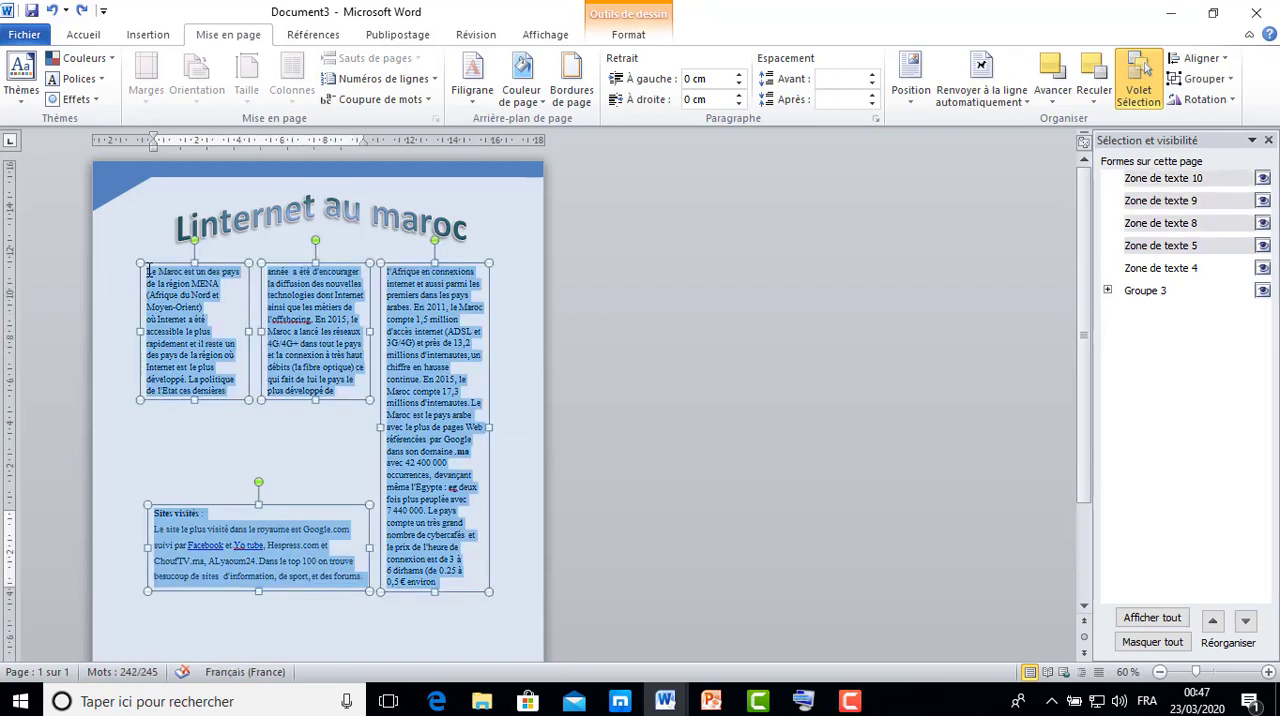
click(80, 35)
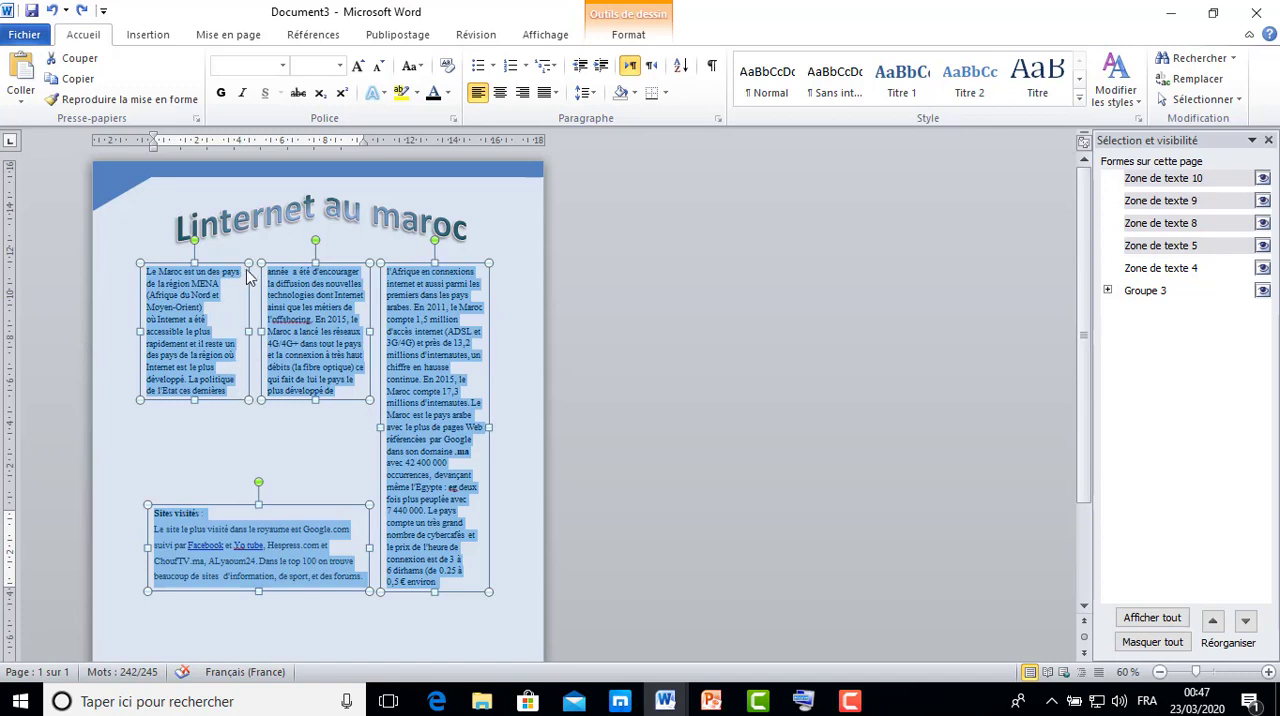
click(556, 92)
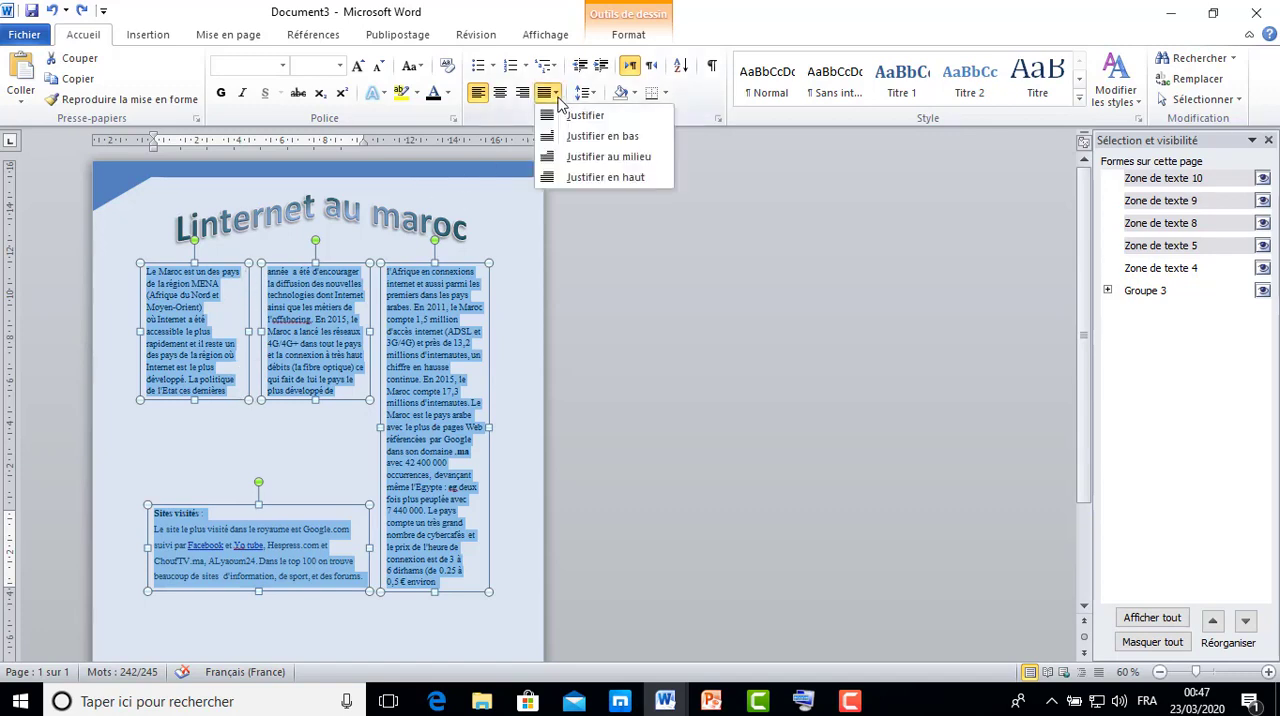
click(572, 119)
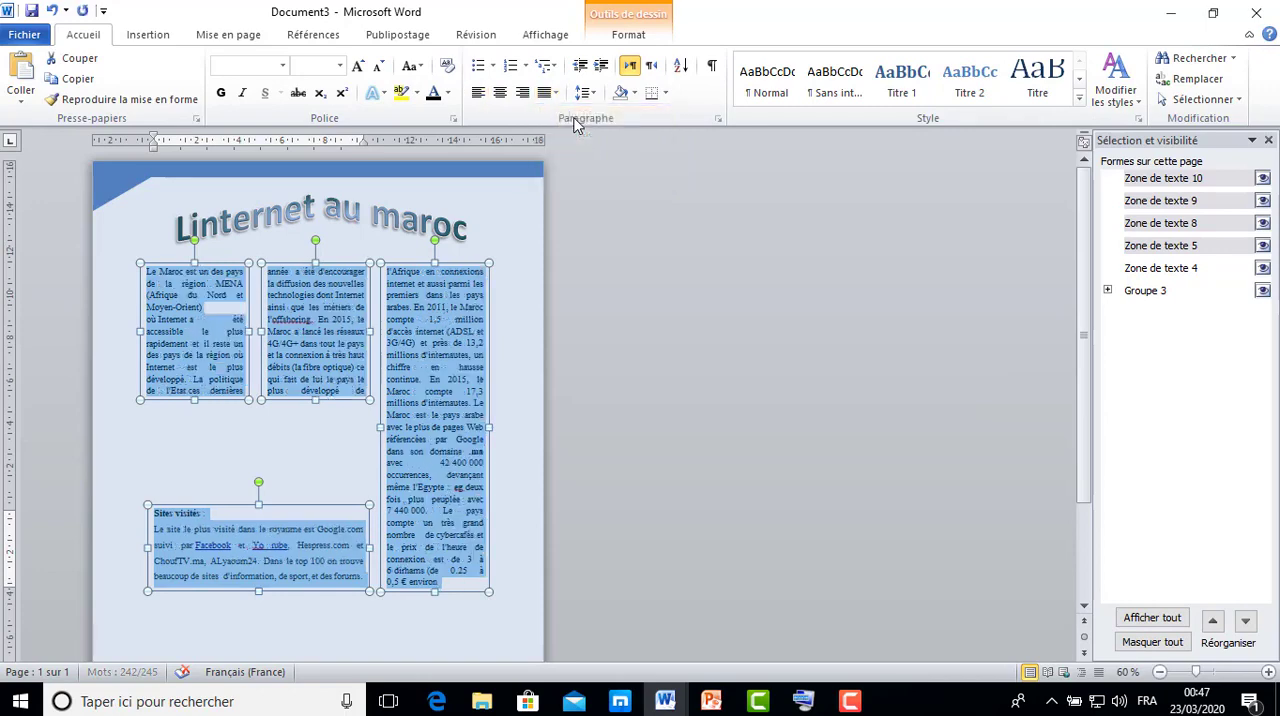
click(522, 309)
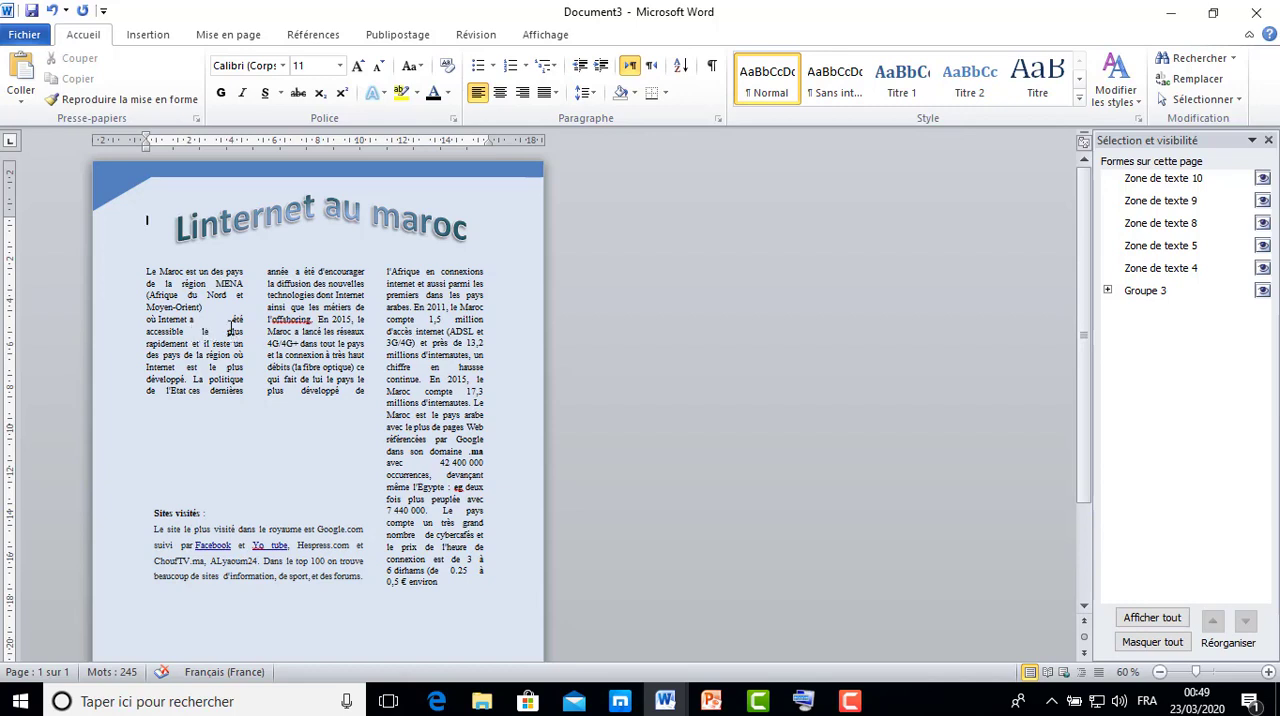
Select the whole article text in the linked boxes and turn on automatic hyphenation.
click(148, 272)
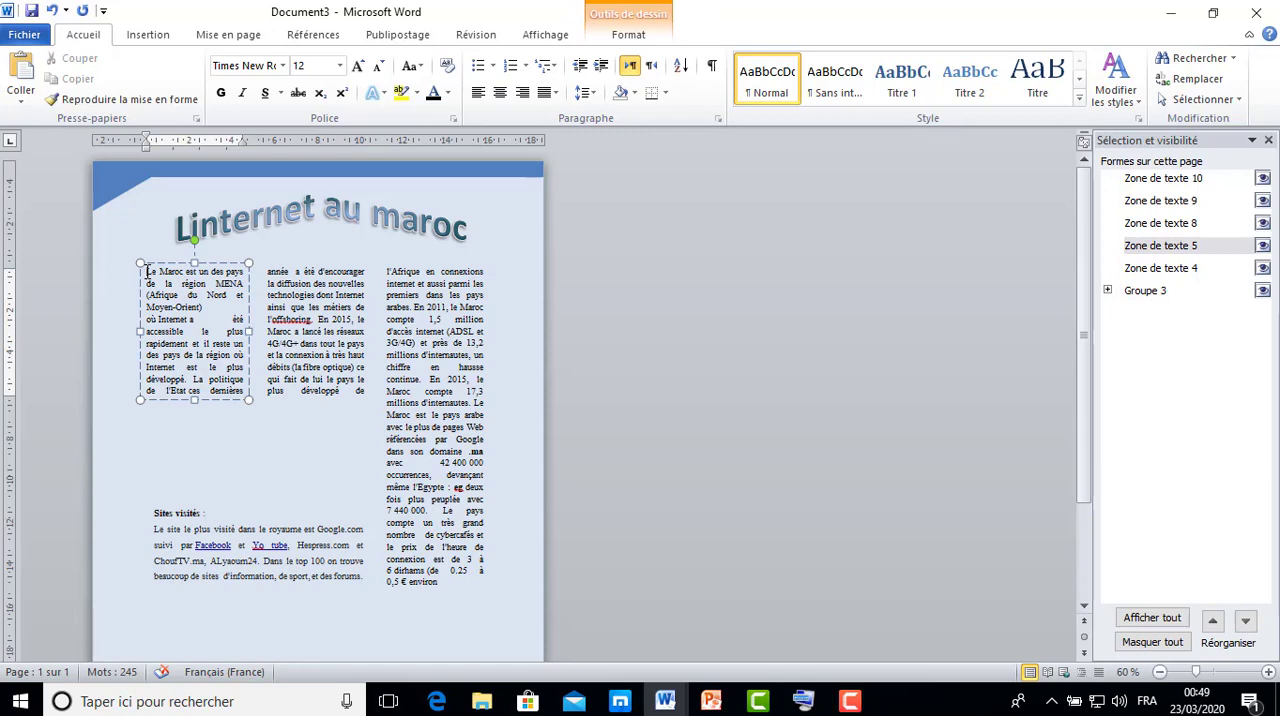
key(ctrl+a)
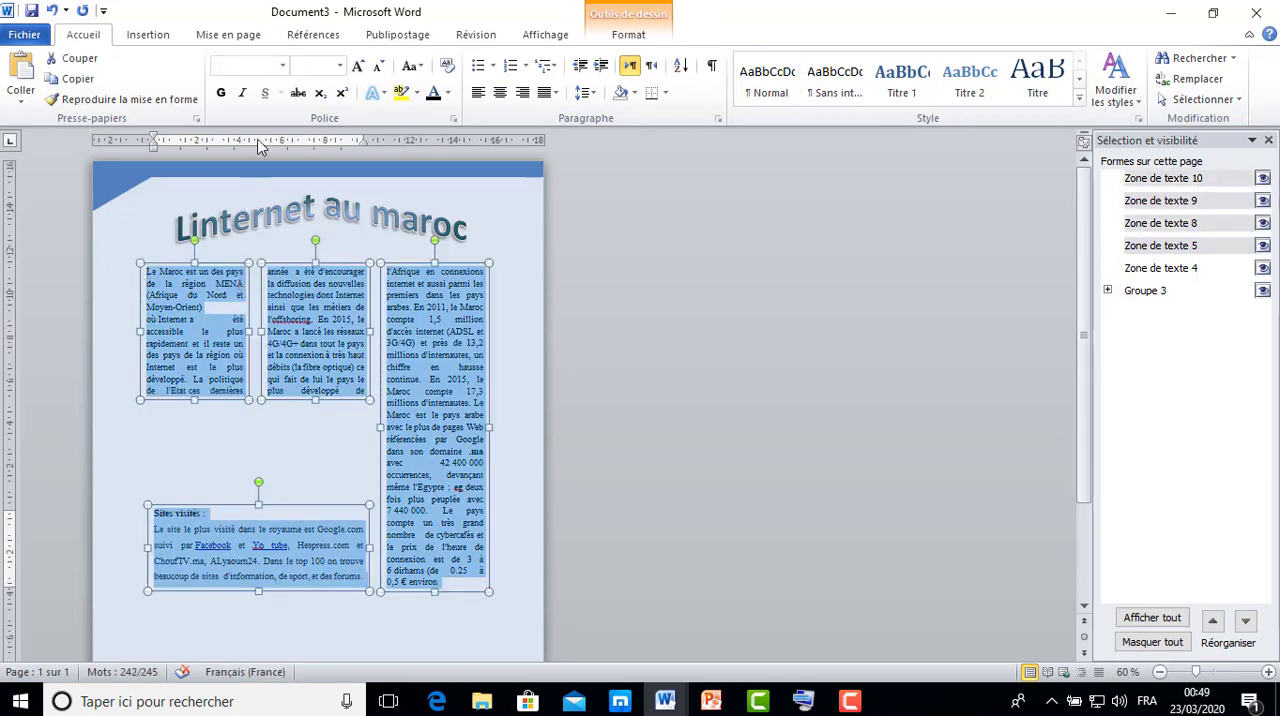
click(226, 37)
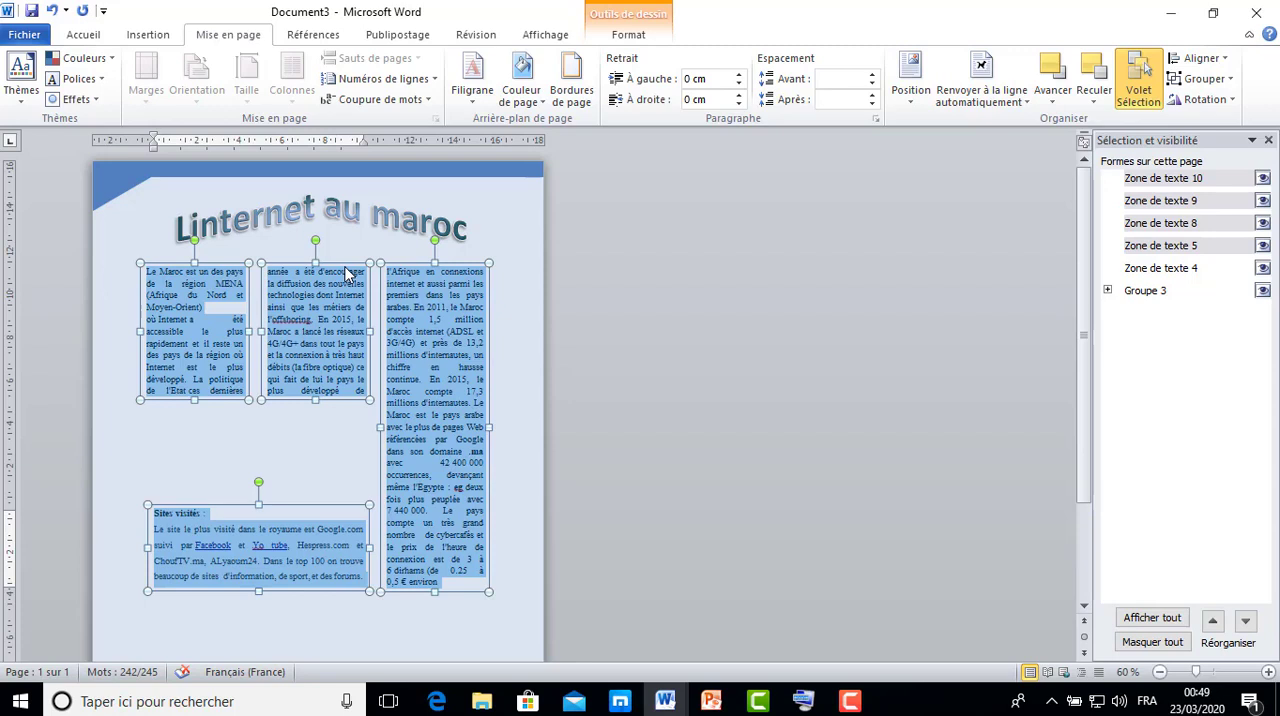
click(427, 101)
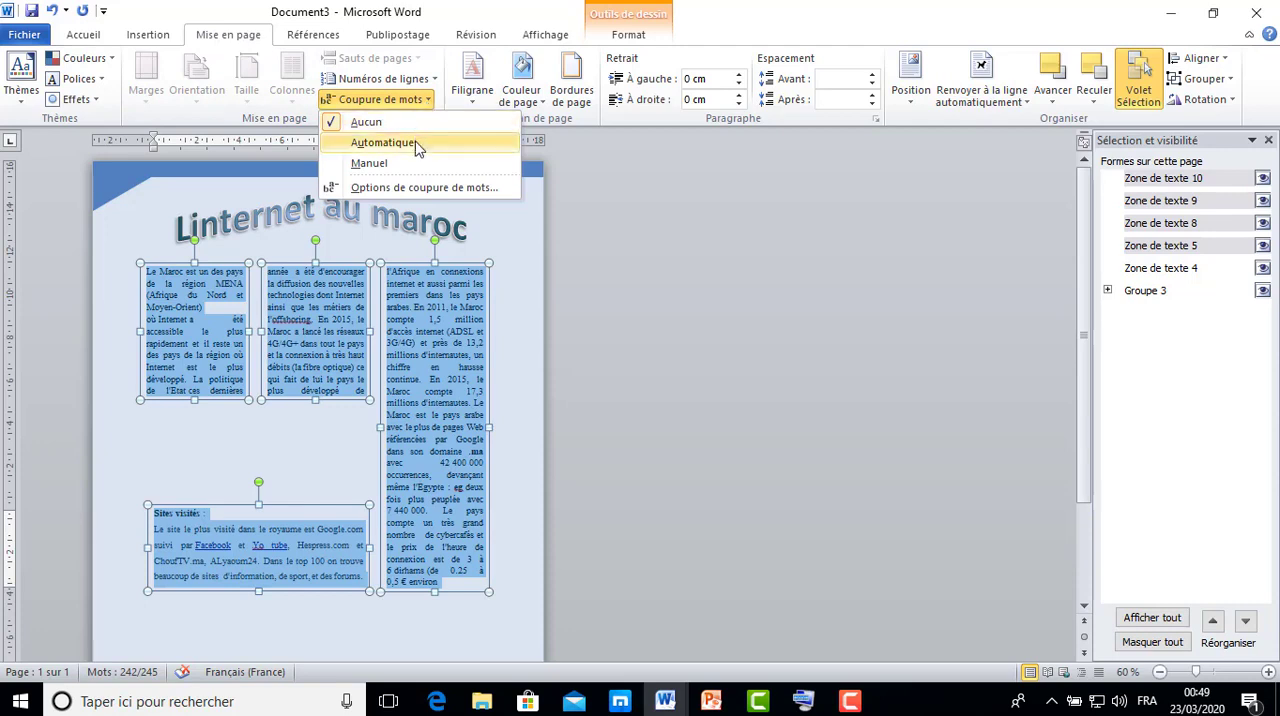
click(416, 143)
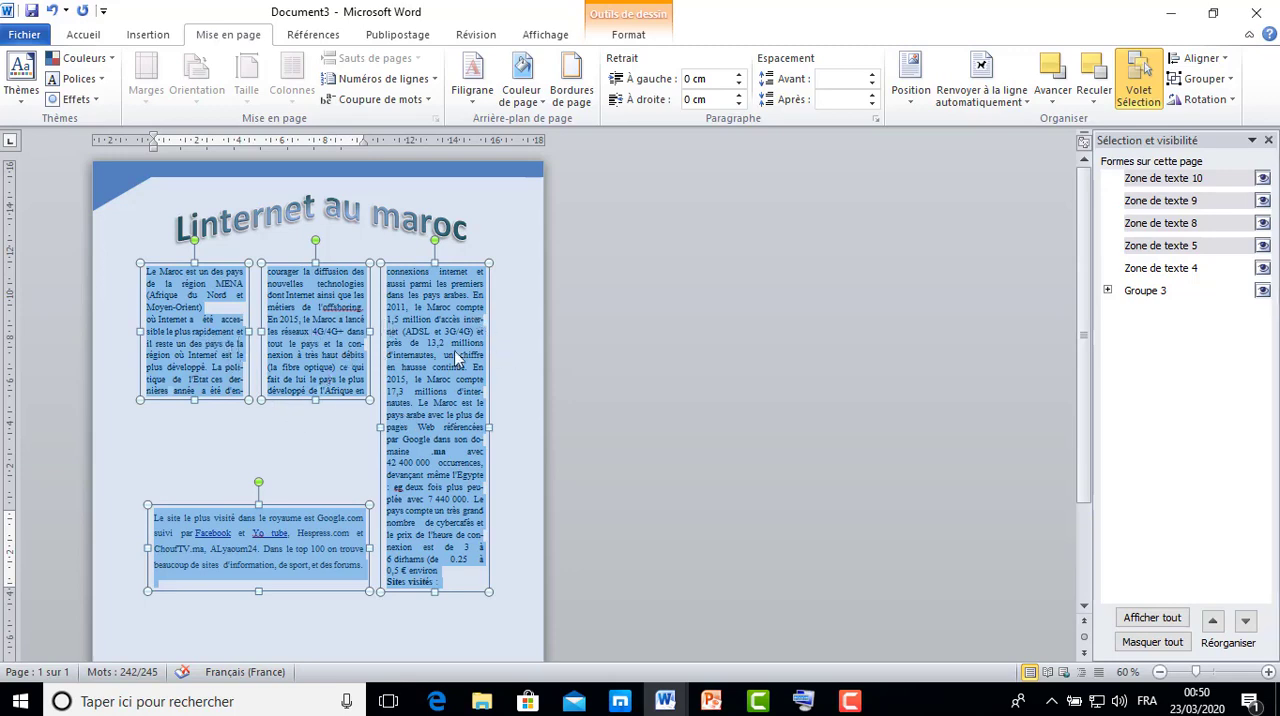
click(521, 363)
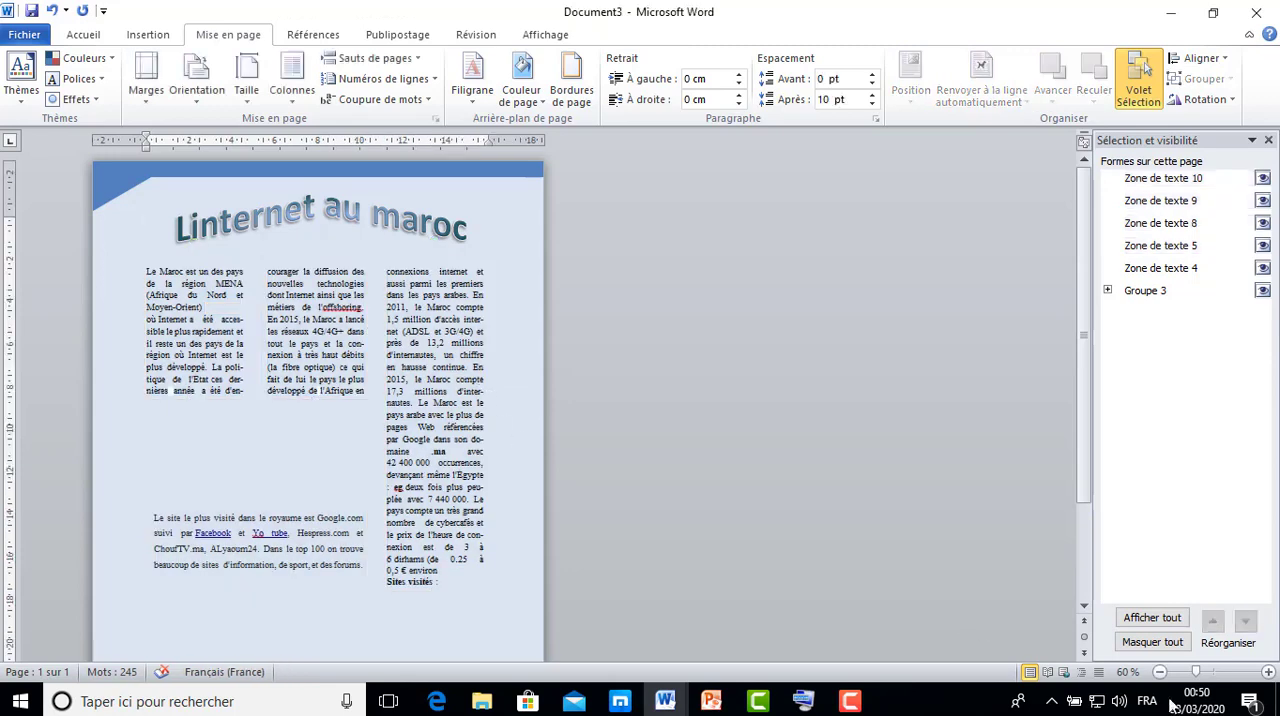
click(1268, 672)
click(1268, 672)
click(1268, 672)
click(1268, 672)
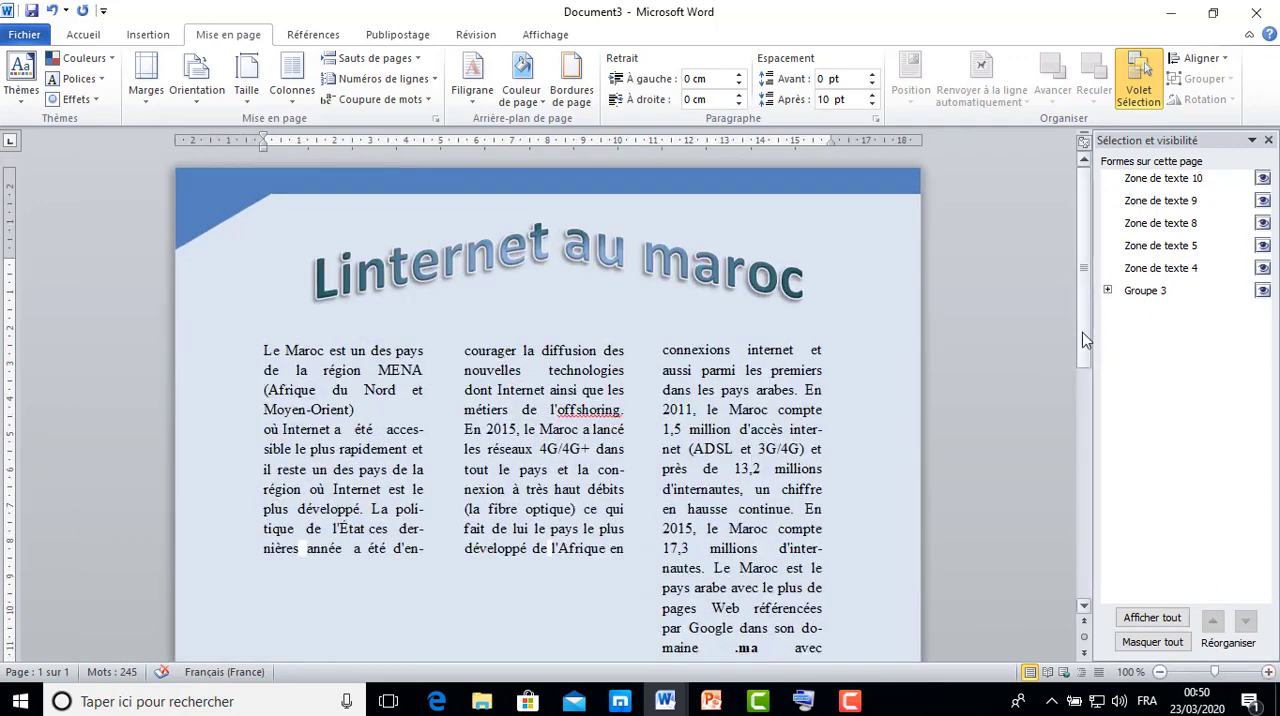
scroll(1090, 347, down, 1)
scroll(1090, 347, down, 3)
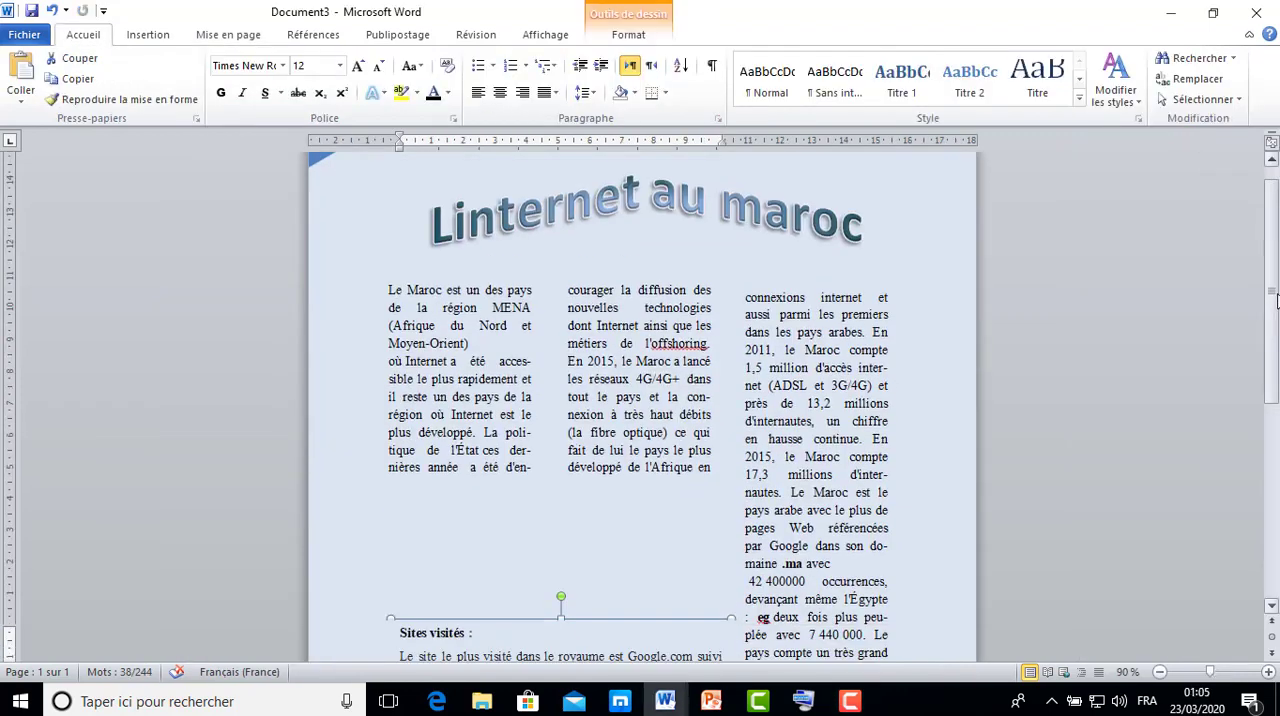
scroll(1276, 313, down, 2)
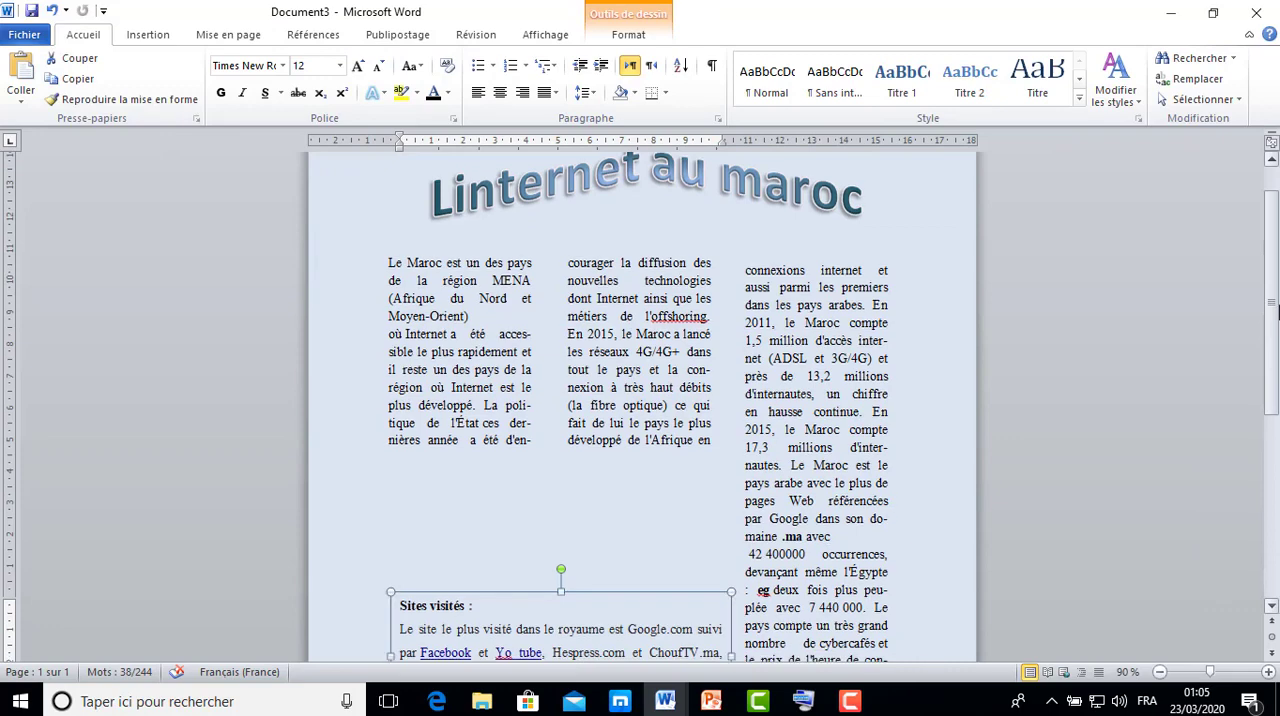
Insert the picture file "download" from the "tp colonnes" folder into the page.
mouse_move(1276, 313)
mouse_down()
mouse_move(1276, 343)
mouse_move(1275, 318)
mouse_up()
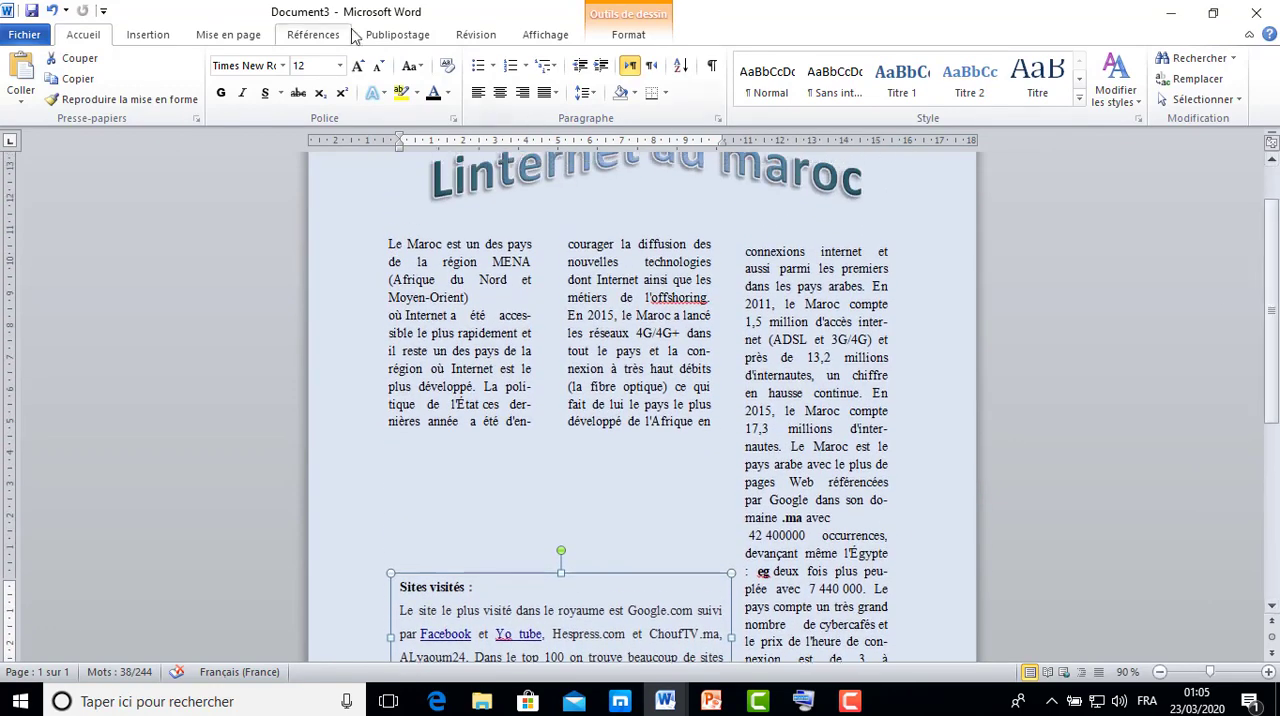
click(150, 38)
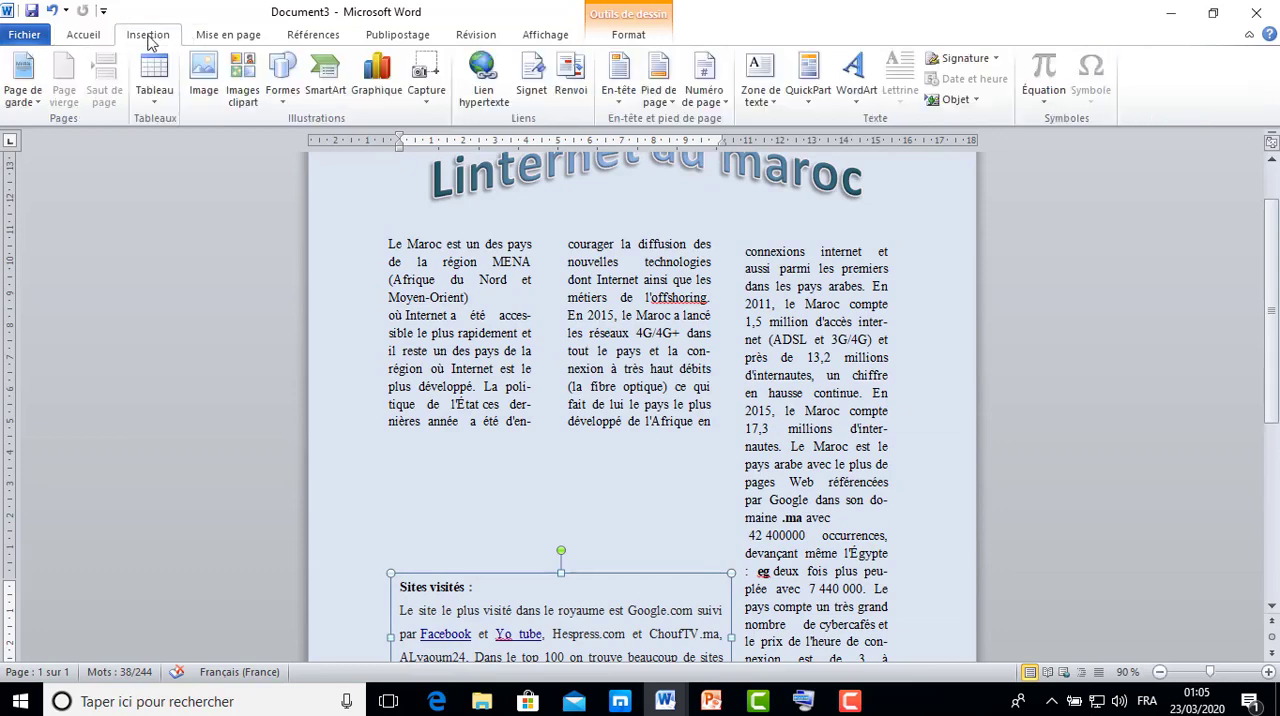
click(204, 96)
click(360, 185)
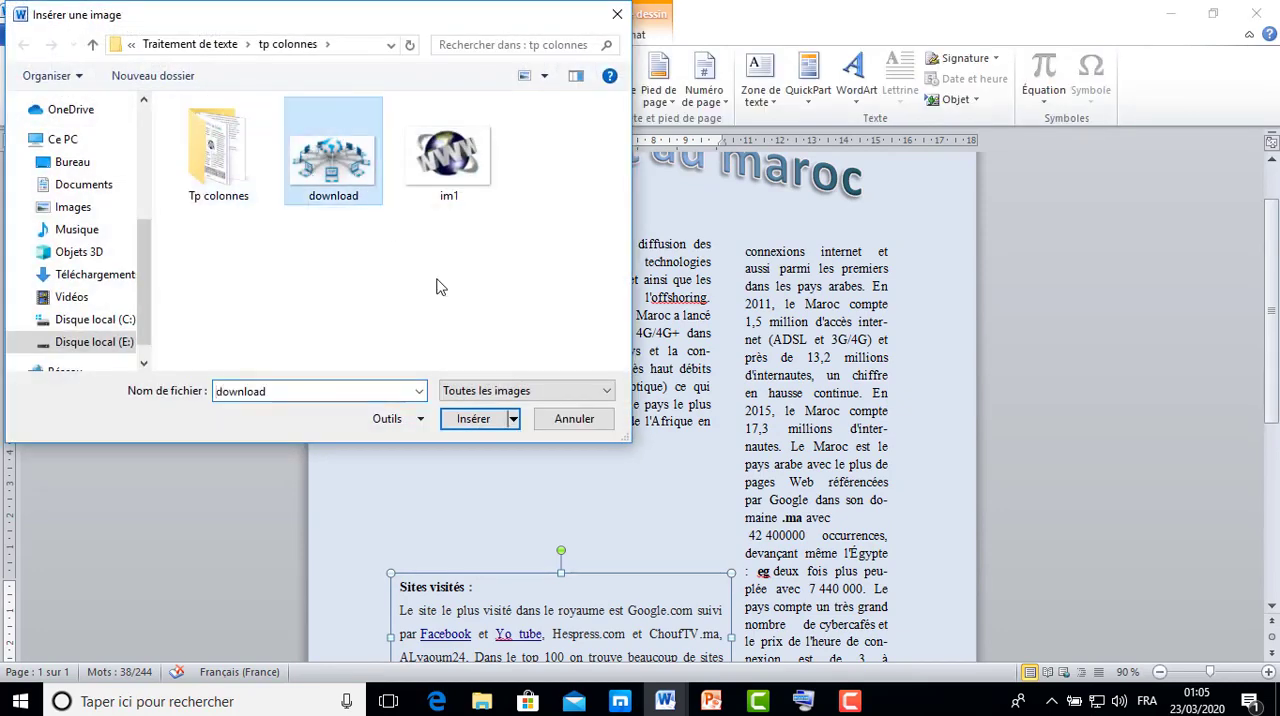
click(490, 418)
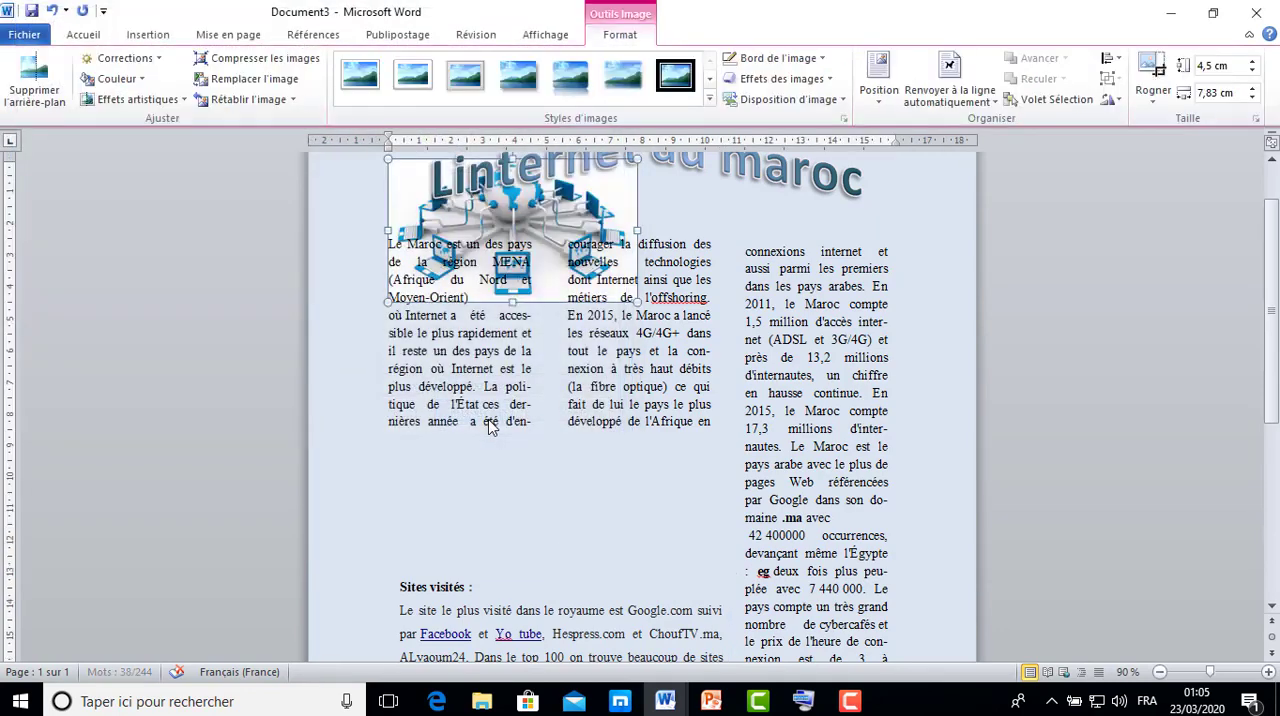
Try to move the inserted network picture away from the WordArt title.
drag(606, 222, 560, 240)
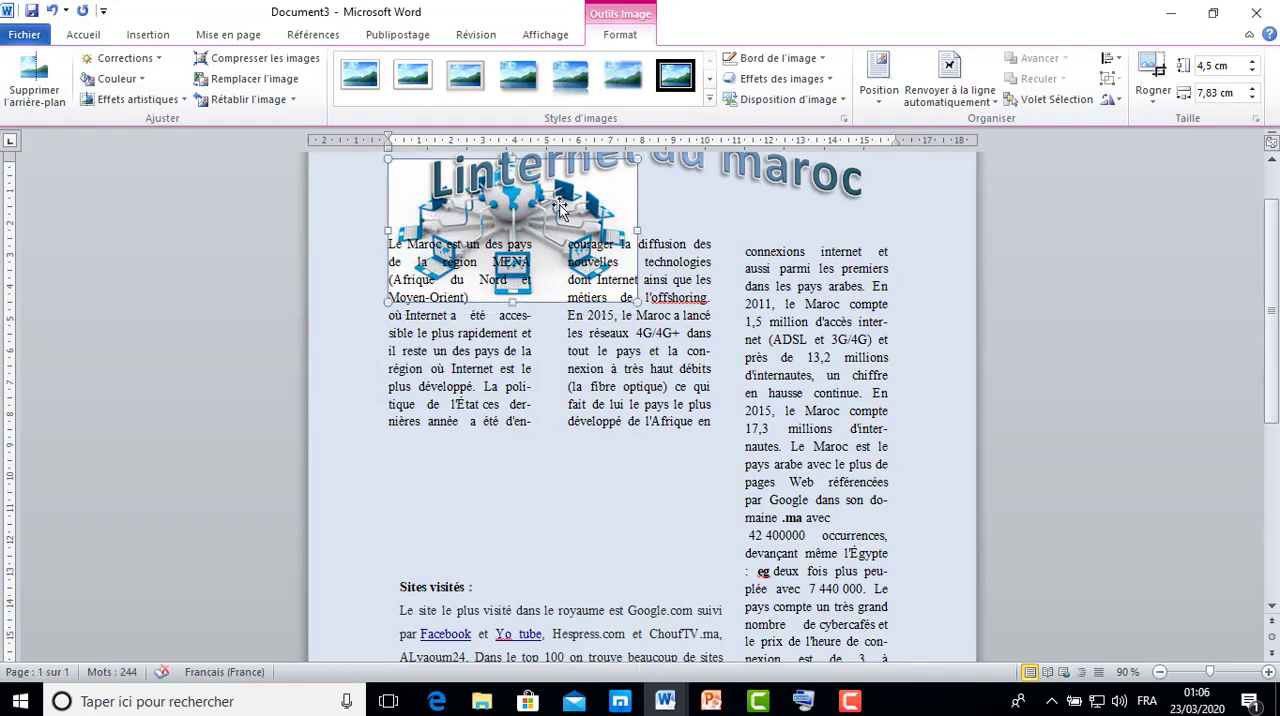
click(602, 195)
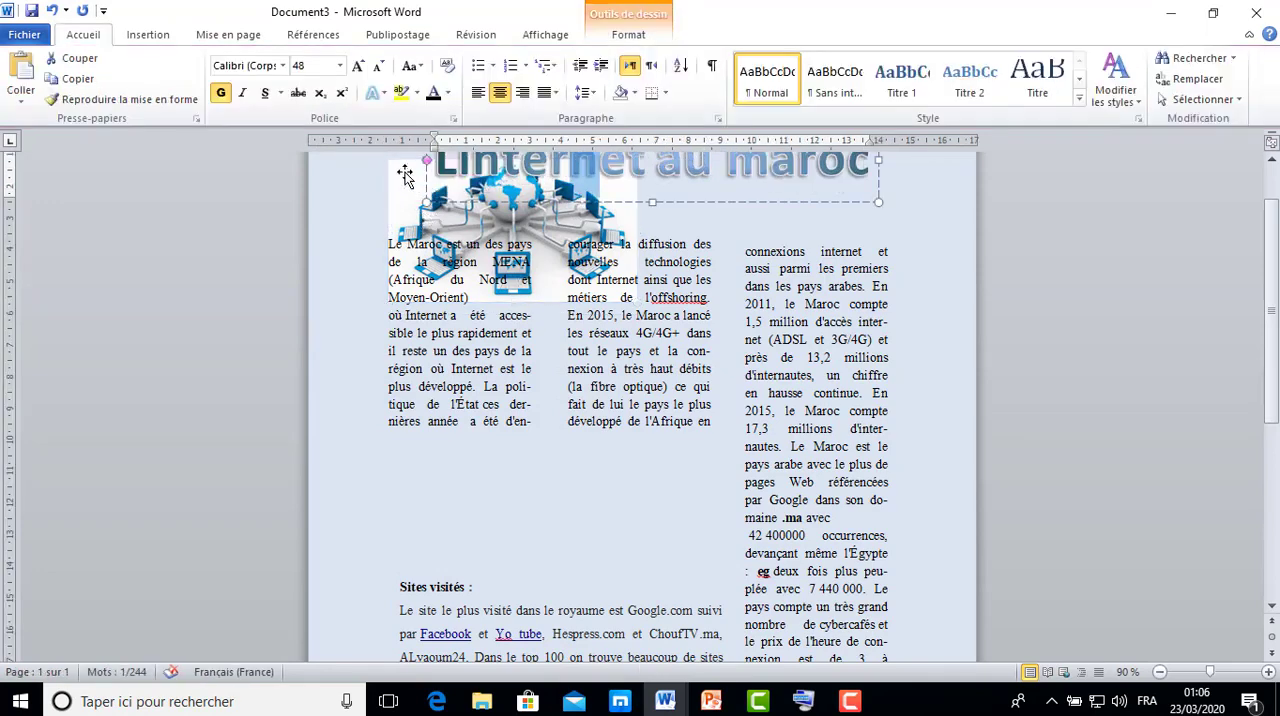
drag(409, 178, 409, 196)
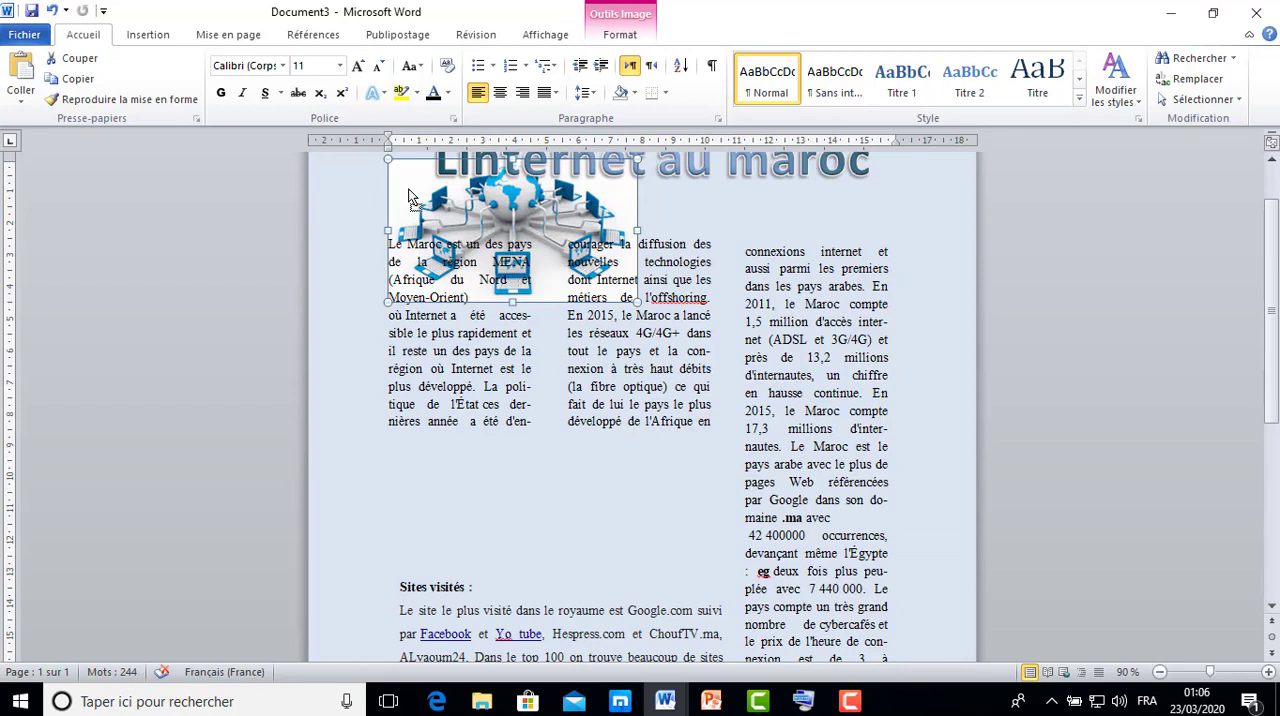
Set the network picture's text wrapping to "Devant le texte".
click(628, 36)
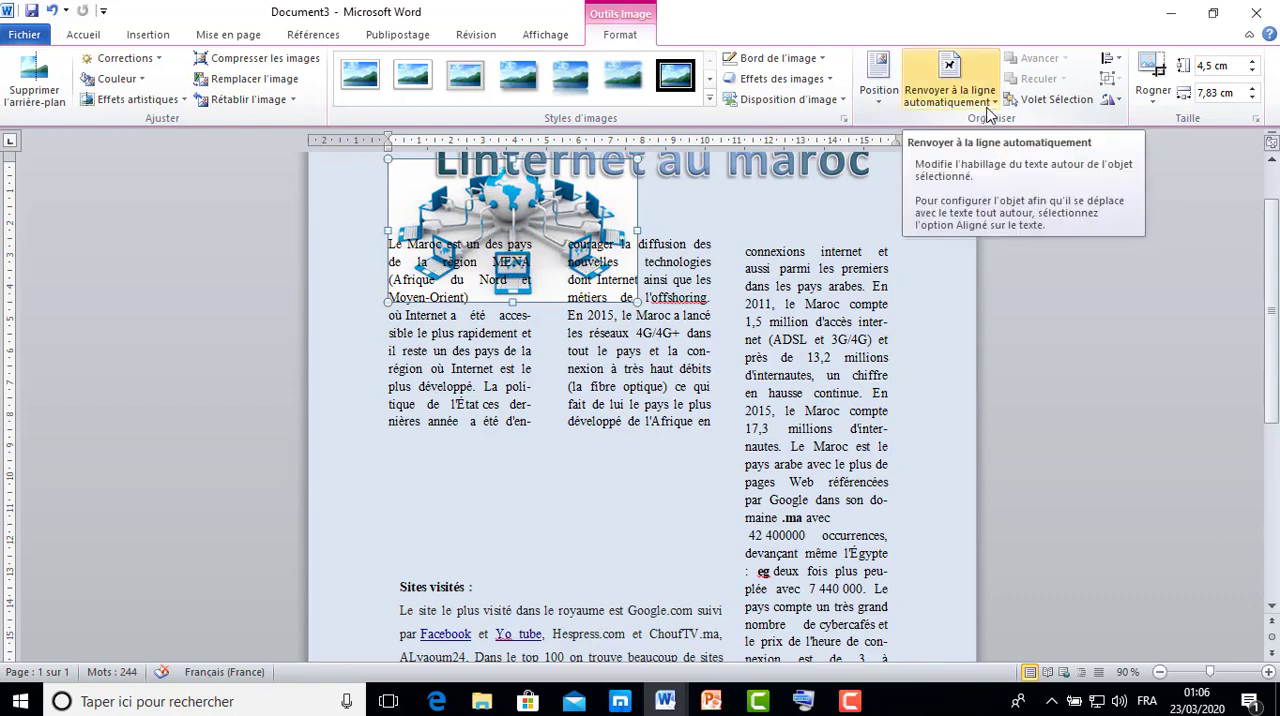
click(995, 103)
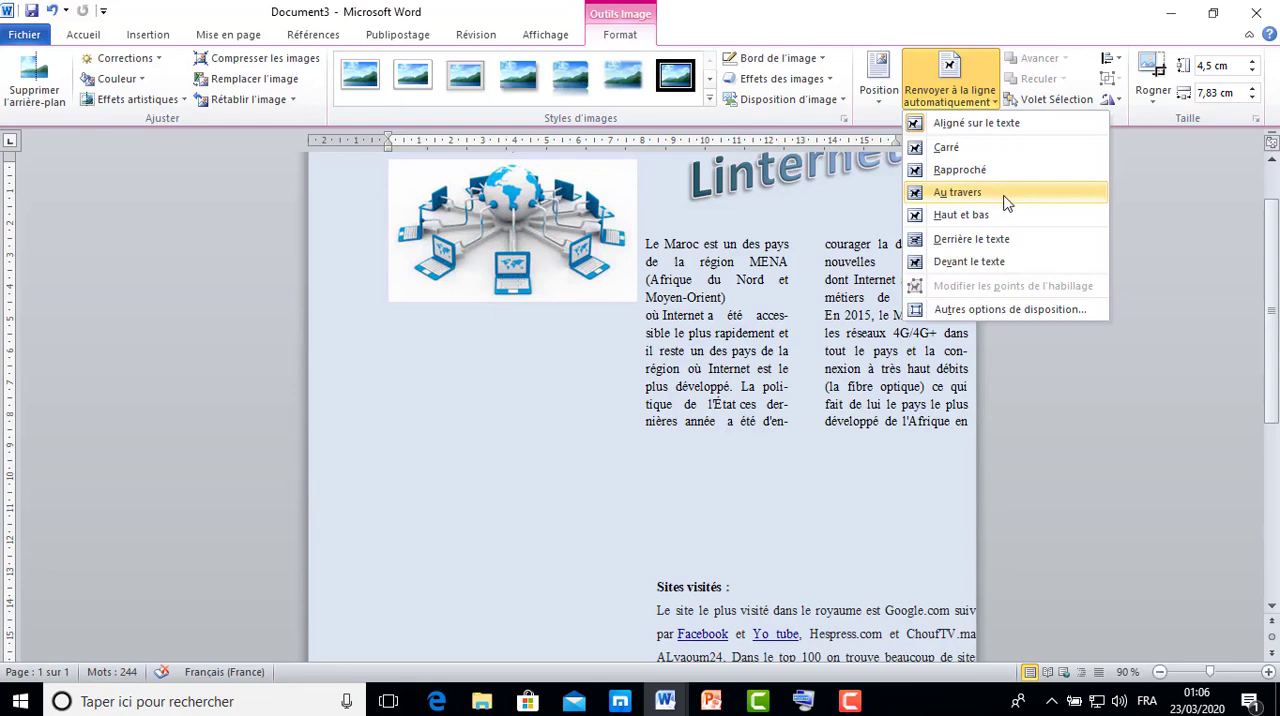
click(1003, 265)
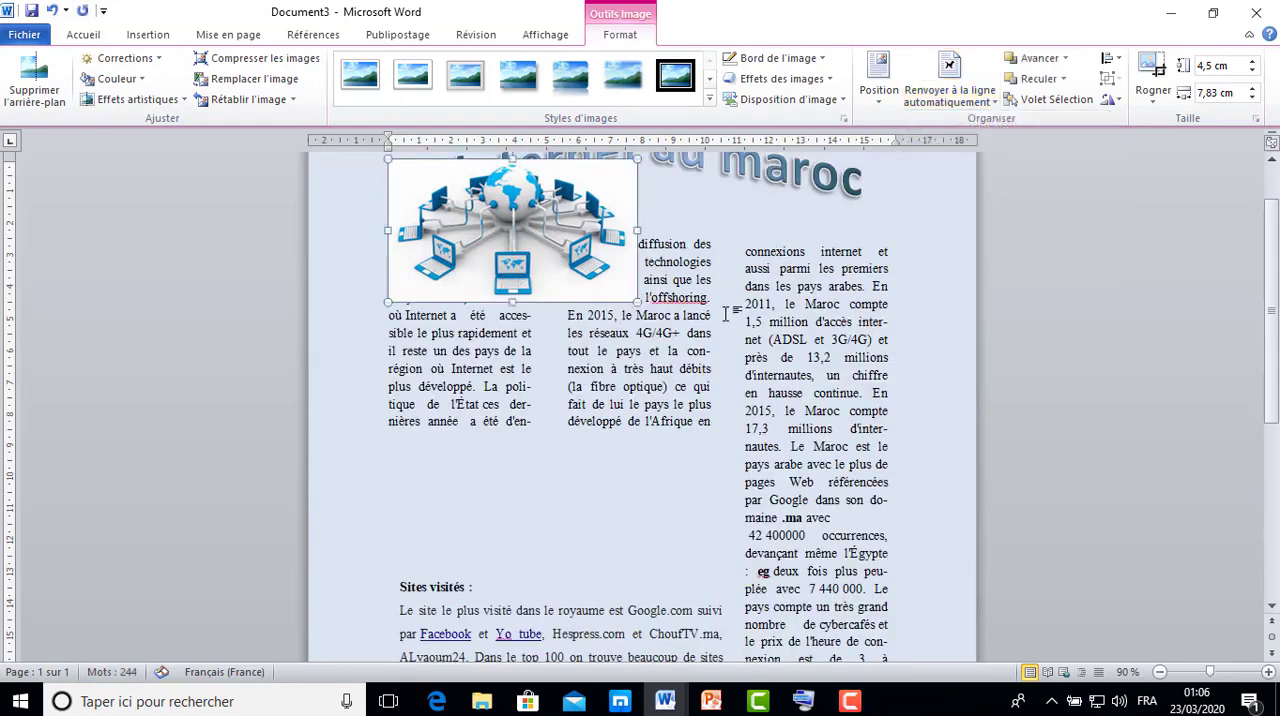
Move the picture into the gap beneath the first two article columns and widen it to about 8.83 cm.
drag(491, 294, 519, 559)
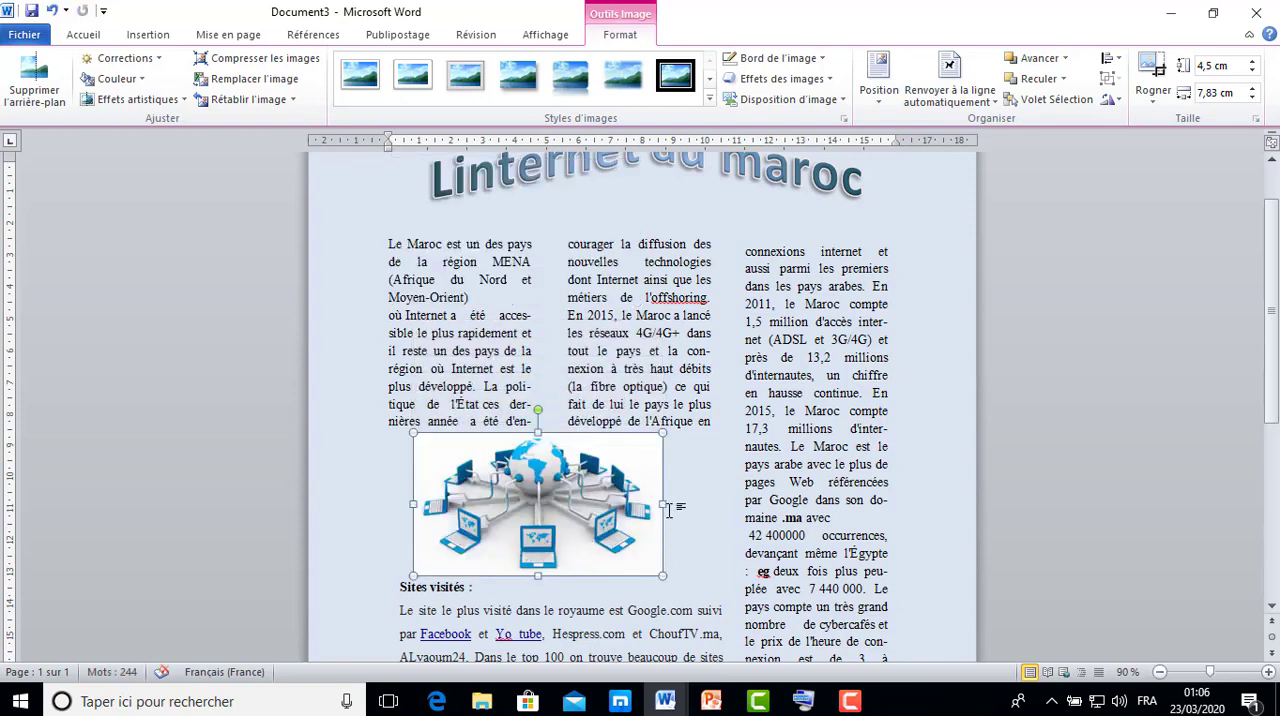
drag(665, 507, 695, 506)
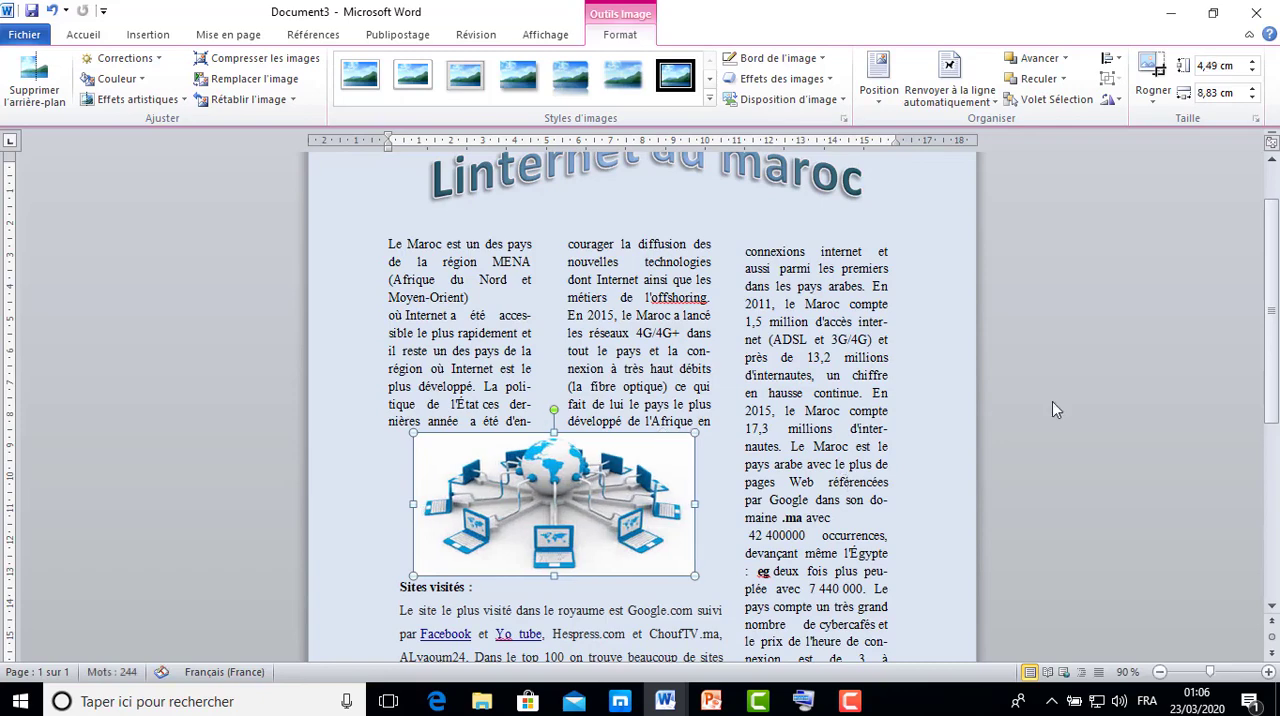
Move the "Sites visités" text box slightly down to leave a gap beneath the picture.
drag(1276, 324, 1276, 431)
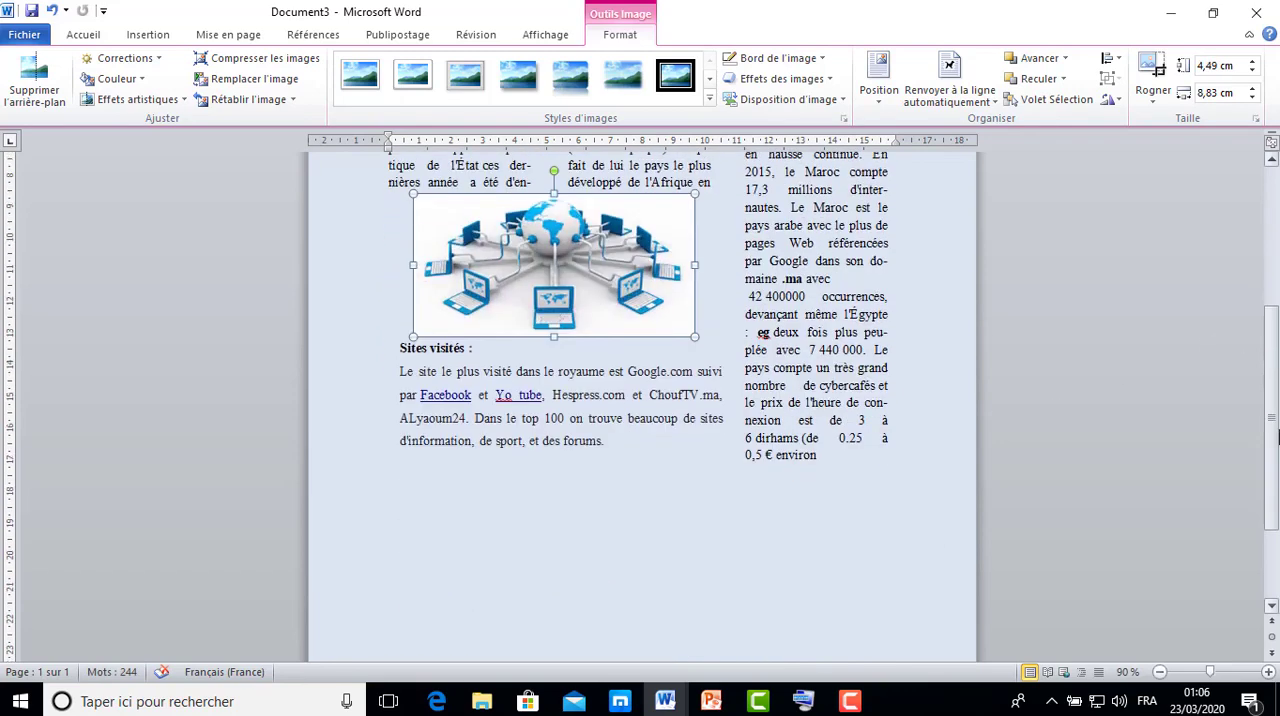
click(614, 418)
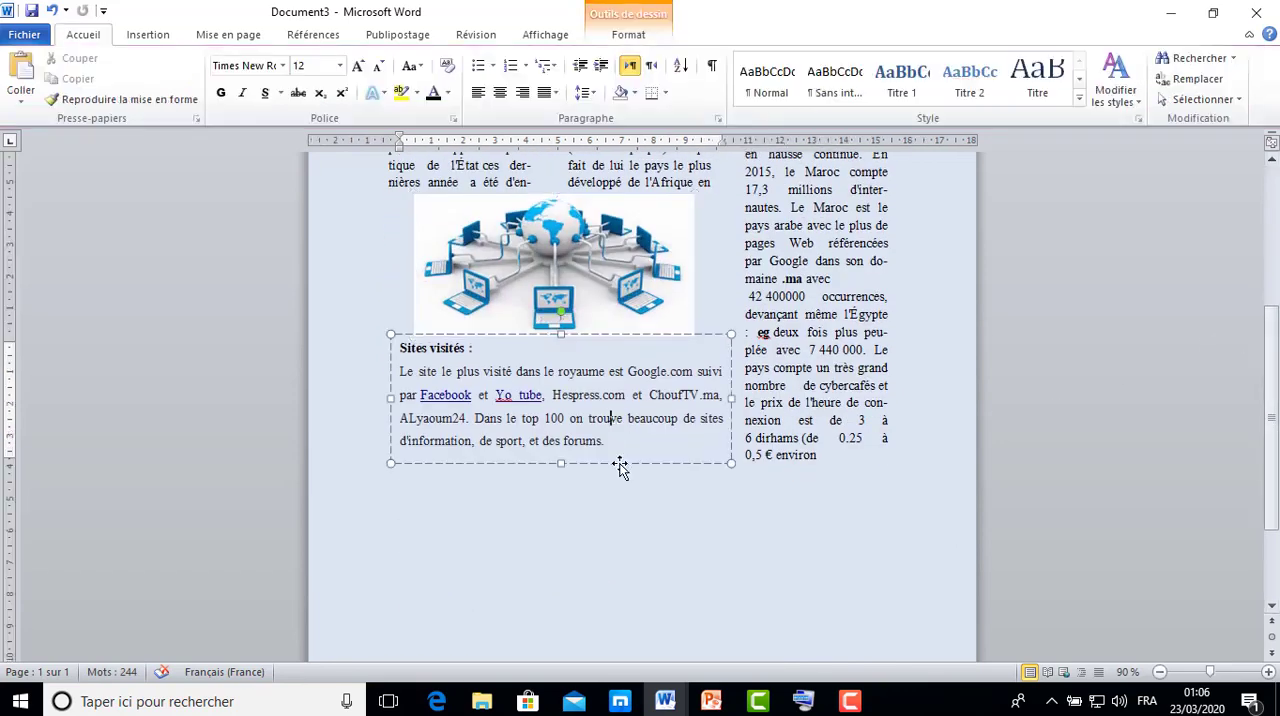
drag(620, 465, 619, 500)
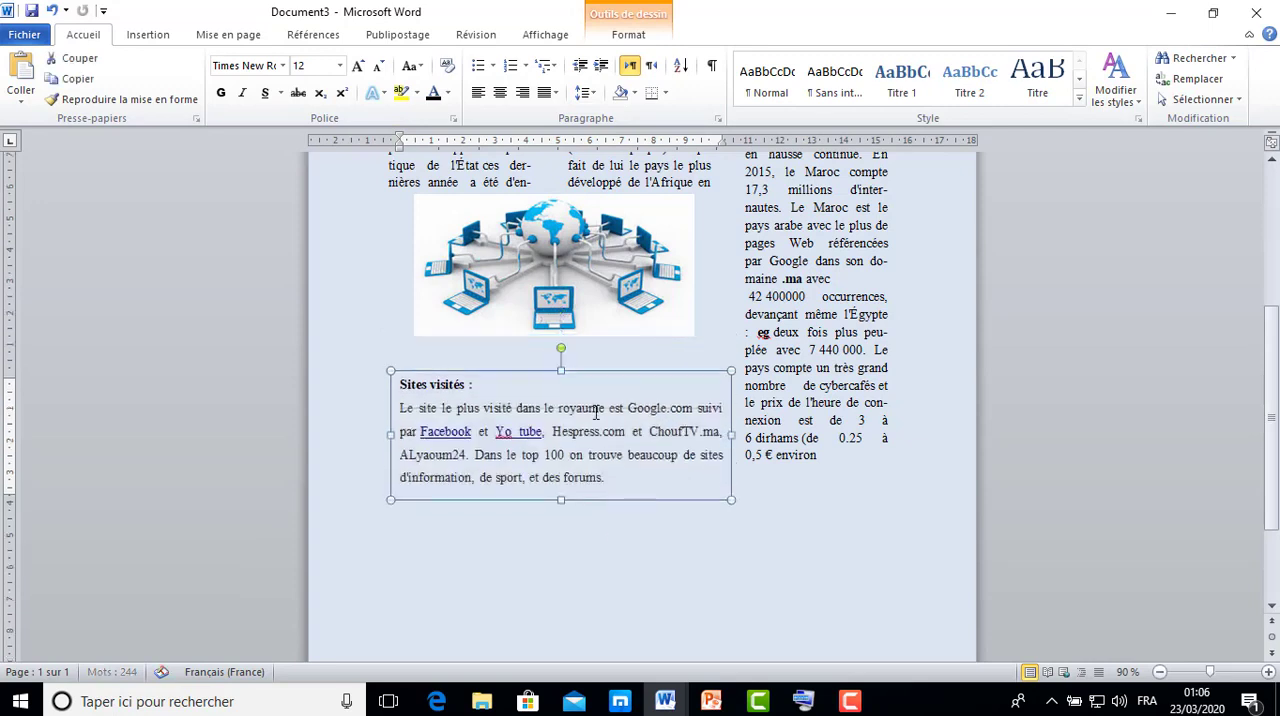
Enlarge the picture downward and to the left, to about 5.11 cm high and 9.33 cm wide, and show its formatting options.
click(566, 308)
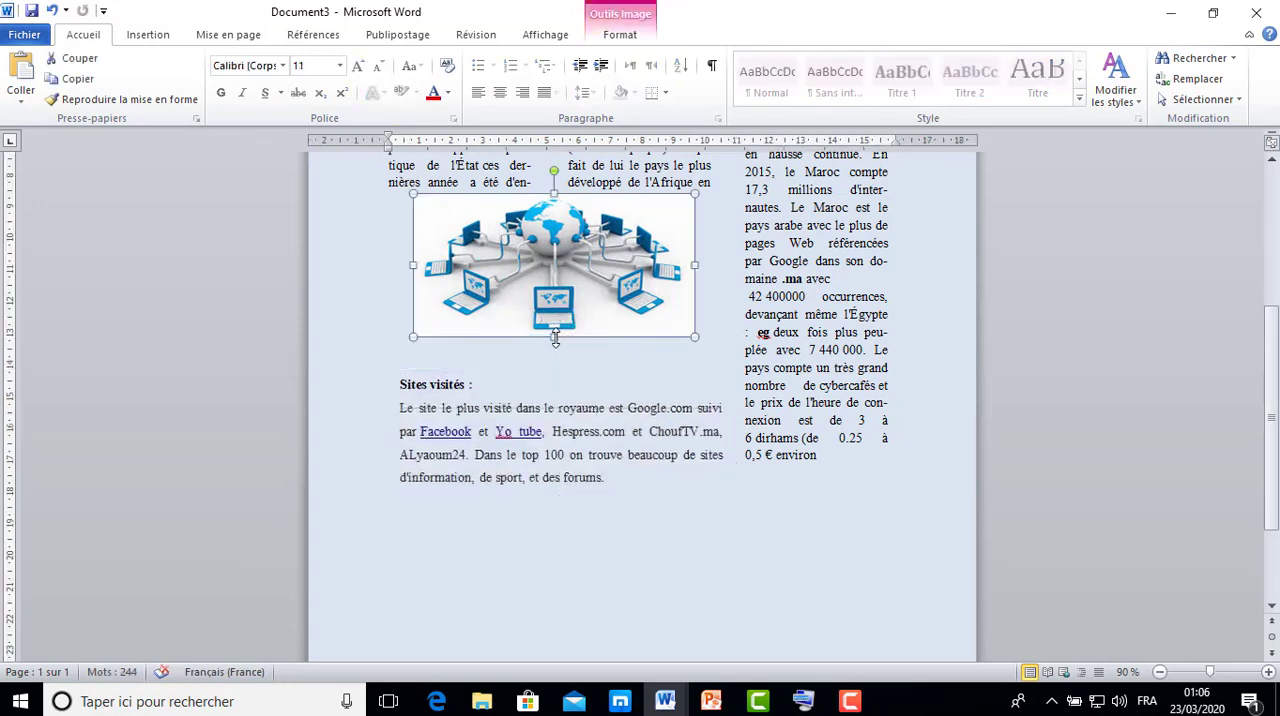
drag(555, 340, 552, 357)
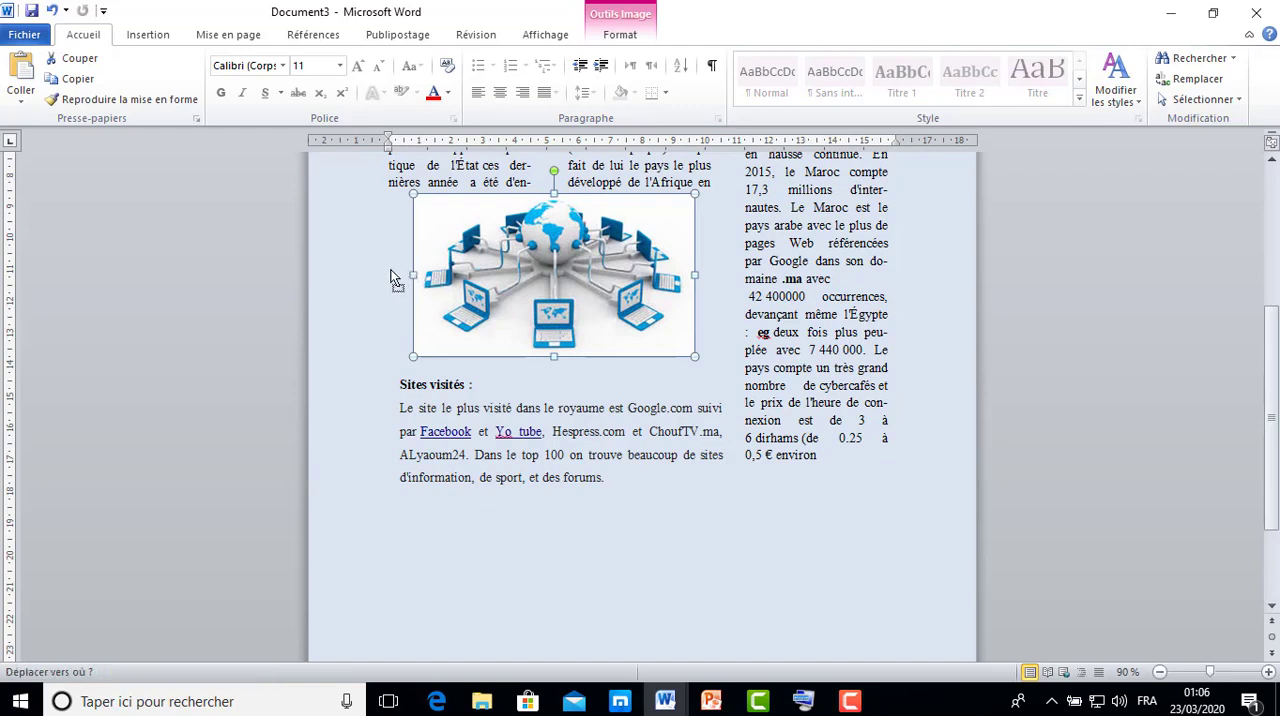
click(406, 267)
click(417, 266)
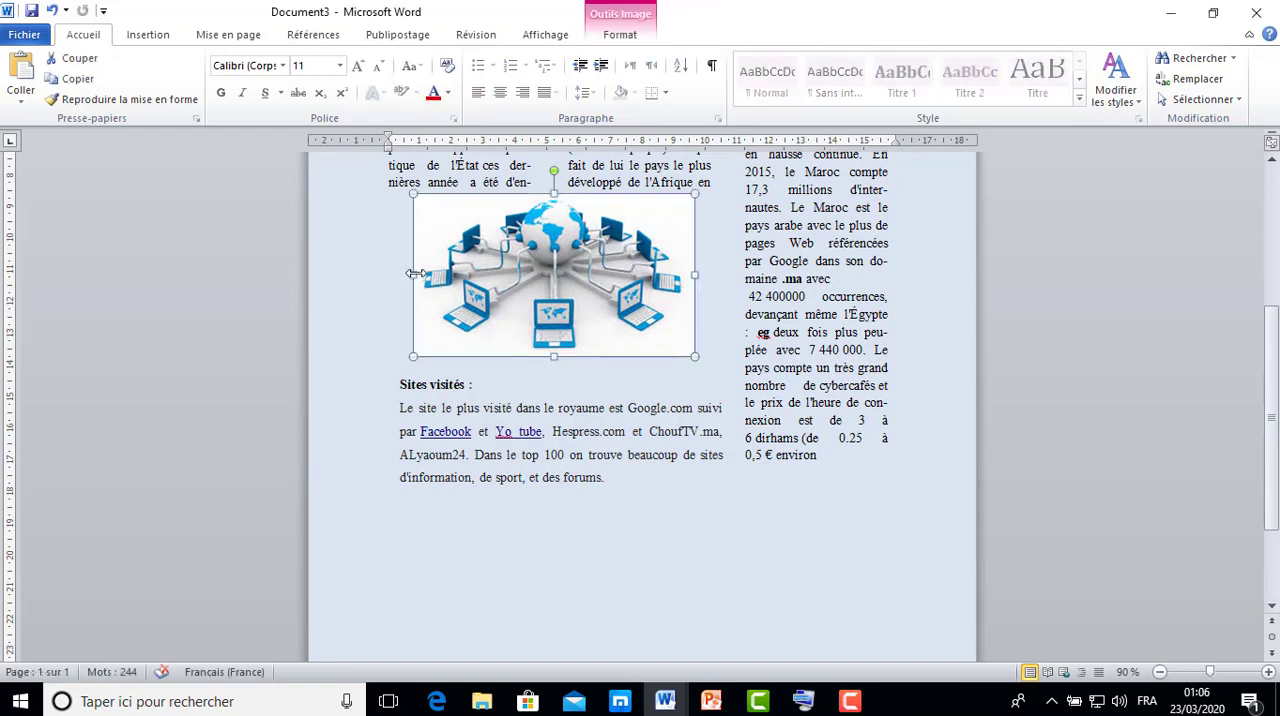
drag(410, 274, 397, 272)
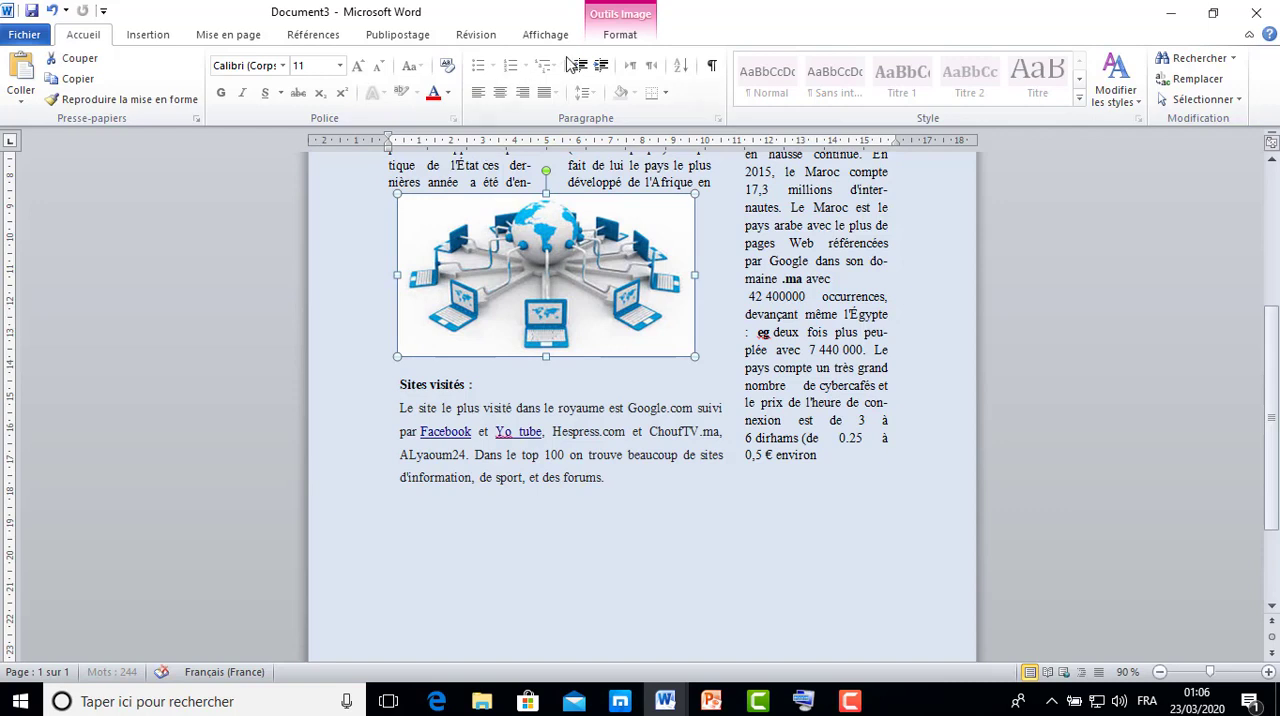
click(620, 35)
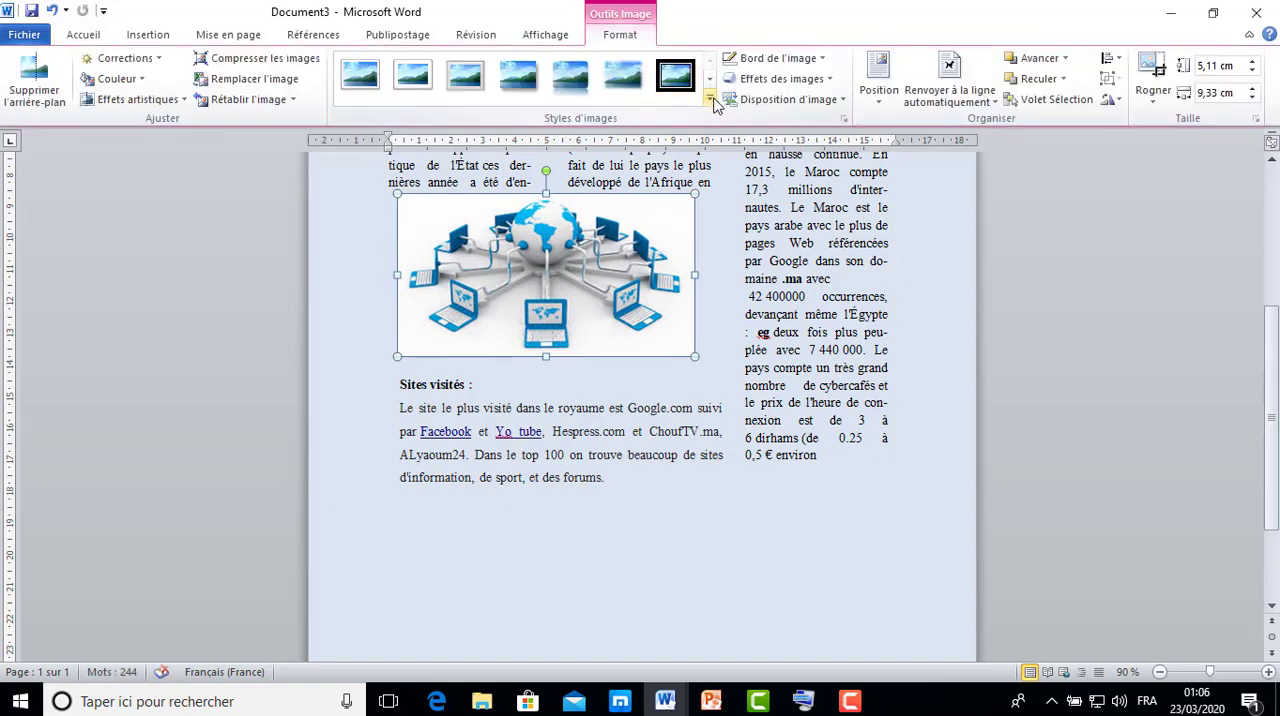